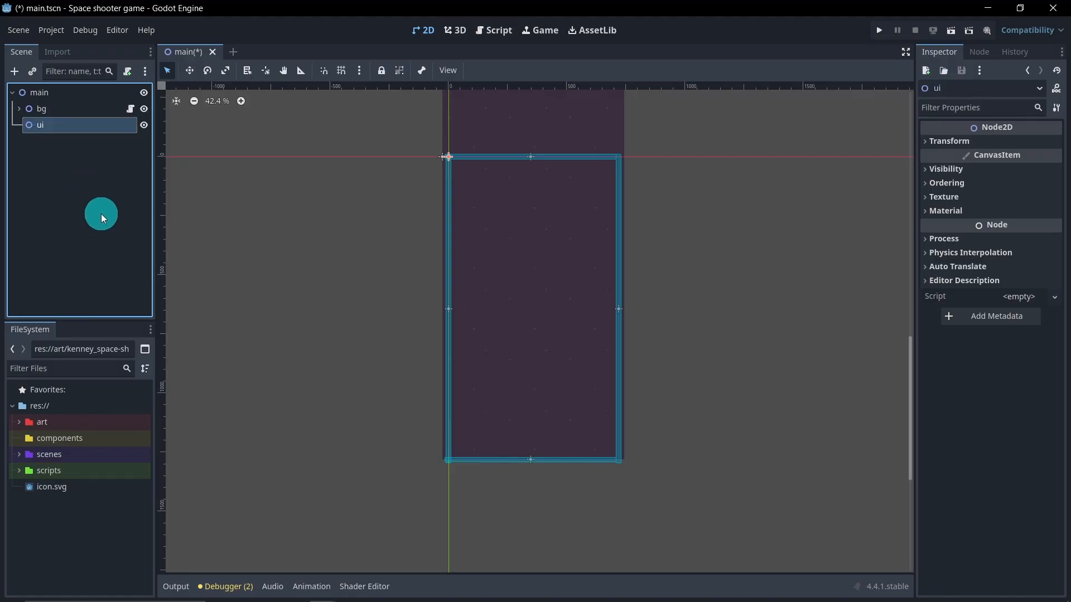
Step: Add a CanvasLayer node as a child of the ui node
{"action": "left_click", "coordinate": [97, 197]}
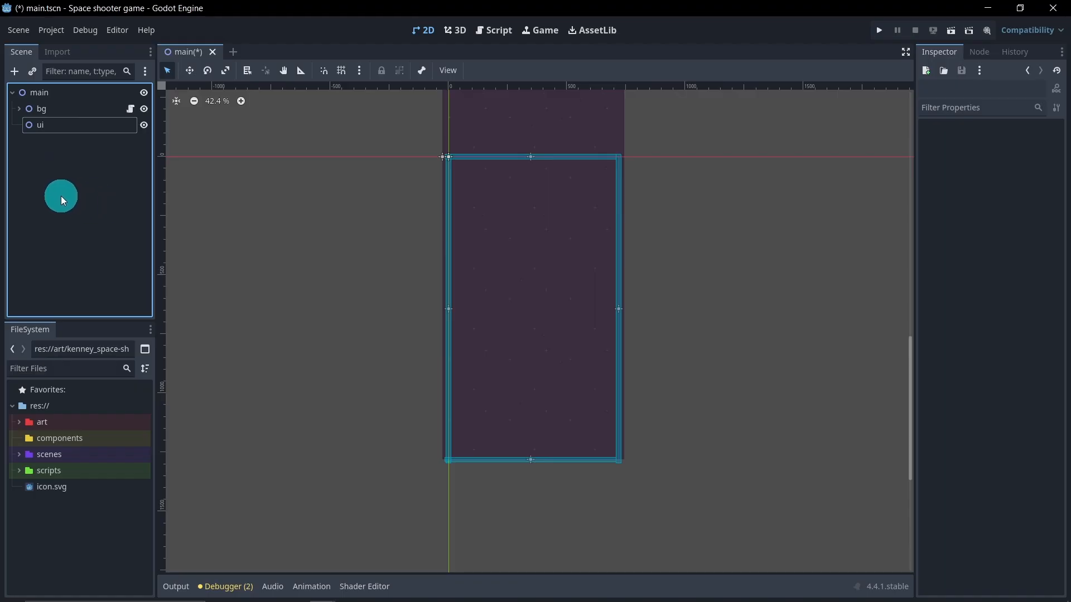
{"action": "right_click", "coordinate": [69, 128]}
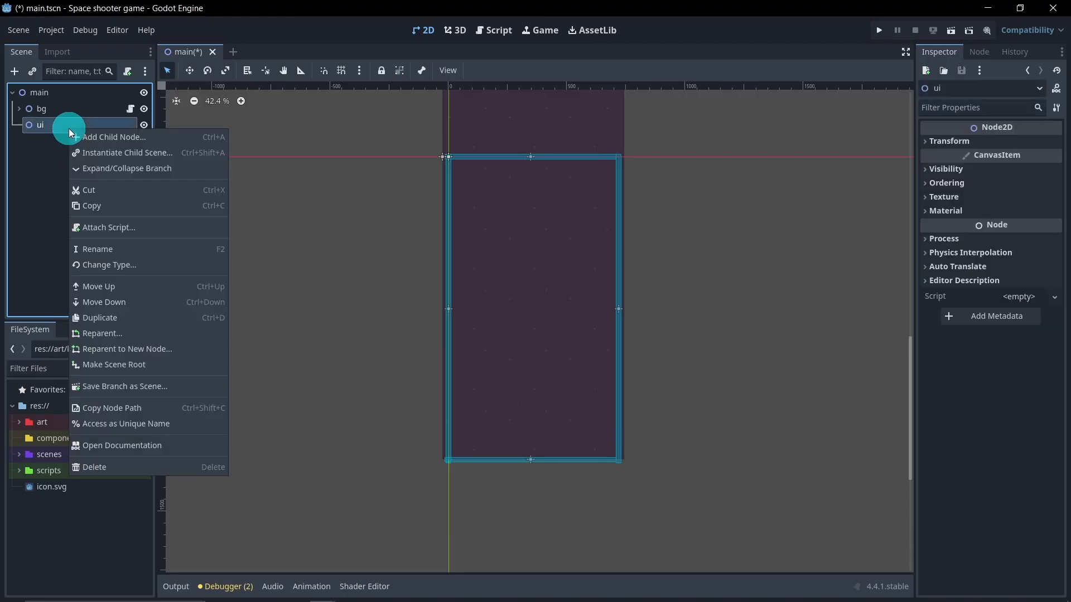
{"action": "left_click", "coordinate": [126, 142]}
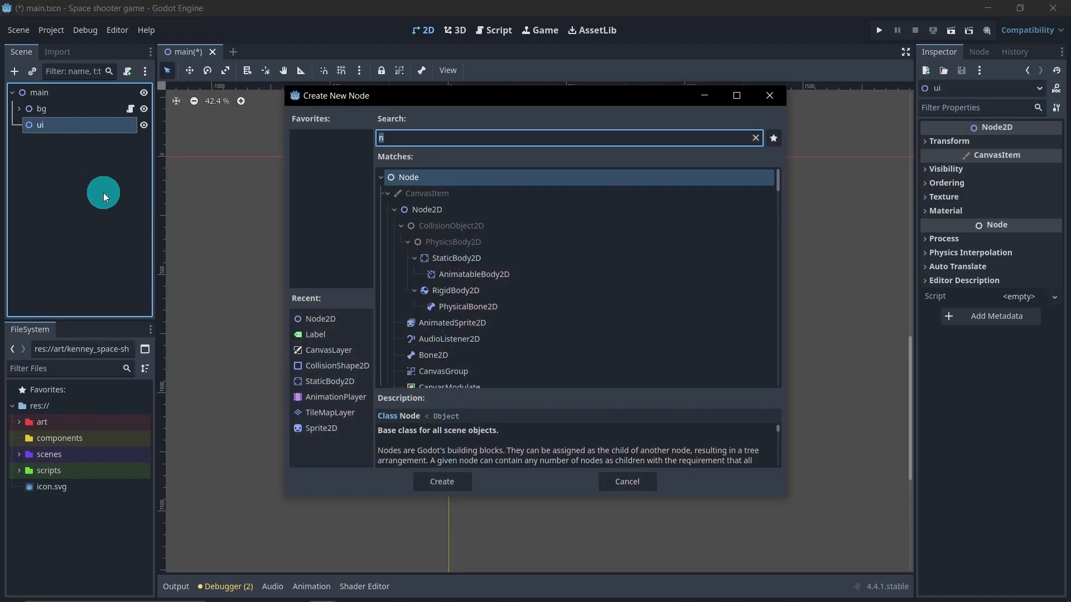
{"action": "type", "text": "can"}
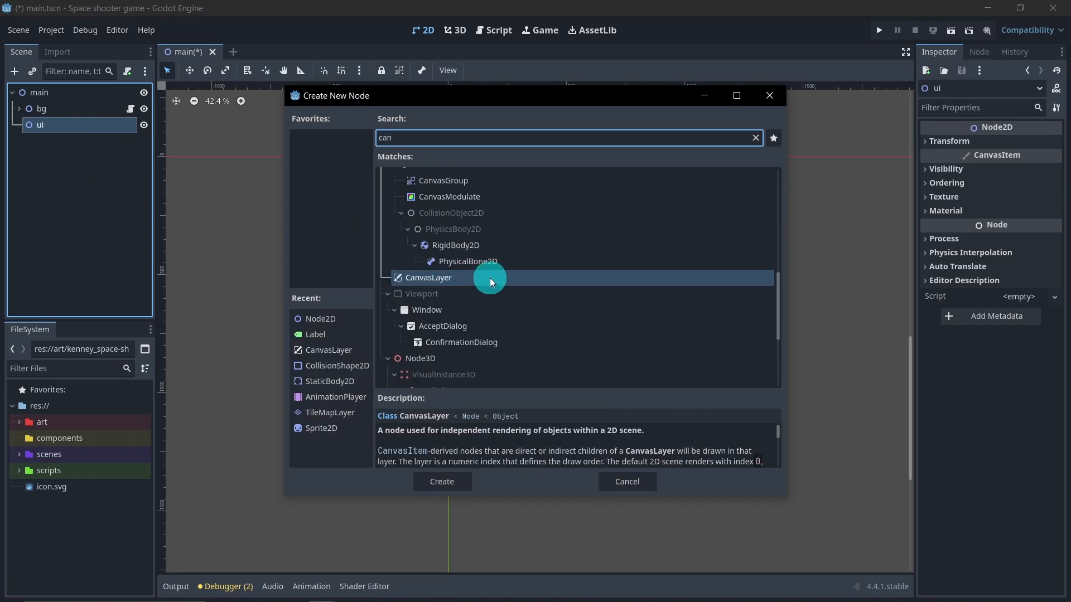
{"action": "double_click", "coordinate": [553, 277]}
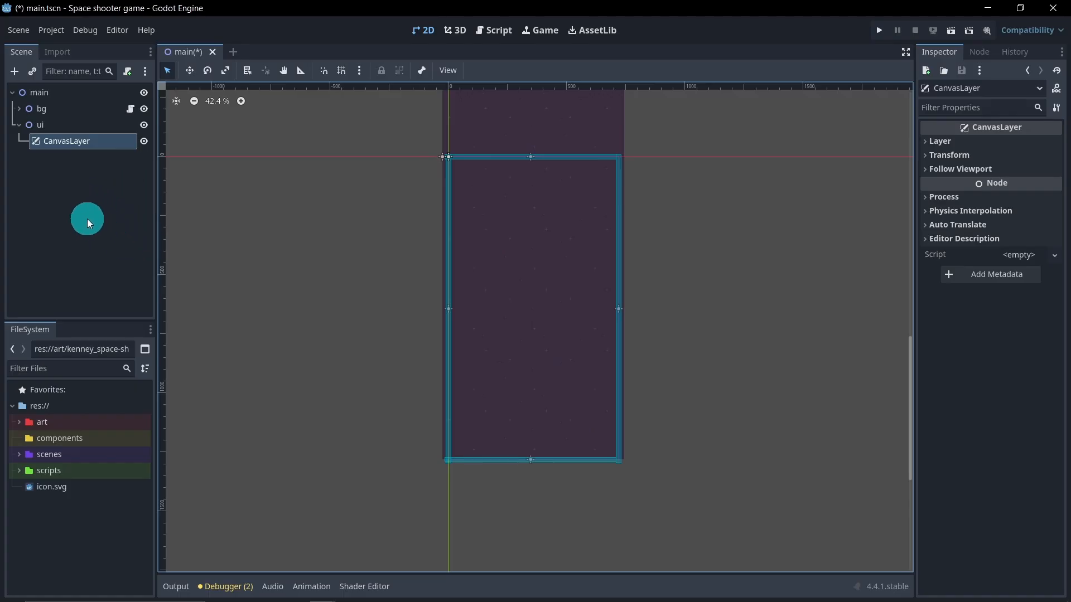
Step: Add a Node2D child under CanvasLayer and rename it startScreen
{"action": "right_click", "coordinate": [99, 143]}
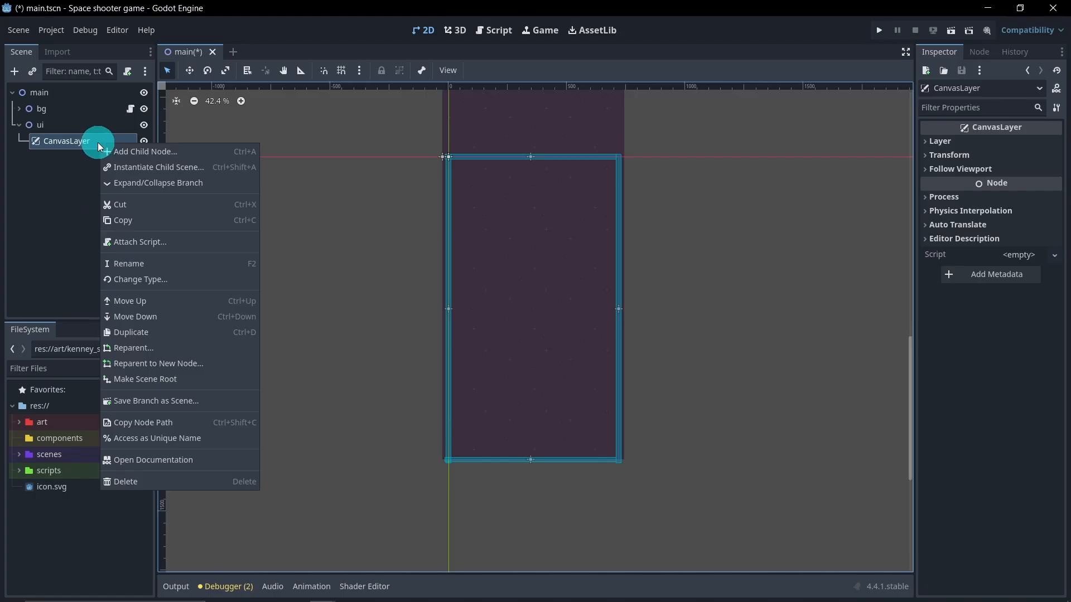
{"action": "left_click", "coordinate": [120, 152]}
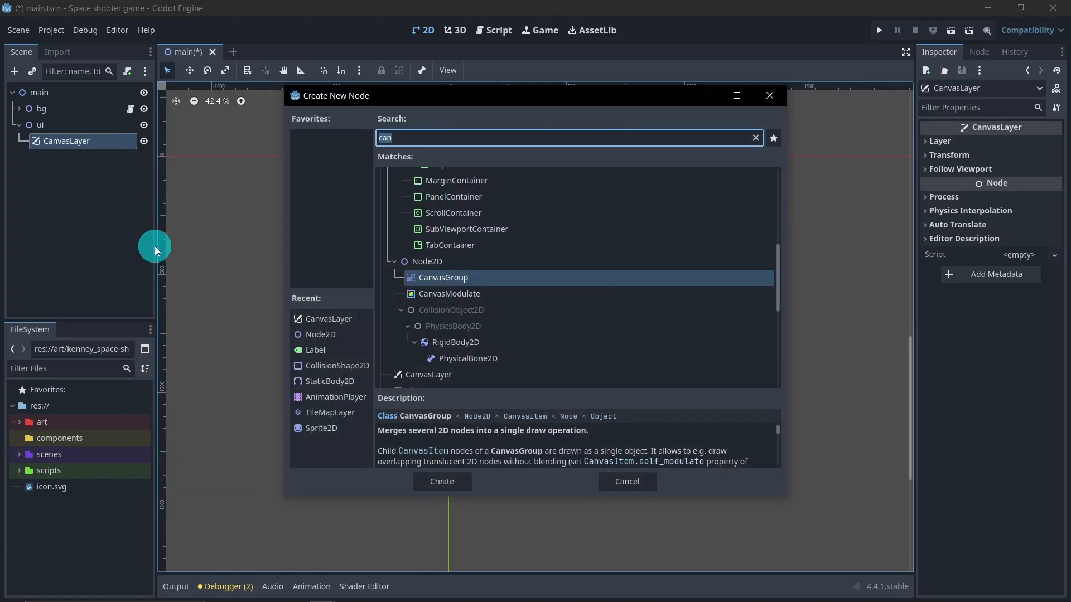
{"action": "type", "text": "node"}
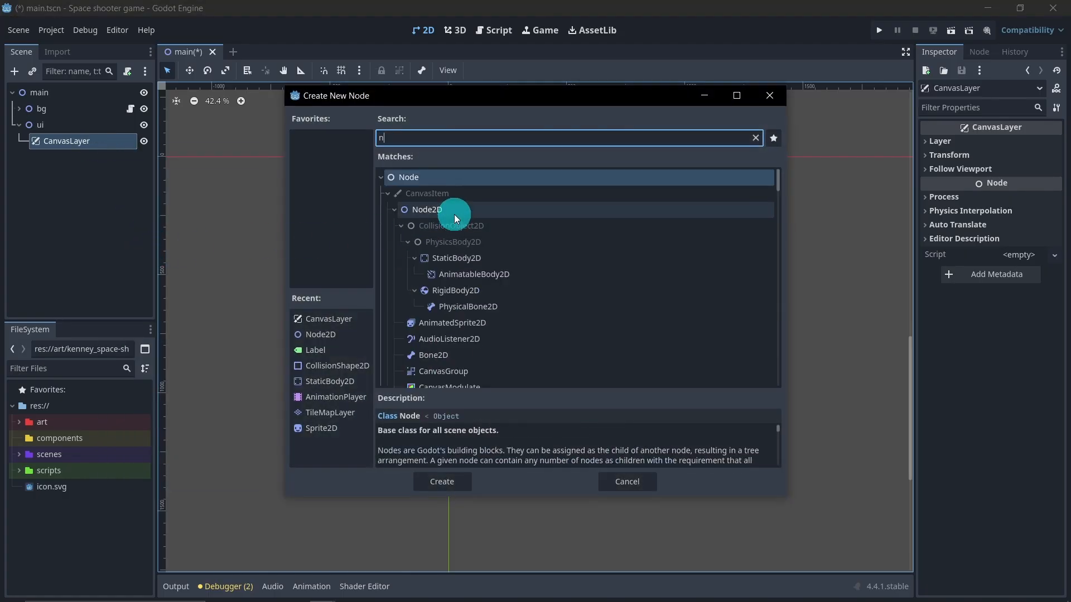
{"action": "double_click", "coordinate": [454, 214]}
{"action": "double_click", "coordinate": [99, 158]}
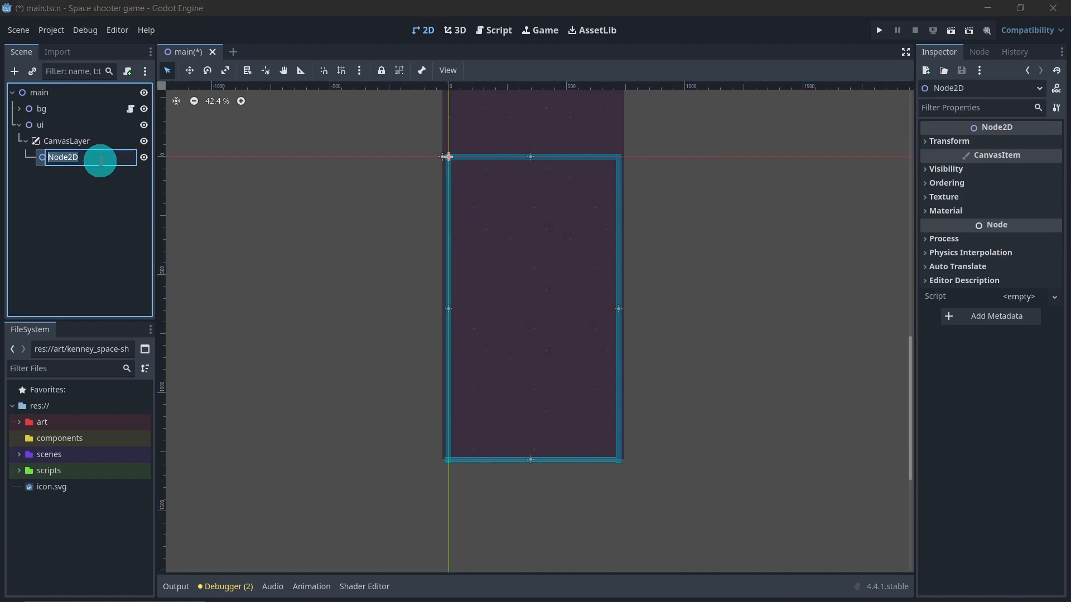
{"action": "type", "text": "s"}
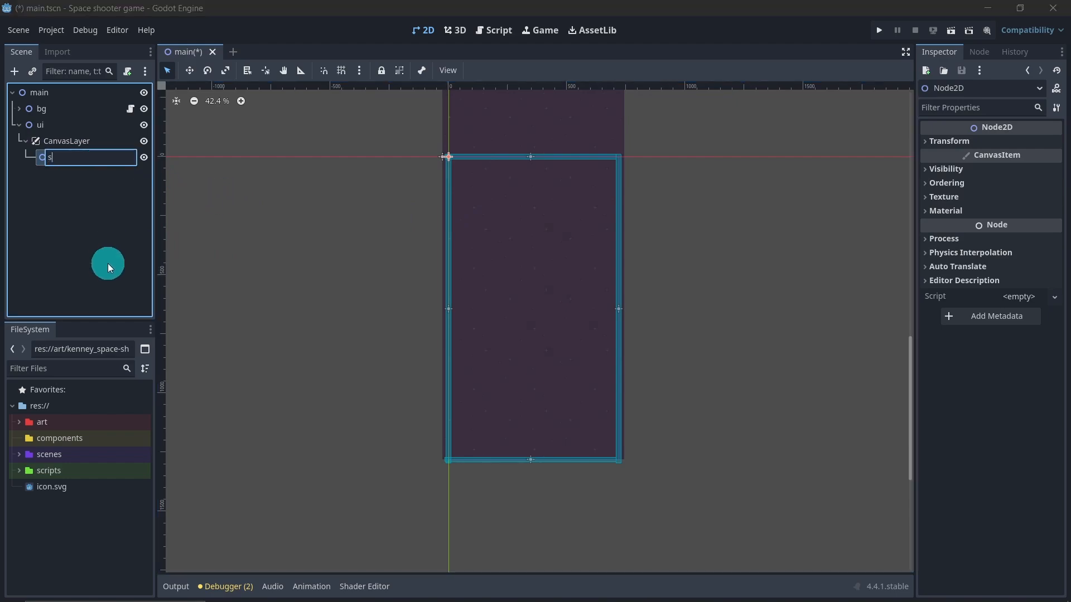
{"action": "type", "text": "tartScreen"}
{"action": "key", "text": "Return"}
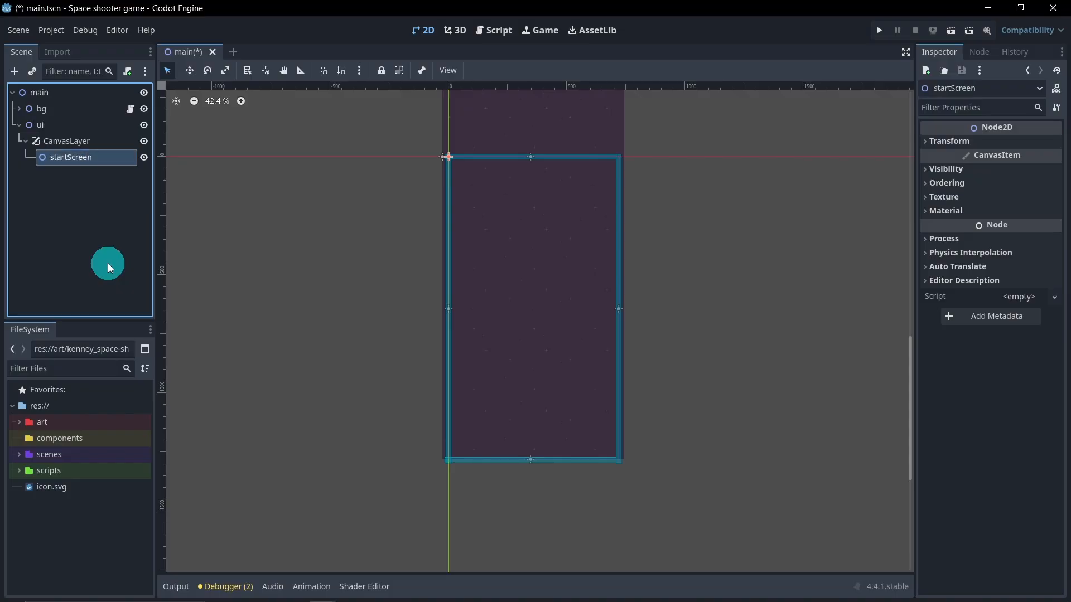
Step: Duplicate the startScreen node and rename the copy chooseScreen
{"action": "left_click", "coordinate": [108, 261]}
{"action": "left_click", "coordinate": [92, 160]}
{"action": "key", "text": "ctrl+d"}
{"action": "double_click", "coordinate": [95, 173]}
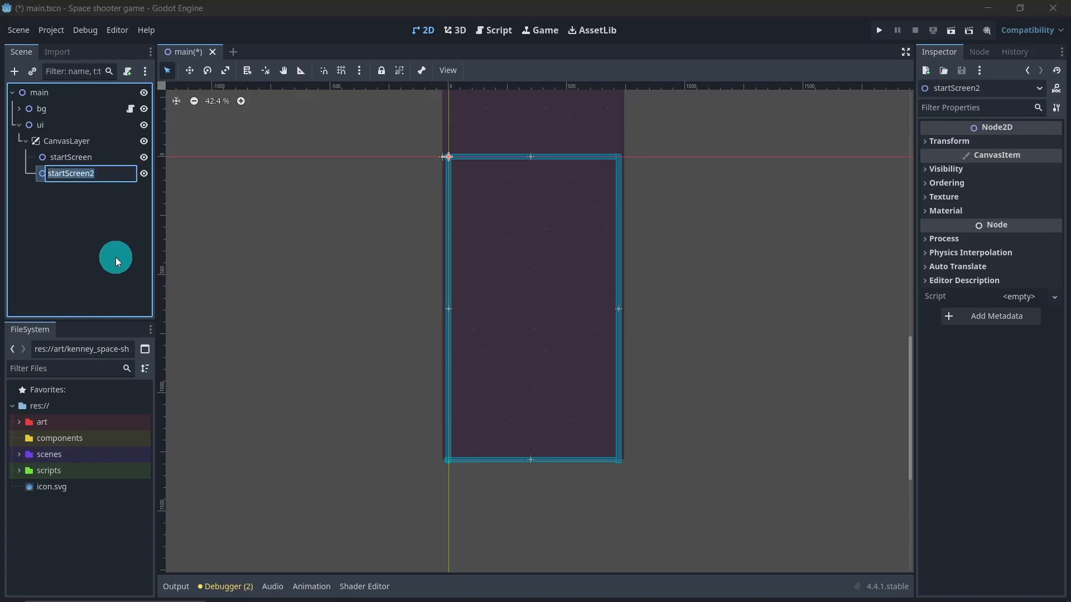
{"action": "type", "text": "chooseScreen"}
{"action": "key", "text": "Return"}
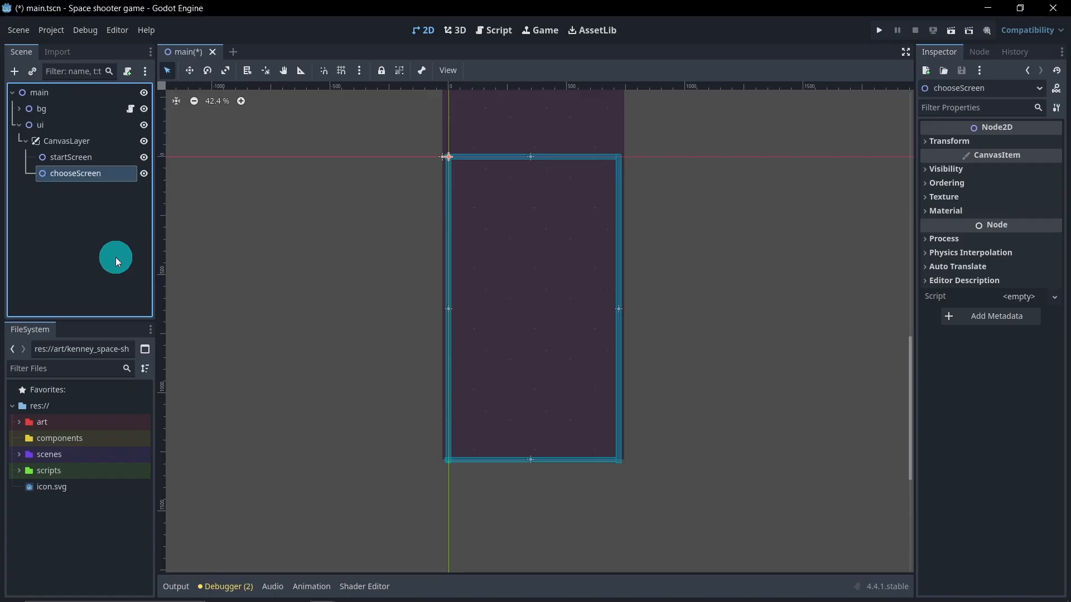
Step: Duplicate the chooseScreen node and rename the copy inGameScreen
{"action": "left_click", "coordinate": [115, 257]}
{"action": "left_click", "coordinate": [106, 176]}
{"action": "key", "text": "ctrl+d"}
{"action": "left_click", "coordinate": [109, 190]}
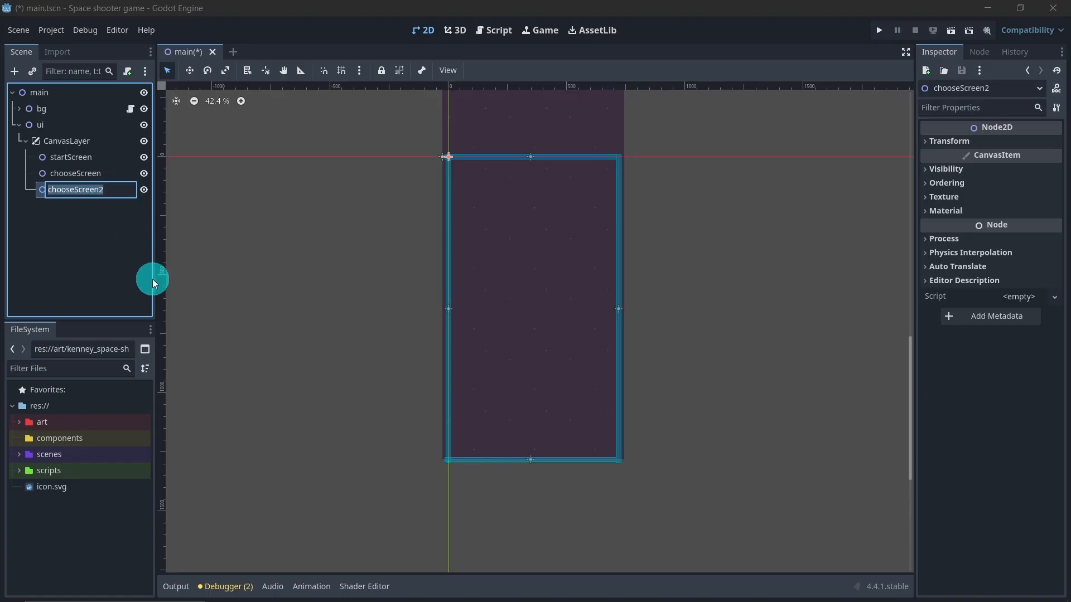
{"action": "type", "text": "inG"}
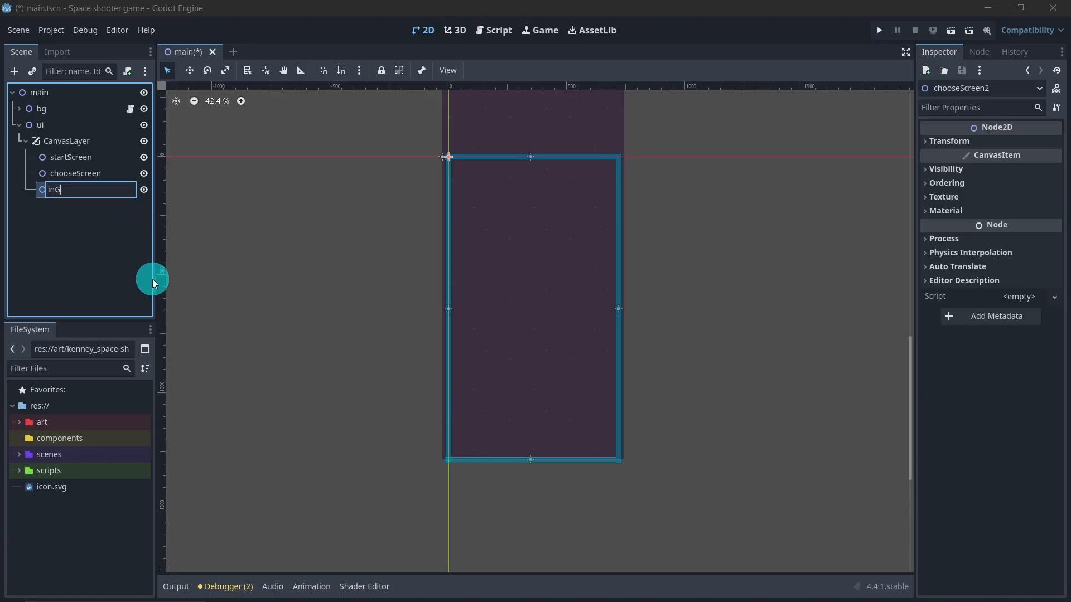
{"action": "type", "text": "ameScreen"}
{"action": "key", "text": "Return"}
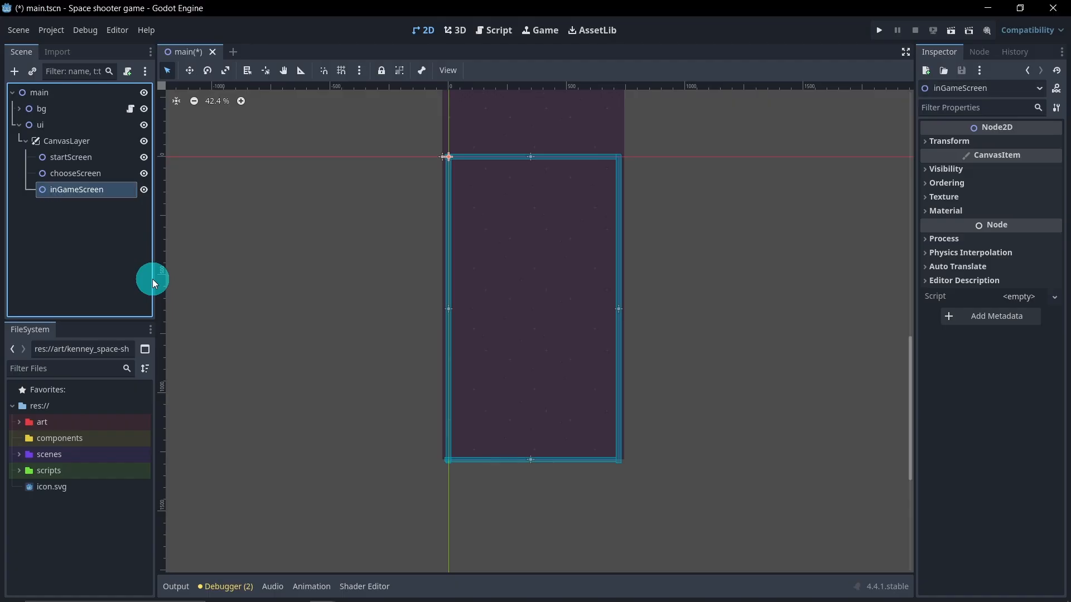
Step: Duplicate the inGameScreen node and rename the copy gameOverScreen
{"action": "left_click", "coordinate": [153, 279]}
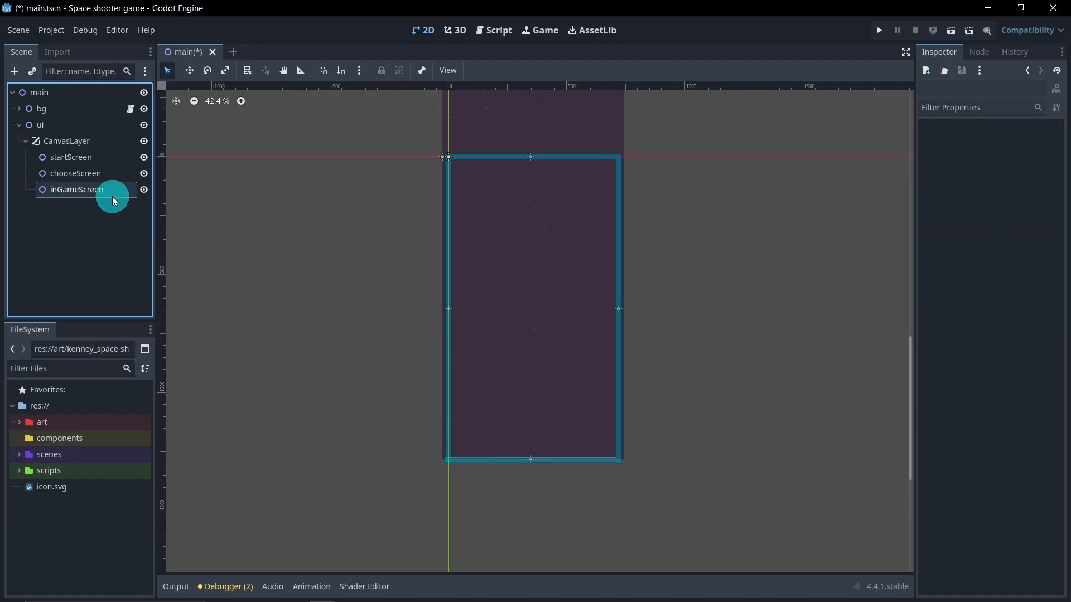
{"action": "left_click", "coordinate": [112, 193]}
{"action": "key", "text": "ctrl+d"}
{"action": "key", "text": "F2"}
{"action": "type", "text": "gameOv"}
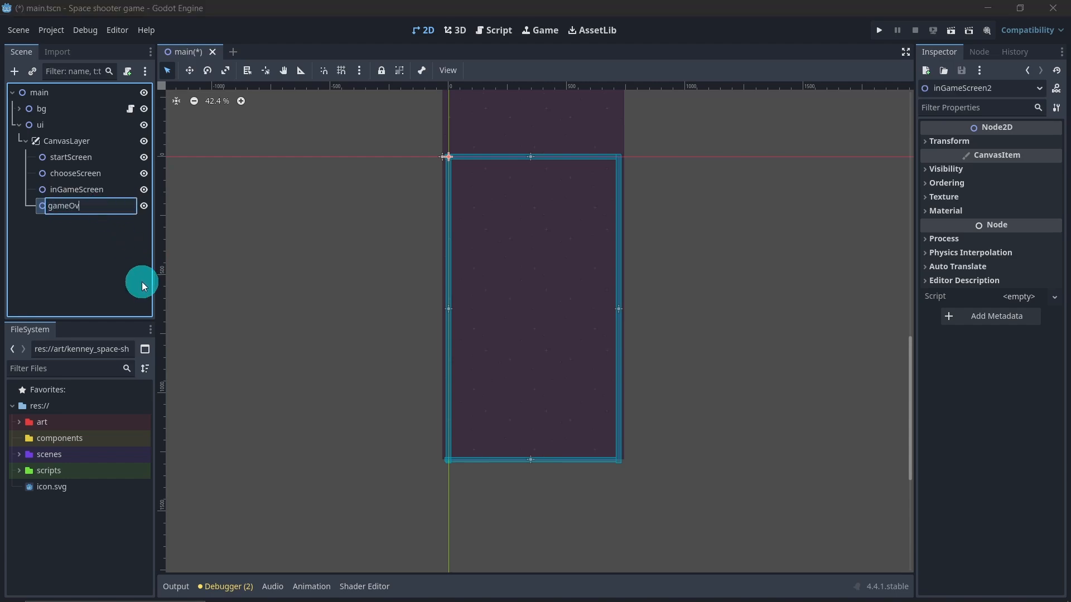
{"action": "type", "text": "erScreen"}
{"action": "key", "text": "Return"}
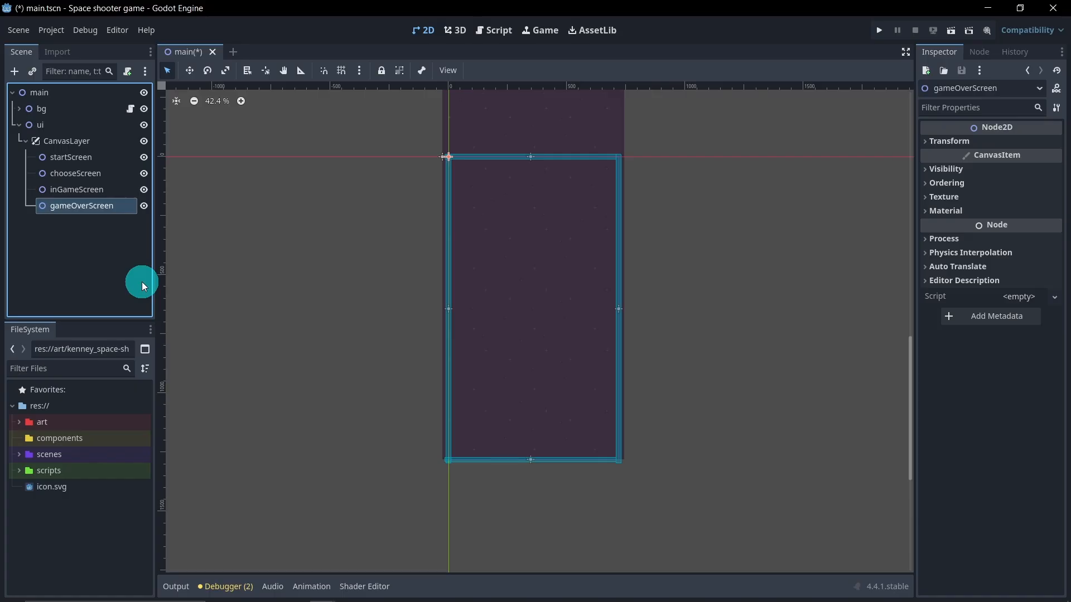
Step: Add a Label node as a child of startScreen
{"action": "left_click", "coordinate": [104, 274]}
{"action": "left_click", "coordinate": [120, 162]}
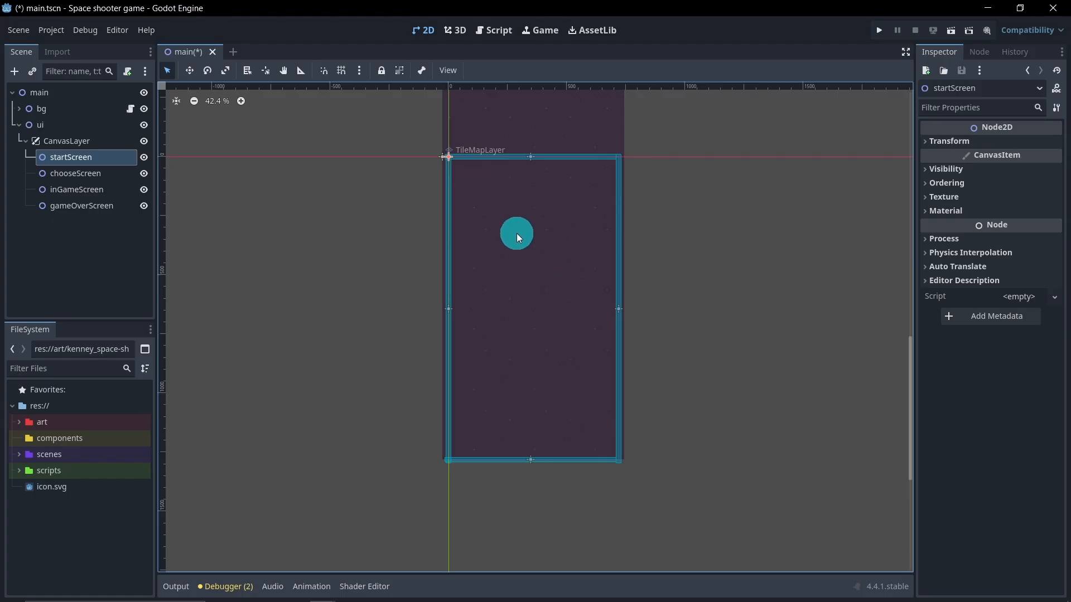
{"action": "right_click", "coordinate": [109, 158]}
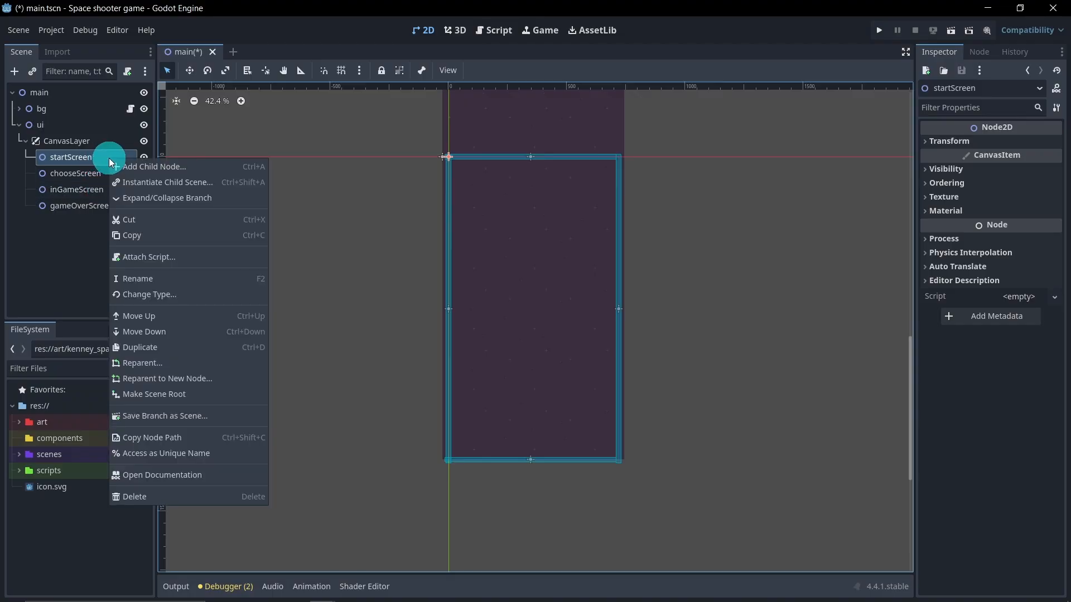
{"action": "left_click", "coordinate": [138, 162]}
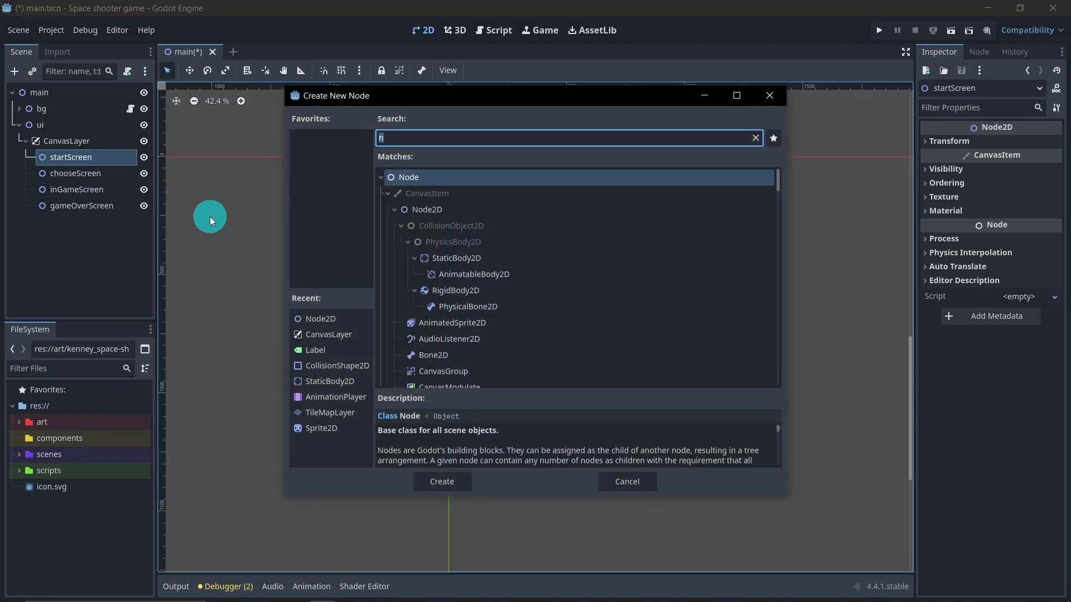
{"action": "type", "text": "l"}
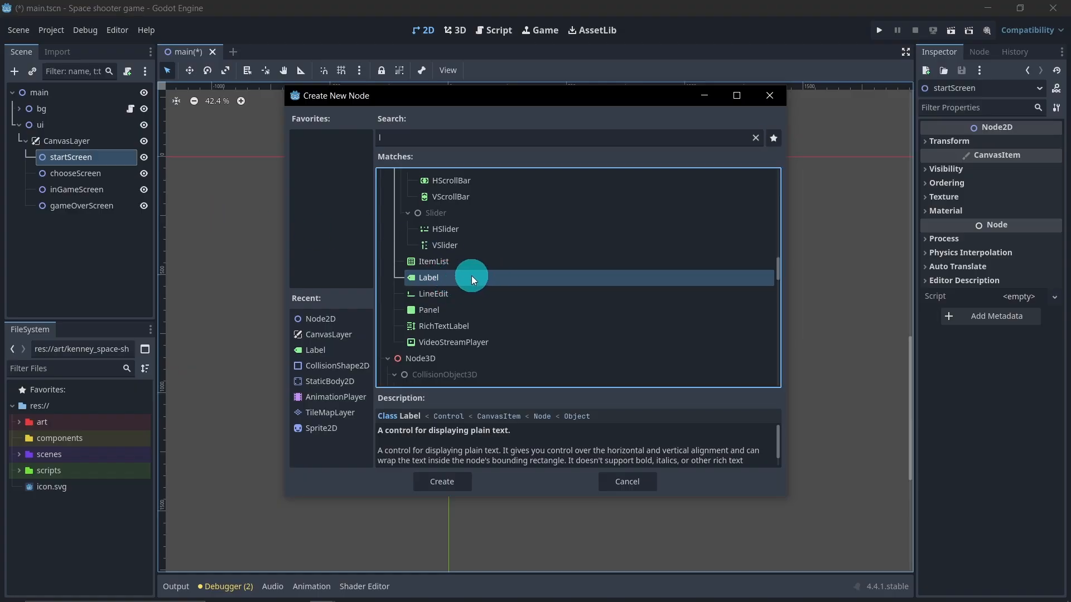
{"action": "double_click", "coordinate": [472, 277]}
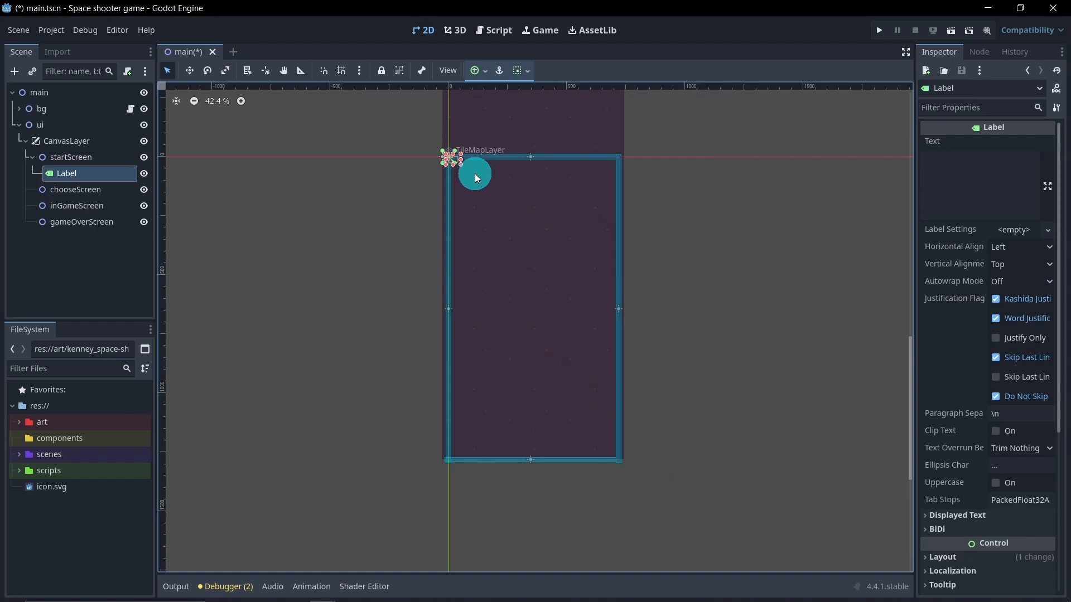
Step: Stretch the label across the upper part of the game screen and set its text to Space Shooter Game
{"action": "left_click_drag", "start_coordinate": [460, 164], "coordinate": [619, 288]}
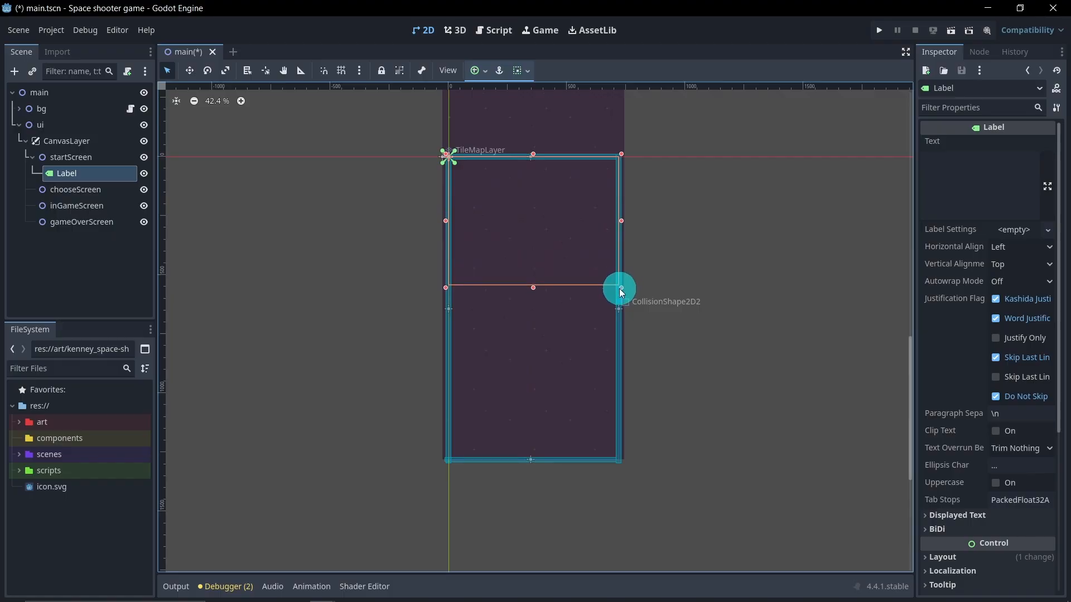
{"action": "left_click", "coordinate": [962, 184]}
{"action": "type", "text": "Space Shooter Game"}
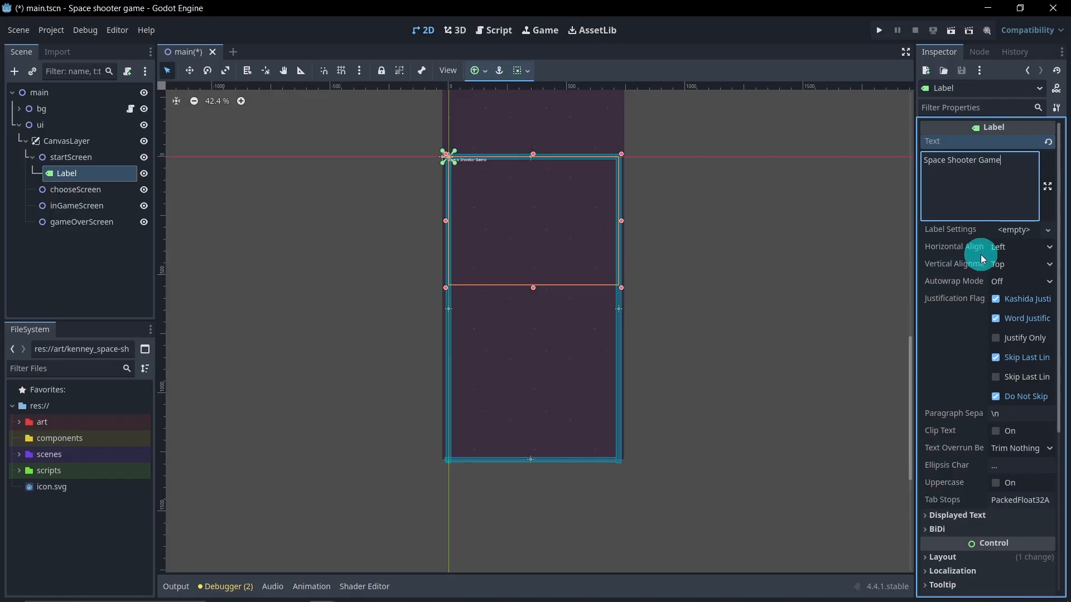
Step: Set the label's horizontal and vertical alignment both to Center
{"action": "left_click", "coordinate": [1015, 250]}
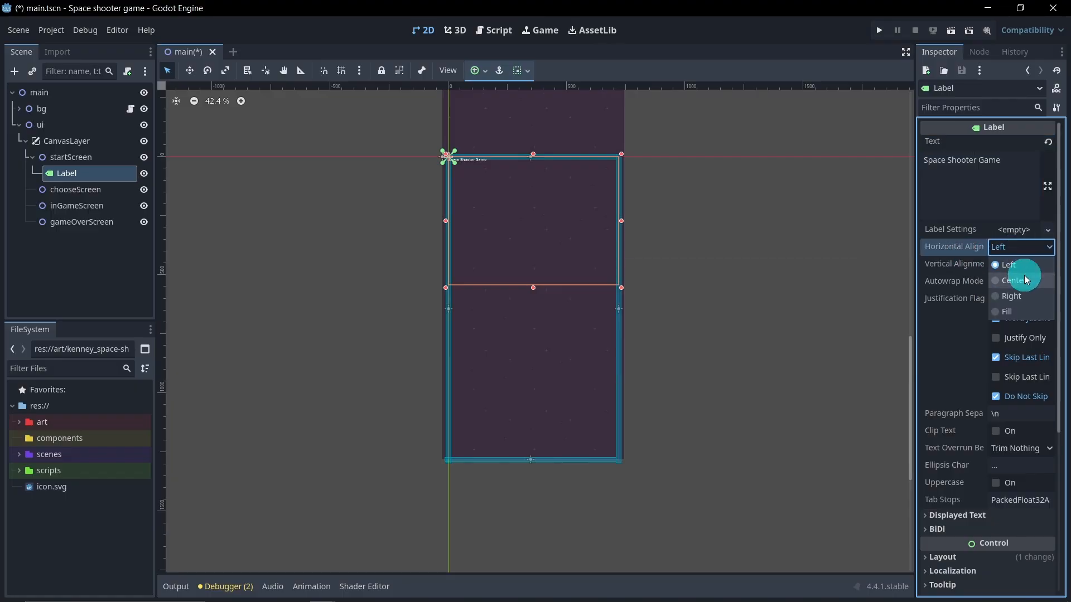
{"action": "left_click", "coordinate": [1022, 276]}
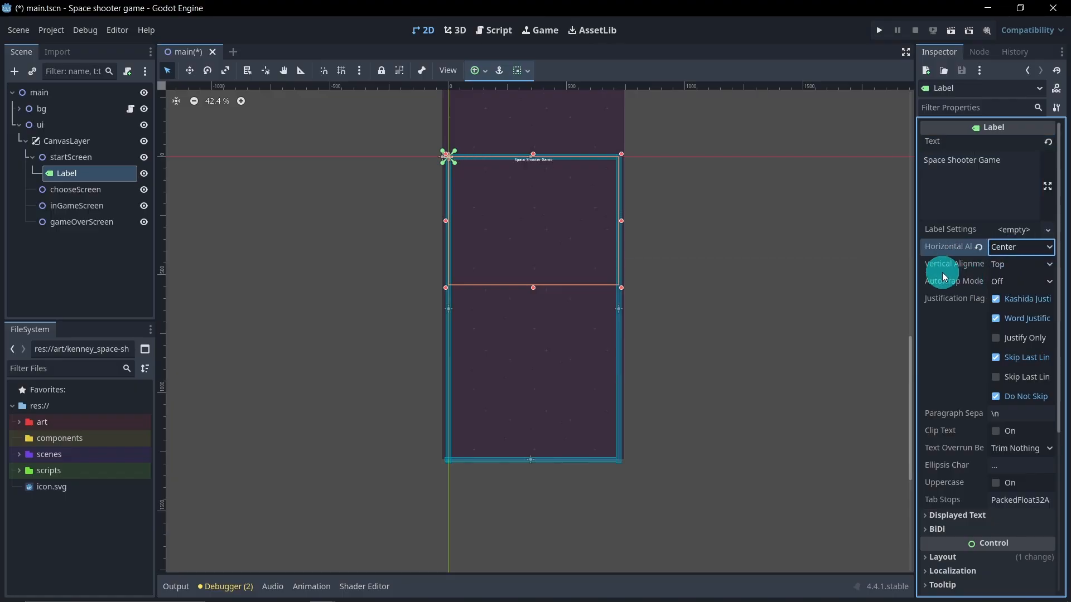
{"action": "left_click", "coordinate": [1019, 266]}
{"action": "left_click", "coordinate": [1019, 298]}
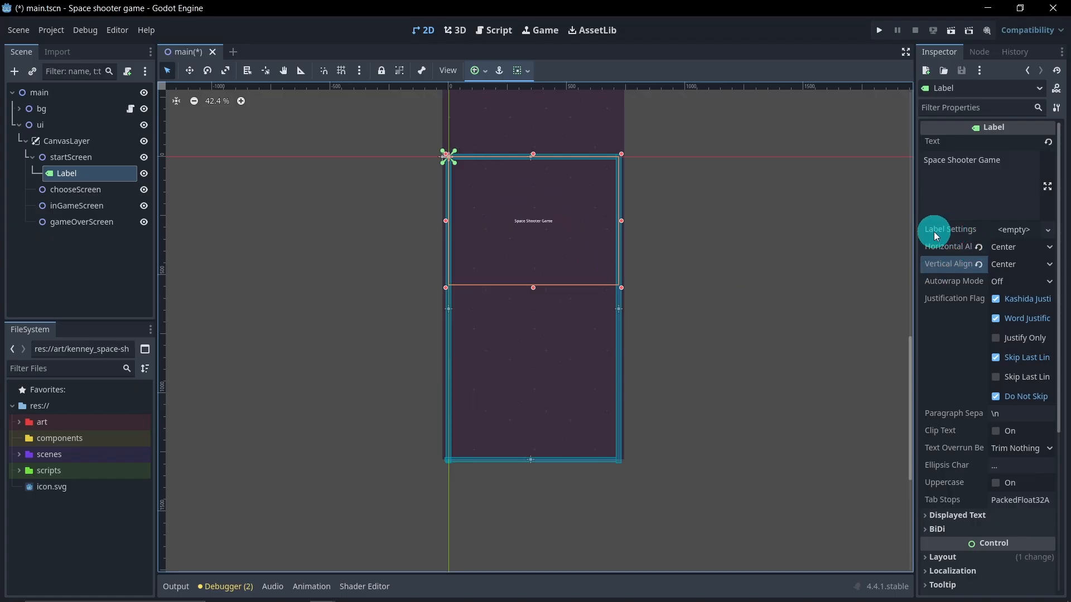
Step: Create a new LabelSettings resource for the label and expand its Font section
{"action": "left_click", "coordinate": [1025, 231]}
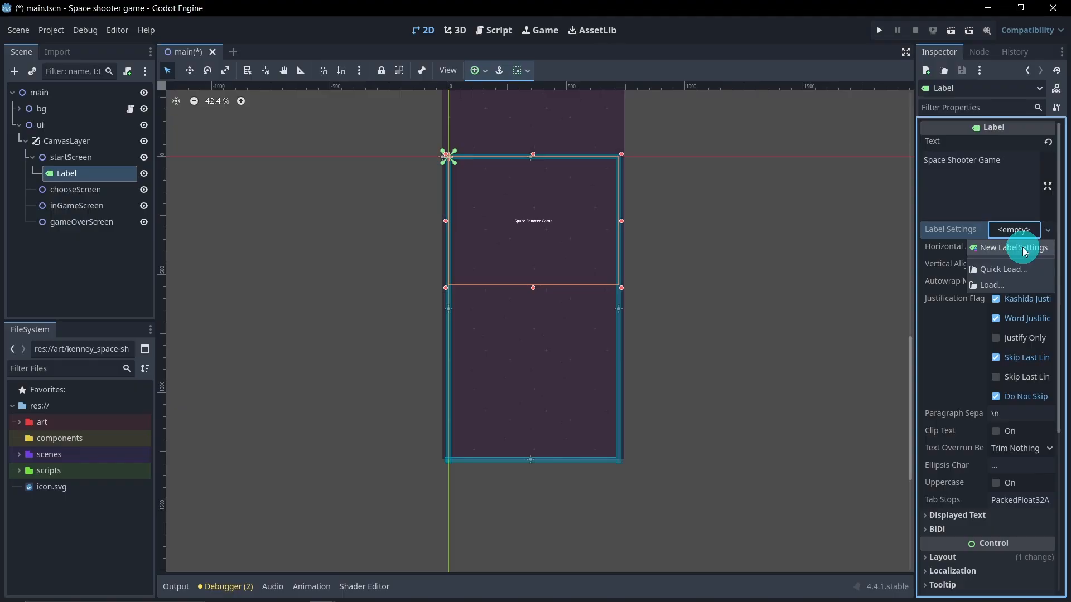
{"action": "left_click", "coordinate": [1025, 245]}
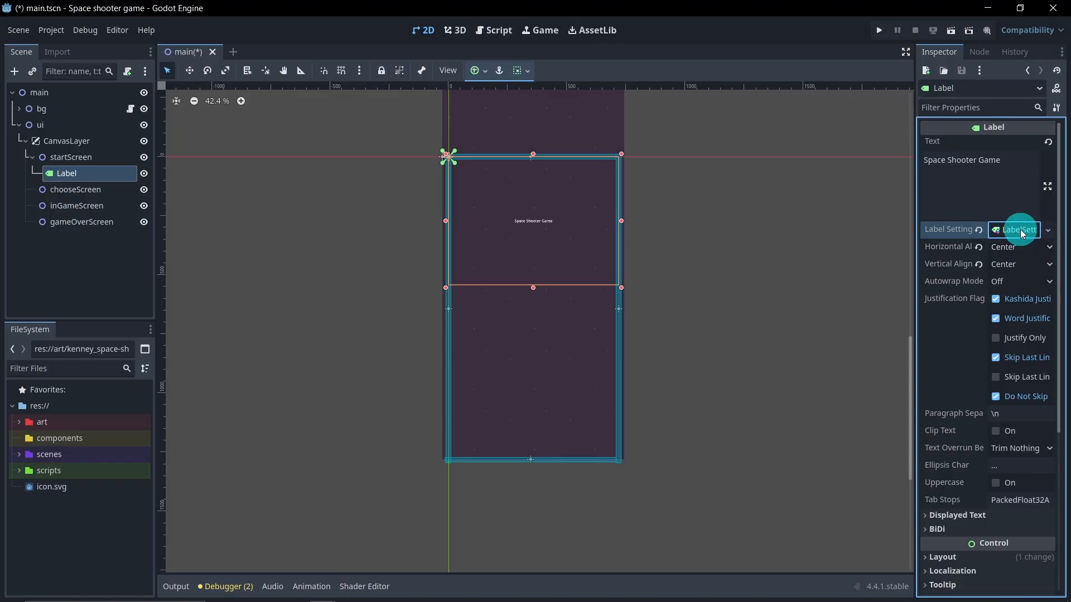
{"action": "left_click", "coordinate": [1019, 229]}
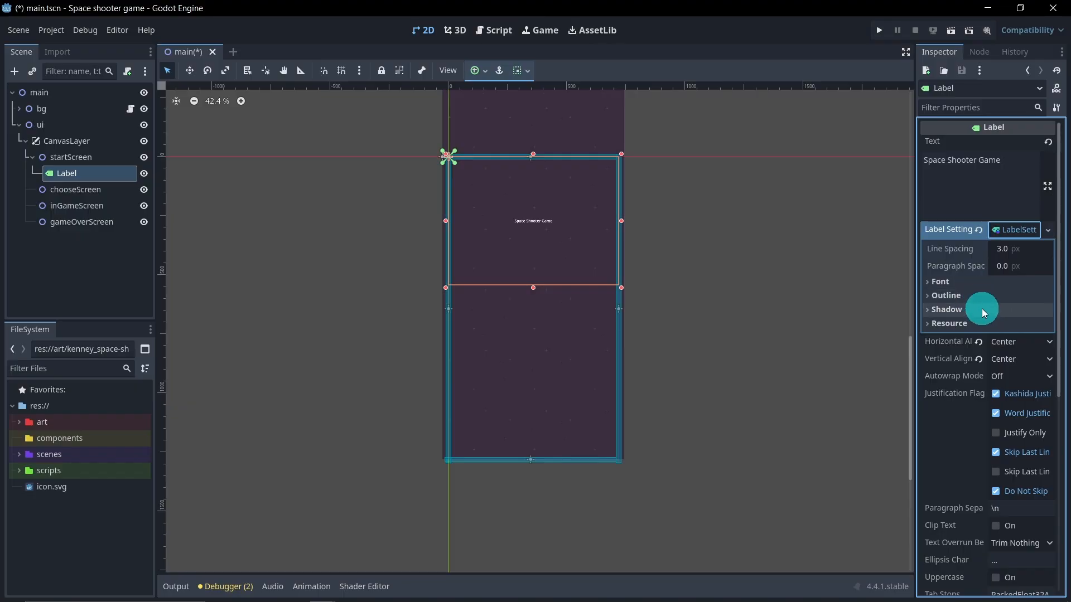
{"action": "left_click", "coordinate": [967, 283]}
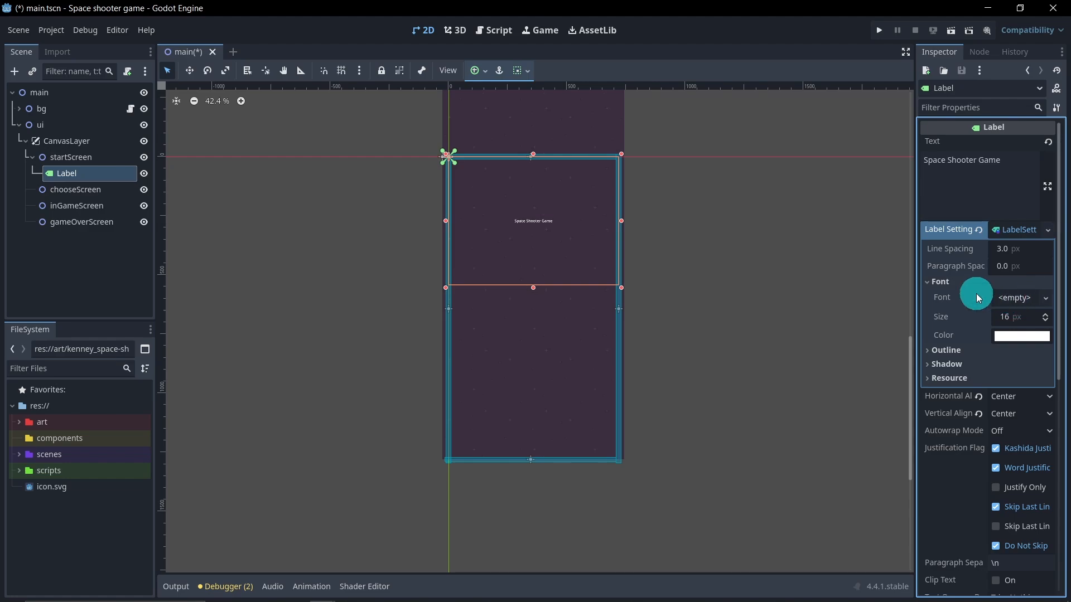
Step: Assign the kenvector_future.ttf font from the art Bonus folder to the label settings' Font
{"action": "left_click", "coordinate": [19, 423]}
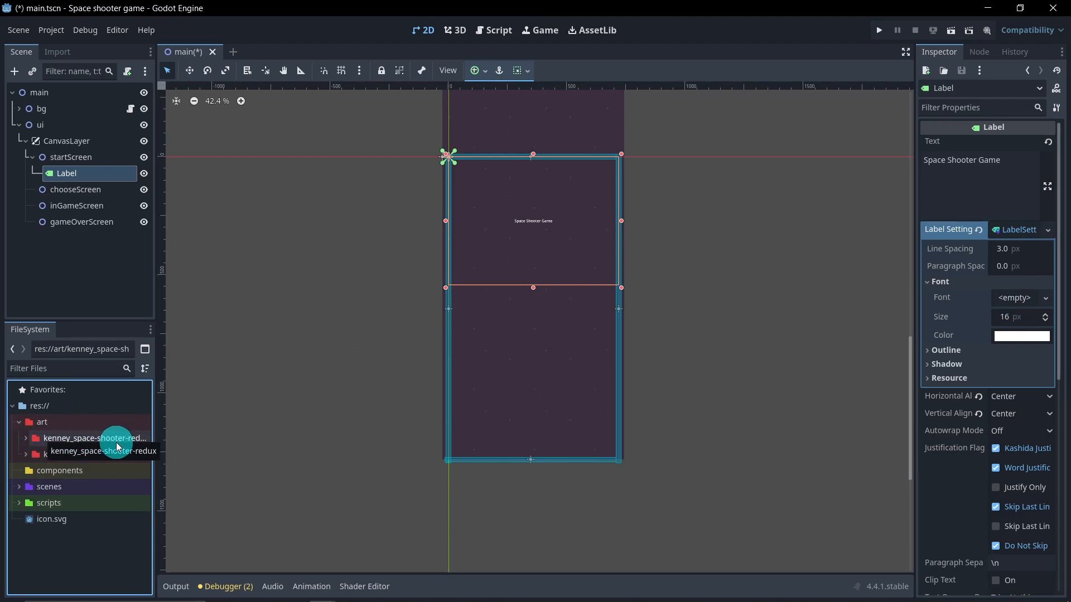
{"action": "left_click", "coordinate": [25, 438]}
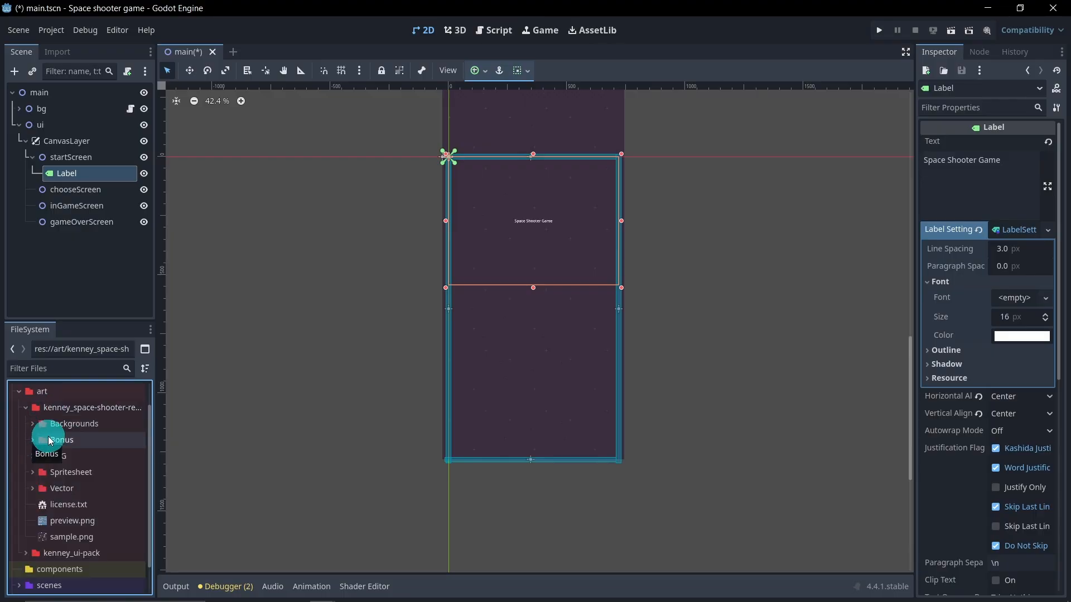
{"action": "left_click", "coordinate": [33, 440]}
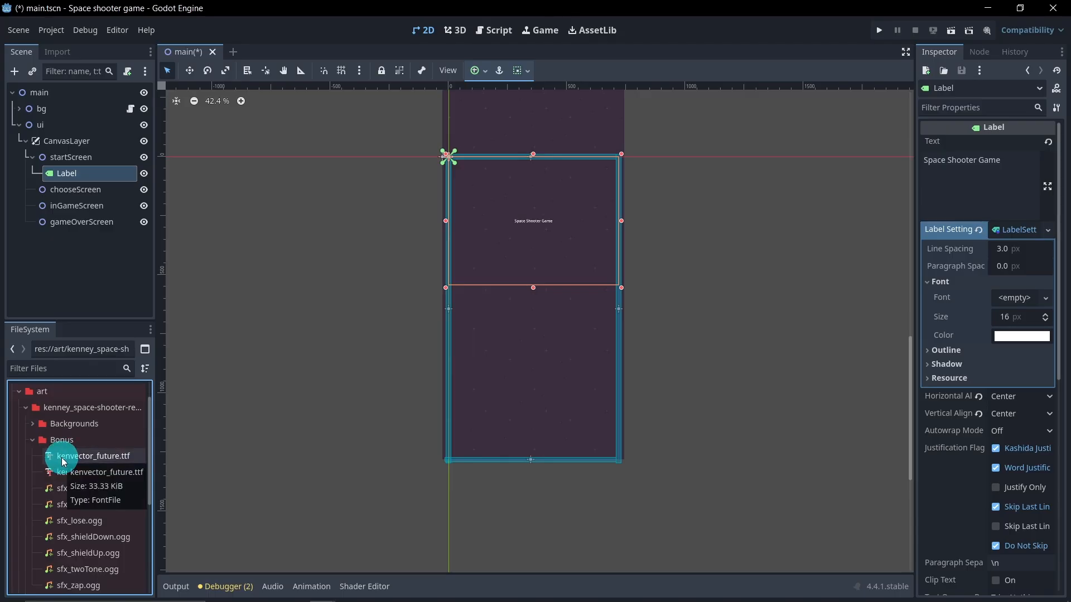
{"action": "left_click_drag", "start_coordinate": [63, 462], "coordinate": [1013, 303]}
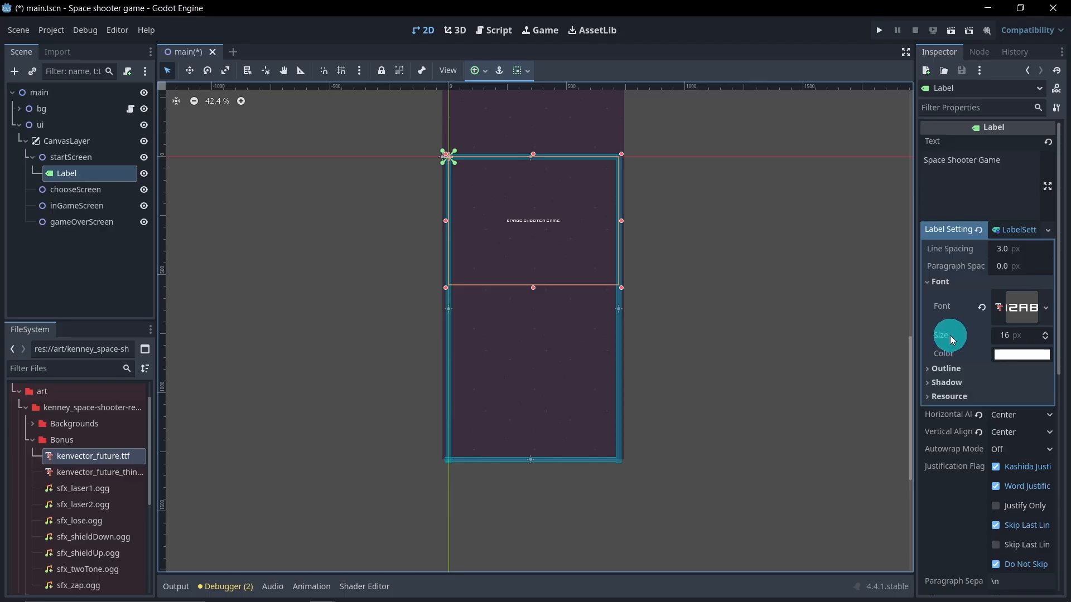
Step: Set the font size to 75 px and undo that change
{"action": "left_click", "coordinate": [999, 337]}
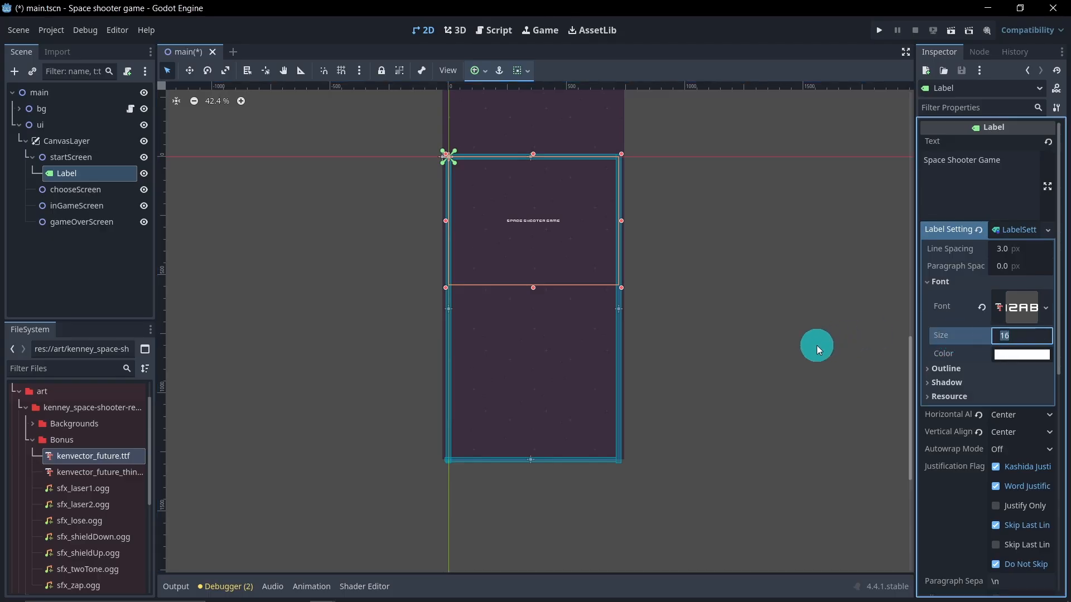
{"action": "type", "text": "75"}
{"action": "key", "text": "Return"}
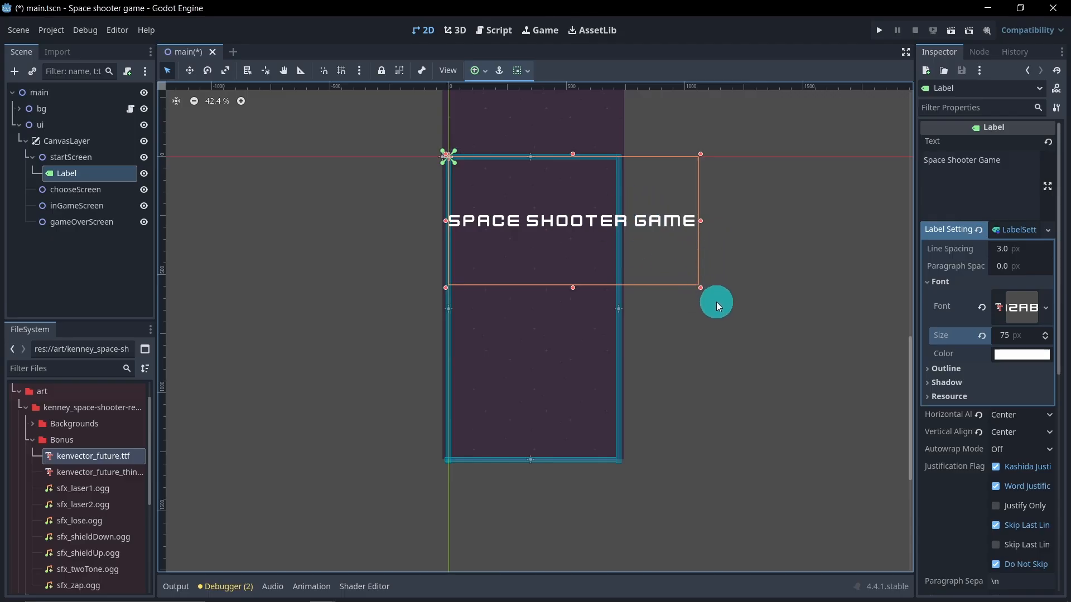
{"action": "key", "text": "ctrl+z"}
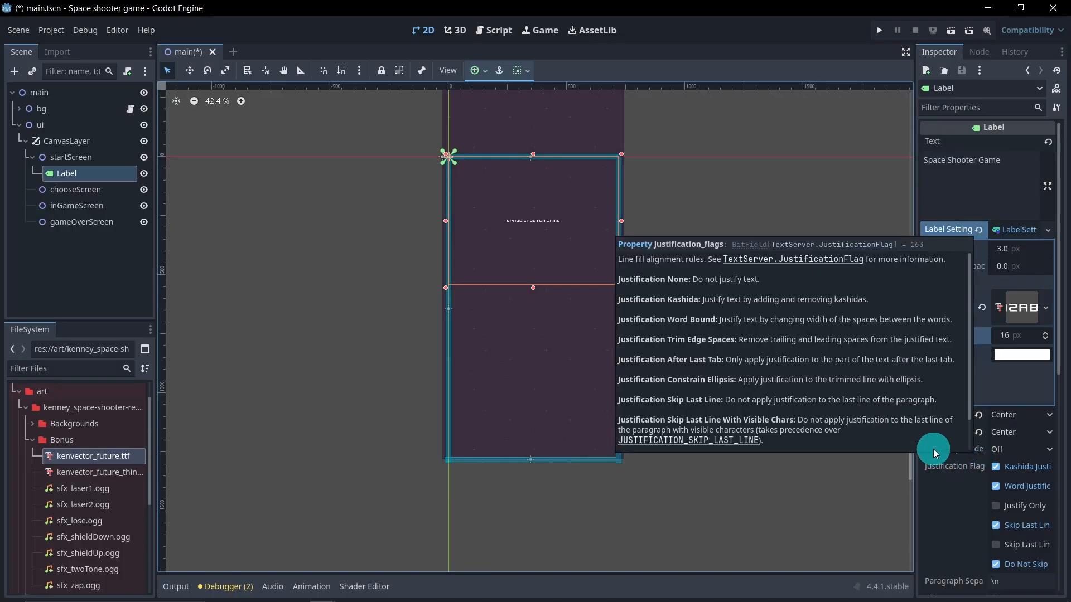
Step: Set the label's autowrap mode to Word and its font size to 55 px
{"action": "left_click", "coordinate": [1022, 455]}
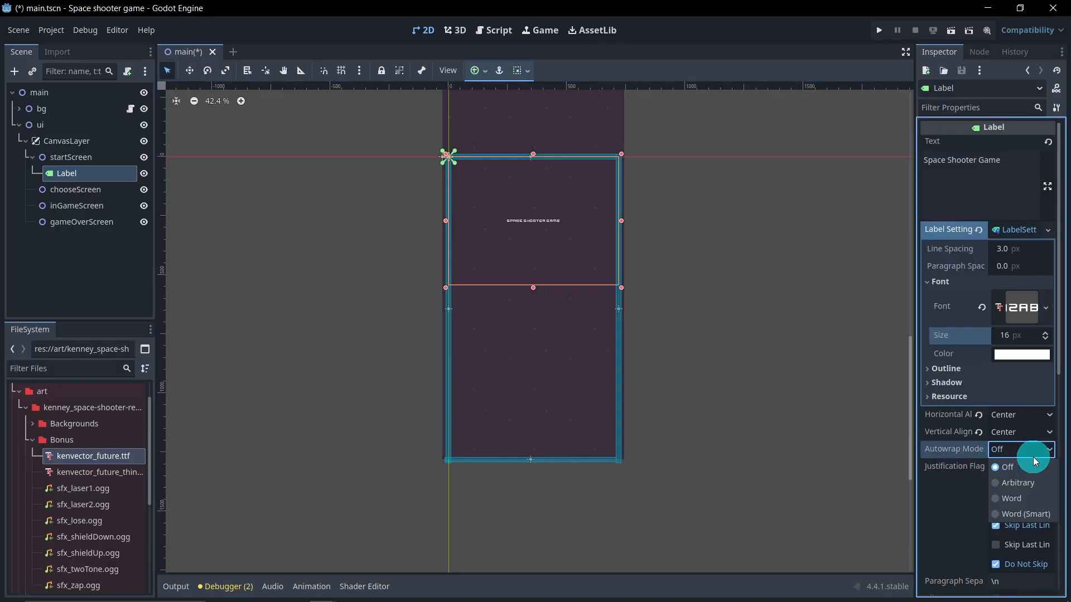
{"action": "left_click", "coordinate": [1048, 504]}
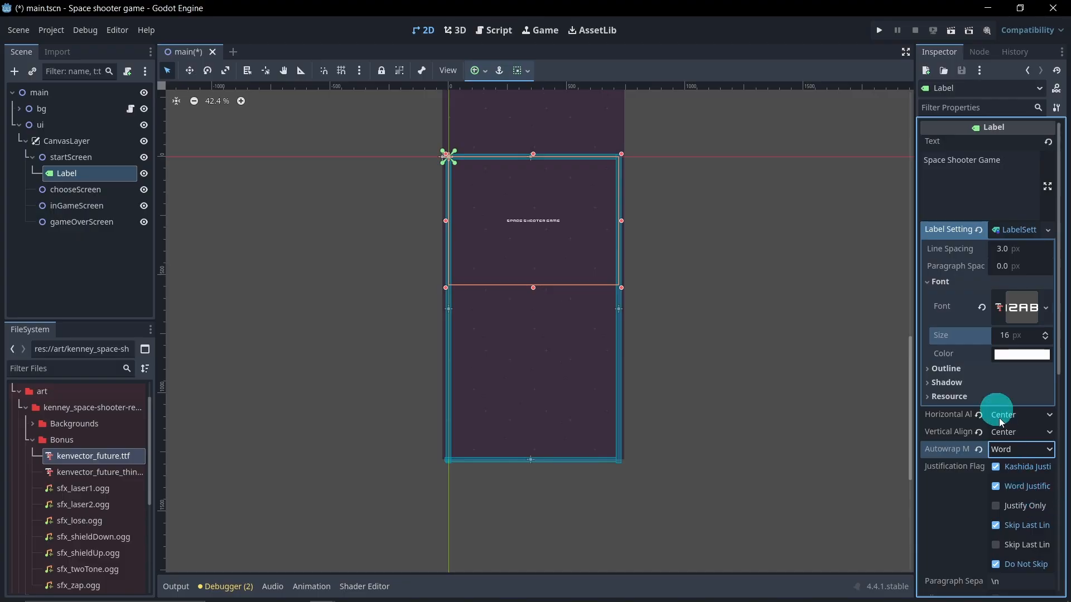
{"action": "left_click", "coordinate": [1002, 335]}
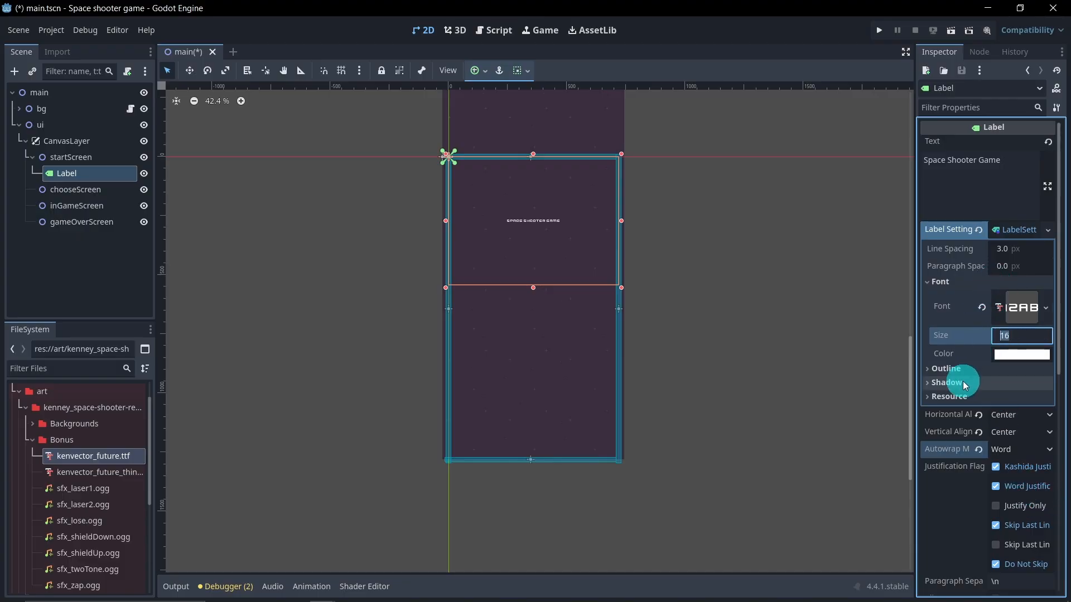
{"action": "type", "text": "75"}
{"action": "key", "text": "Return"}
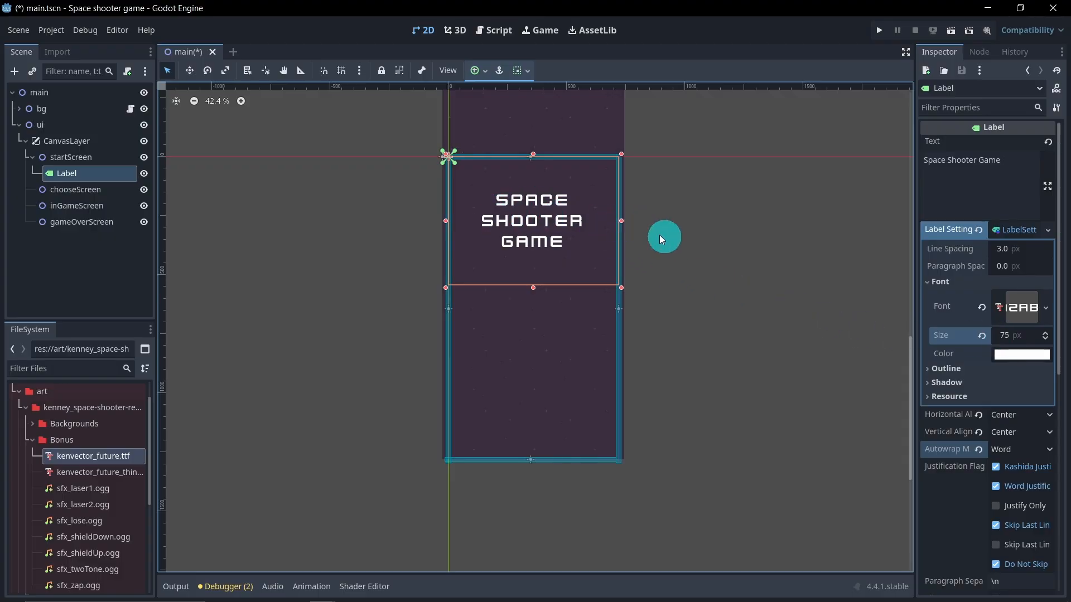
{"action": "left_click", "coordinate": [1007, 336]}
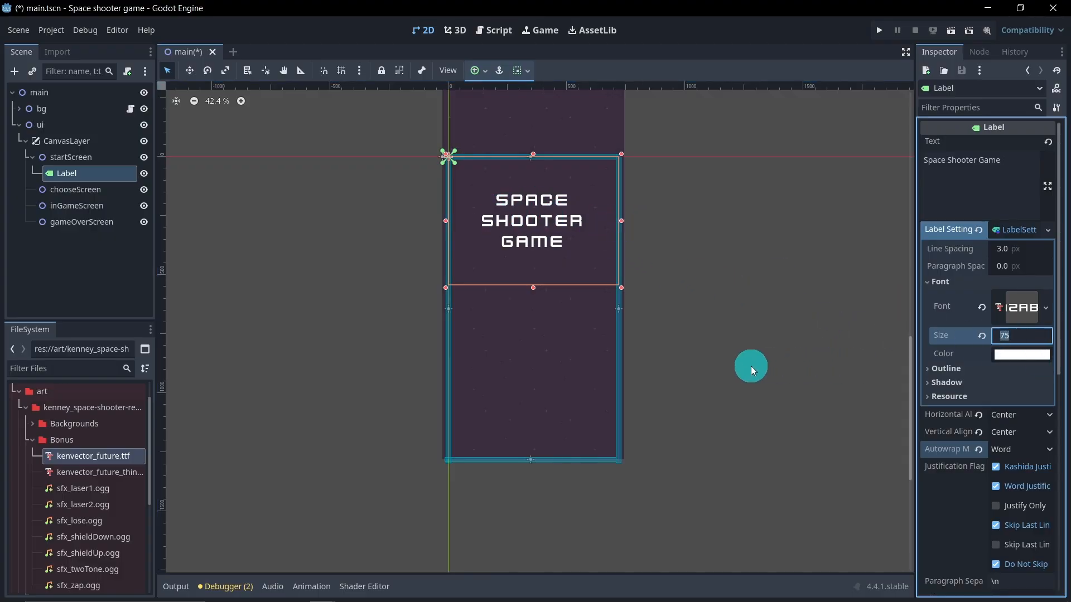
{"action": "type", "text": "55"}
{"action": "key", "text": "Return"}
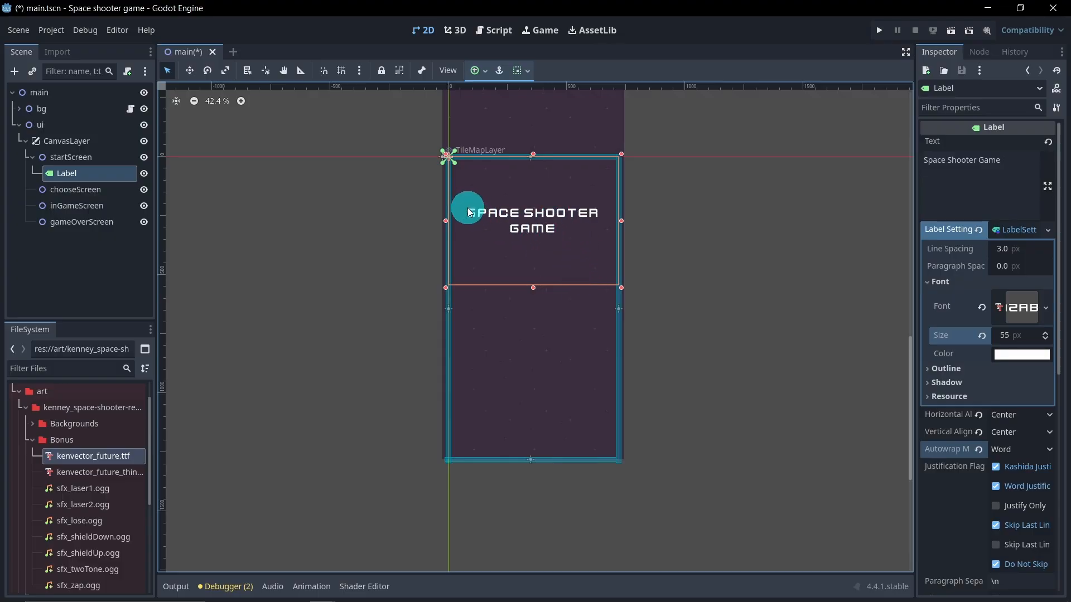
Step: Give the title text an outline of size 20 px with colour 00b1ff
{"action": "left_click", "coordinate": [963, 373]}
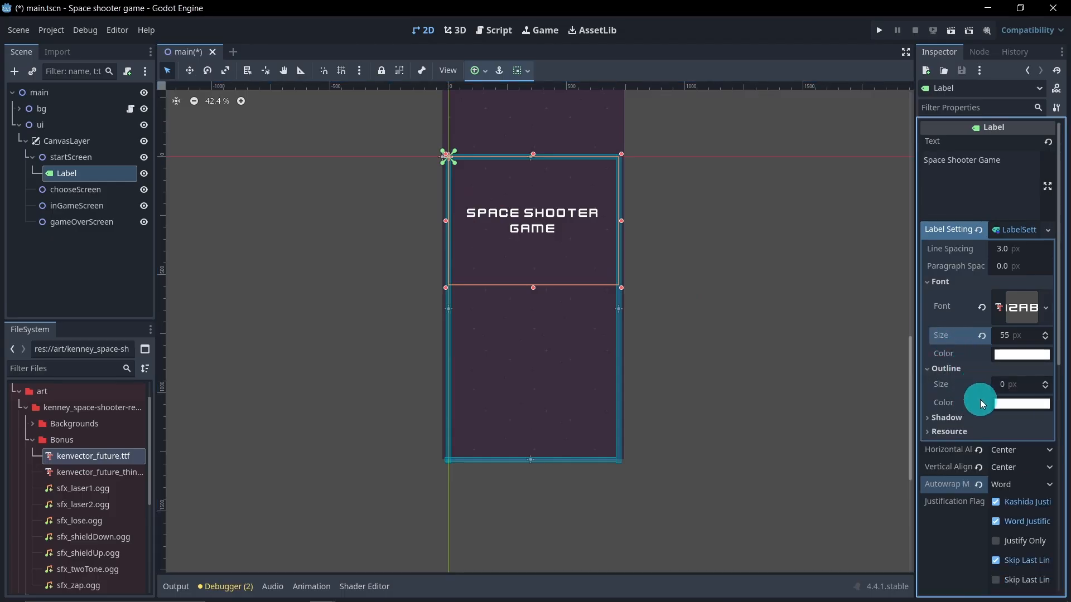
{"action": "left_click", "coordinate": [998, 385]}
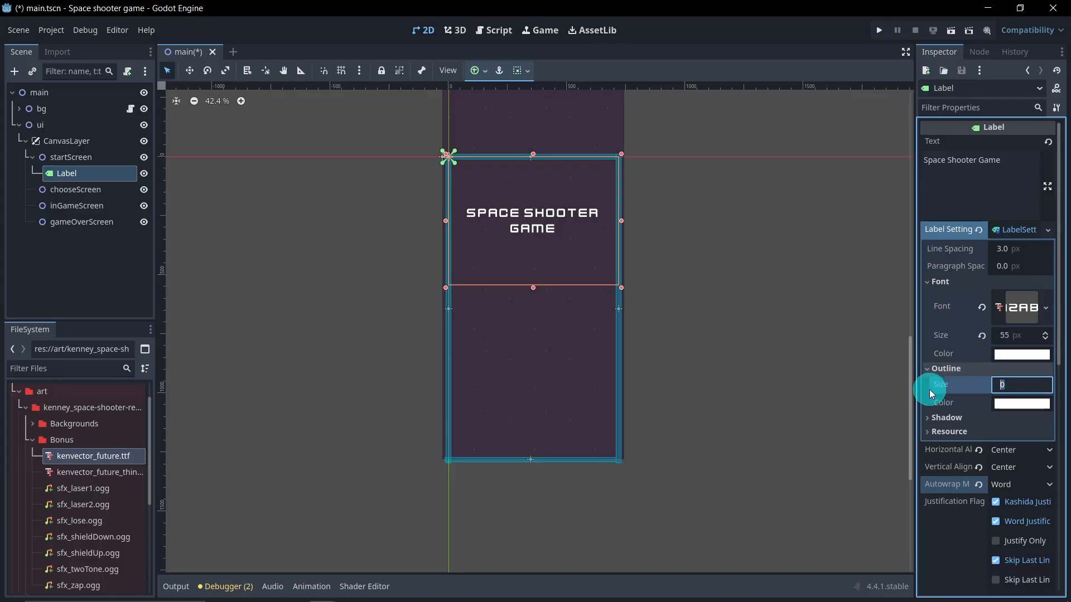
{"action": "type", "text": "20"}
{"action": "key", "text": "Return"}
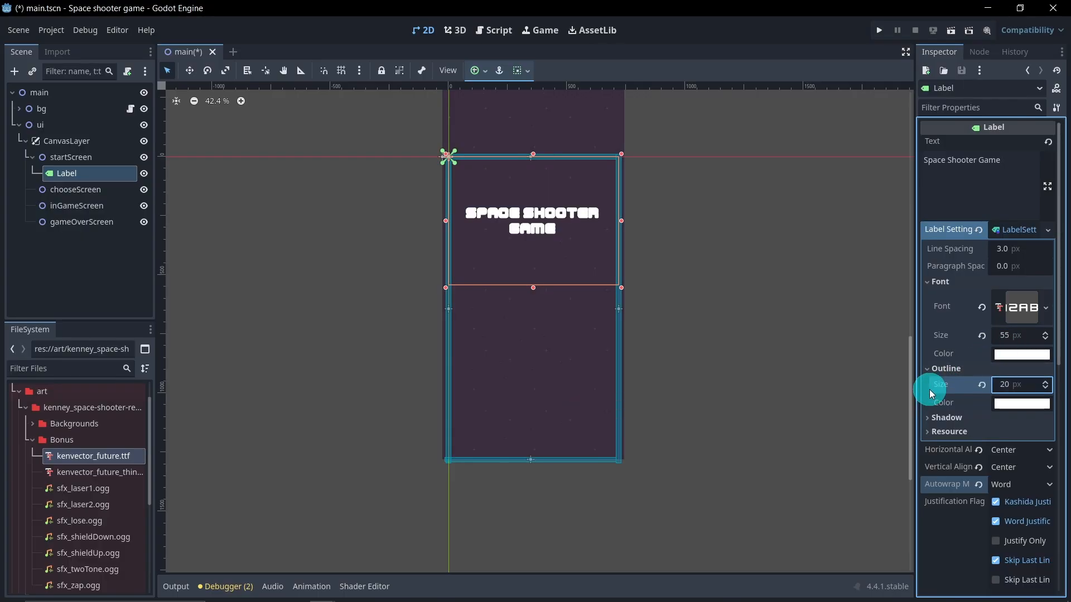
{"action": "left_click", "coordinate": [1006, 409]}
{"action": "left_click_drag", "start_coordinate": [979, 263], "coordinate": [868, 260]}
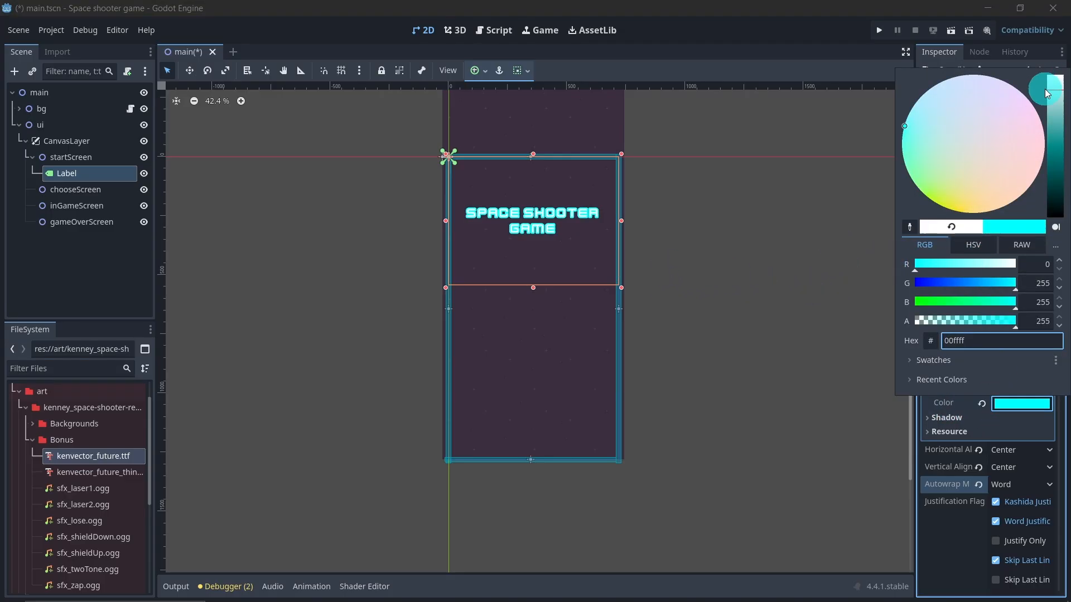
{"action": "left_click_drag", "start_coordinate": [1009, 286], "coordinate": [986, 282]}
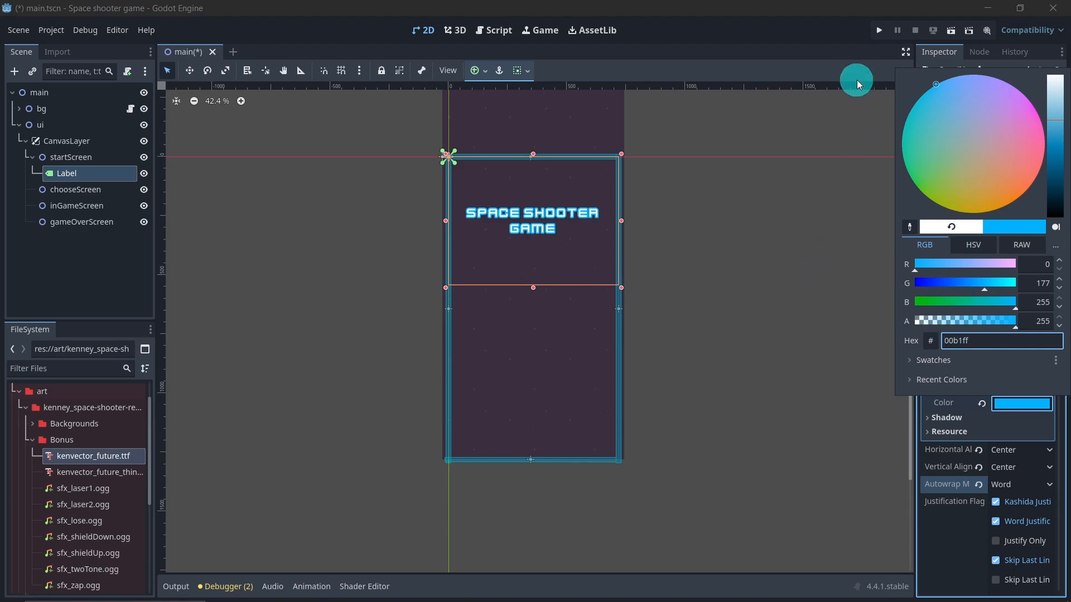
{"action": "left_click", "coordinate": [859, 55]}
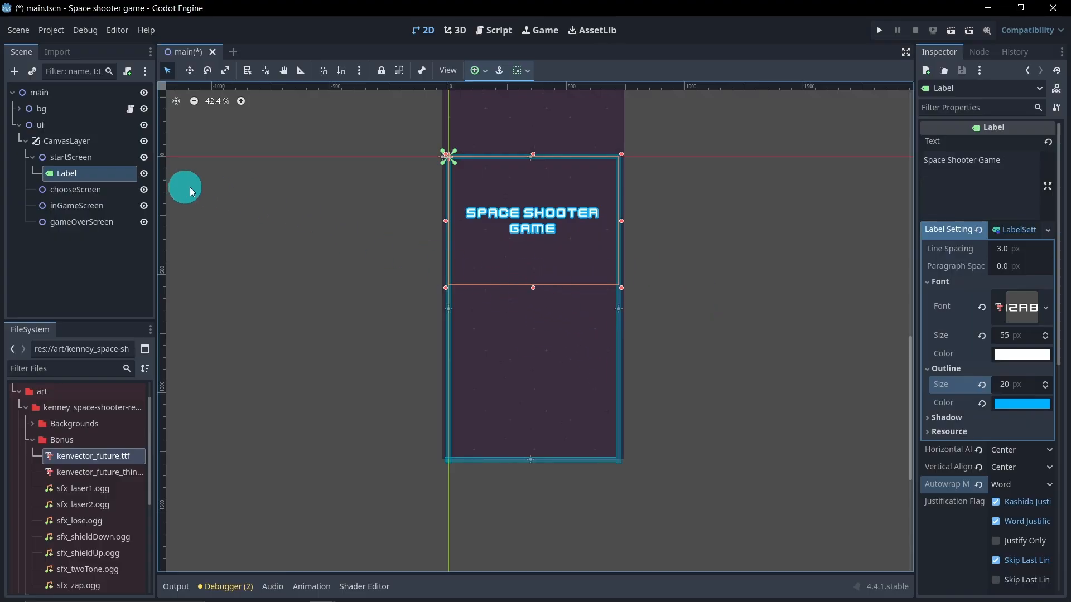
Step: Add a Sprite2D node as a child of startScreen
{"action": "left_click", "coordinate": [104, 160]}
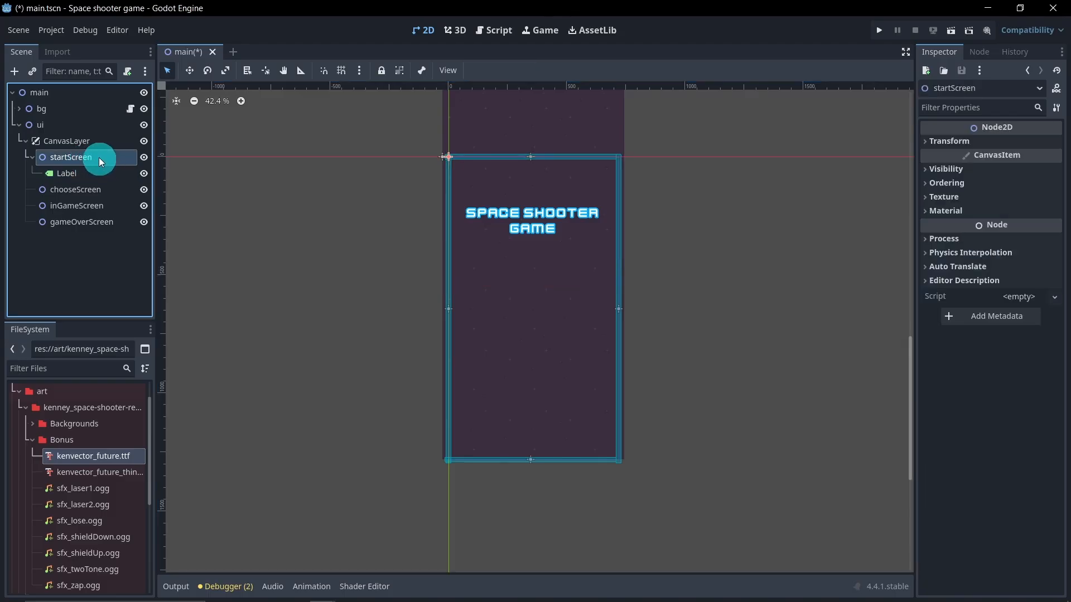
{"action": "right_click", "coordinate": [109, 160]}
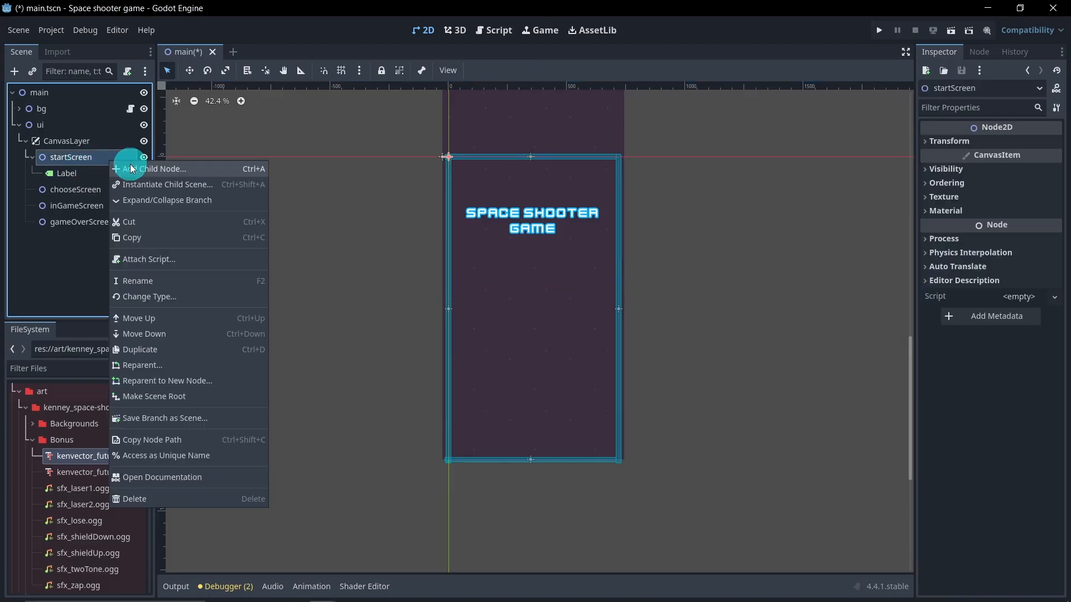
{"action": "left_click", "coordinate": [131, 165]}
{"action": "type", "text": "s"}
{"action": "left_click", "coordinate": [438, 279]}
{"action": "double_click", "coordinate": [440, 282]}
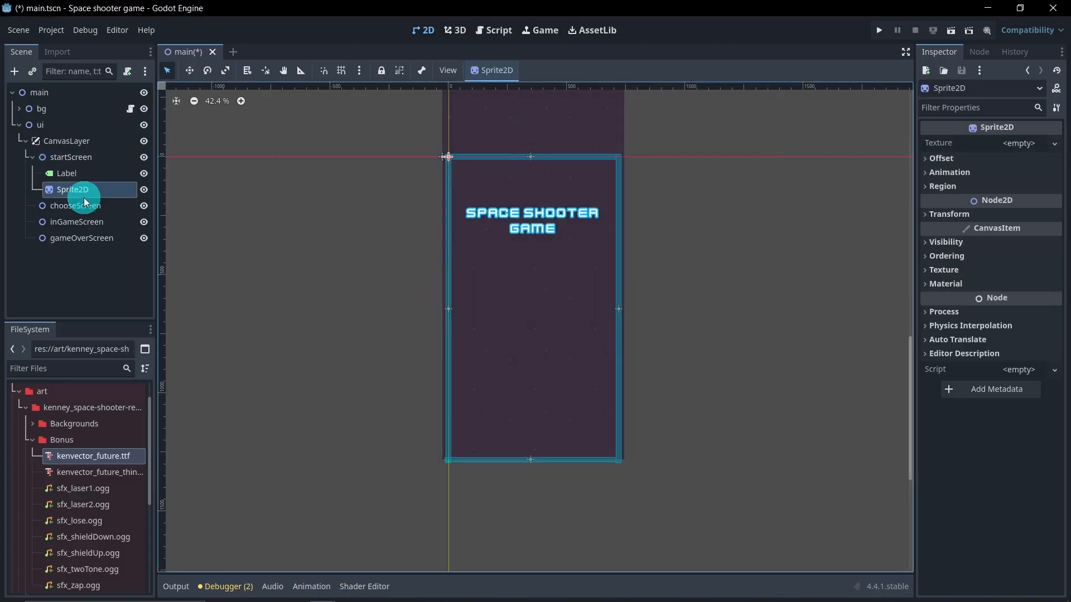
Step: Assign playerShip2_blue.png from the PNG folder as the sprite's texture
{"action": "left_click", "coordinate": [949, 160]}
{"action": "left_click", "coordinate": [32, 440]}
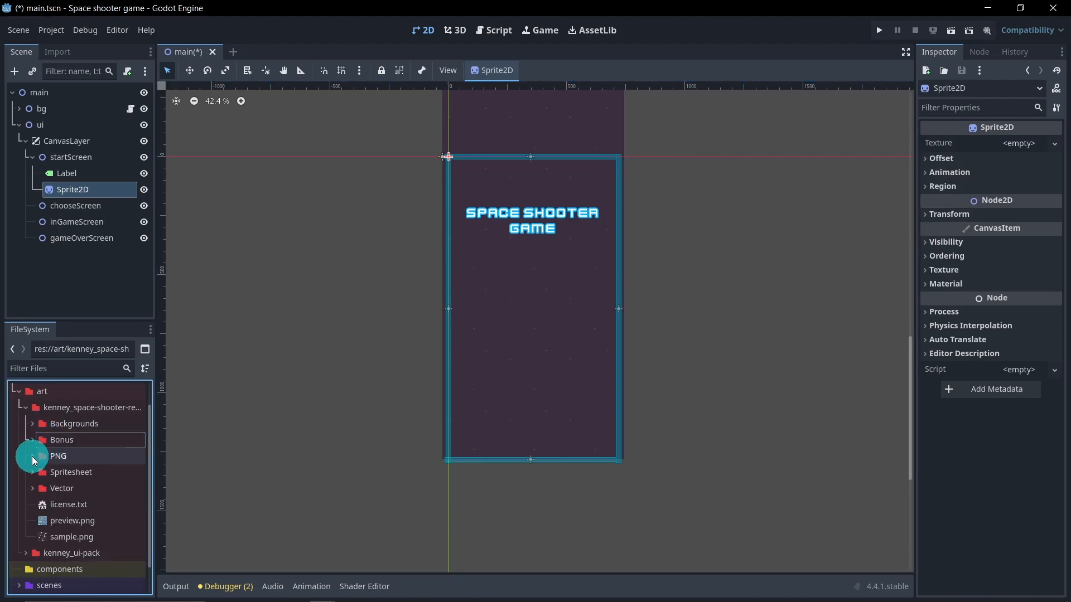
{"action": "left_click", "coordinate": [32, 456]}
{"action": "scroll", "coordinate": [52, 469], "scroll_direction": "down", "scroll_amount": 2}
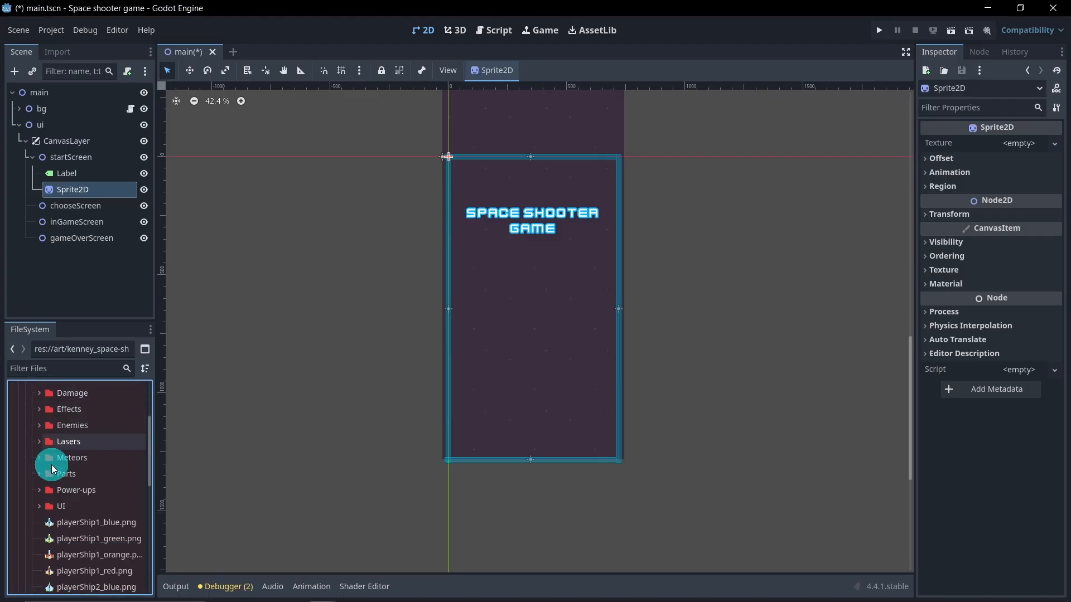
{"action": "scroll", "coordinate": [52, 468], "scroll_direction": "down", "scroll_amount": 3}
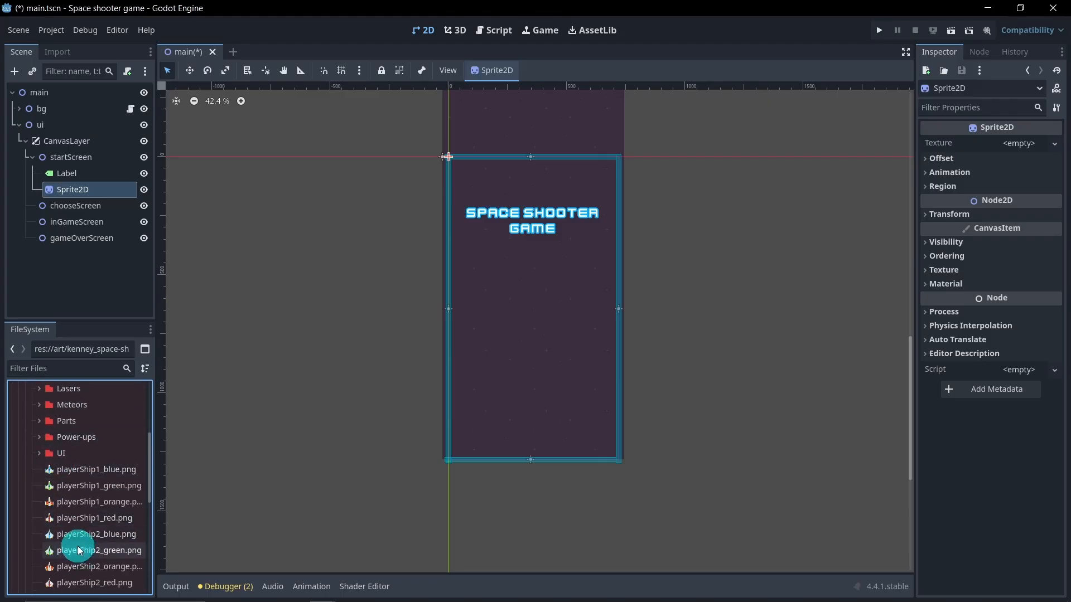
{"action": "scroll", "coordinate": [78, 485], "scroll_direction": "down", "scroll_amount": 1}
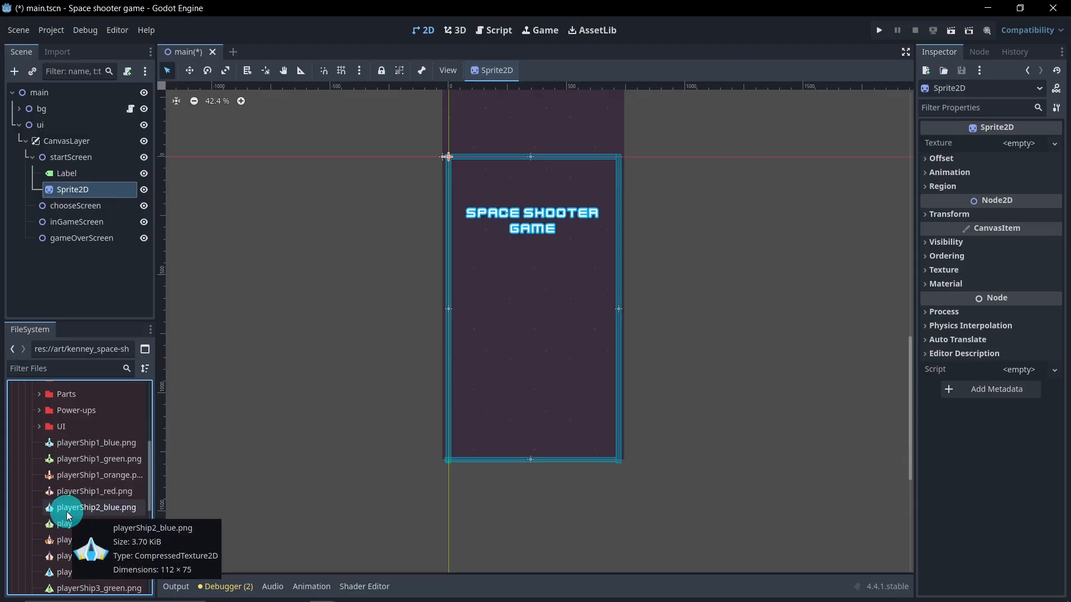
{"action": "left_click_drag", "start_coordinate": [67, 516], "coordinate": [1019, 147]}
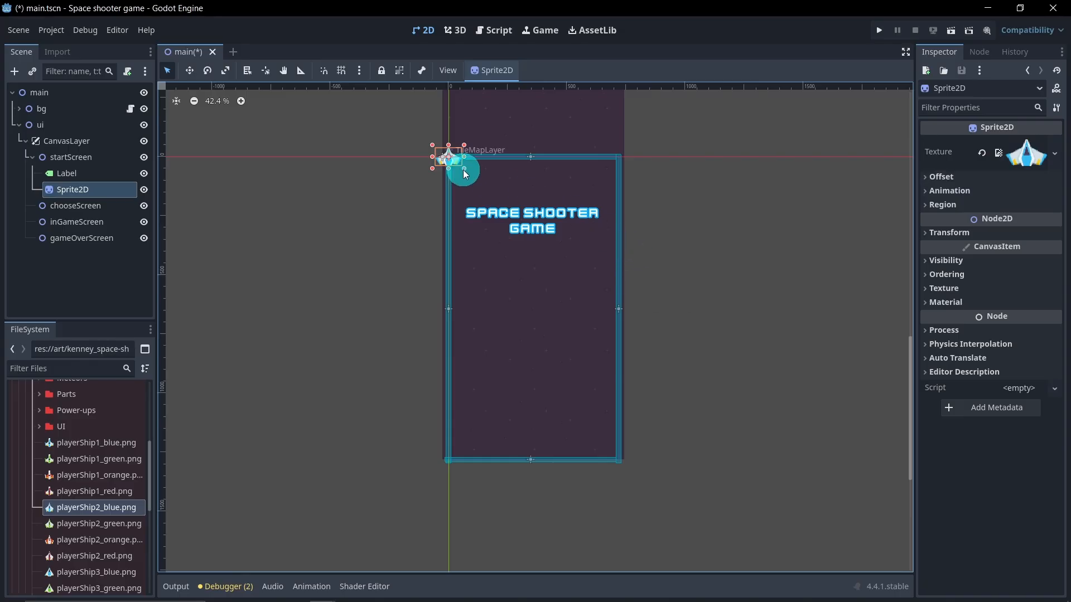
Step: Move the ship sprite below the title to about position 356, 608
{"action": "left_click", "coordinate": [190, 77]}
{"action": "left_click_drag", "start_coordinate": [449, 176], "coordinate": [538, 322]}
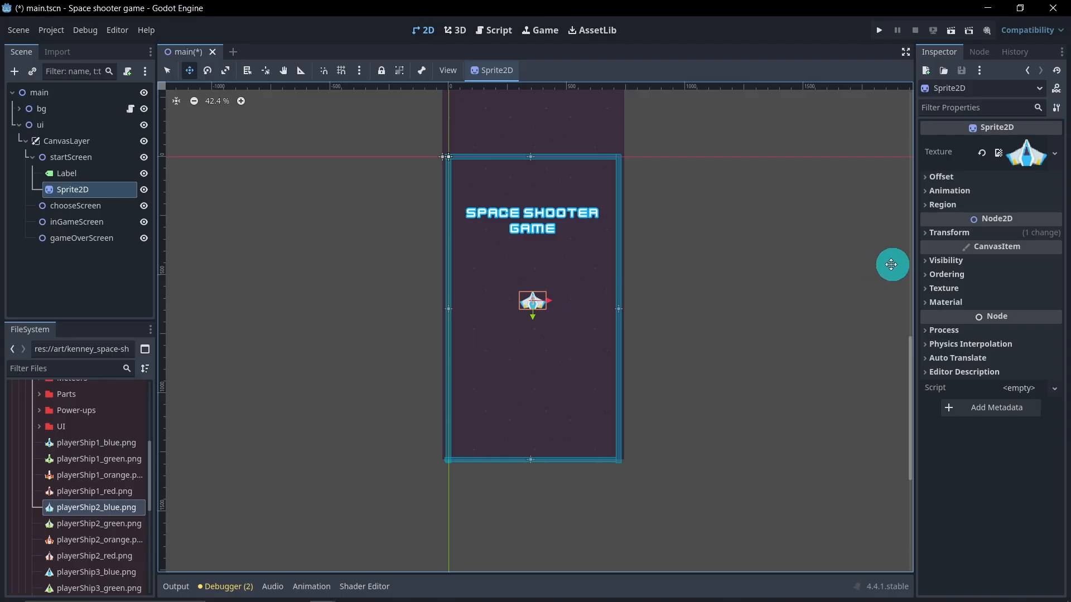
{"action": "left_click", "coordinate": [941, 234]}
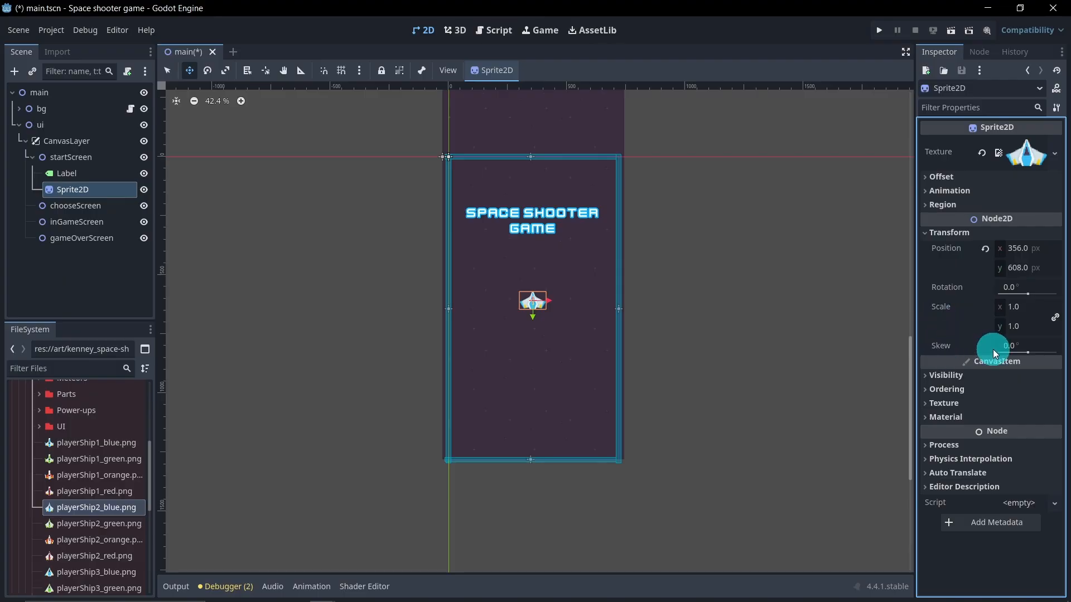
Step: Set the sprite's scale to 2 on both axes
{"action": "left_click", "coordinate": [1024, 311]}
{"action": "type", "text": "3"}
{"action": "key", "text": "Return"}
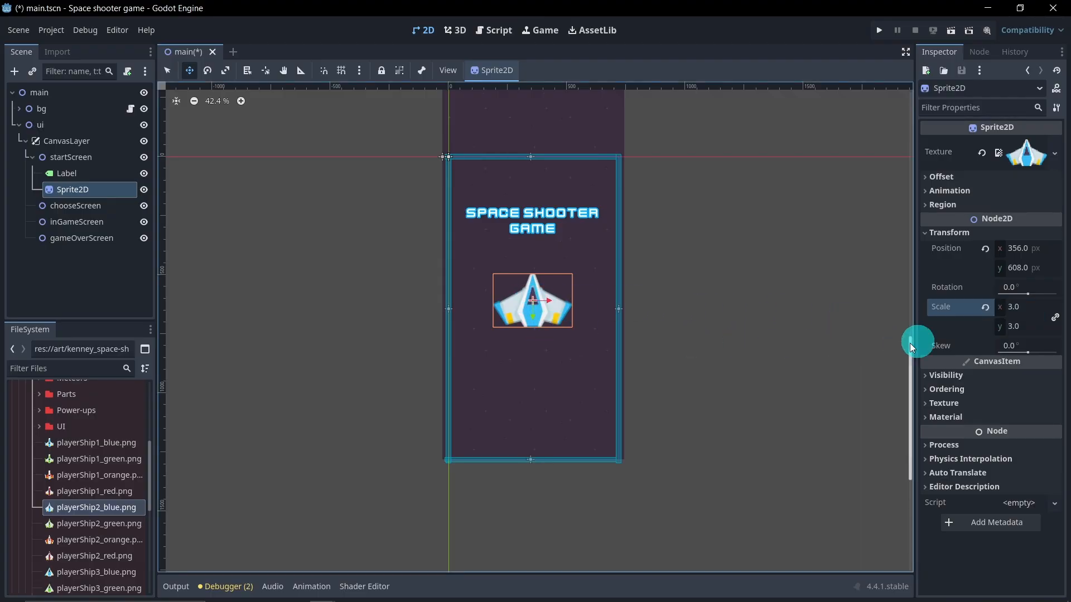
{"action": "left_click", "coordinate": [1018, 313]}
{"action": "type", "text": "2"}
{"action": "key", "text": "Return"}
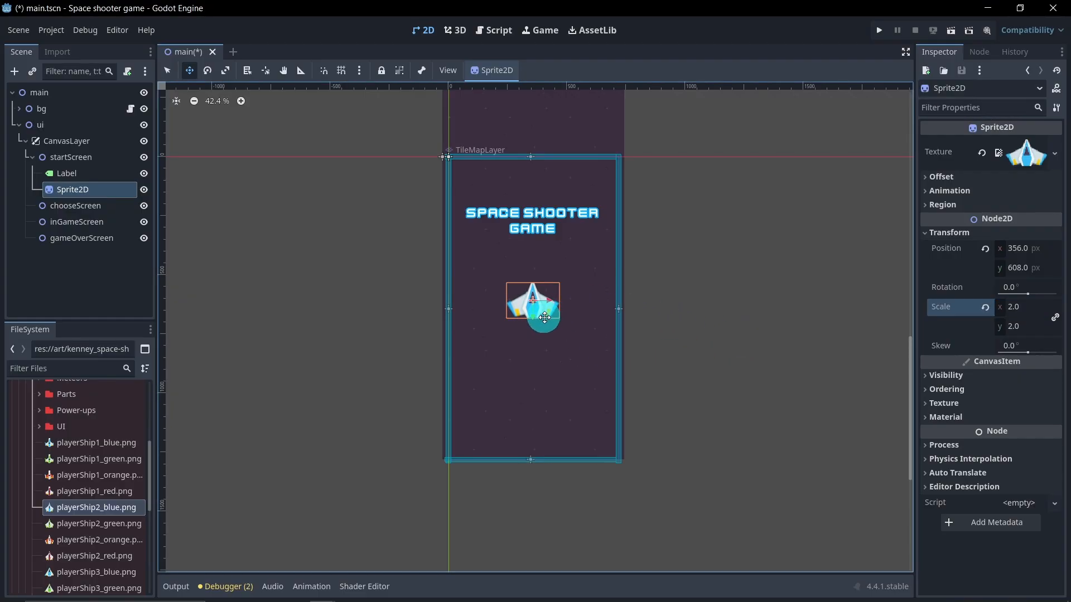
Step: Set the sprite's texture filter to Nearest
{"action": "left_click", "coordinate": [941, 403]}
{"action": "left_click", "coordinate": [1018, 421]}
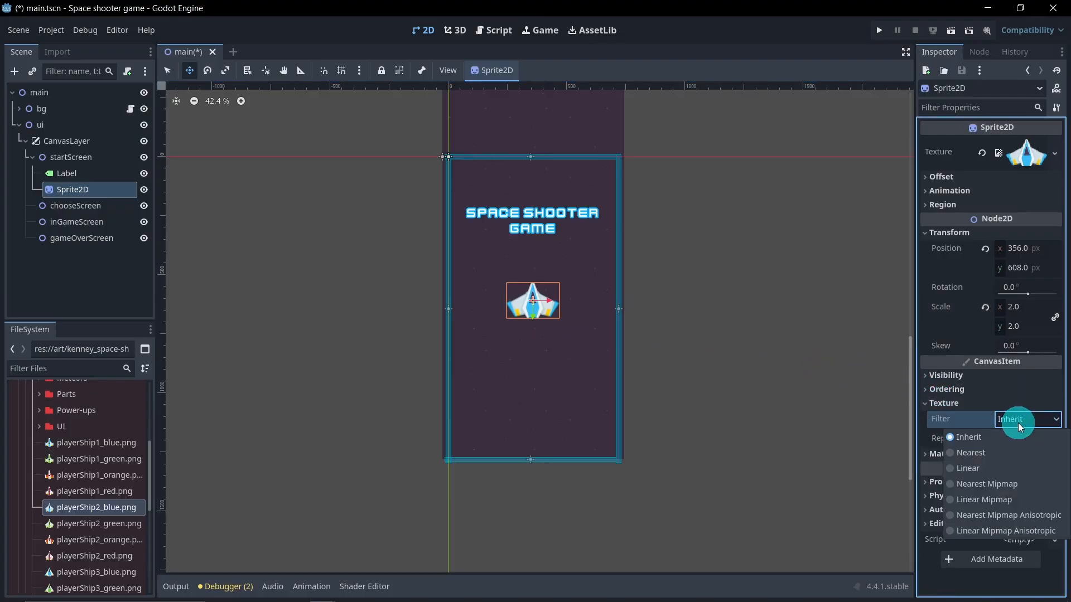
{"action": "left_click", "coordinate": [1008, 448]}
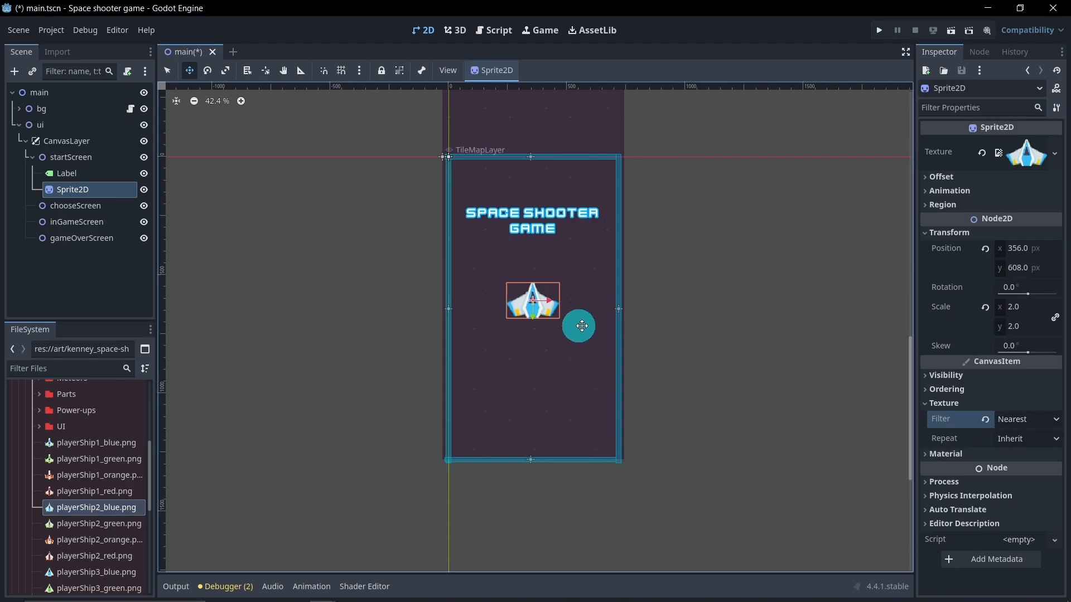
{"action": "scroll", "coordinate": [518, 320], "scroll_direction": "up", "scroll_amount": 5}
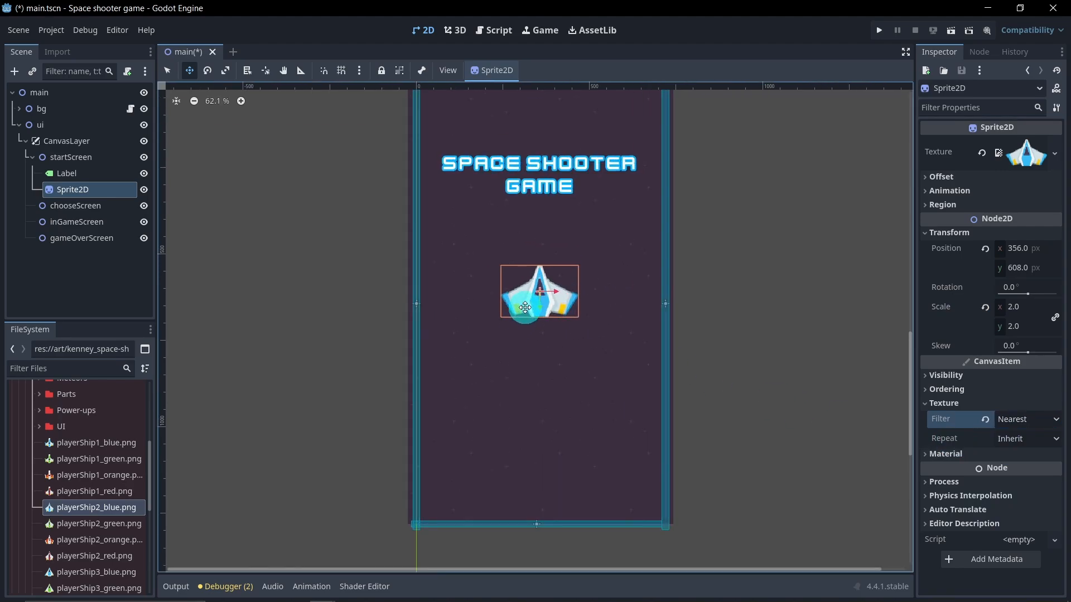
{"action": "scroll", "coordinate": [563, 316], "scroll_direction": "down", "scroll_amount": 4}
{"action": "scroll", "coordinate": [563, 316], "scroll_direction": "down", "scroll_amount": 1}
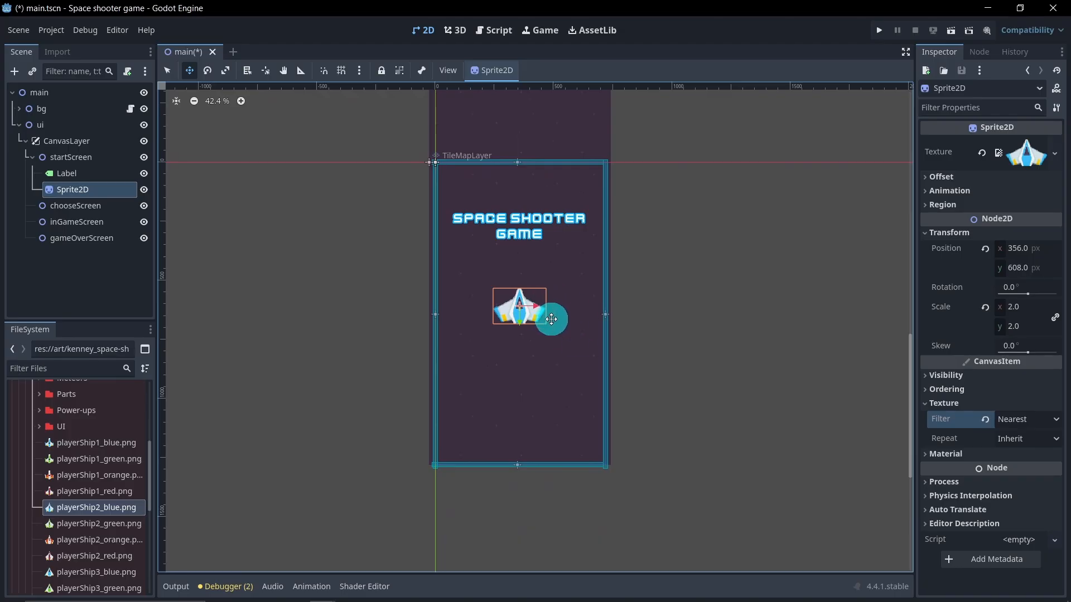
Step: Nudge the ship sprite up to about position 356, 573
{"action": "left_click_drag", "start_coordinate": [519, 325], "coordinate": [522, 317]}
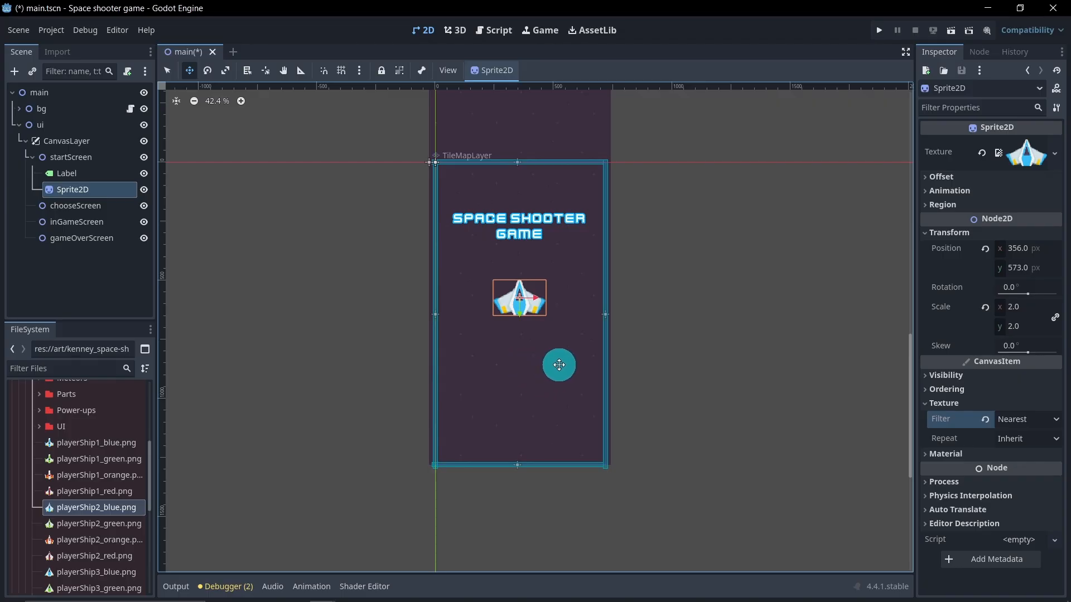
Step: Add a Node2D child under startScreen and rename it ButtonPlay
{"action": "right_click", "coordinate": [88, 162]}
{"action": "left_click", "coordinate": [105, 162]}
{"action": "type", "text": "s"}
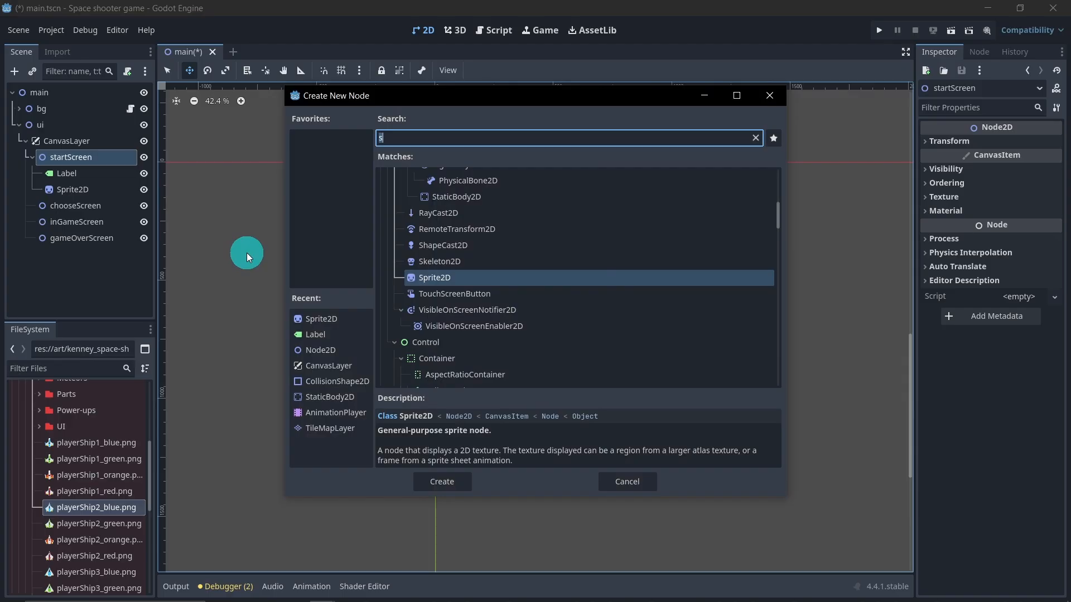
{"action": "key", "text": "BackSpace"}
{"action": "type", "text": "n"}
{"action": "double_click", "coordinate": [394, 211]}
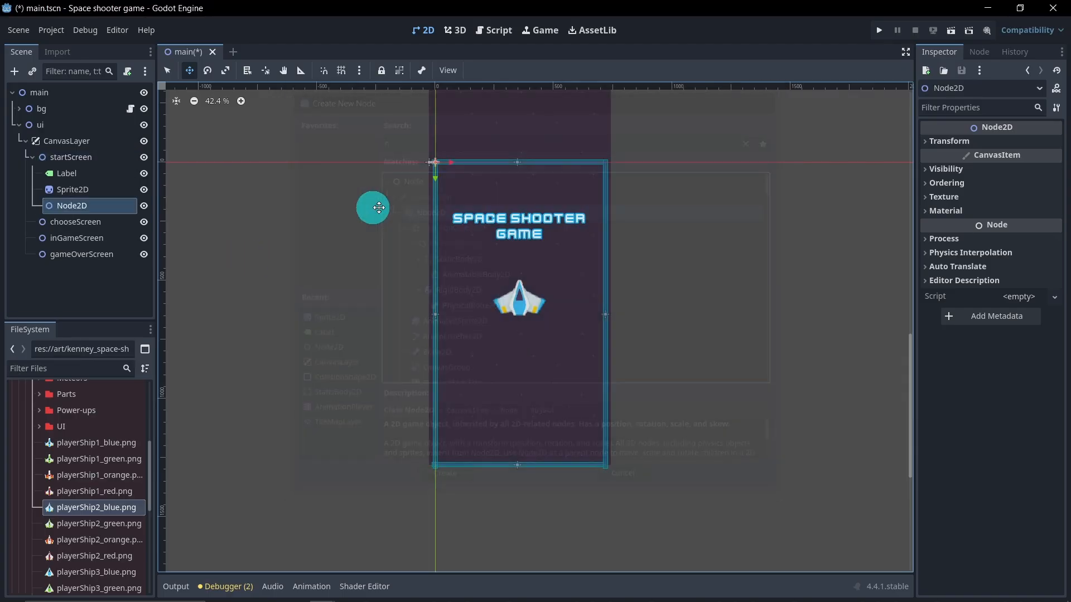
{"action": "left_click", "coordinate": [103, 205]}
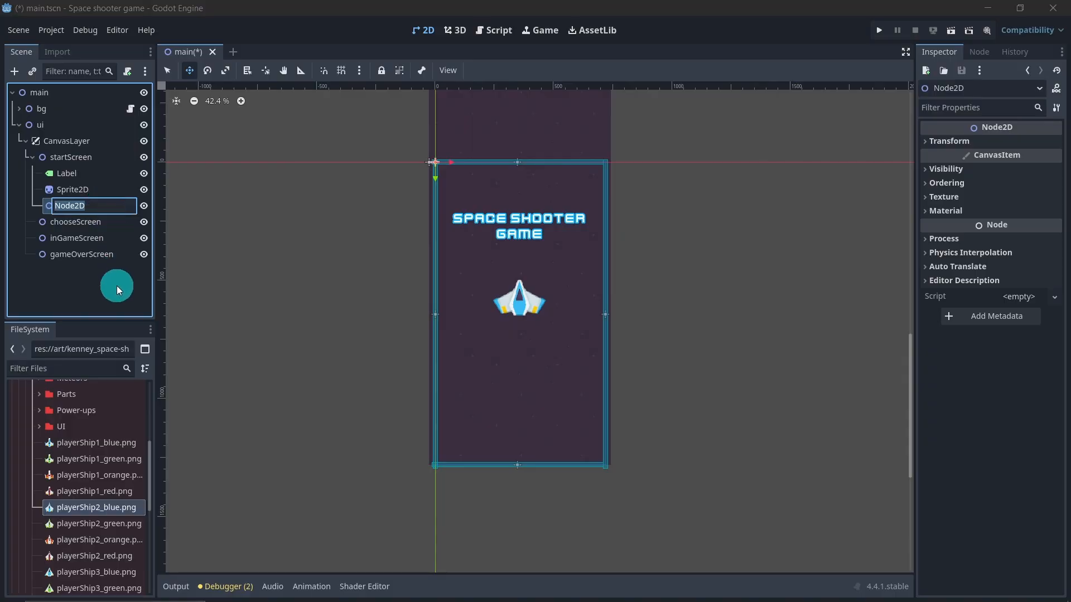
{"action": "type", "text": "Butti"}
{"action": "type", "text": "n"}
{"action": "type", "text": "nPla"}
{"action": "type", "text": "y"}
{"action": "key", "text": "Return"}
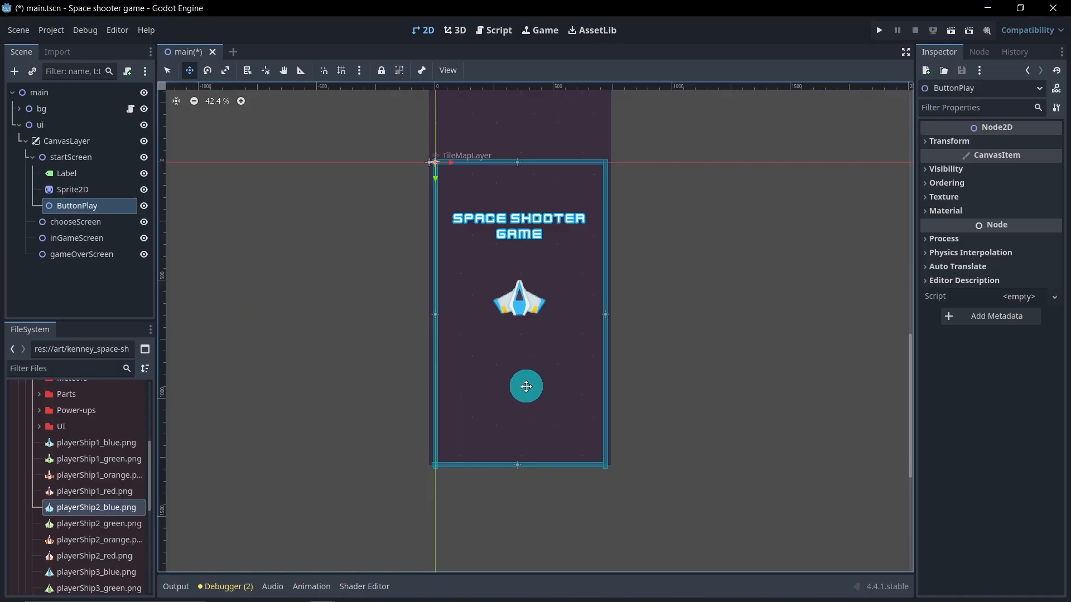
Step: Add a NinePatchRect child node to ButtonPlay
{"action": "right_click", "coordinate": [103, 204]}
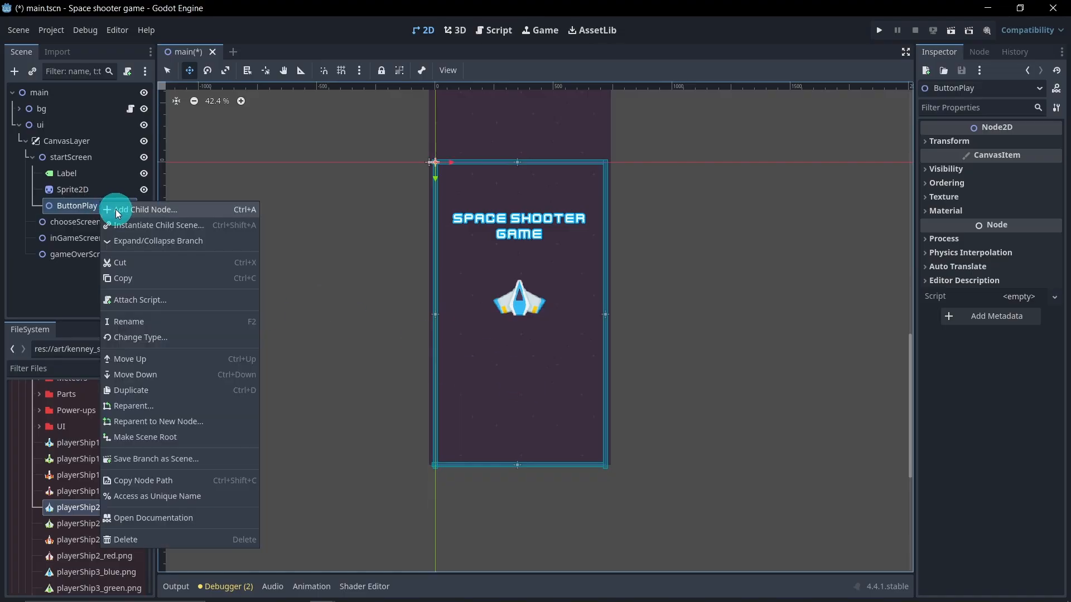
{"action": "left_click", "coordinate": [113, 208]}
{"action": "type", "text": "n"}
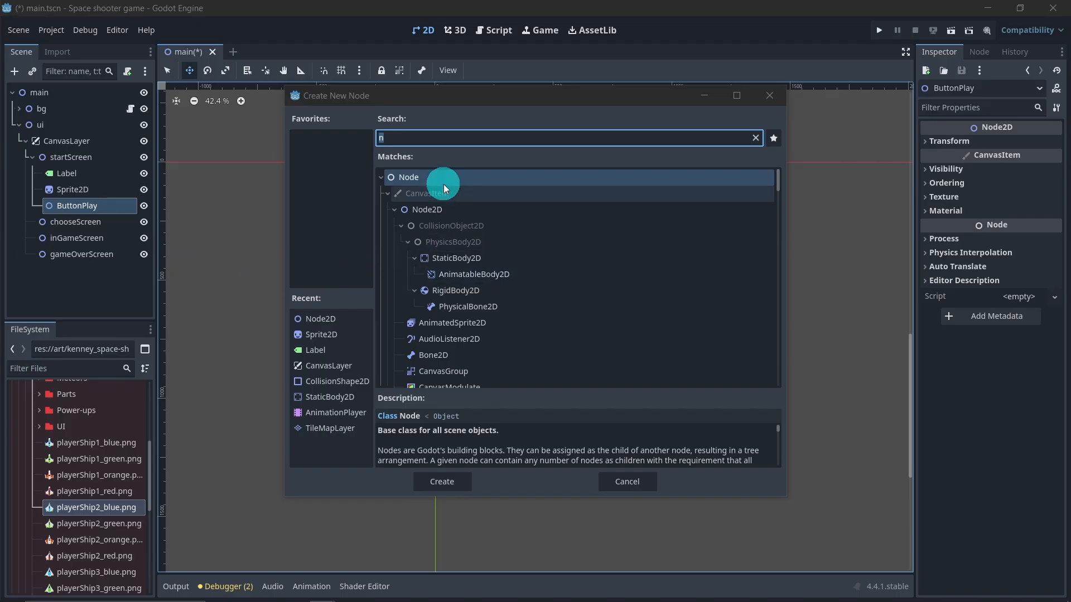
{"action": "left_click", "coordinate": [429, 138]}
{"action": "type", "text": "nin"}
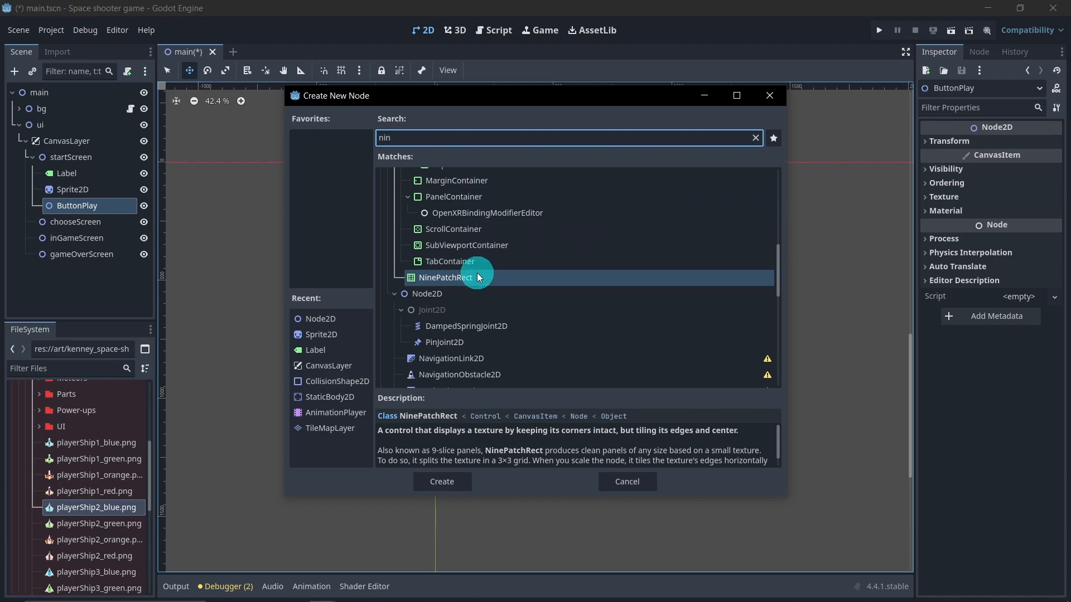
{"action": "left_click", "coordinate": [505, 278]}
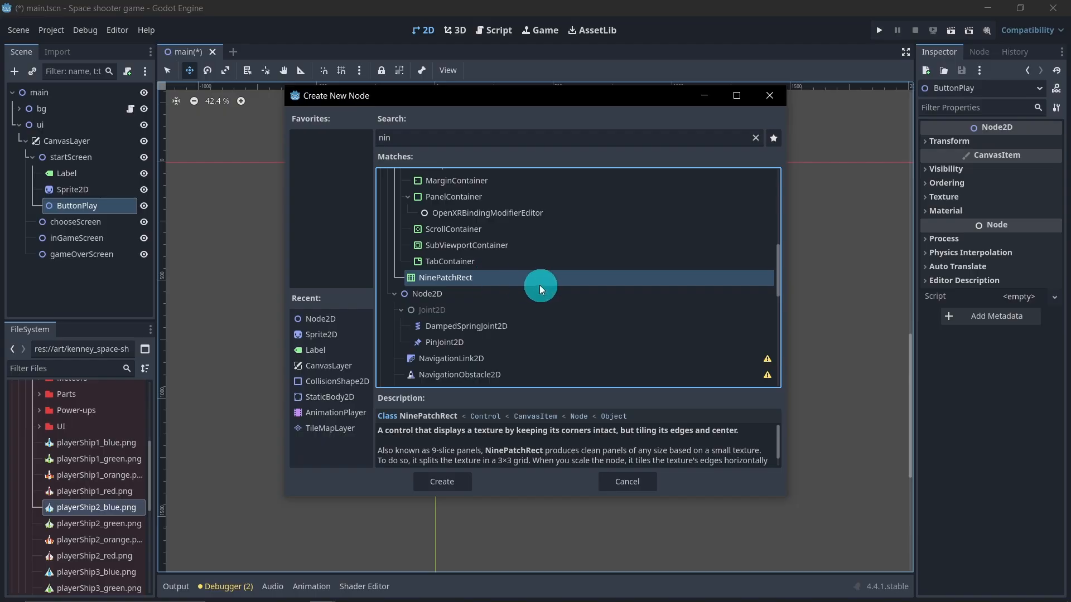
{"action": "left_click", "coordinate": [462, 481]}
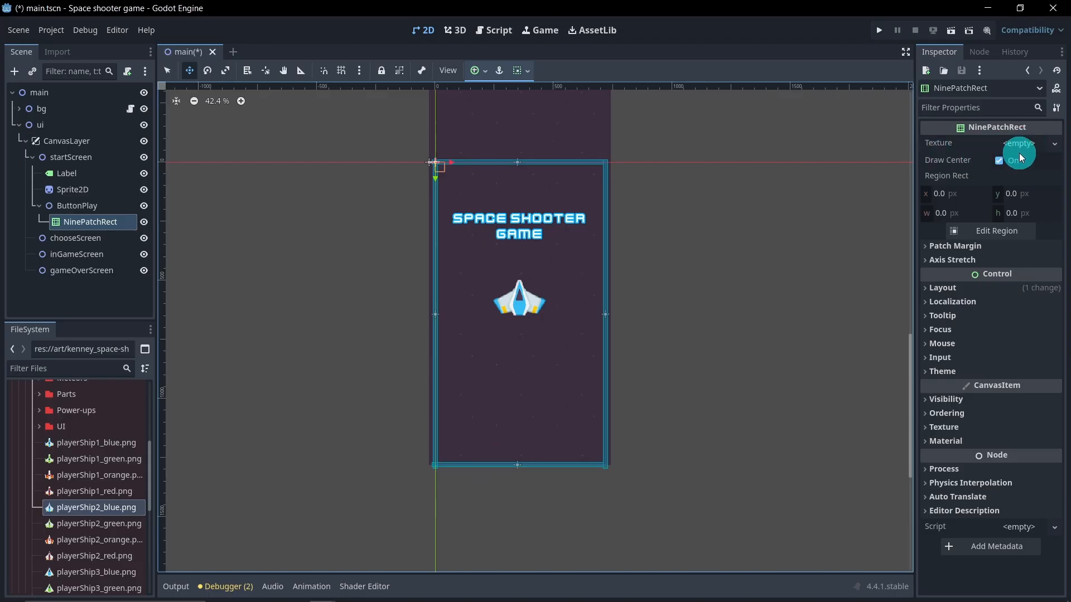
Step: Assign button_rectangle_border.png from the kenney_ui-pack PNG Blue Default folder as the NinePatchRect's texture
{"action": "scroll", "coordinate": [55, 466], "scroll_direction": "up", "scroll_amount": 6}
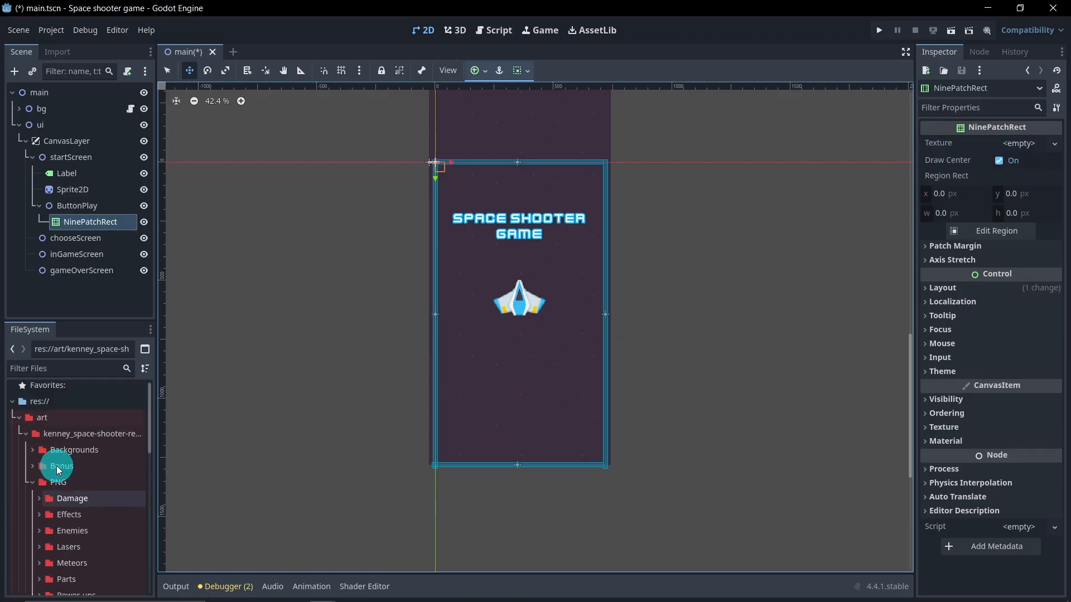
{"action": "left_click", "coordinate": [28, 486]}
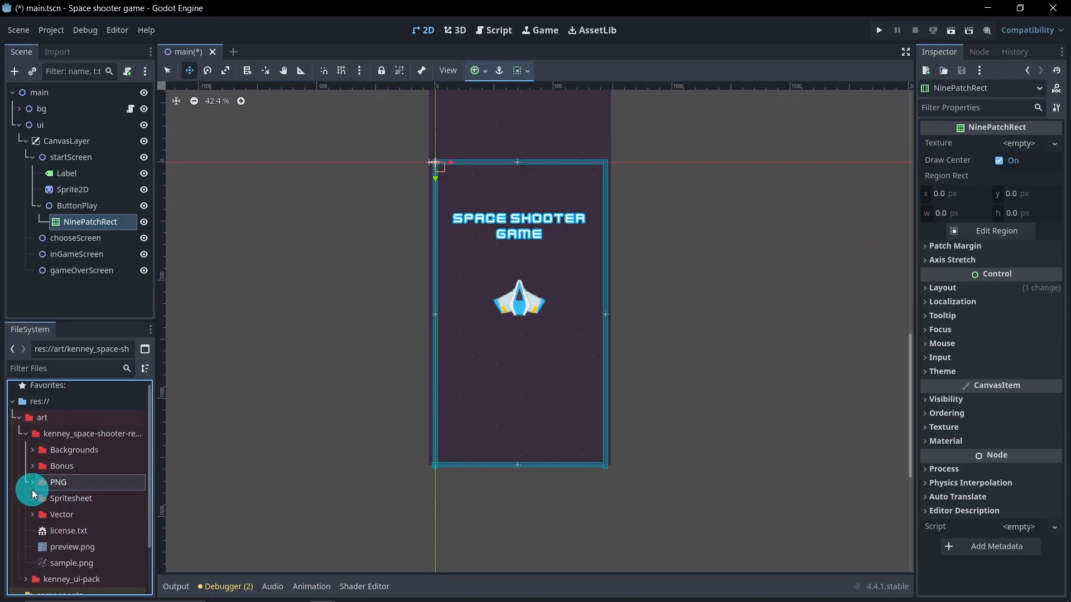
{"action": "left_click", "coordinate": [21, 455]}
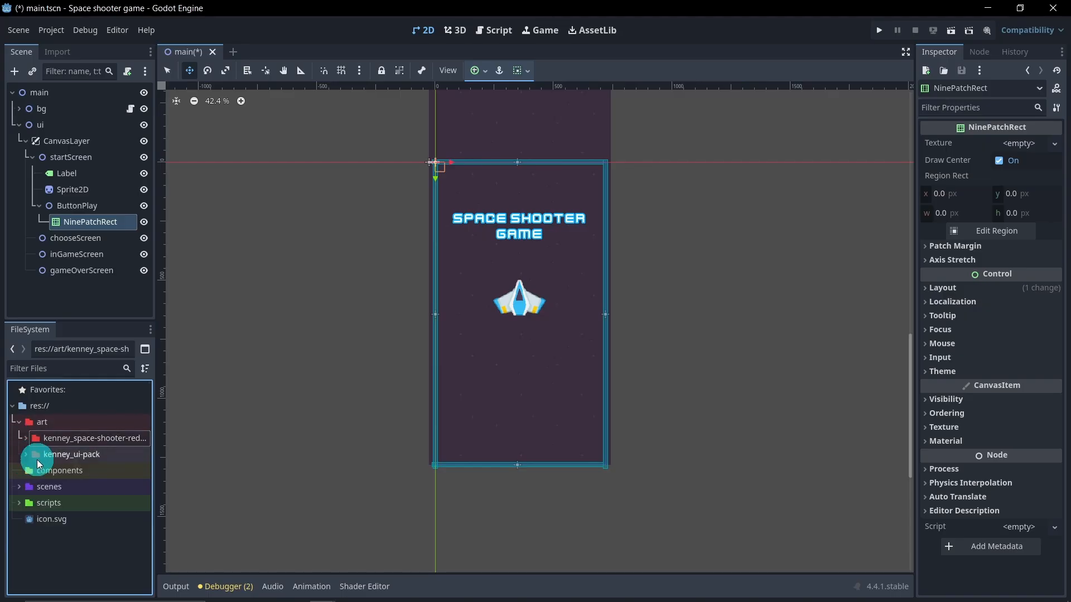
{"action": "left_click", "coordinate": [25, 455]}
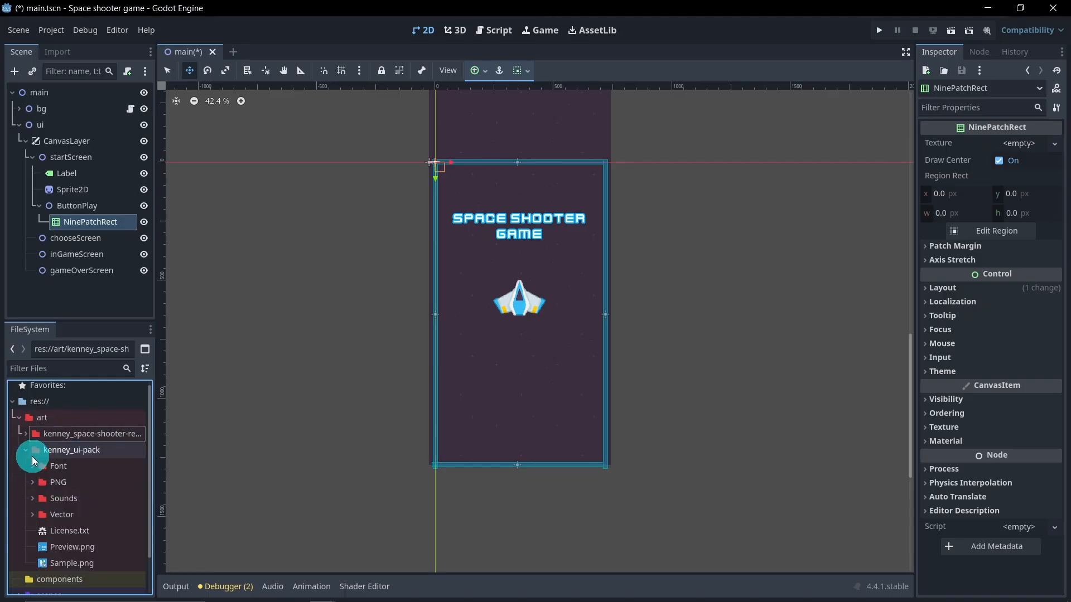
{"action": "scroll", "coordinate": [38, 456], "scroll_direction": "down", "scroll_amount": 1}
{"action": "left_click", "coordinate": [32, 456]}
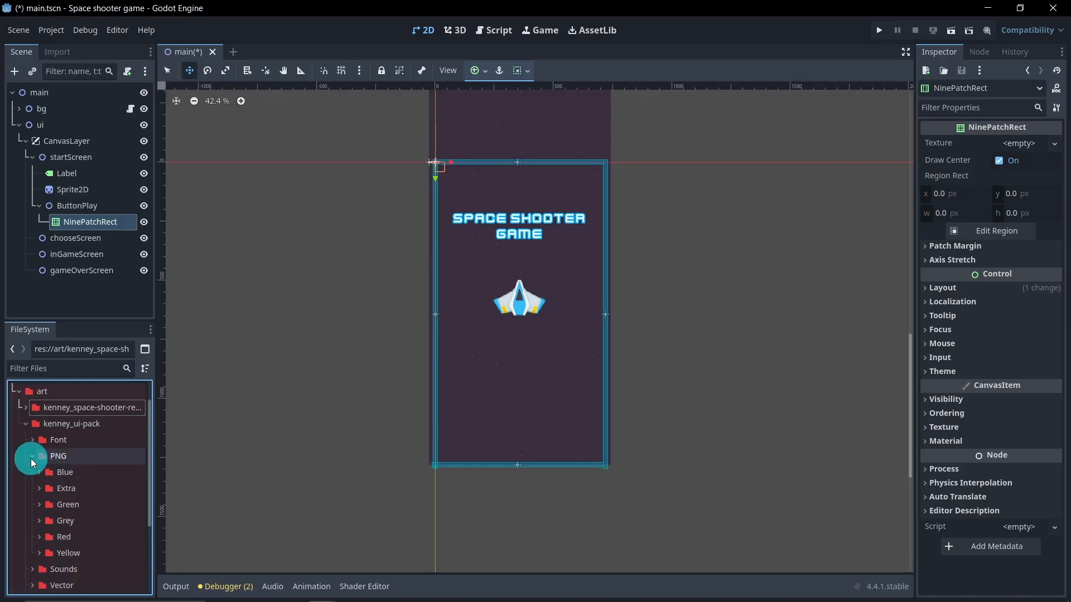
{"action": "scroll", "coordinate": [45, 468], "scroll_direction": "down", "scroll_amount": 1}
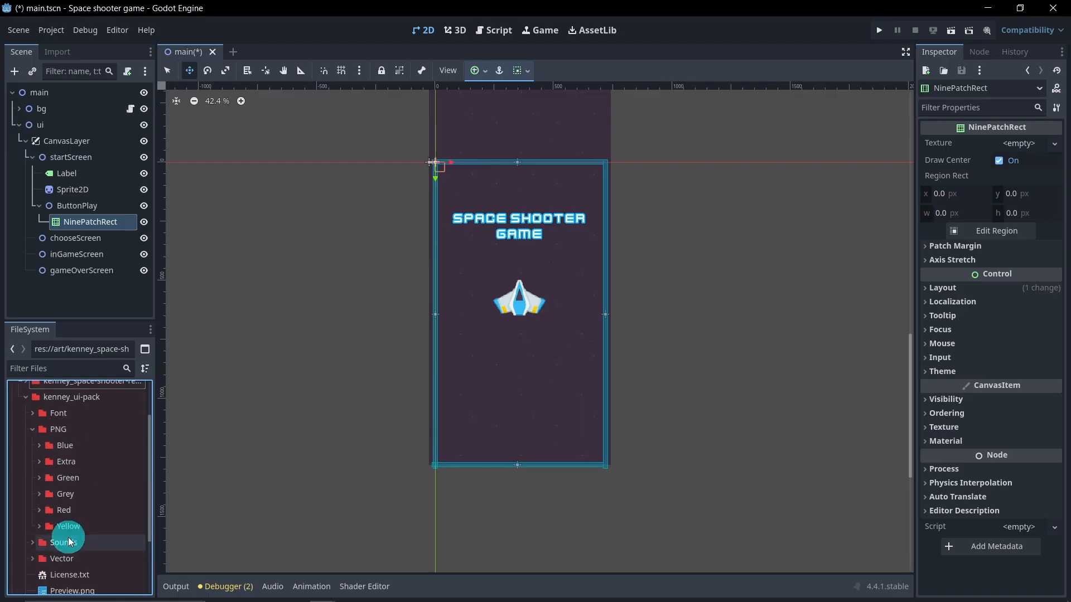
{"action": "left_click", "coordinate": [38, 445]}
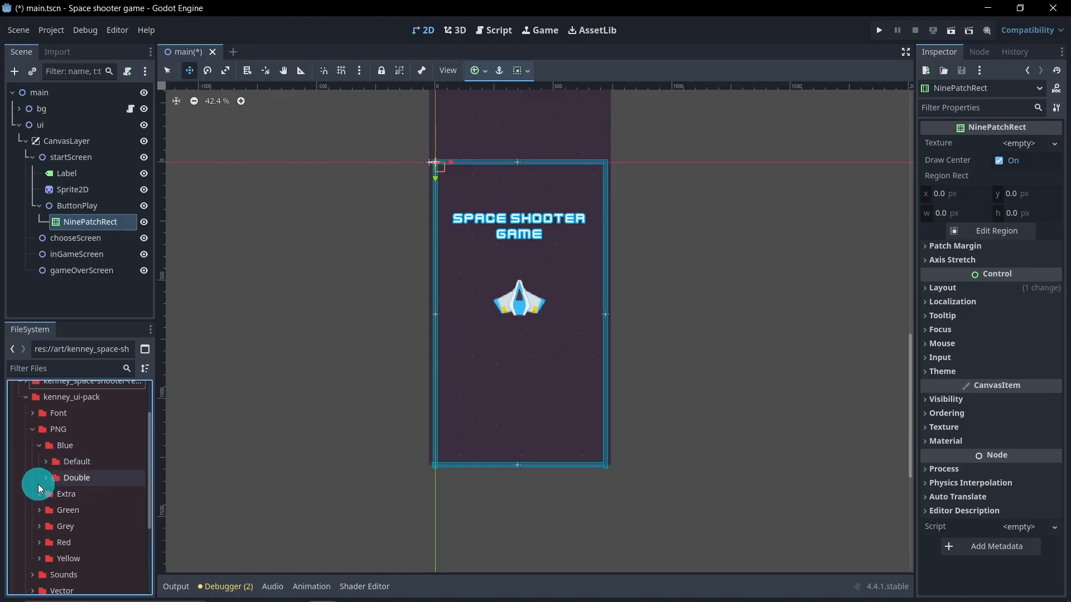
{"action": "left_click", "coordinate": [45, 463]}
{"action": "scroll", "coordinate": [92, 496], "scroll_direction": "down", "scroll_amount": 4}
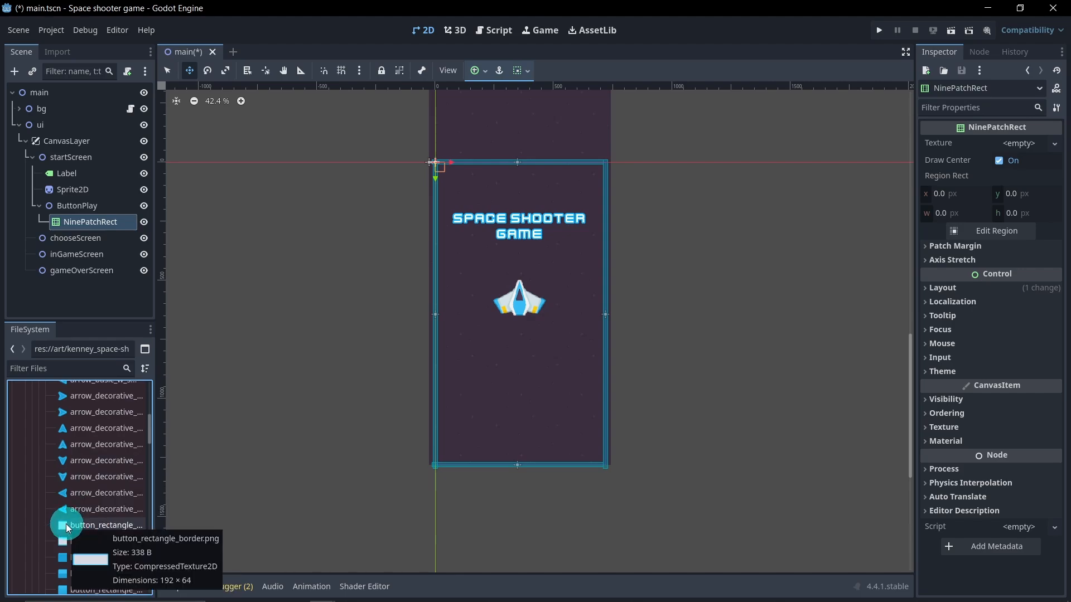
{"action": "left_click_drag", "start_coordinate": [76, 528], "coordinate": [1022, 151]}
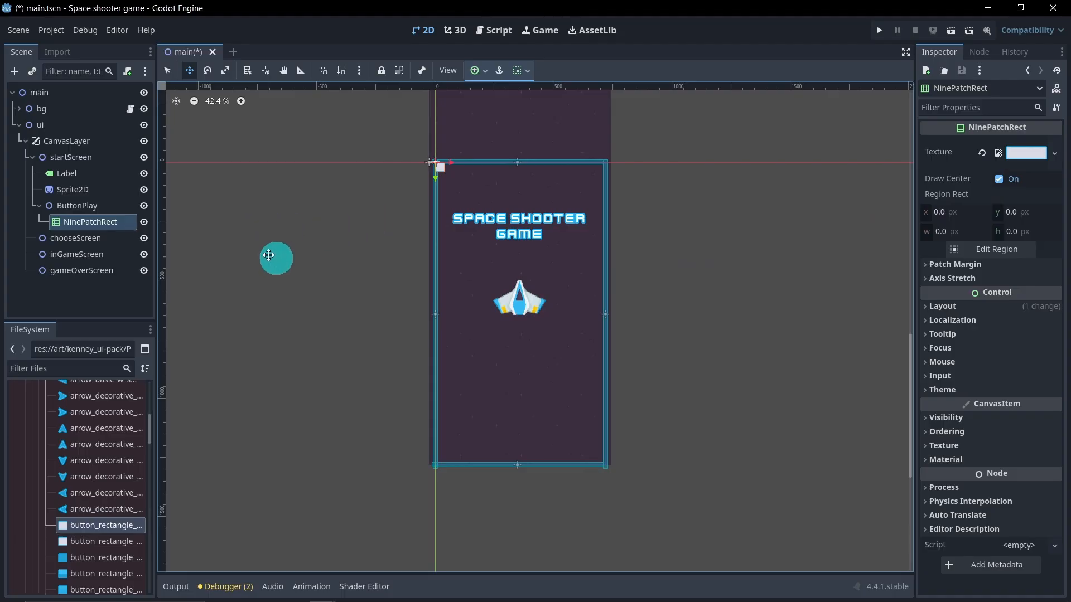
Step: Resize the NinePatchRect by dragging its corner handle to enlarge the button frame
{"action": "left_click", "coordinate": [168, 72]}
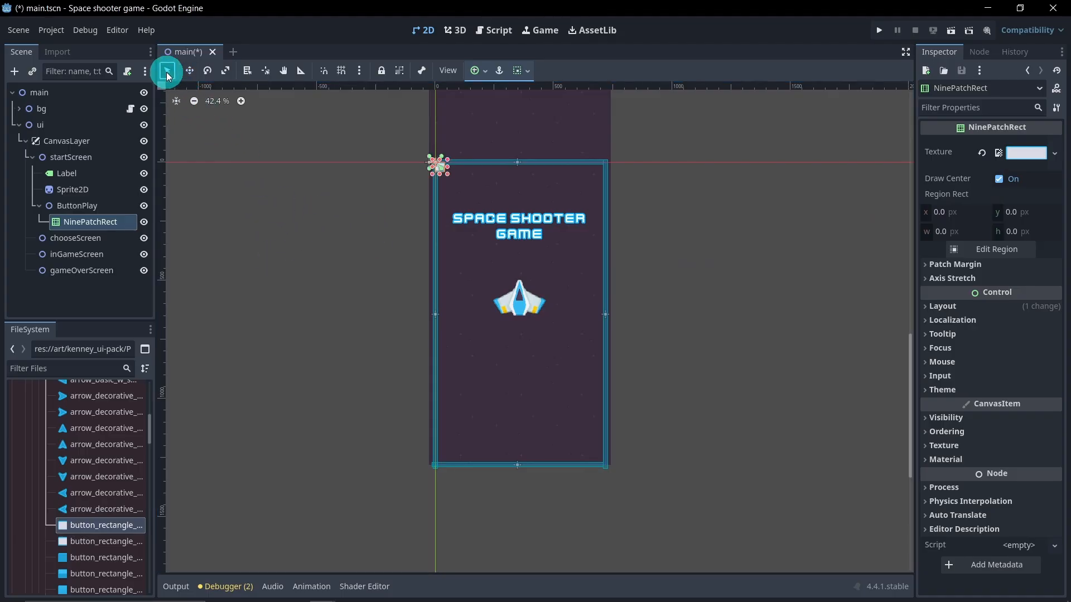
{"action": "left_click_drag", "start_coordinate": [446, 174], "coordinate": [499, 185]}
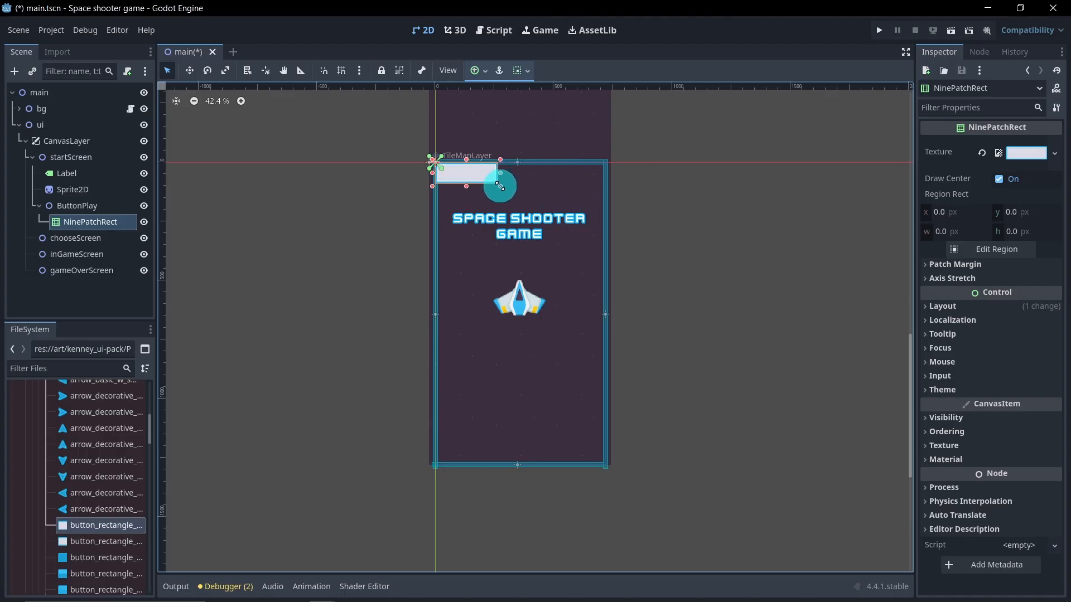
Step: Move the ButtonPlay node down below the ship sprite
{"action": "left_click", "coordinate": [106, 205]}
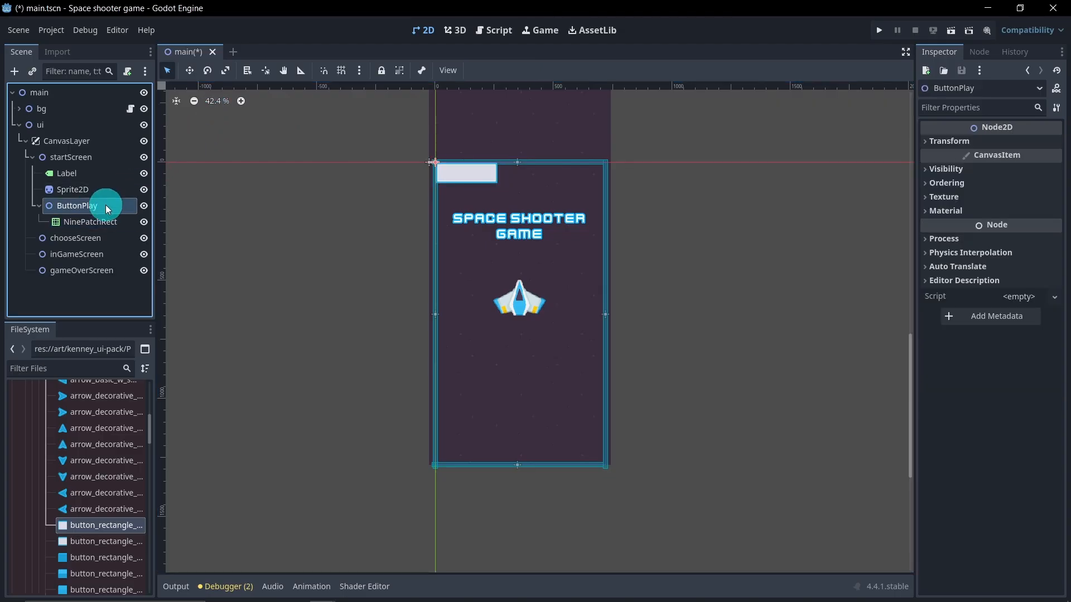
{"action": "left_click", "coordinate": [190, 71]}
{"action": "left_click_drag", "start_coordinate": [461, 177], "coordinate": [508, 372]}
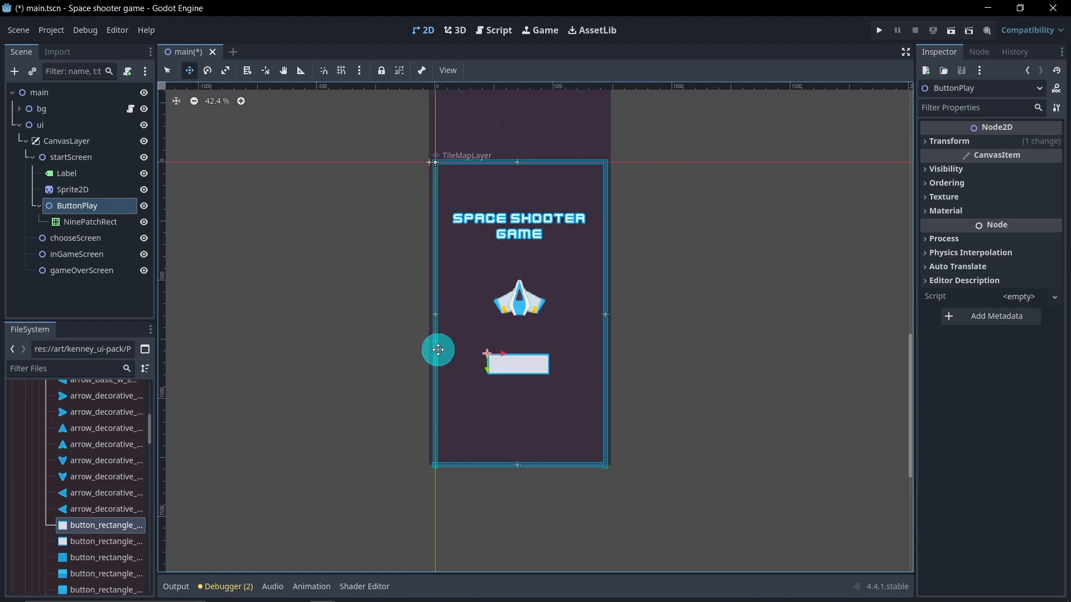
{"action": "left_click_drag", "start_coordinate": [490, 371], "coordinate": [485, 376]}
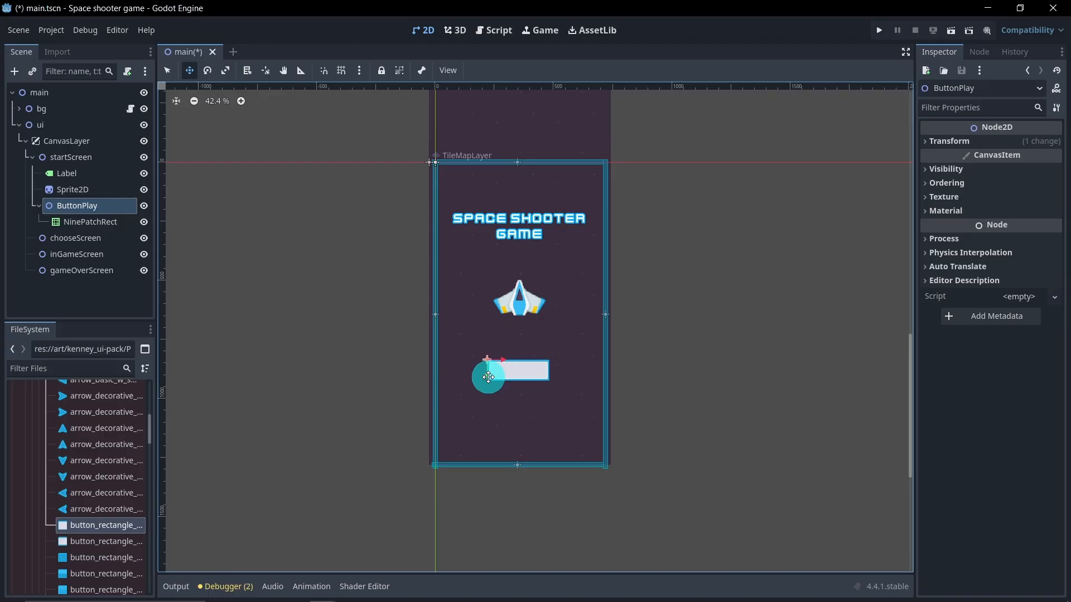
Step: Widen the NinePatchRect by dragging its right edge outward
{"action": "scroll", "coordinate": [521, 385], "scroll_direction": "up", "scroll_amount": 3}
{"action": "scroll", "coordinate": [519, 381], "scroll_direction": "up", "scroll_amount": 5}
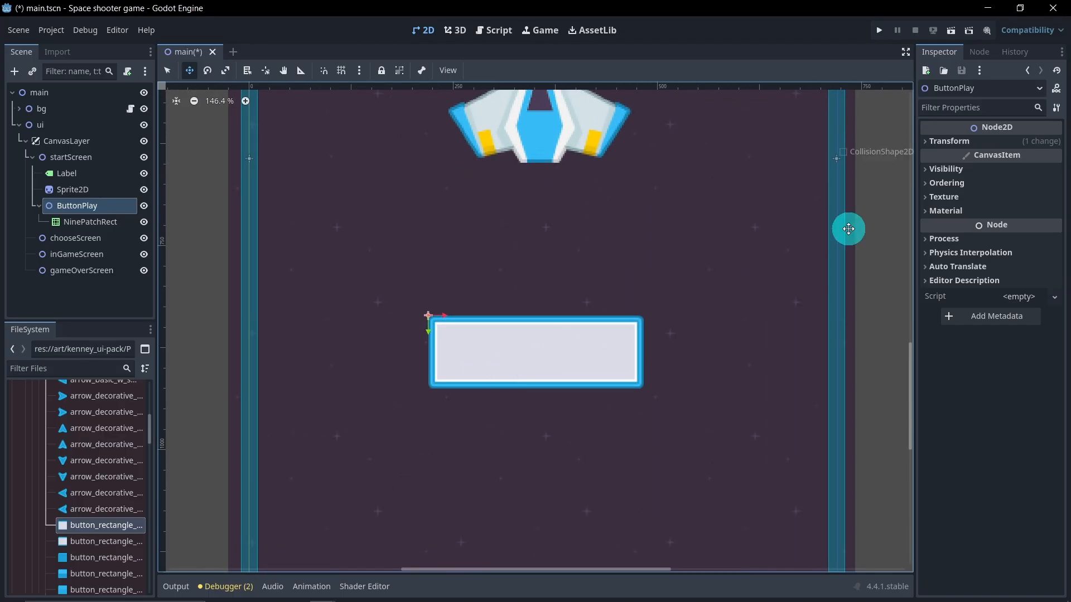
{"action": "left_click", "coordinate": [78, 222]}
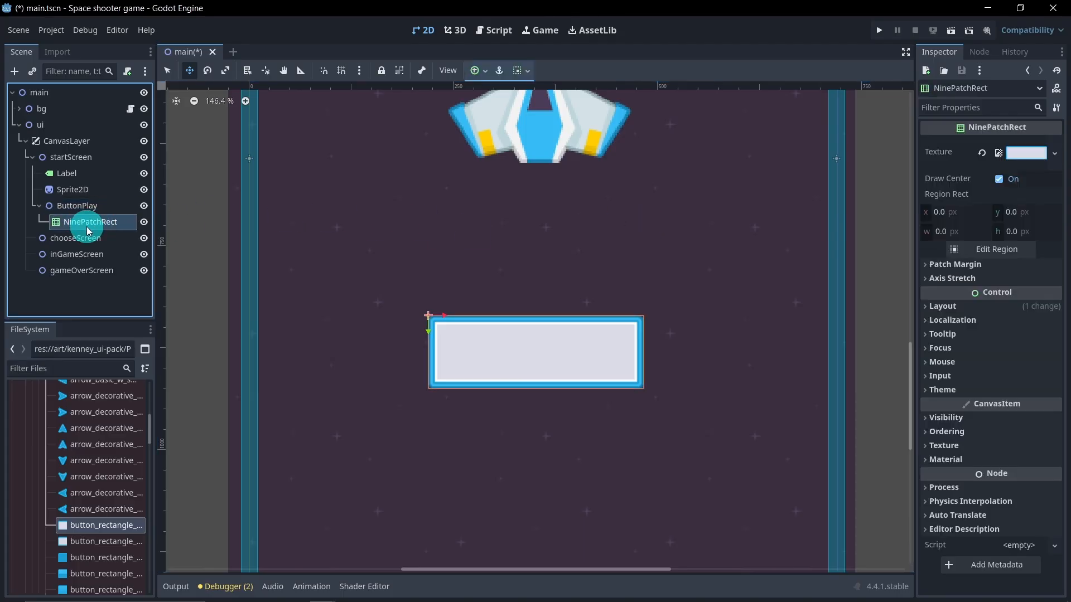
{"action": "left_click", "coordinate": [943, 264]}
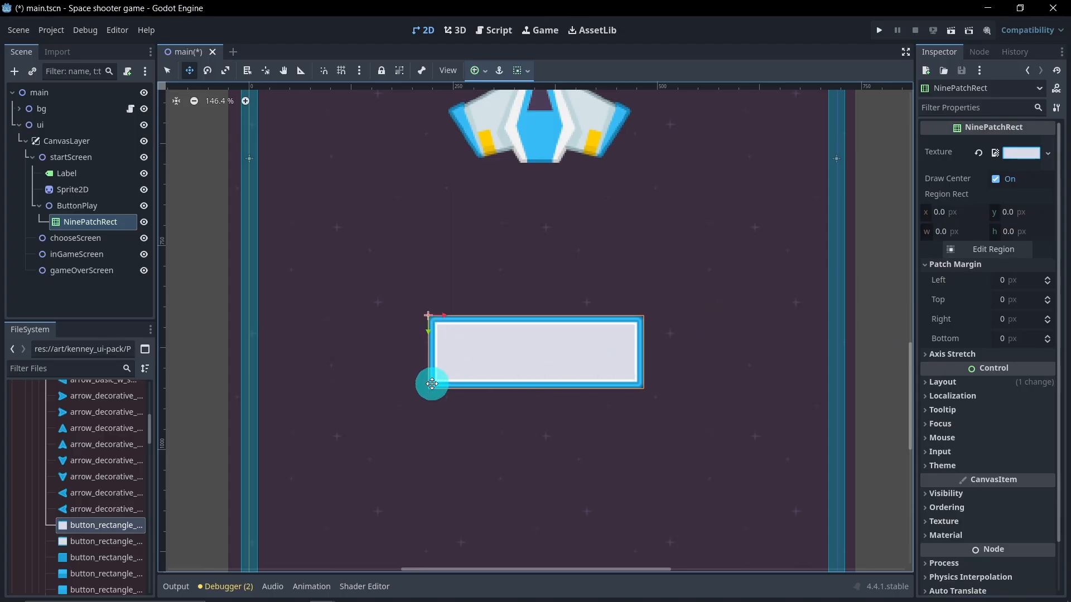
{"action": "left_click", "coordinate": [167, 71]}
{"action": "left_click", "coordinate": [430, 339]}
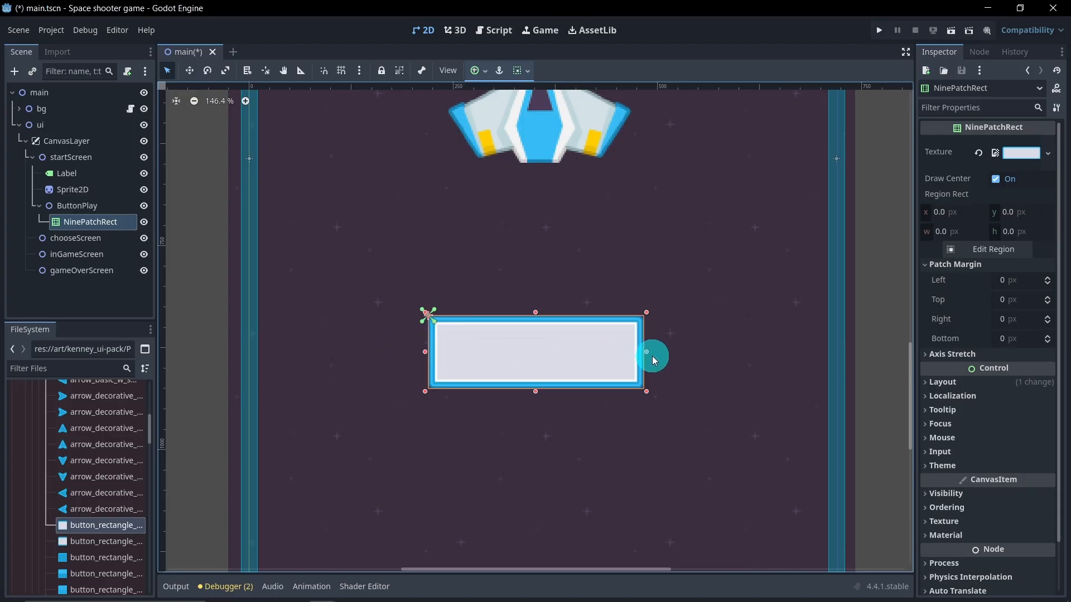
{"action": "left_click_drag", "start_coordinate": [647, 353], "coordinate": [802, 351]}
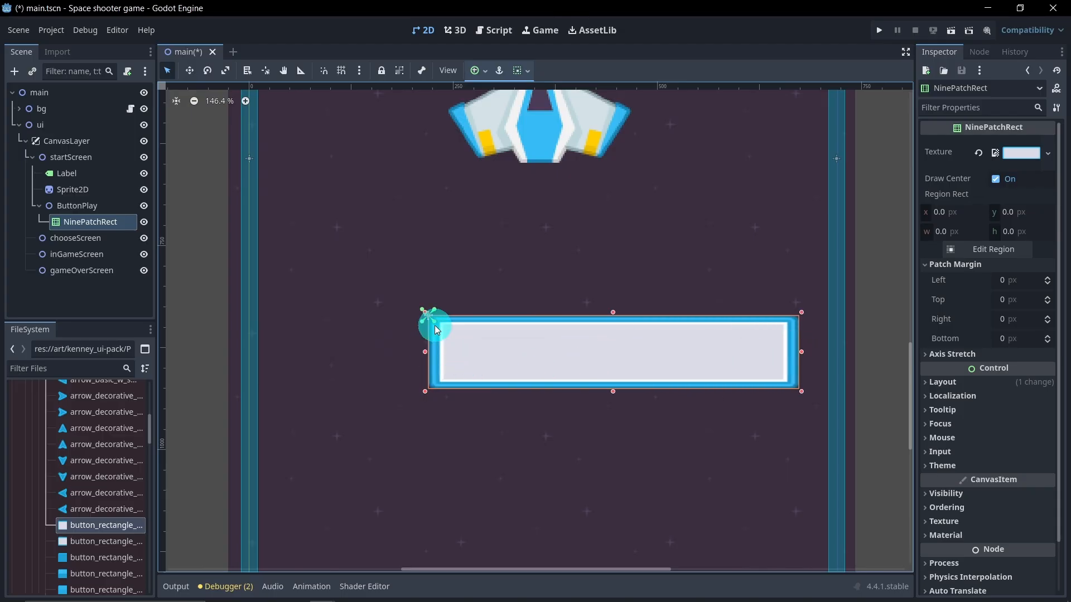
Step: Set the NinePatchRect's left, top, right and bottom patch margins to 5 px, then narrow it by dragging its right edge in
{"action": "left_click", "coordinate": [1004, 281]}
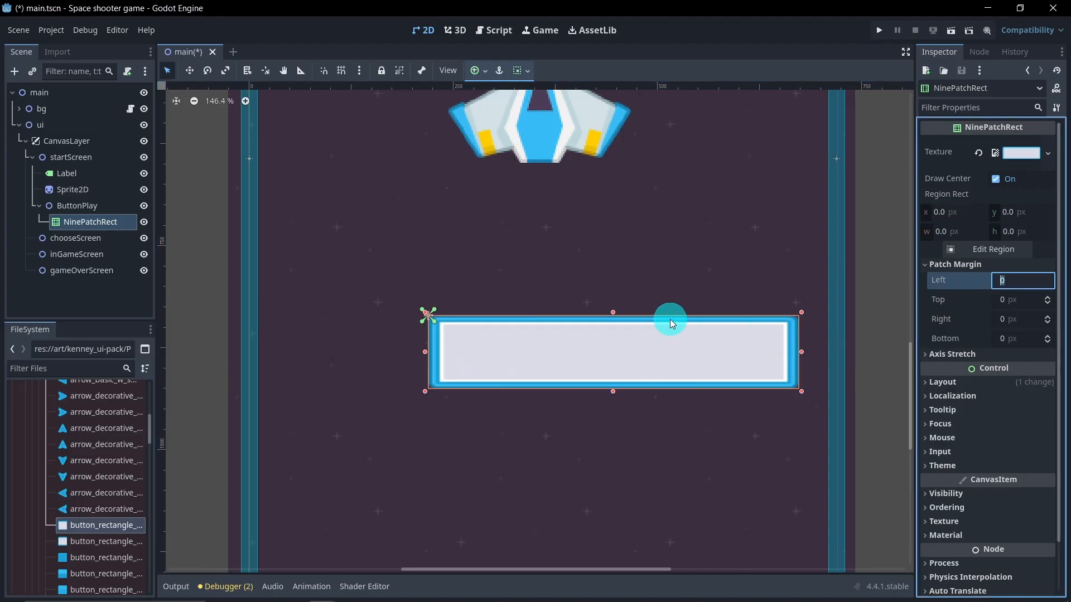
{"action": "type", "text": "5"}
{"action": "key", "text": "Return"}
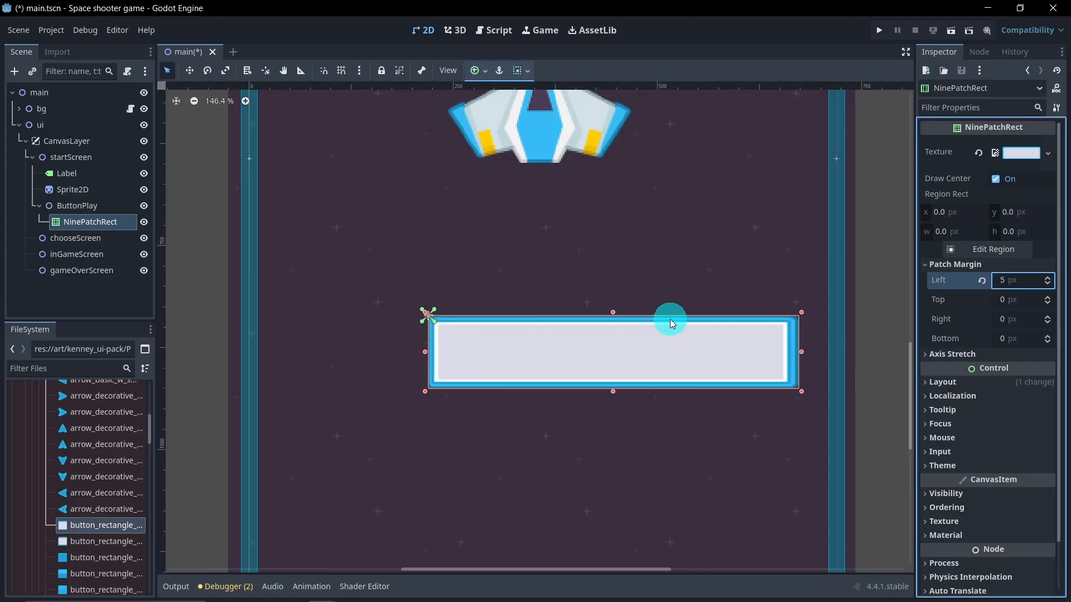
{"action": "left_click", "coordinate": [997, 300]}
{"action": "type", "text": "5"}
{"action": "key", "text": "Return"}
{"action": "left_click", "coordinate": [1004, 320]}
{"action": "type", "text": "5"}
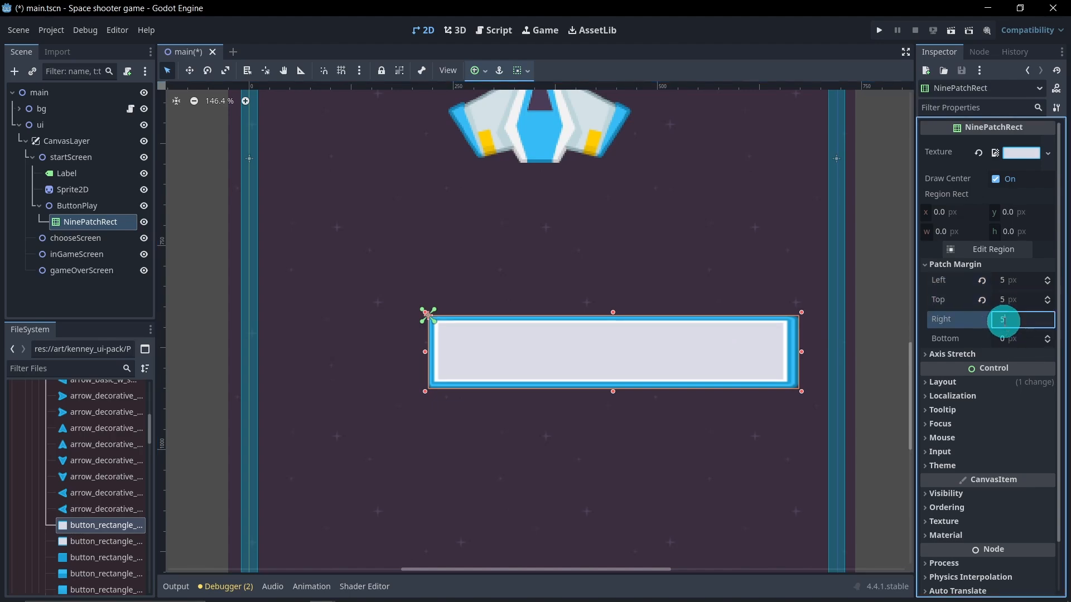
{"action": "key", "text": "Return"}
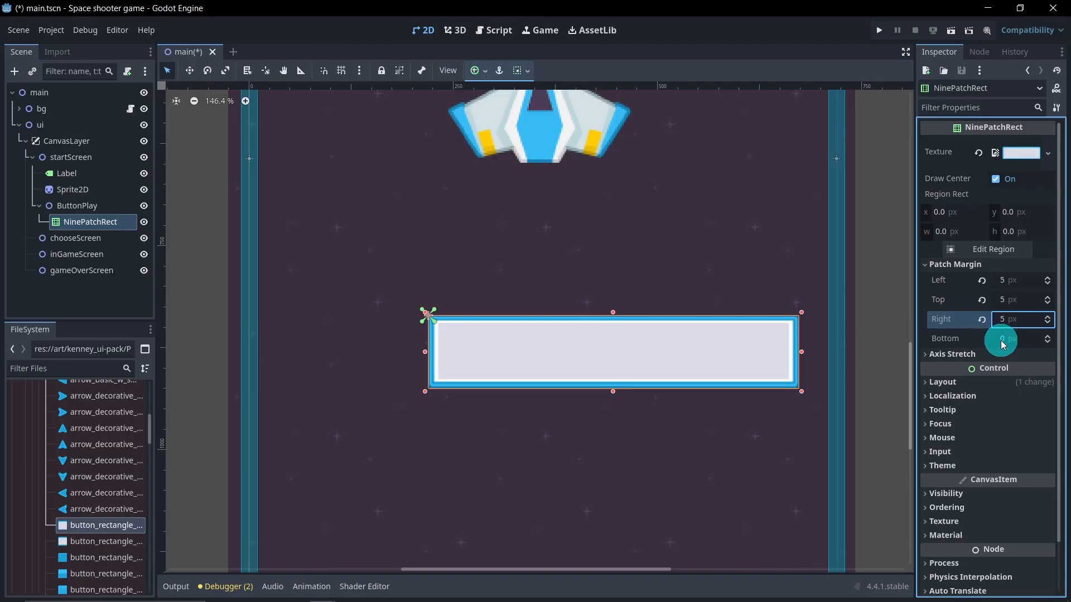
{"action": "left_click", "coordinate": [1002, 339]}
{"action": "type", "text": "5"}
{"action": "key", "text": "Return"}
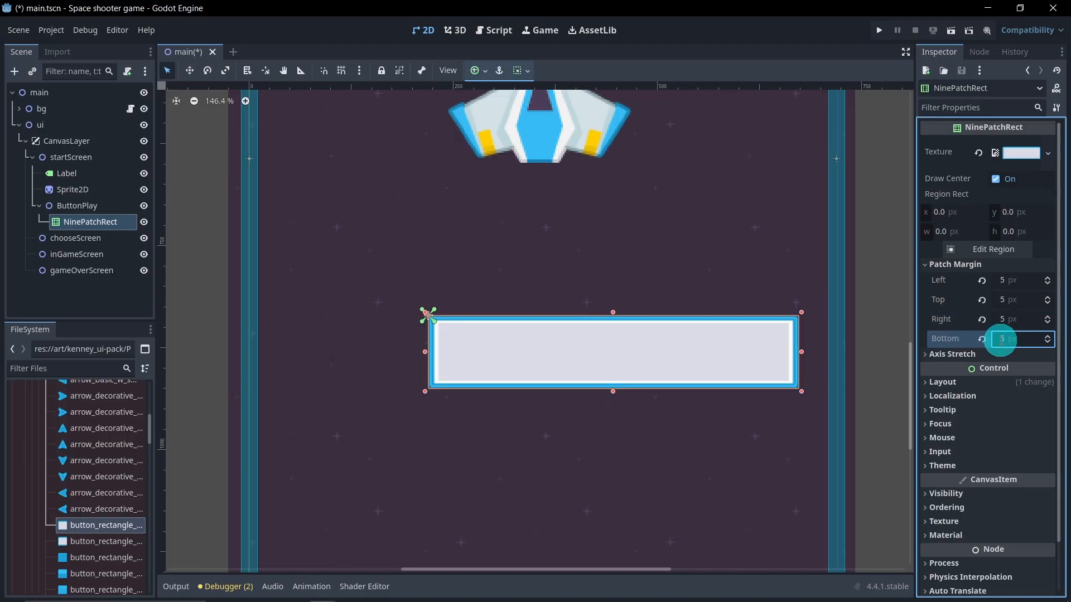
{"action": "left_click_drag", "start_coordinate": [803, 353], "coordinate": [614, 357]}
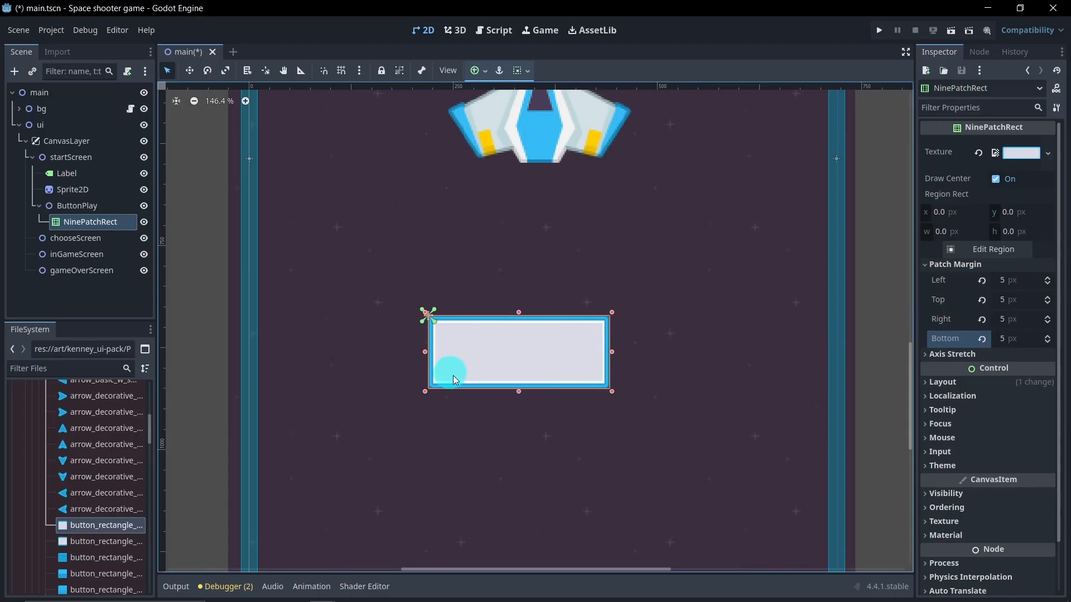
Step: Widen the NinePatchRect by extending both its right and left edges outward
{"action": "scroll", "coordinate": [552, 414], "scroll_direction": "down", "scroll_amount": 6}
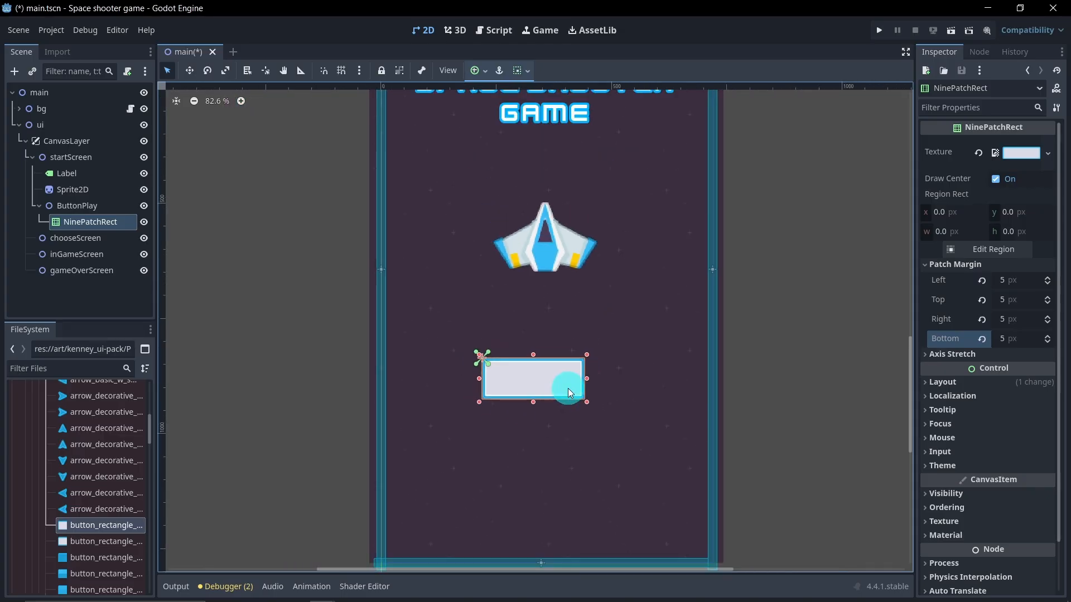
{"action": "left_click_drag", "start_coordinate": [586, 380], "coordinate": [611, 379]}
{"action": "left_click_drag", "start_coordinate": [496, 382], "coordinate": [475, 379]}
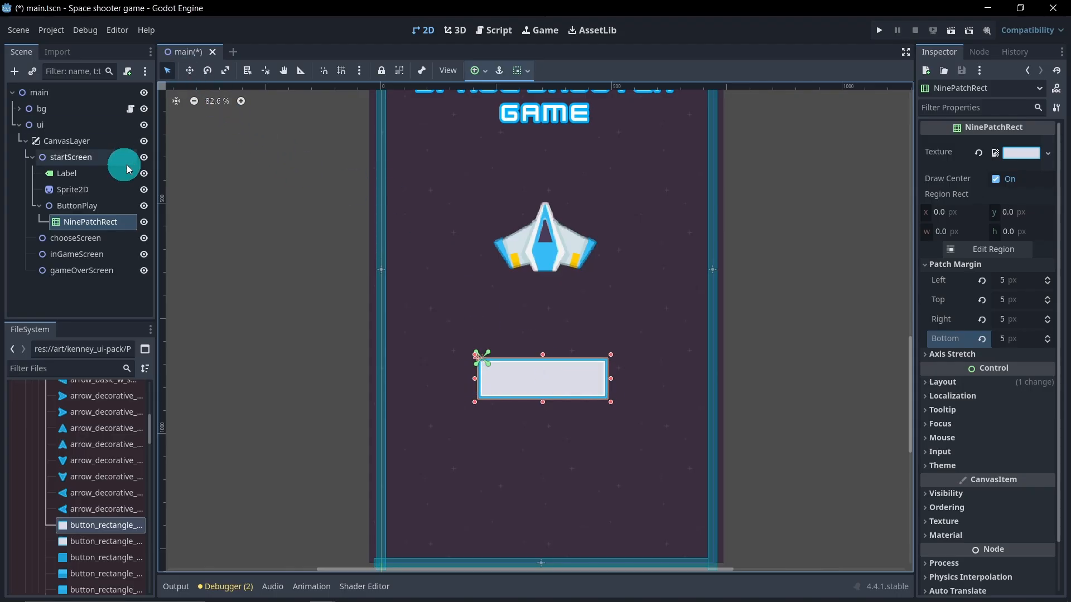
Step: Move the ButtonPlay node slightly so the button sits centered below the ship
{"action": "left_click", "coordinate": [108, 207]}
{"action": "left_click", "coordinate": [190, 71]}
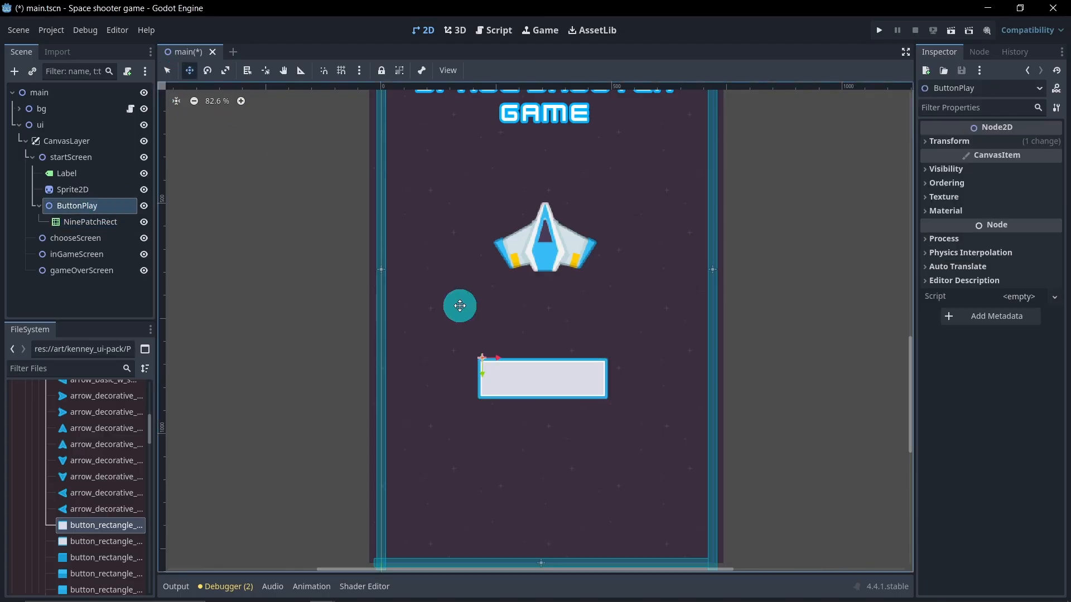
{"action": "mouse_move", "coordinate": [498, 363]}
{"action": "left_mouse_down"}
{"action": "mouse_move", "coordinate": [480, 376]}
{"action": "mouse_move", "coordinate": [471, 186]}
{"action": "mouse_move", "coordinate": [484, 144]}
{"action": "mouse_move", "coordinate": [487, 377]}
{"action": "left_mouse_up"}
{"action": "scroll", "coordinate": [487, 375], "scroll_direction": "down", "scroll_amount": 3}
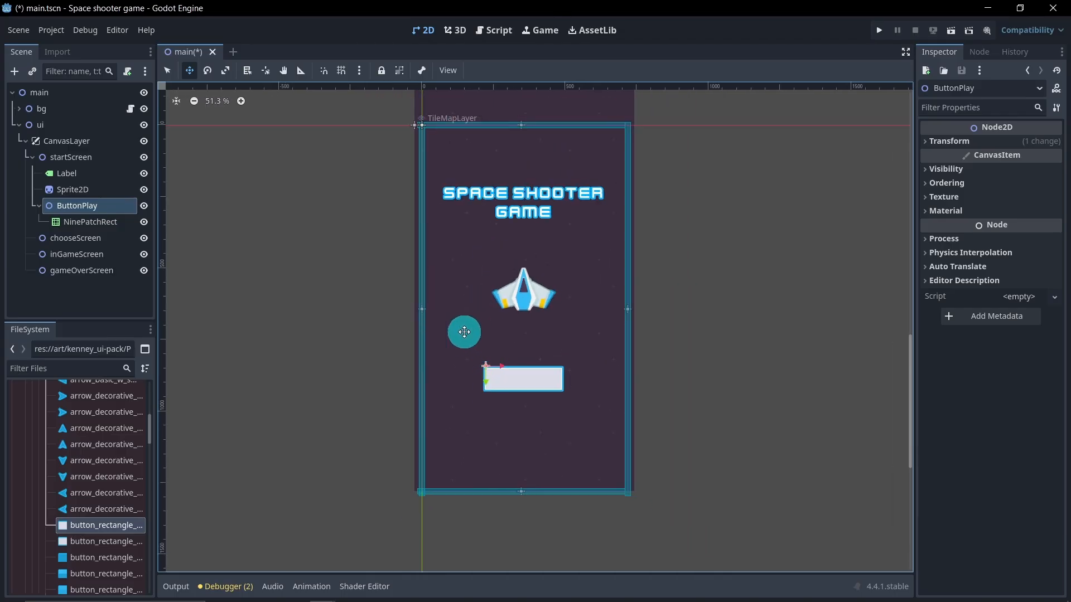
{"action": "scroll", "coordinate": [471, 332], "scroll_direction": "up", "scroll_amount": 1}
{"action": "left_click_drag", "start_coordinate": [487, 387], "coordinate": [485, 375]}
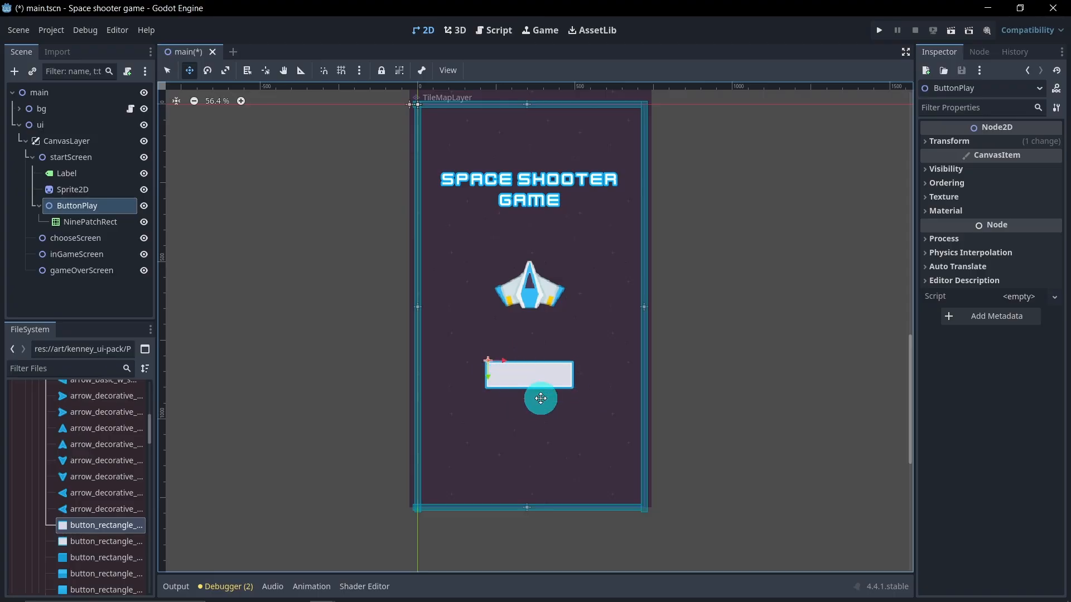
Step: Add a Label child node under ButtonPlay
{"action": "right_click", "coordinate": [104, 208]}
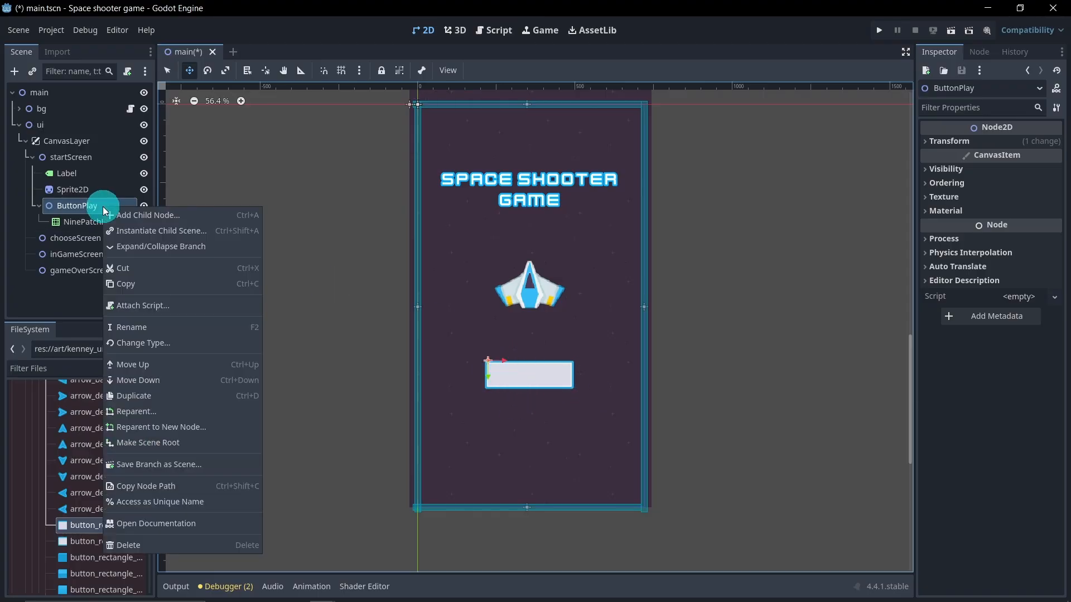
{"action": "left_click", "coordinate": [130, 216]}
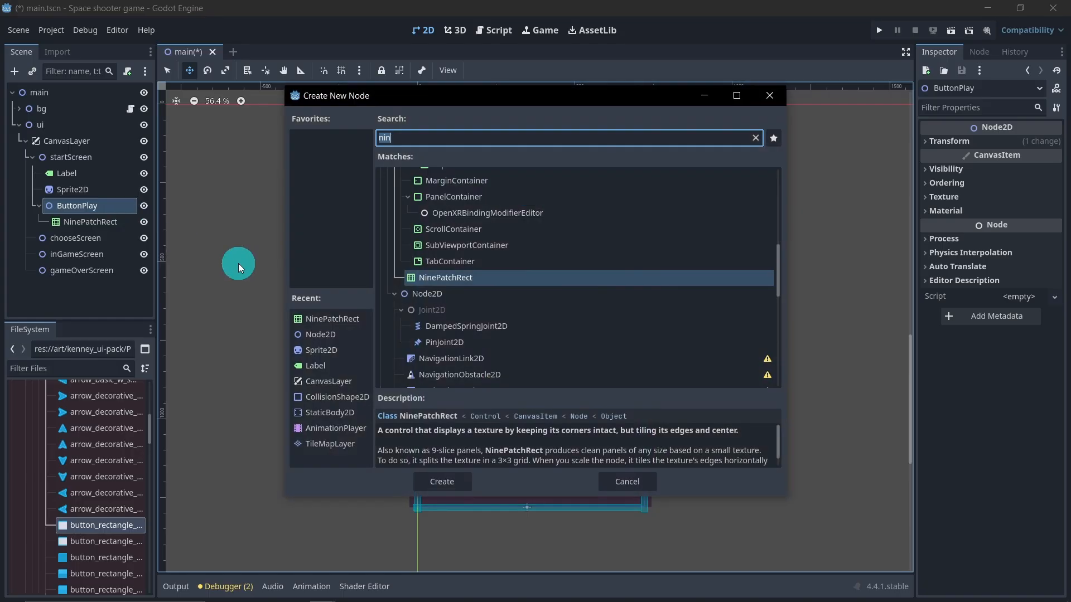
{"action": "left_click", "coordinate": [335, 365]}
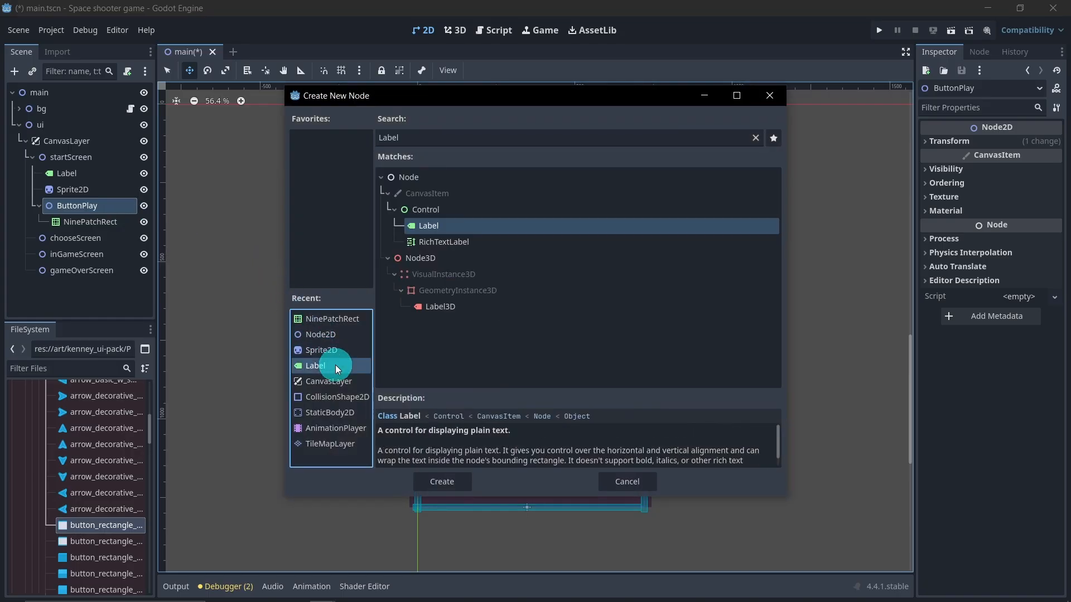
{"action": "left_click", "coordinate": [462, 488]}
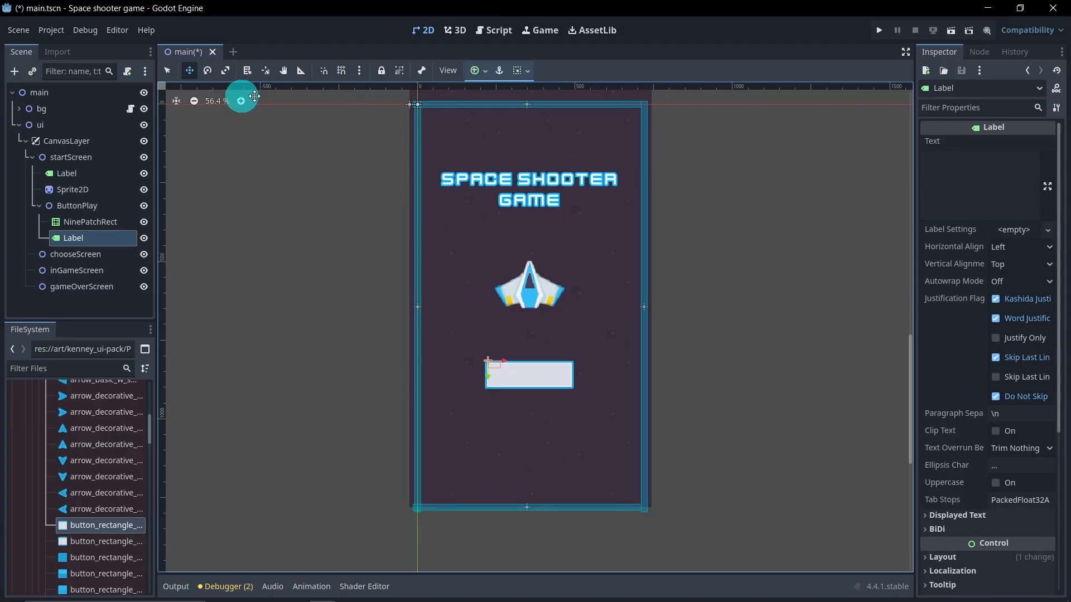
Step: Resize the new Label so it covers the button frame
{"action": "left_click", "coordinate": [168, 71]}
{"action": "scroll", "coordinate": [496, 367], "scroll_direction": "up", "scroll_amount": 5}
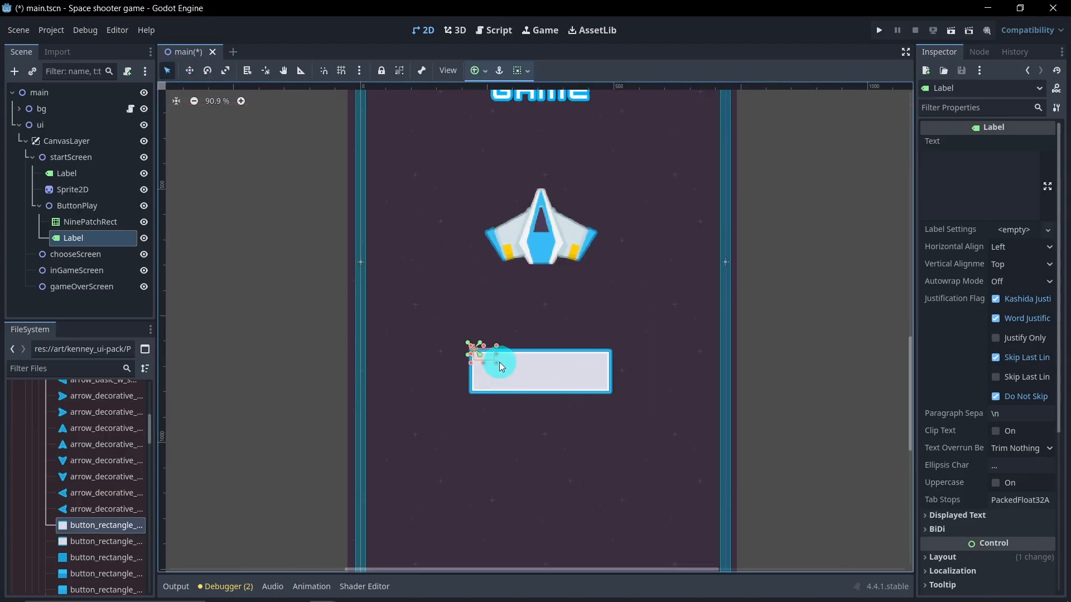
{"action": "left_click_drag", "start_coordinate": [498, 366], "coordinate": [614, 397]}
{"action": "left_click_drag", "start_coordinate": [472, 374], "coordinate": [465, 373]}
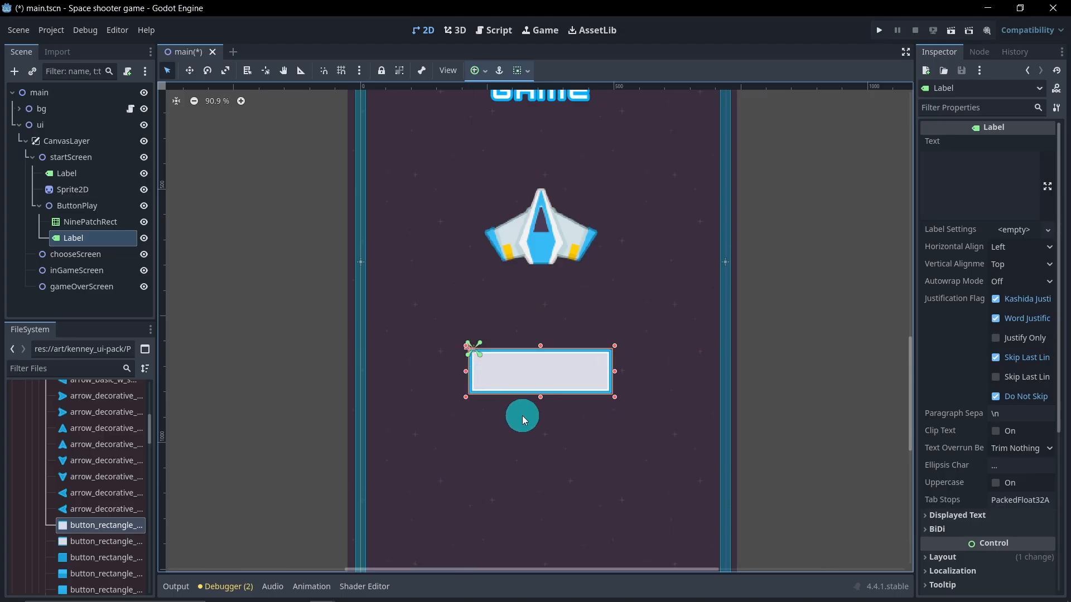
Step: Set the Label's text to Play
{"action": "left_click", "coordinate": [957, 190]}
{"action": "type", "text": "Play"}
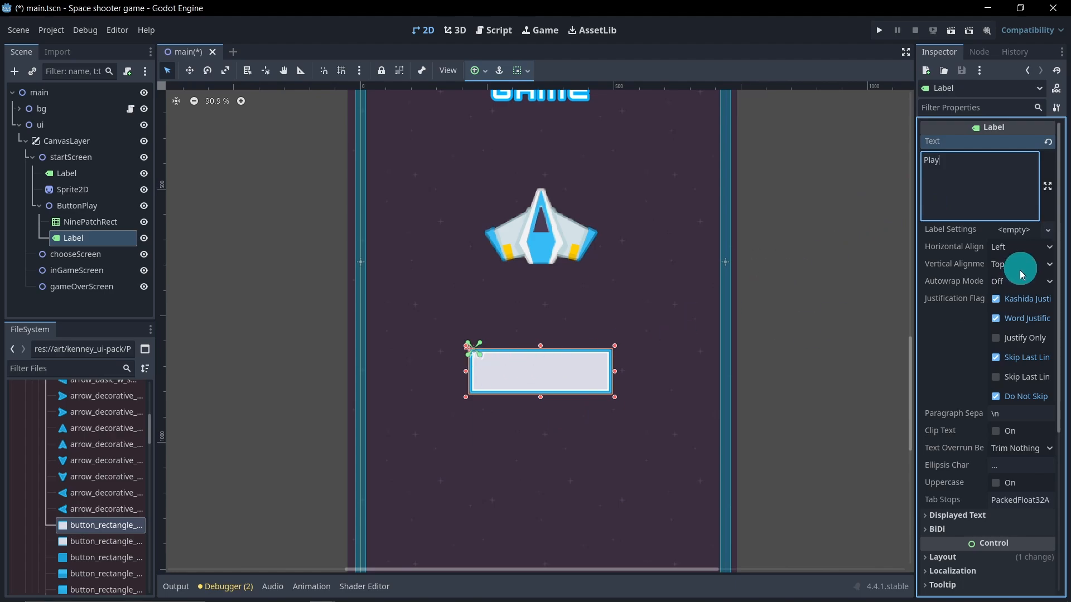
Step: Set the Label's horizontal and vertical alignment to Center
{"action": "left_click", "coordinate": [1026, 247]}
{"action": "left_click", "coordinate": [1024, 278]}
{"action": "left_click", "coordinate": [1021, 264]}
{"action": "left_click", "coordinate": [1022, 297]}
Step: Create a new LabelSettings resource for the Label and expand its Font section
{"action": "left_click", "coordinate": [1014, 229]}
{"action": "left_click", "coordinate": [1008, 249]}
{"action": "left_click", "coordinate": [1010, 230]}
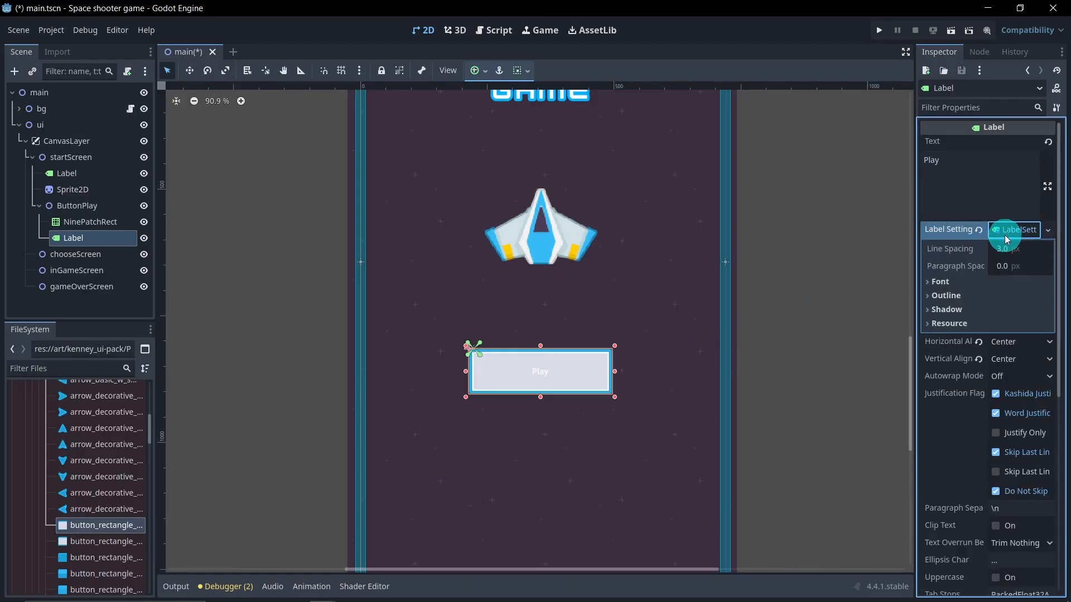
{"action": "left_click", "coordinate": [945, 282]}
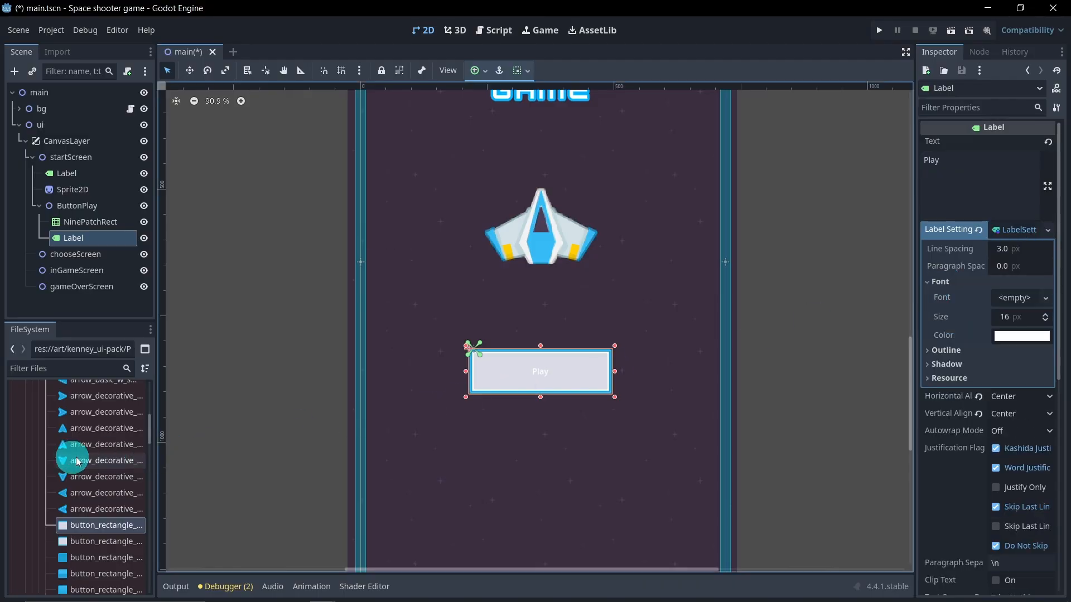
Step: Assign kenvector_future.ttf from the space shooter Bonus folder as the label settings font
{"action": "scroll", "coordinate": [55, 458], "scroll_direction": "up", "scroll_amount": 6}
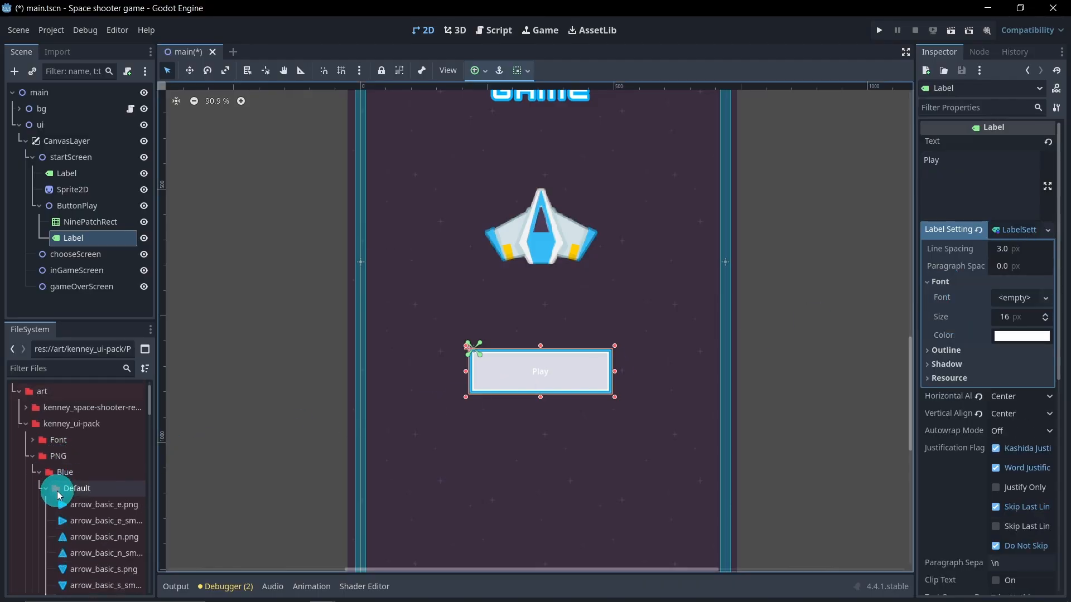
{"action": "left_click", "coordinate": [45, 489]}
{"action": "left_click", "coordinate": [33, 456]}
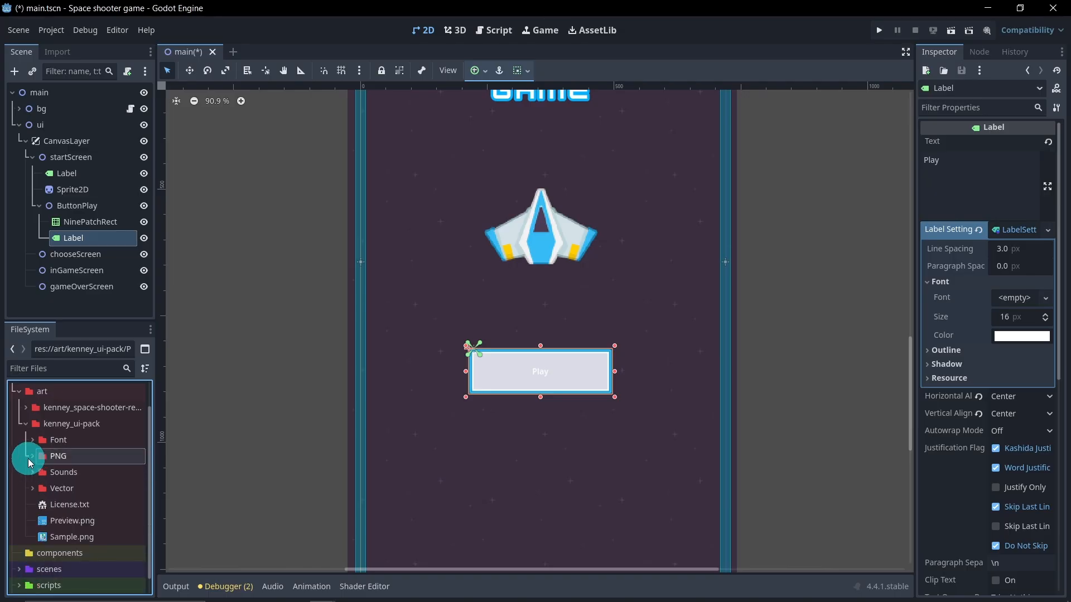
{"action": "left_click", "coordinate": [29, 438]}
{"action": "left_click", "coordinate": [26, 436]}
{"action": "left_click", "coordinate": [24, 434]}
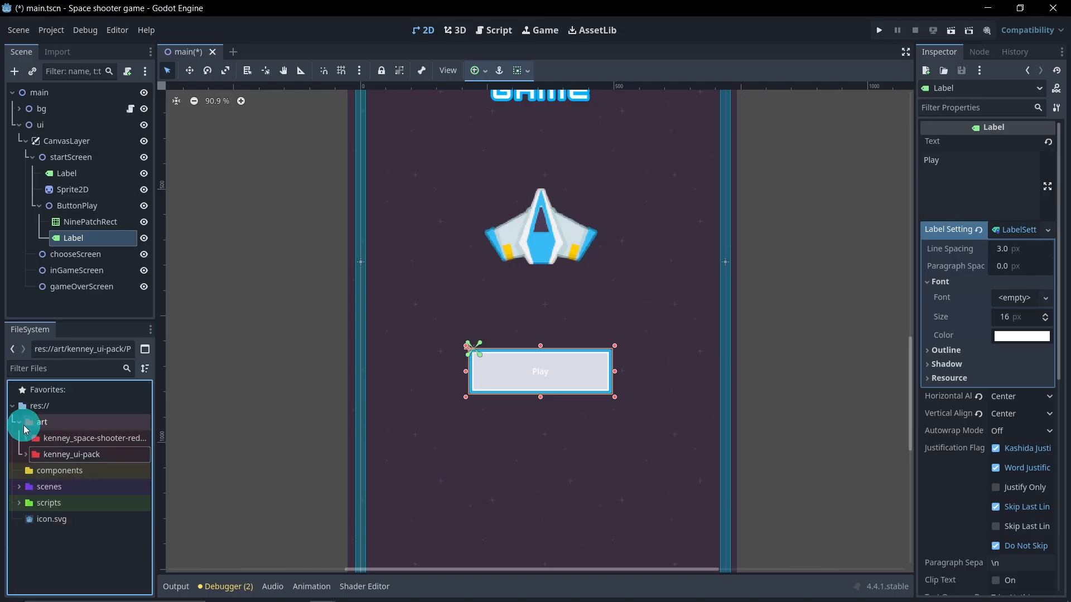
{"action": "left_click", "coordinate": [26, 438]}
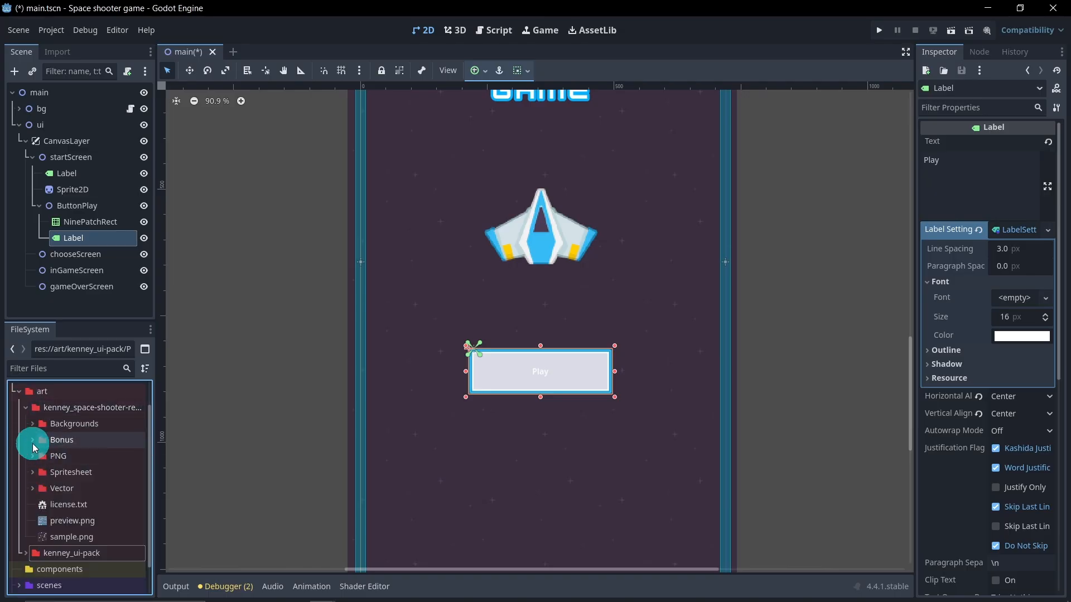
{"action": "left_click", "coordinate": [33, 445]}
{"action": "left_click_drag", "start_coordinate": [64, 455], "coordinate": [1009, 298]}
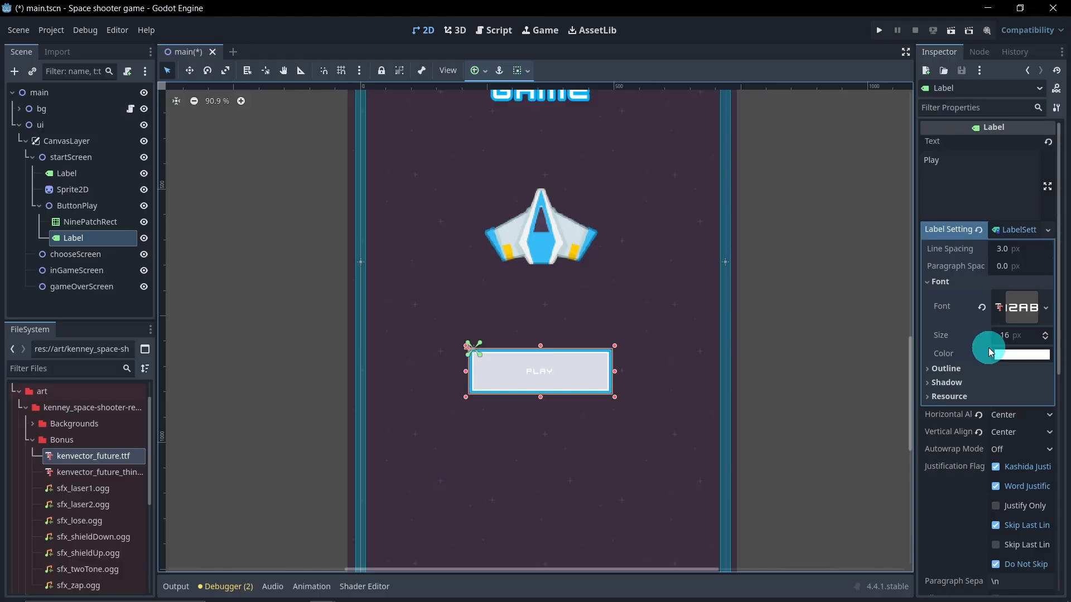
Step: Set the label's font color to black
{"action": "scroll", "coordinate": [754, 289], "scroll_direction": "down", "scroll_amount": 3}
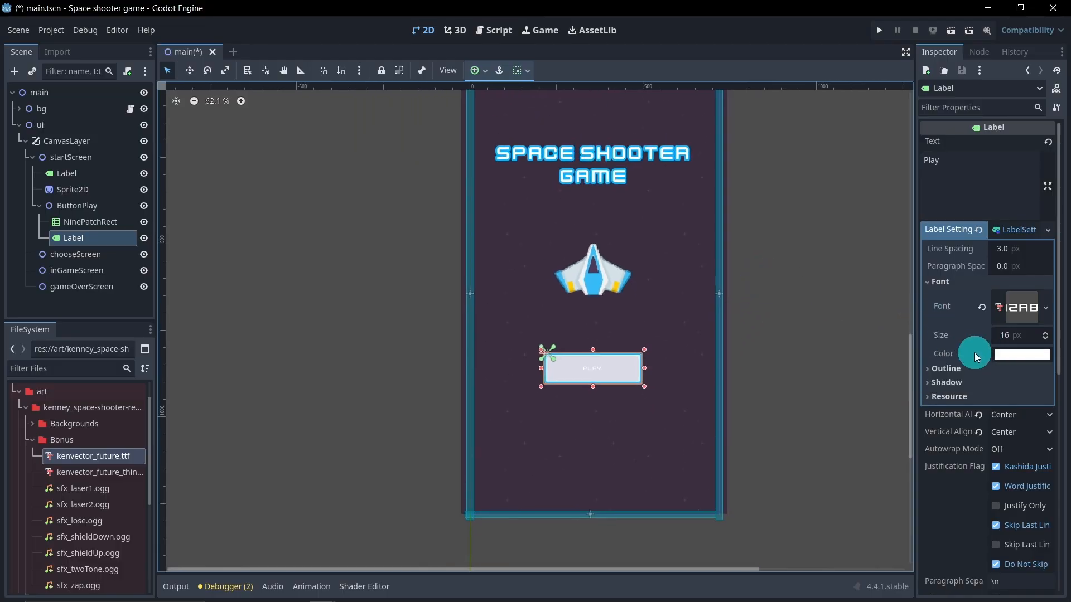
{"action": "left_click", "coordinate": [999, 357]}
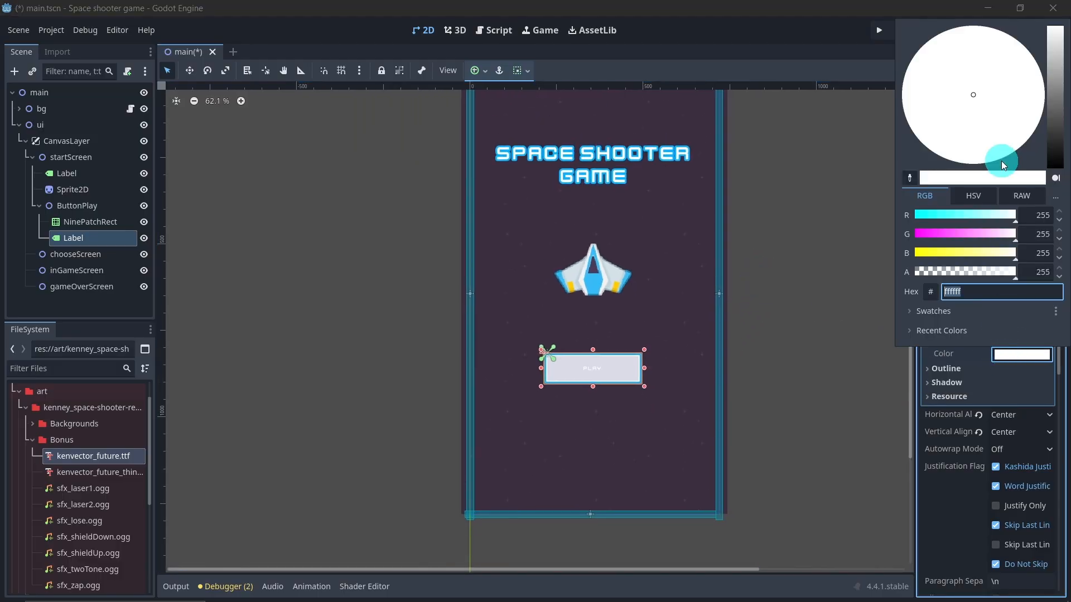
{"action": "left_click_drag", "start_coordinate": [1052, 108], "coordinate": [1052, 203]}
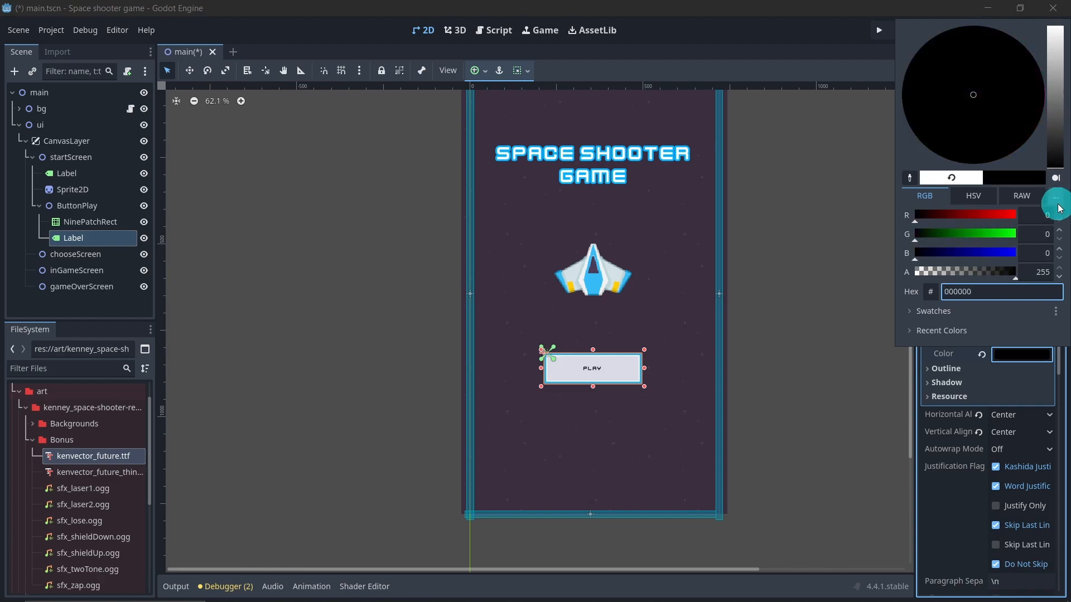
{"action": "left_click", "coordinate": [848, 79]}
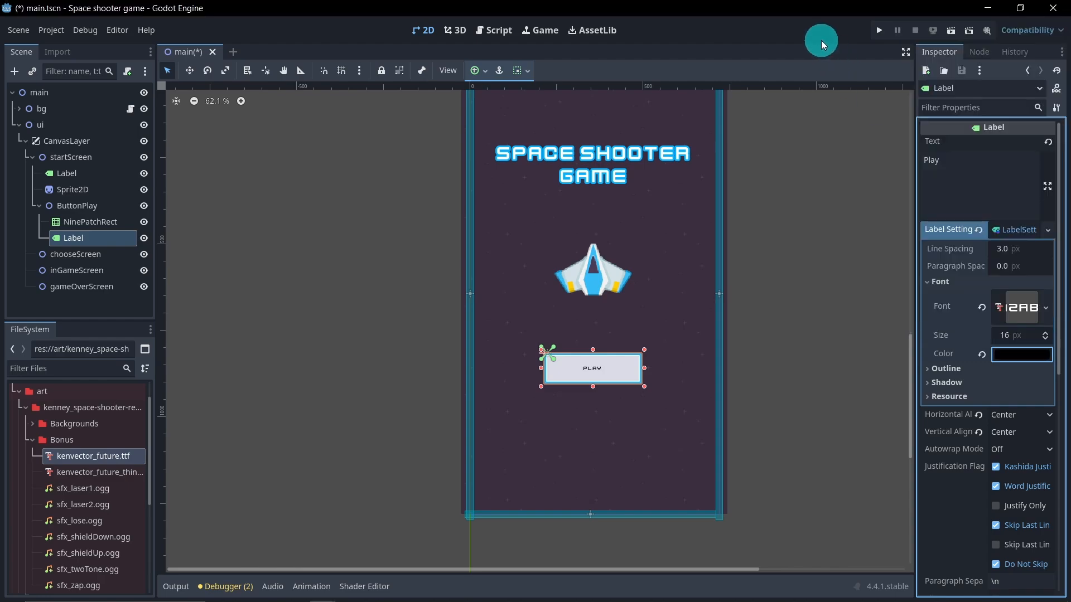
Step: Set the label's font size to 35 px
{"action": "left_click", "coordinate": [1002, 337]}
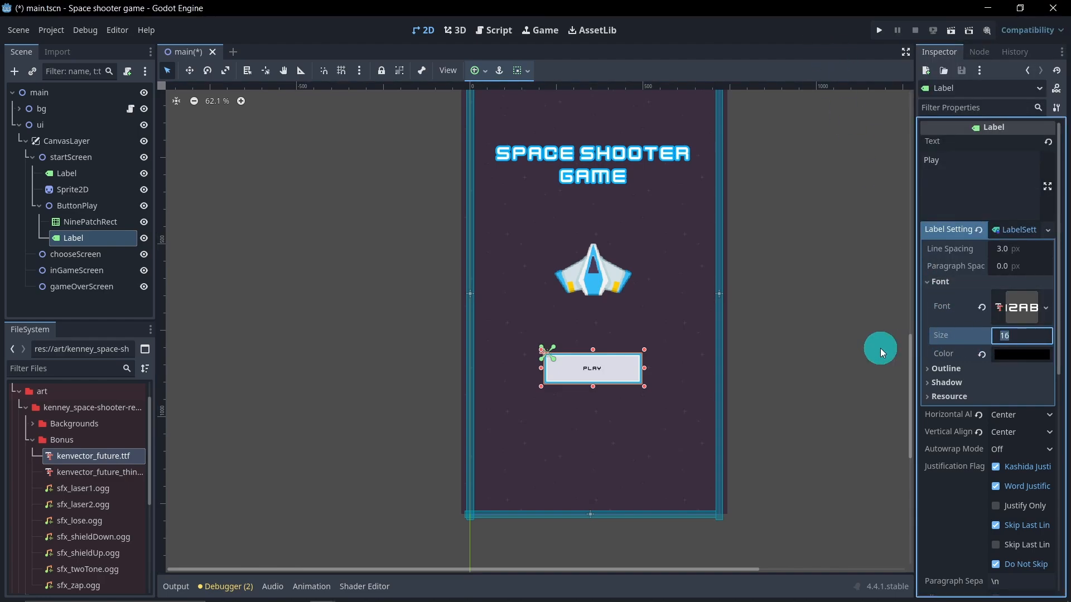
{"action": "type", "text": "35"}
{"action": "key", "text": "Return"}
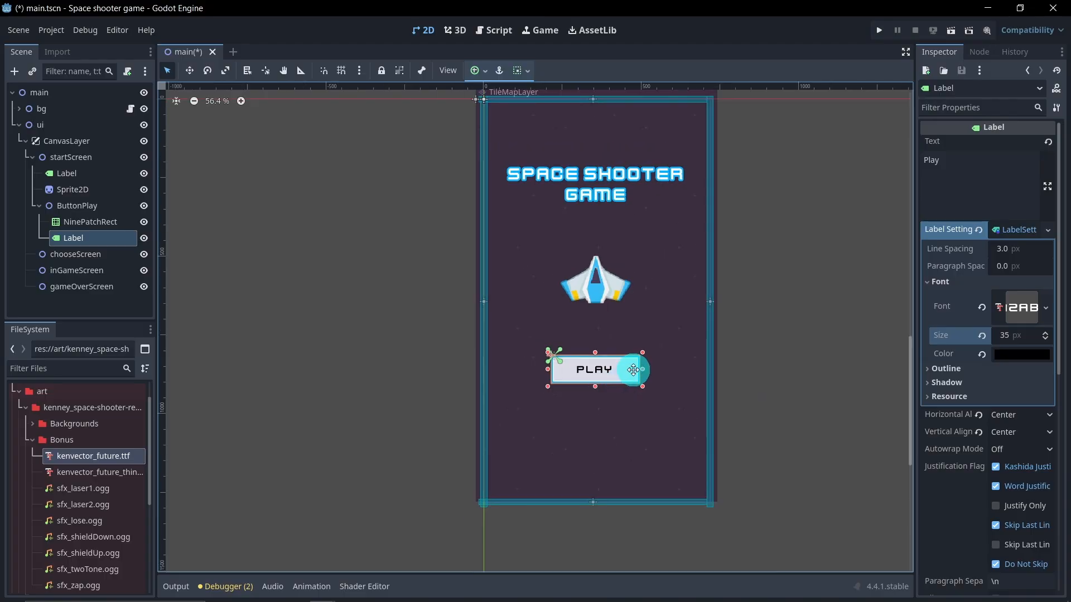
Step: Nudge the Label slightly to align it within the button frame
{"action": "scroll", "coordinate": [631, 385], "scroll_direction": "up", "scroll_amount": 2}
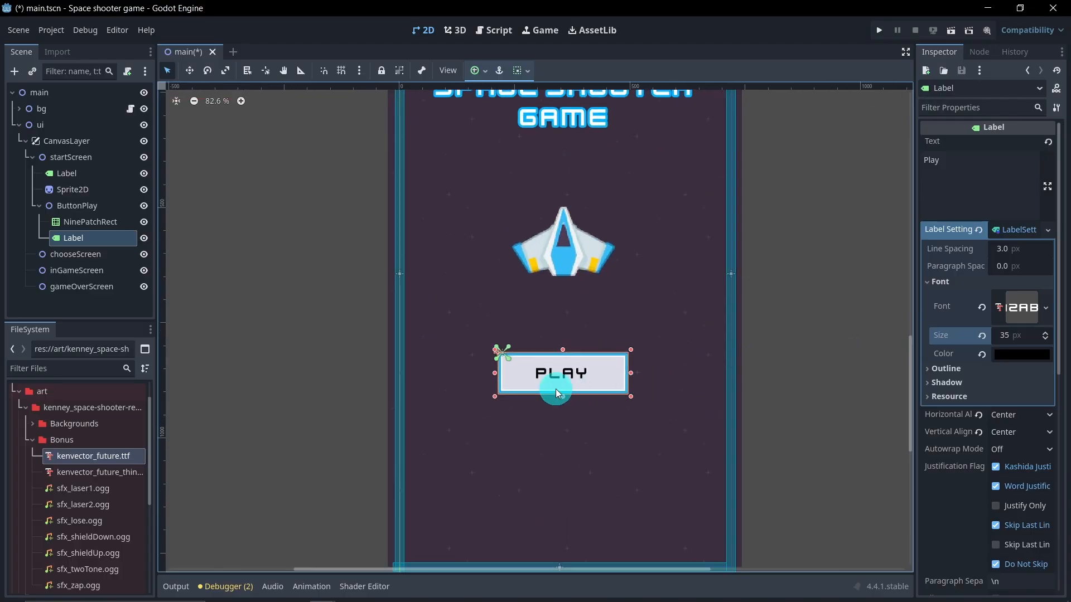
{"action": "scroll", "coordinate": [553, 389], "scroll_direction": "up", "scroll_amount": 4}
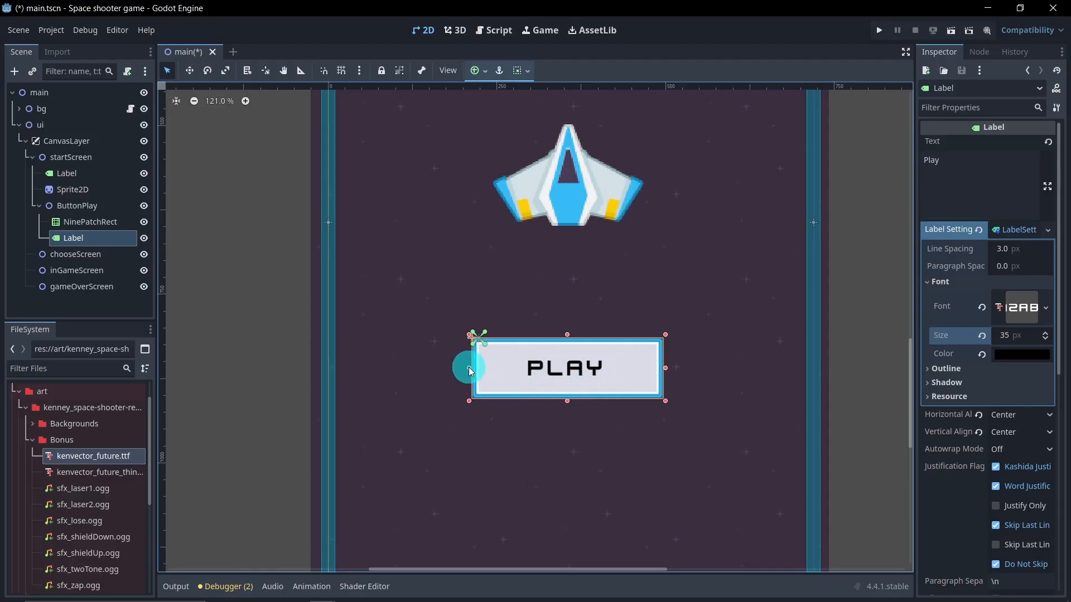
{"action": "left_click_drag", "start_coordinate": [469, 367], "coordinate": [475, 369]}
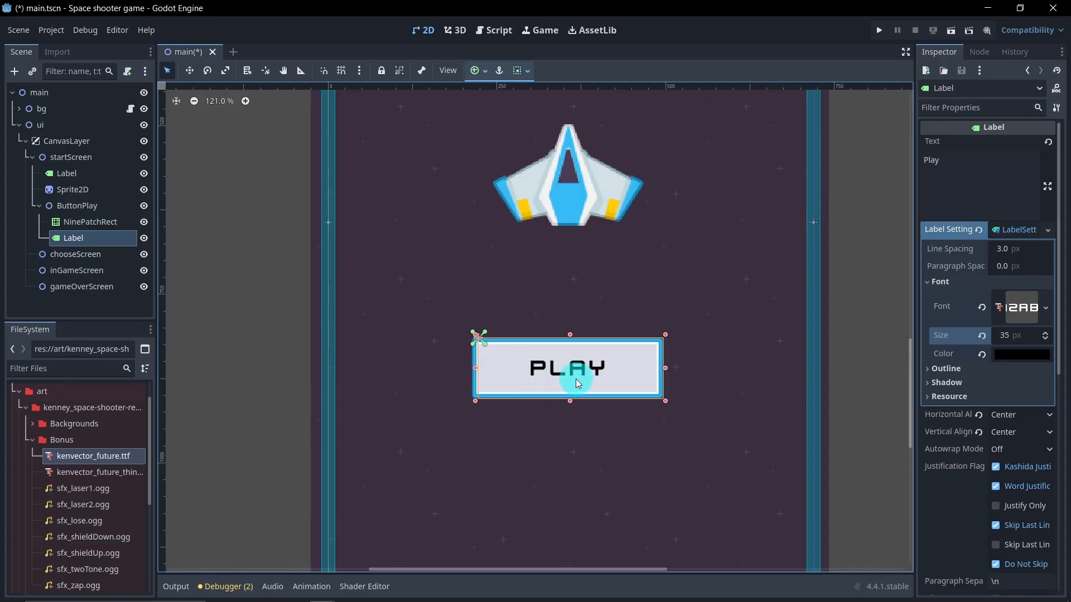
{"action": "scroll", "coordinate": [576, 379], "scroll_direction": "down", "scroll_amount": 3}
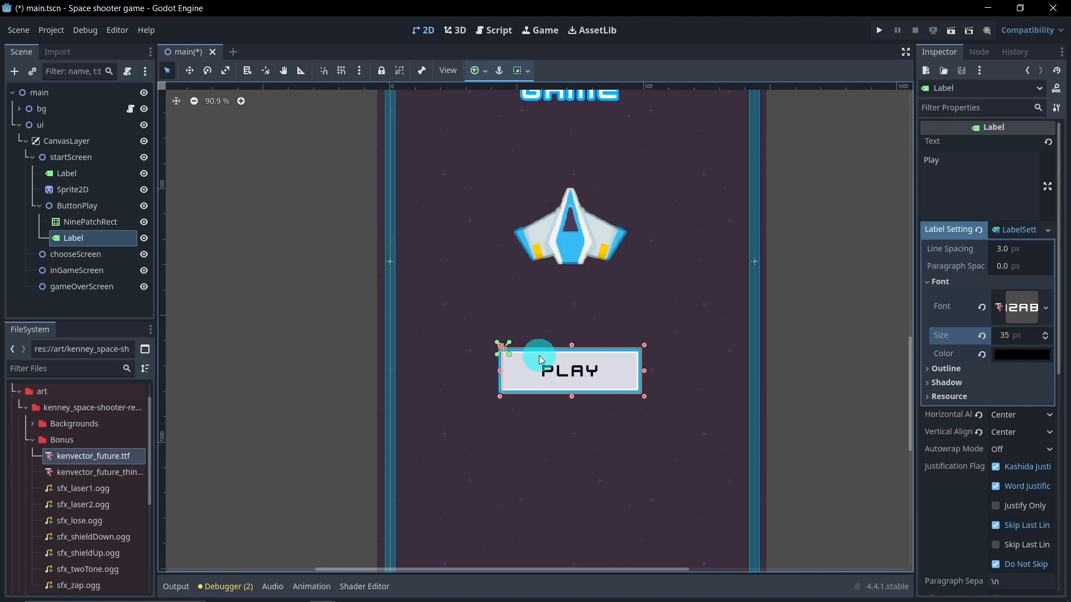
Step: Add a Button child node under ButtonPlay
{"action": "left_click", "coordinate": [129, 307]}
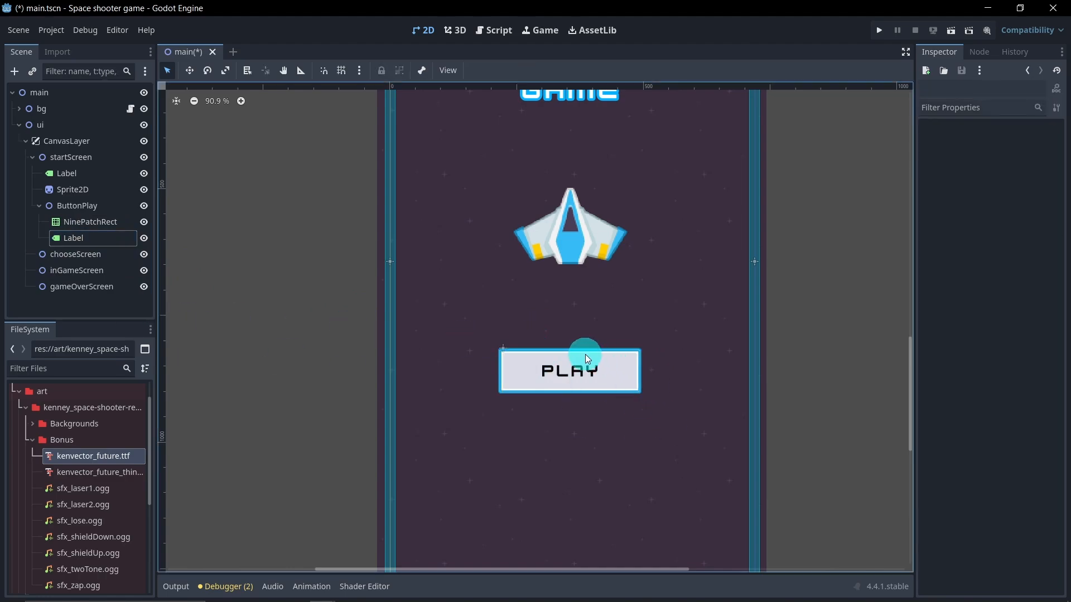
{"action": "right_click", "coordinate": [96, 211]}
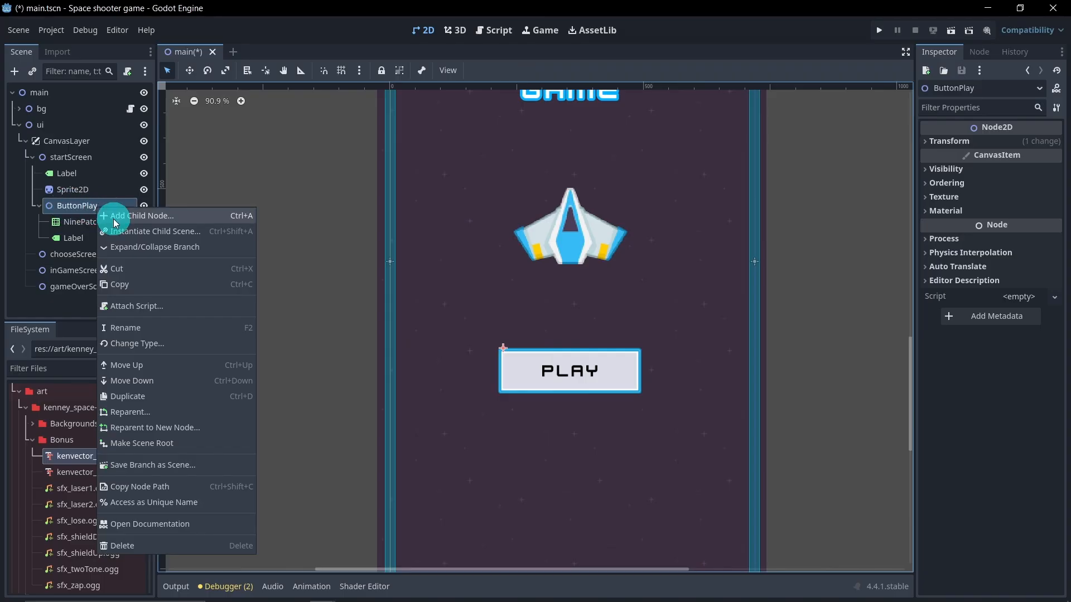
{"action": "left_click", "coordinate": [118, 216]}
{"action": "type", "text": "bu"}
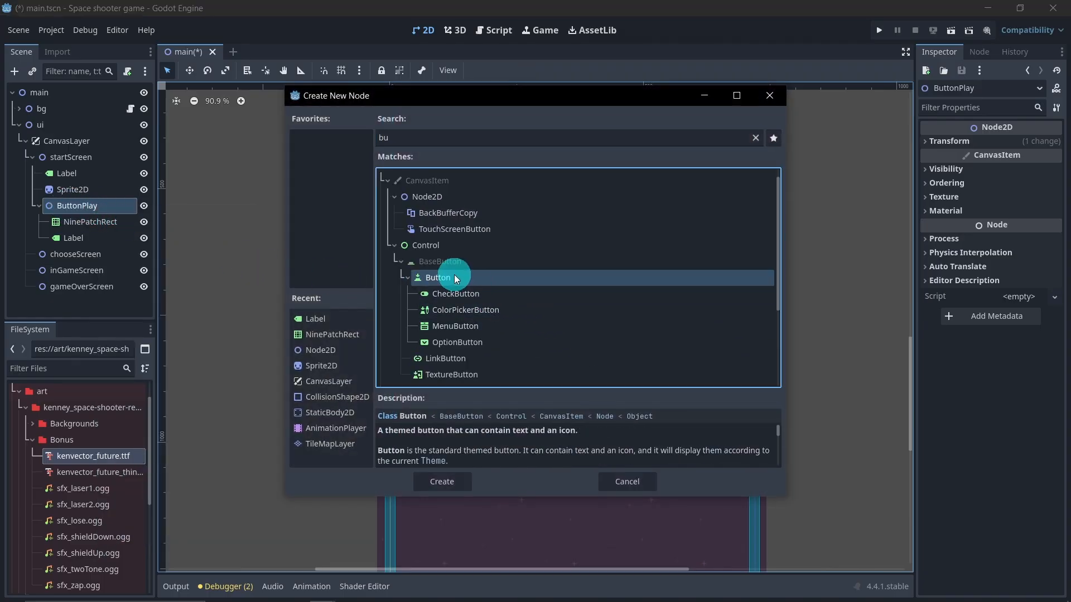
{"action": "double_click", "coordinate": [458, 277]}
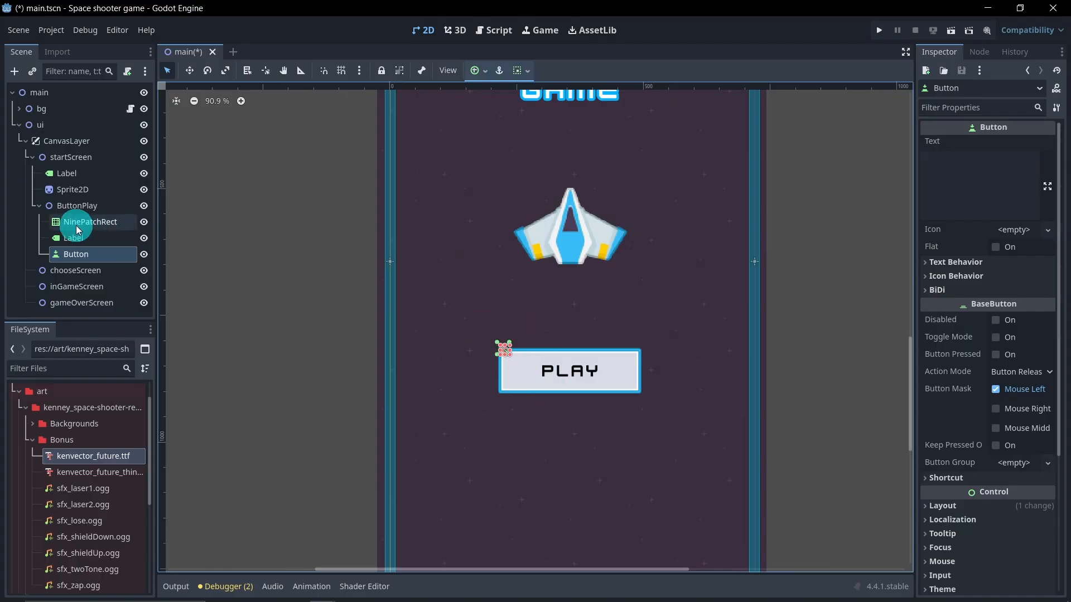
Step: Resize and position the Button so it covers the Play button frame
{"action": "scroll", "coordinate": [533, 391], "scroll_direction": "up", "scroll_amount": 6}
{"action": "scroll", "coordinate": [480, 325], "scroll_direction": "up", "scroll_amount": 2}
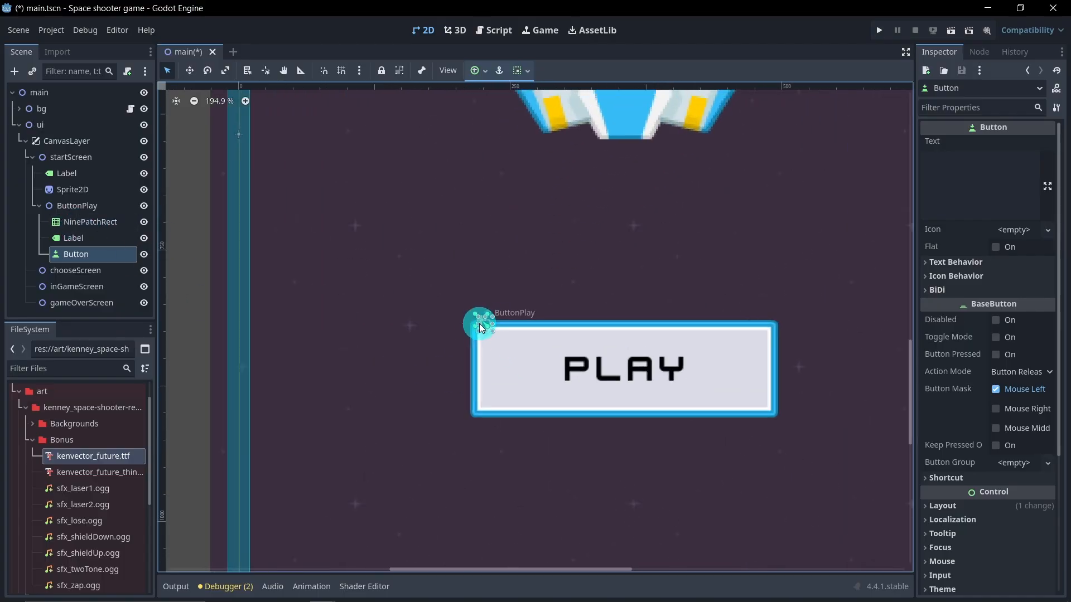
{"action": "left_click_drag", "start_coordinate": [493, 332], "coordinate": [810, 430]}
{"action": "left_click_drag", "start_coordinate": [484, 367], "coordinate": [464, 374]}
{"action": "scroll", "coordinate": [607, 397], "scroll_direction": "down", "scroll_amount": 5}
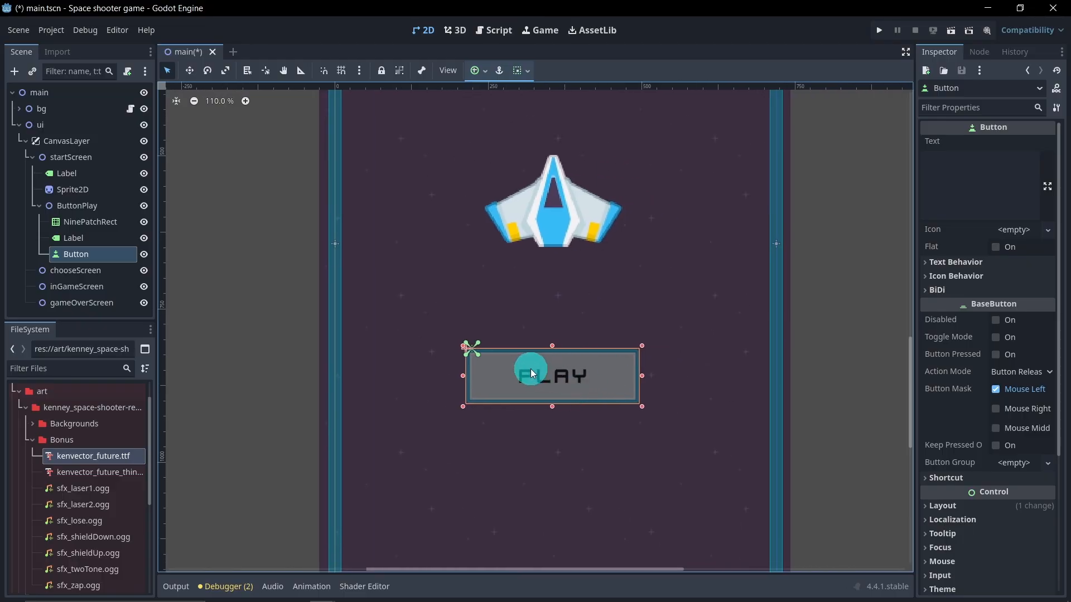
Step: Set the Button's theme type variation to FlatButton and save the scene
{"action": "scroll", "coordinate": [576, 383], "scroll_direction": "down", "scroll_amount": 2}
{"action": "scroll", "coordinate": [575, 380], "scroll_direction": "down", "scroll_amount": 2}
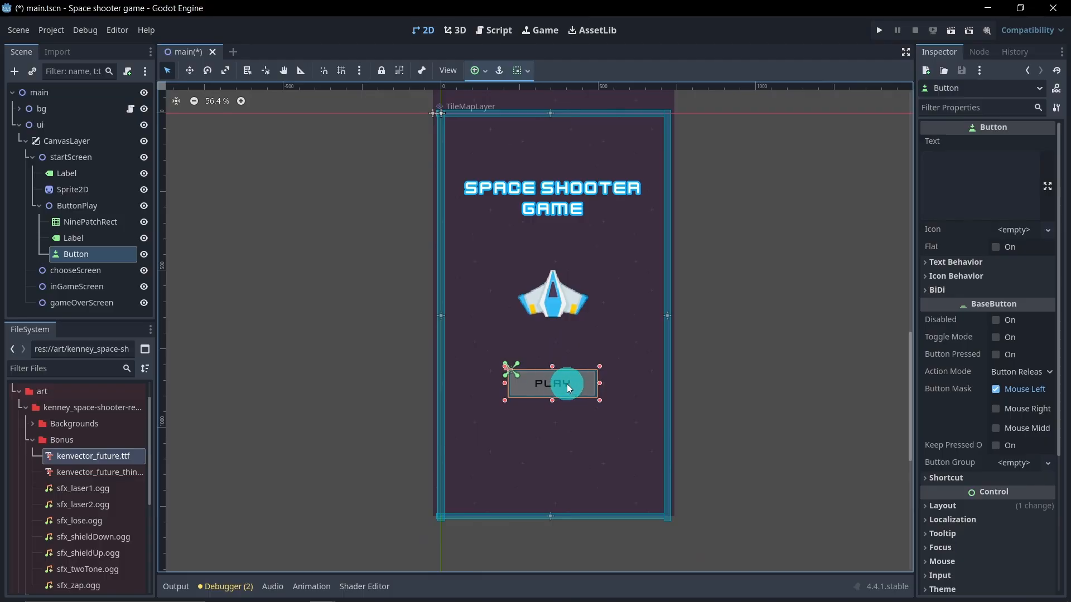
{"action": "scroll", "coordinate": [965, 432], "scroll_direction": "down", "scroll_amount": 3}
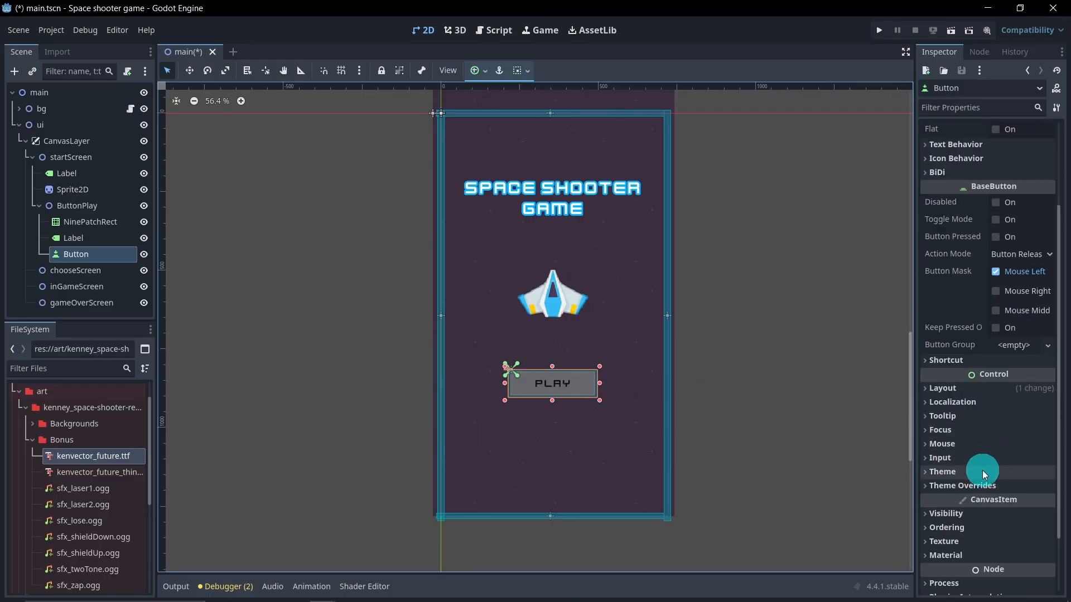
{"action": "left_click", "coordinate": [943, 472]}
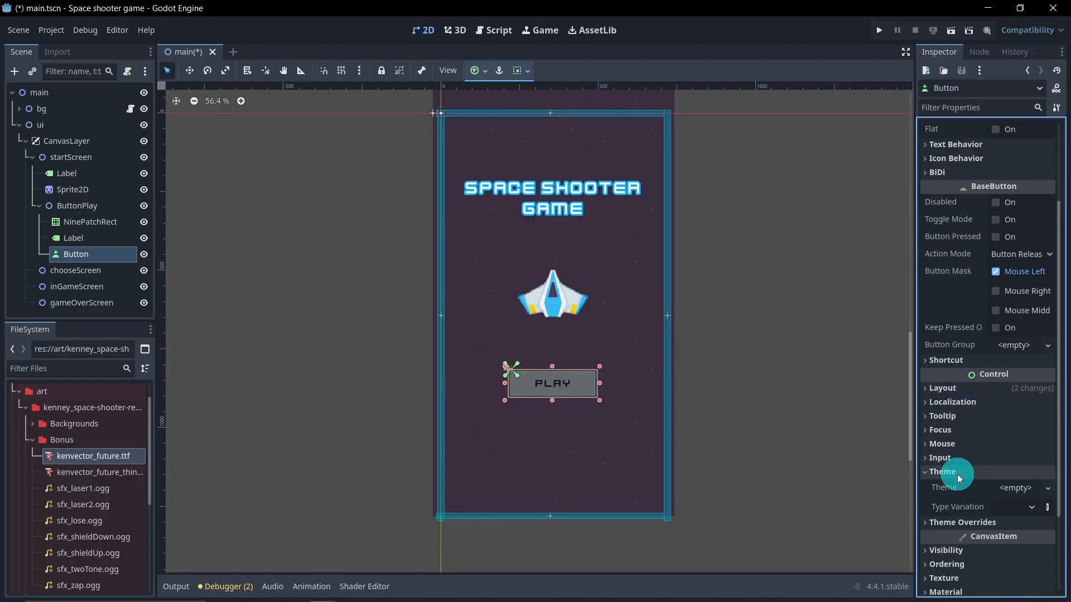
{"action": "left_click", "coordinate": [1011, 489]}
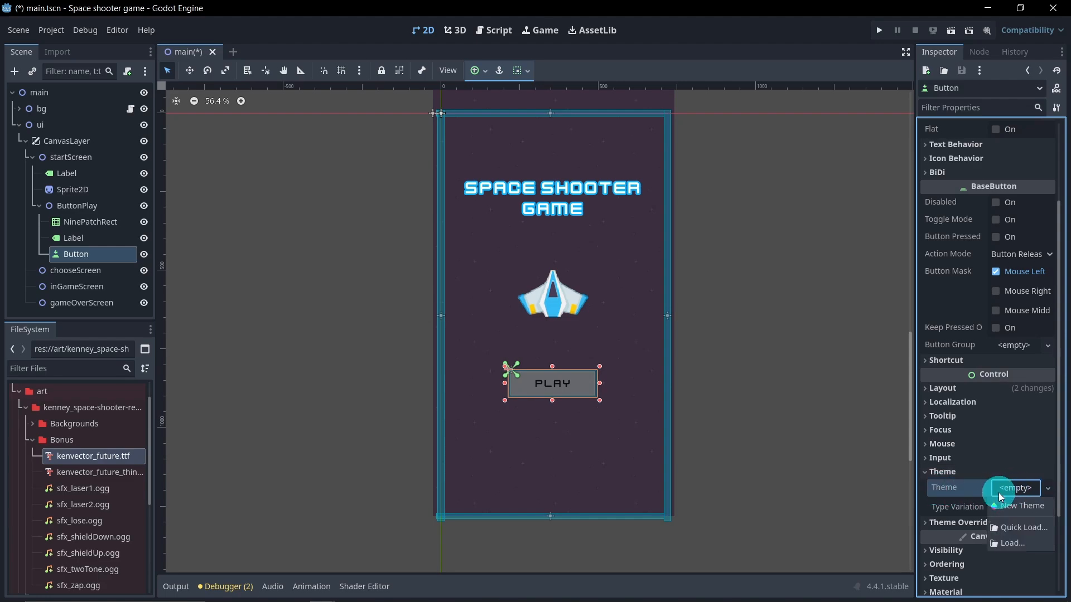
{"action": "left_click", "coordinate": [959, 490]}
{"action": "left_click", "coordinate": [1013, 505]}
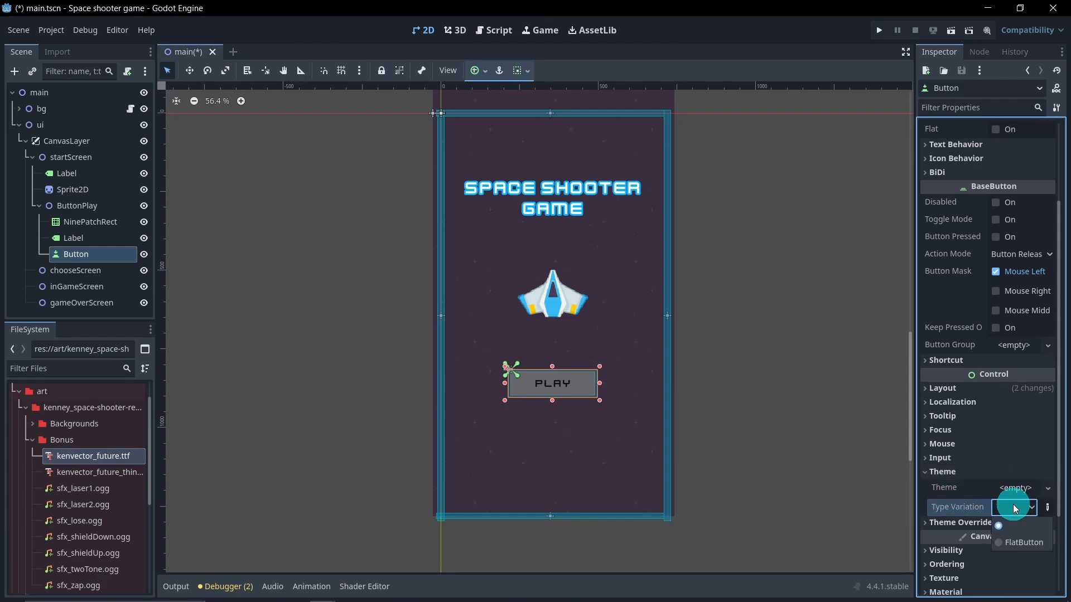
{"action": "left_click", "coordinate": [1009, 542]}
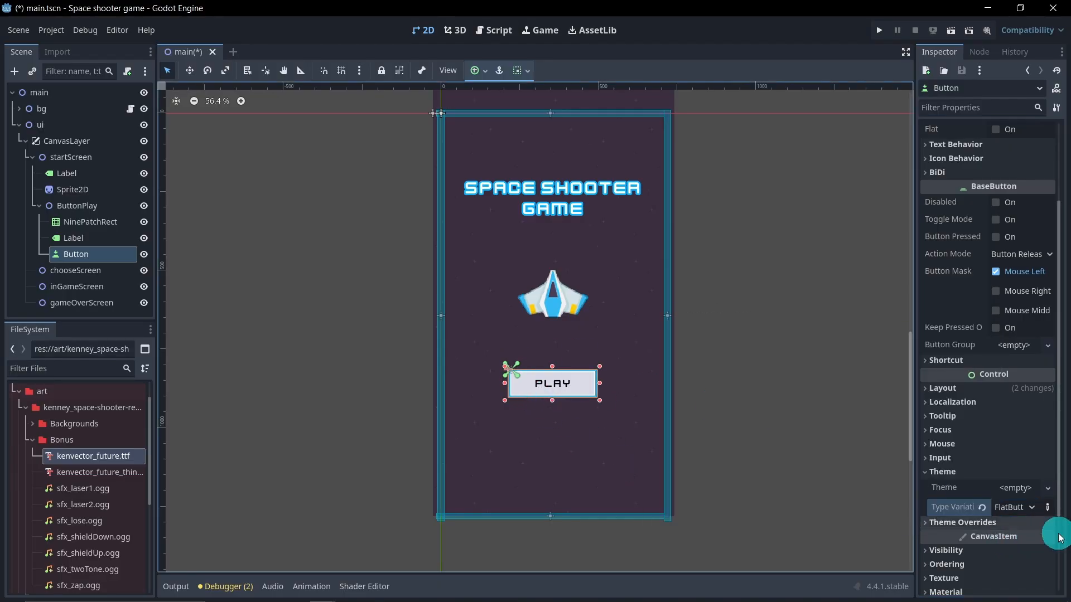
{"action": "left_click", "coordinate": [375, 283]}
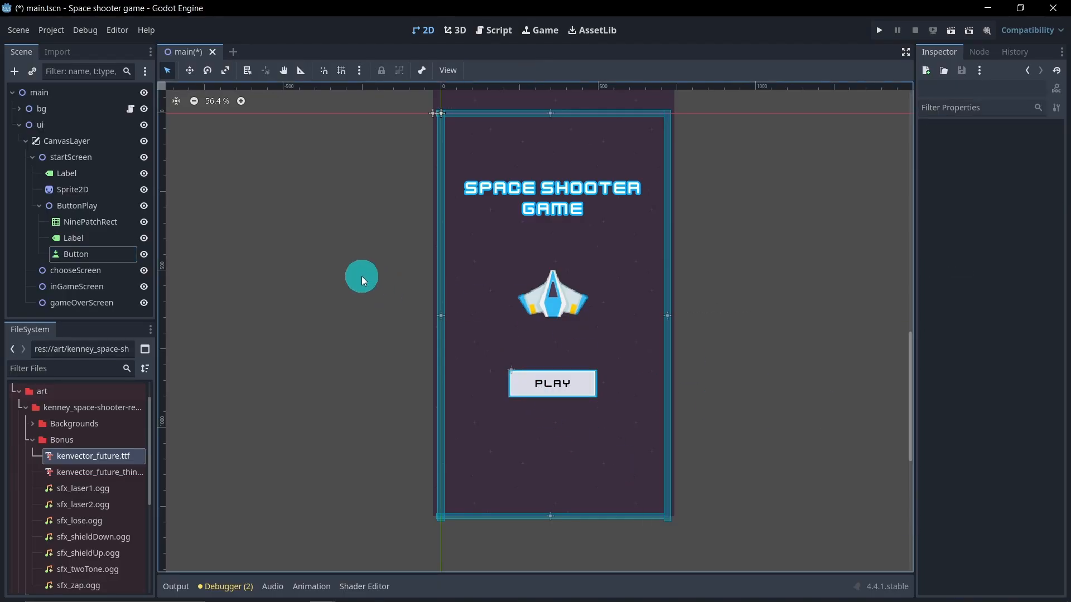
{"action": "key", "text": "ctrl+s"}
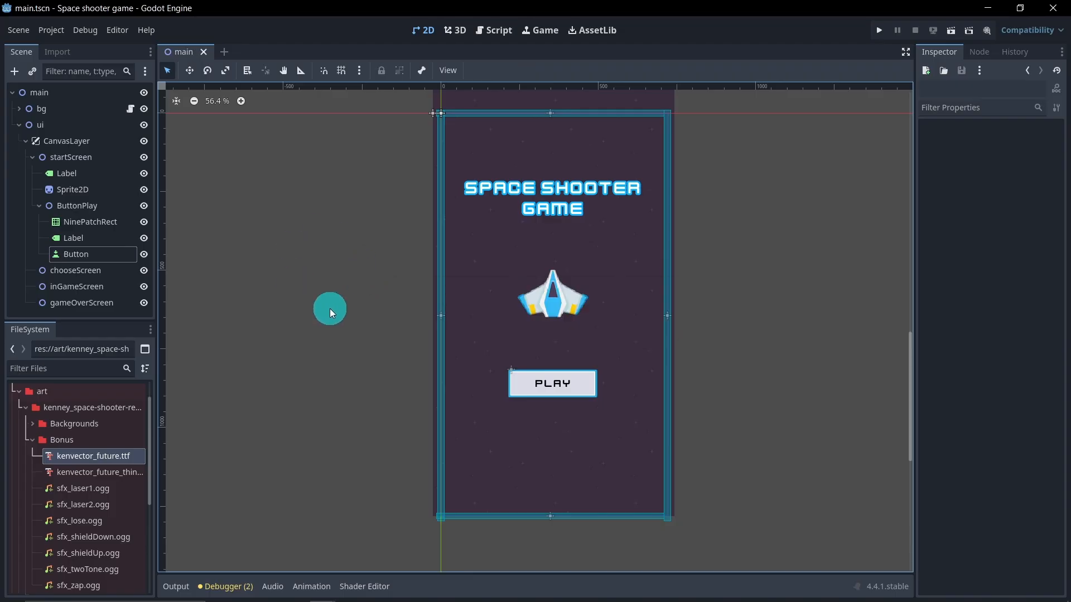
Step: Run the game and test clicking the Play button on the start screen
{"action": "left_click", "coordinate": [955, 36]}
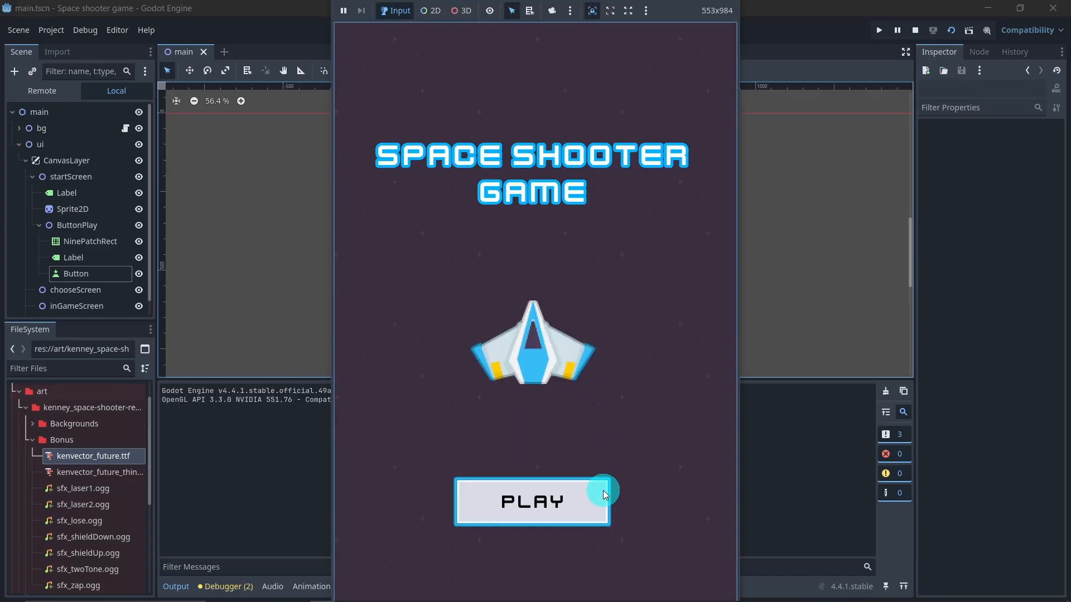
{"action": "left_click", "coordinate": [601, 497]}
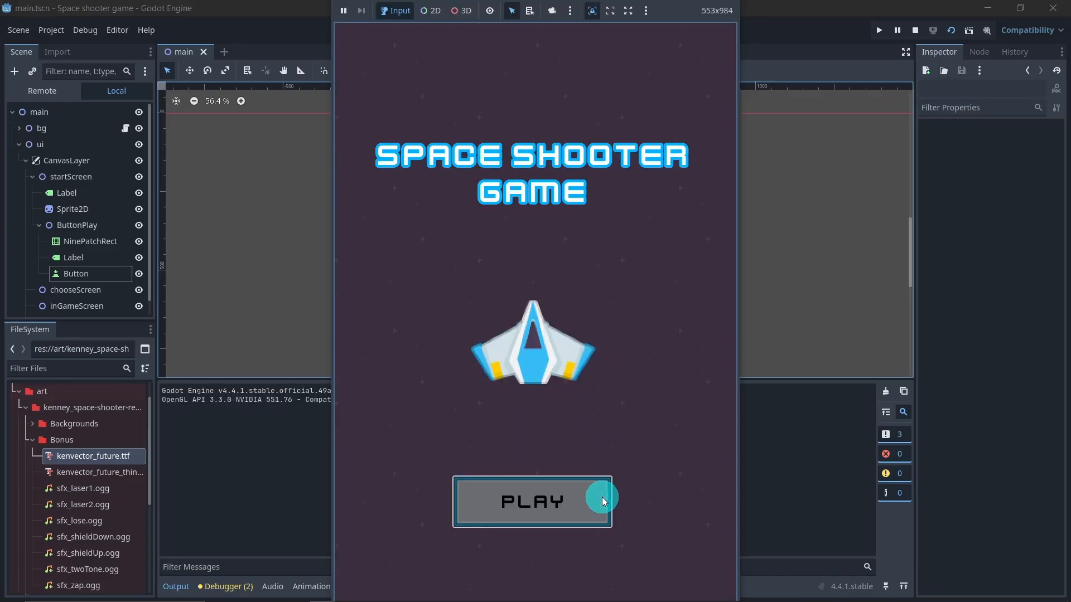
{"action": "left_click", "coordinate": [524, 521]}
{"action": "left_click", "coordinate": [575, 509]}
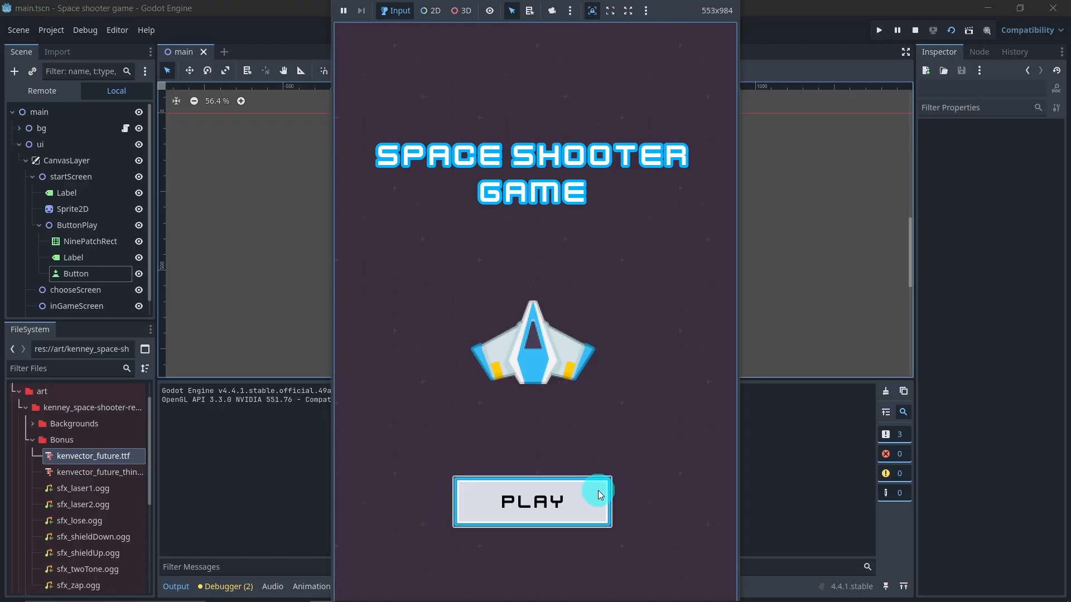
{"action": "left_click", "coordinate": [581, 491]}
{"action": "left_click", "coordinate": [473, 483]}
{"action": "left_click", "coordinate": [525, 500]}
{"action": "left_click", "coordinate": [915, 31]}
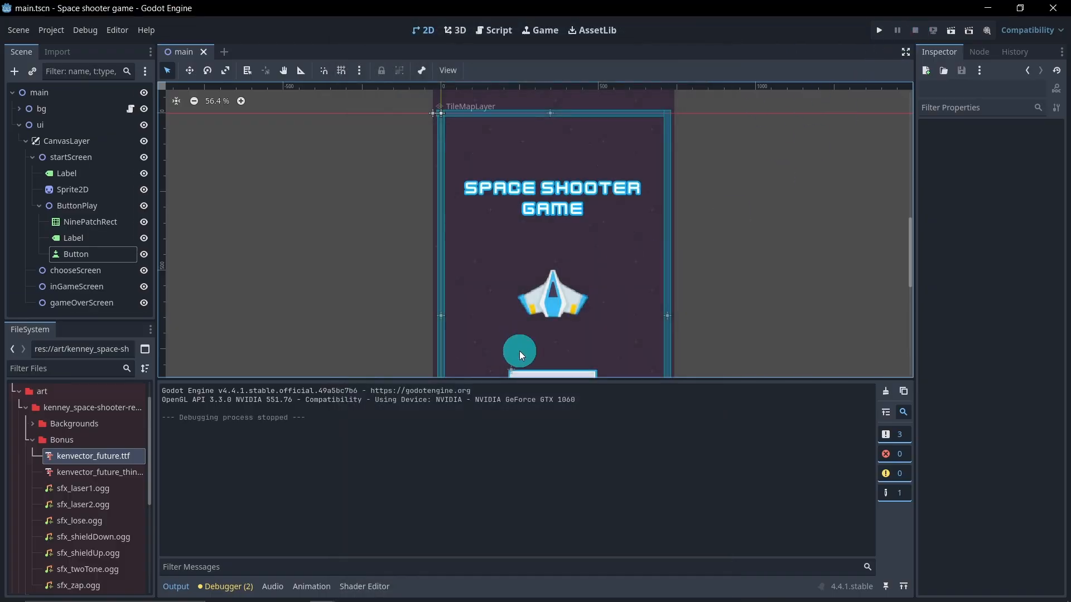
{"action": "left_click", "coordinate": [175, 585]}
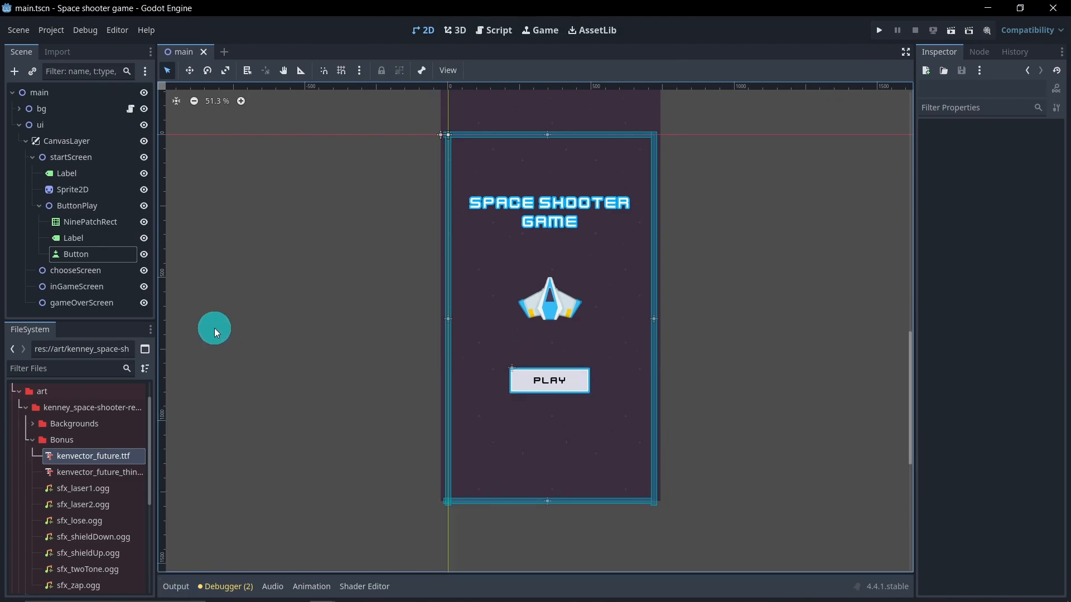
Step: Add a new StyleBoxFlat as the Button's Focus style override
{"action": "left_click", "coordinate": [94, 256]}
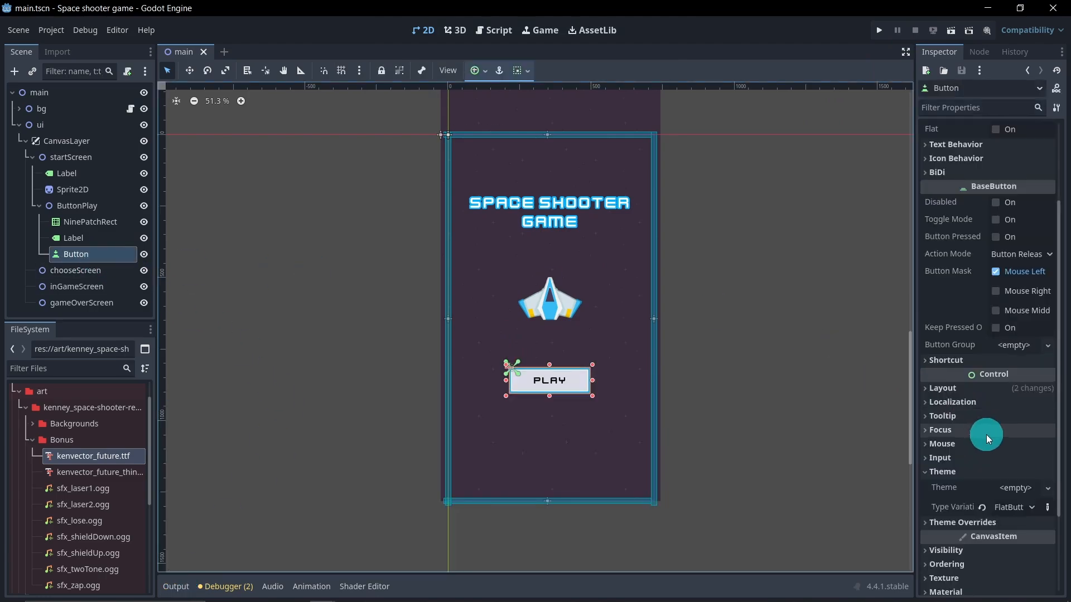
{"action": "scroll", "coordinate": [996, 452], "scroll_direction": "down", "scroll_amount": 3}
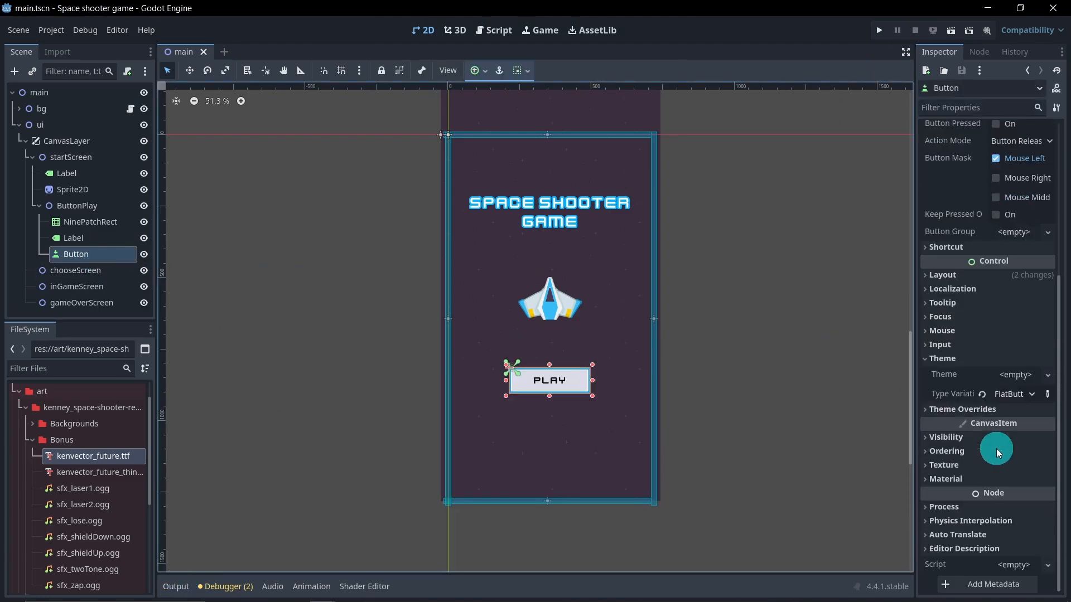
{"action": "left_click", "coordinate": [969, 411]}
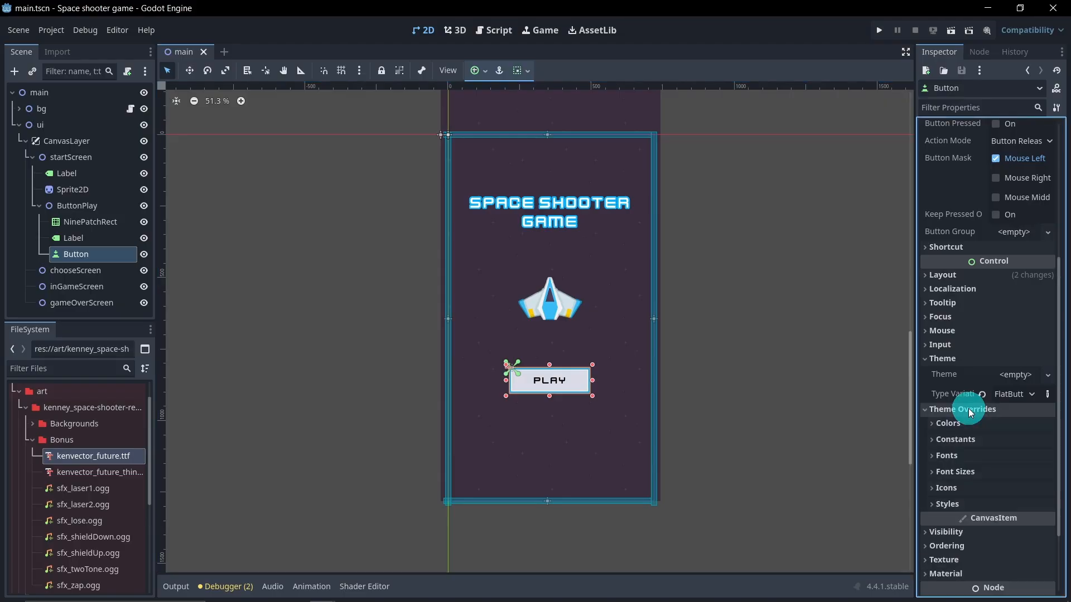
{"action": "left_click", "coordinate": [967, 502]}
{"action": "scroll", "coordinate": [966, 498], "scroll_direction": "down", "scroll_amount": 2}
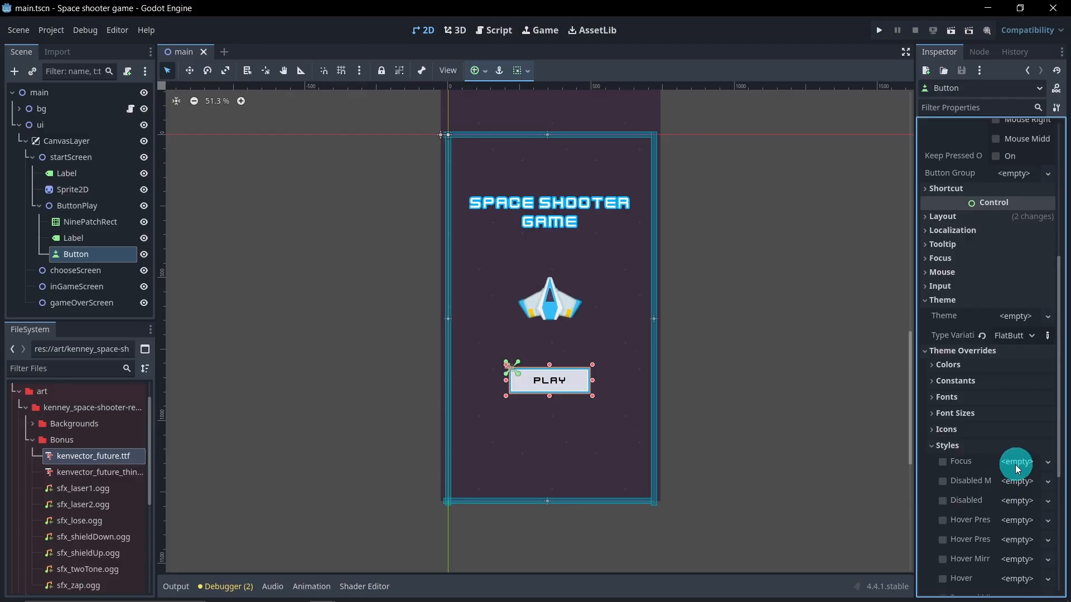
{"action": "left_click", "coordinate": [550, 372]}
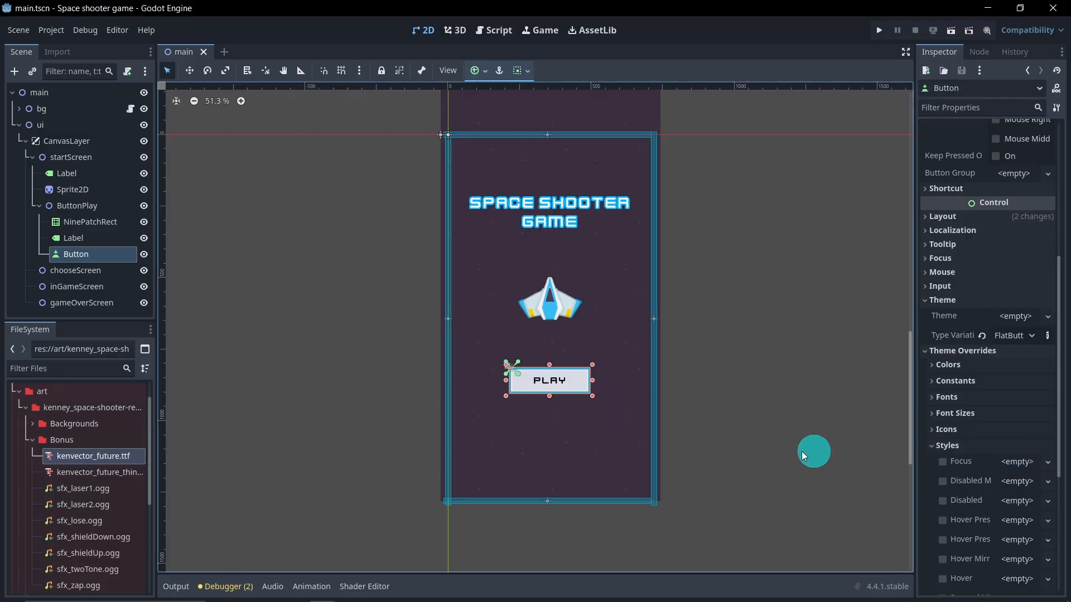
{"action": "left_click", "coordinate": [1020, 462]}
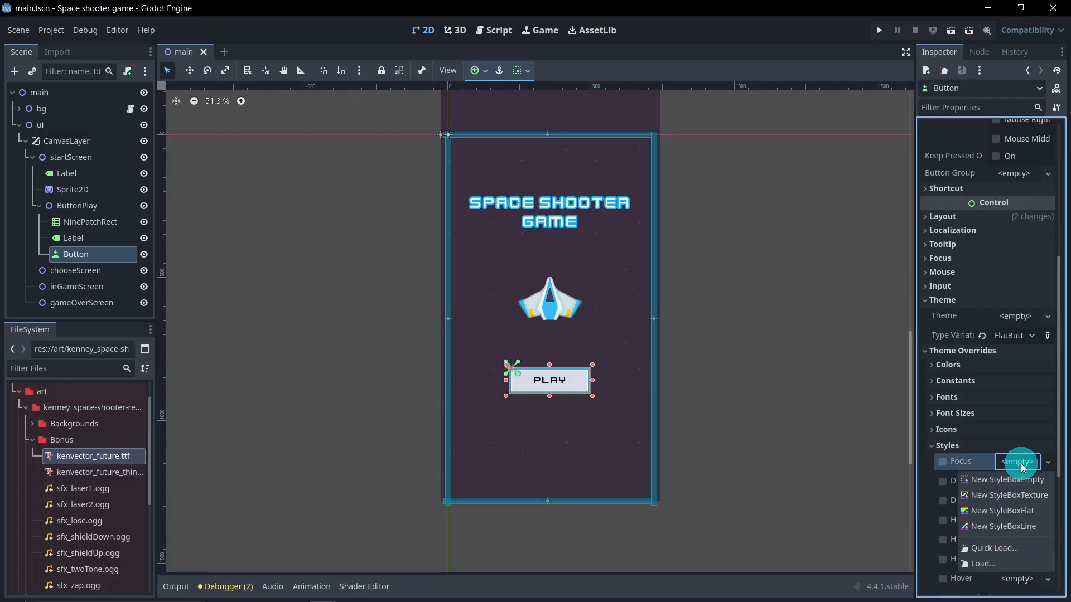
{"action": "left_click", "coordinate": [1011, 510]}
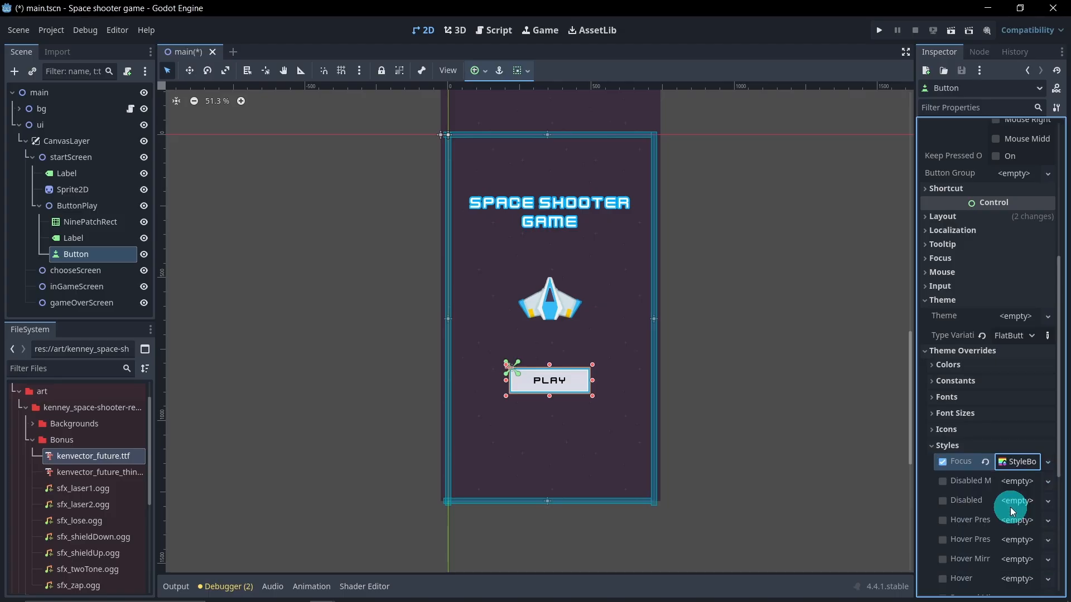
Step: Set the Focus style's background color alpha to 0 and save the scene
{"action": "left_click", "coordinate": [1021, 463]}
{"action": "scroll", "coordinate": [1006, 502], "scroll_direction": "down", "scroll_amount": 1}
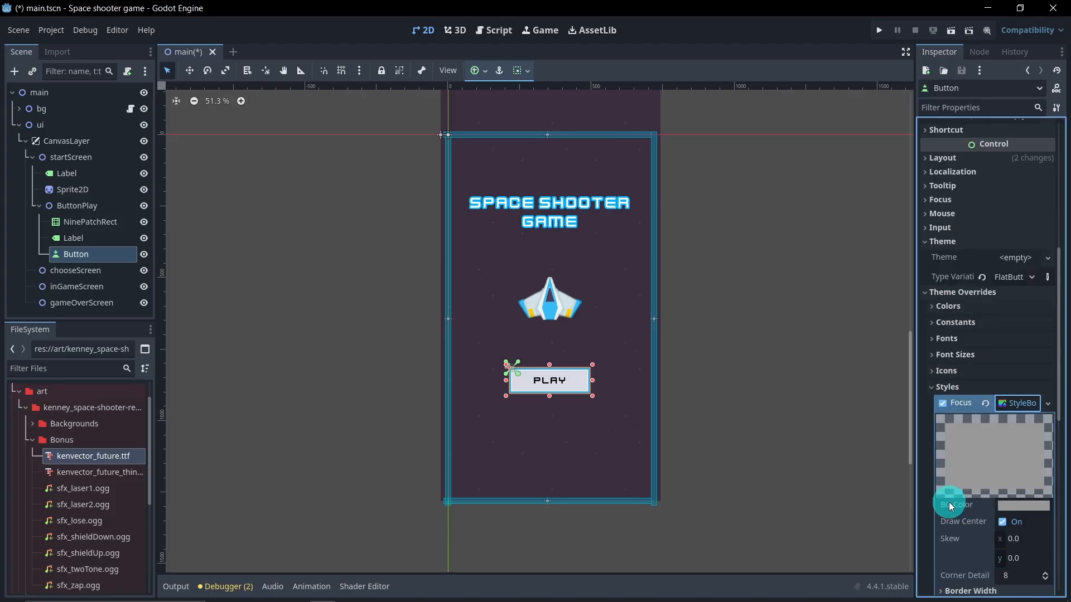
{"action": "left_click", "coordinate": [1009, 504]}
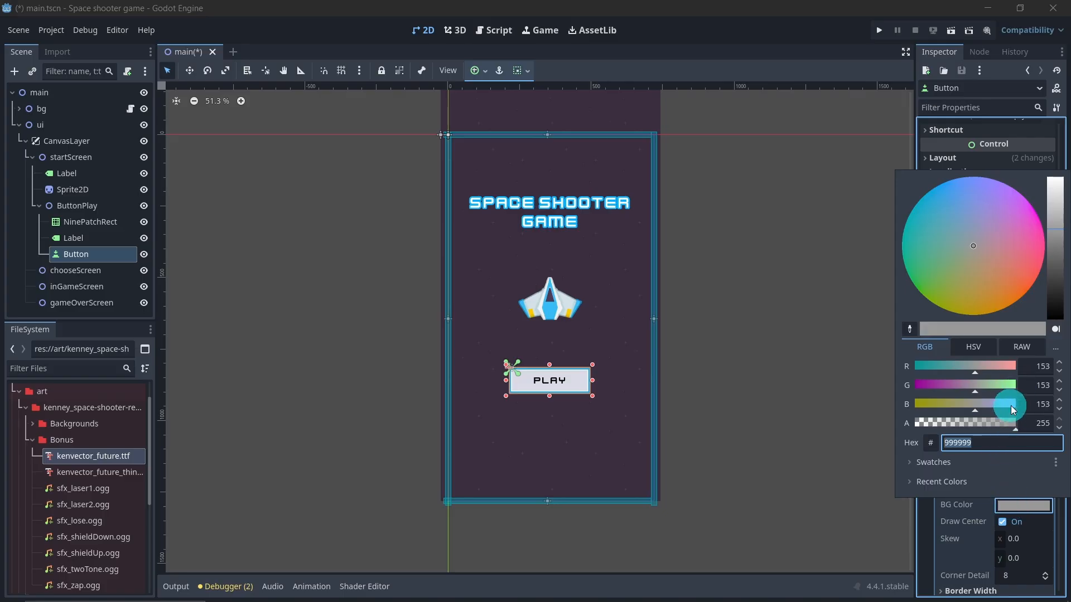
{"action": "left_click_drag", "start_coordinate": [1003, 423], "coordinate": [885, 420]}
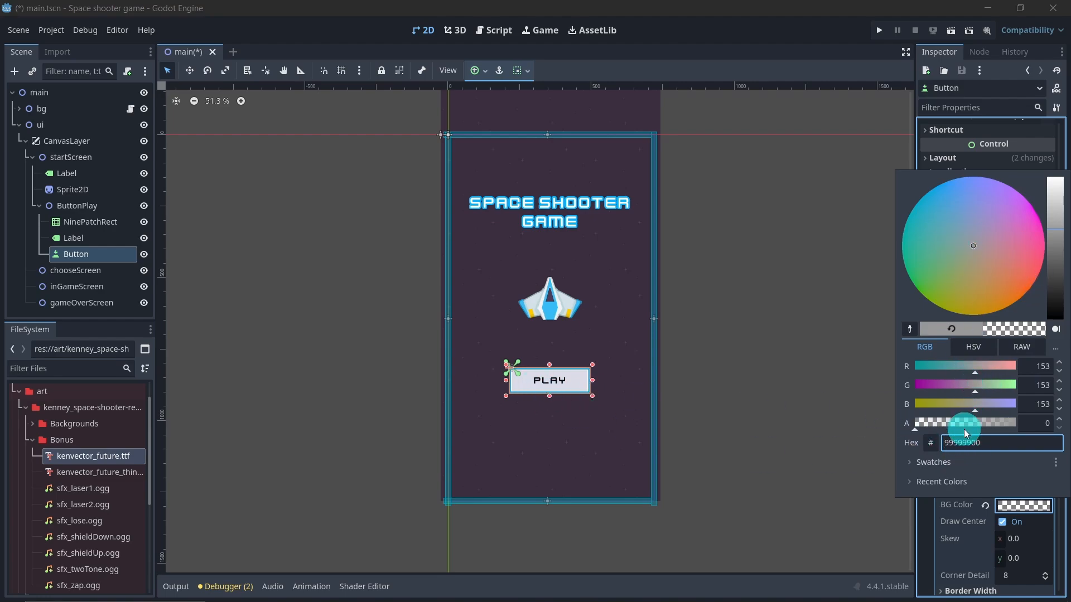
{"action": "left_click", "coordinate": [796, 25]}
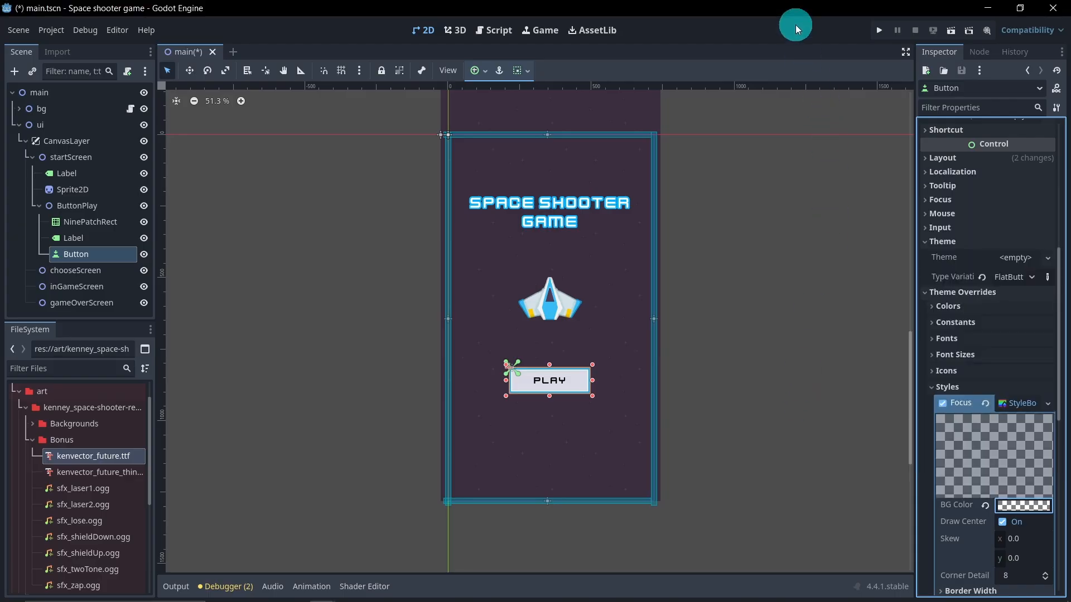
{"action": "key", "text": "ctrl+s"}
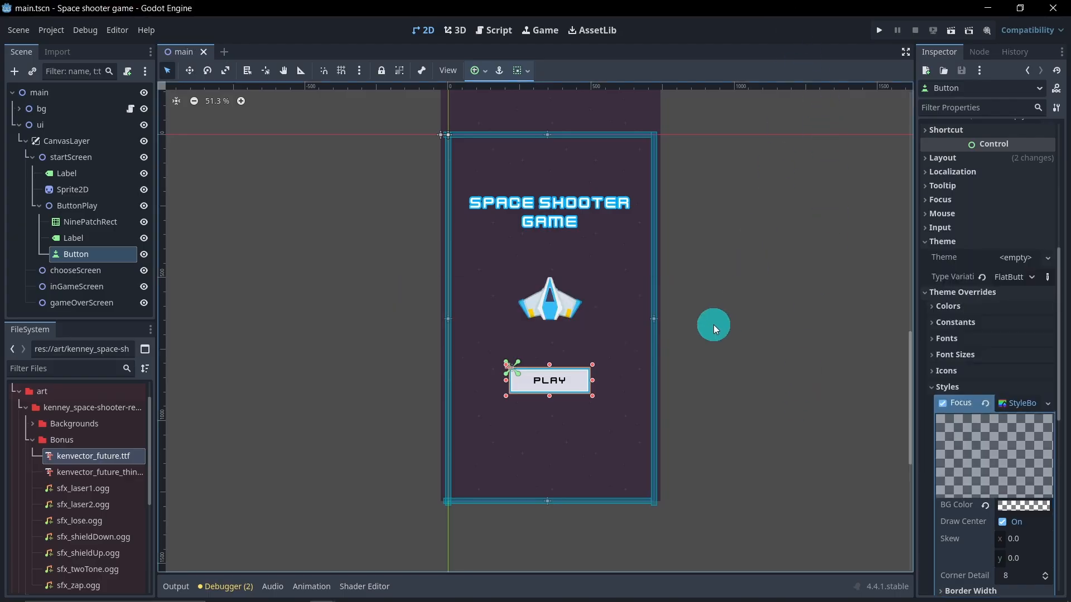
Step: Run the game again and click the Play button to check its focus appearance
{"action": "left_click", "coordinate": [951, 32]}
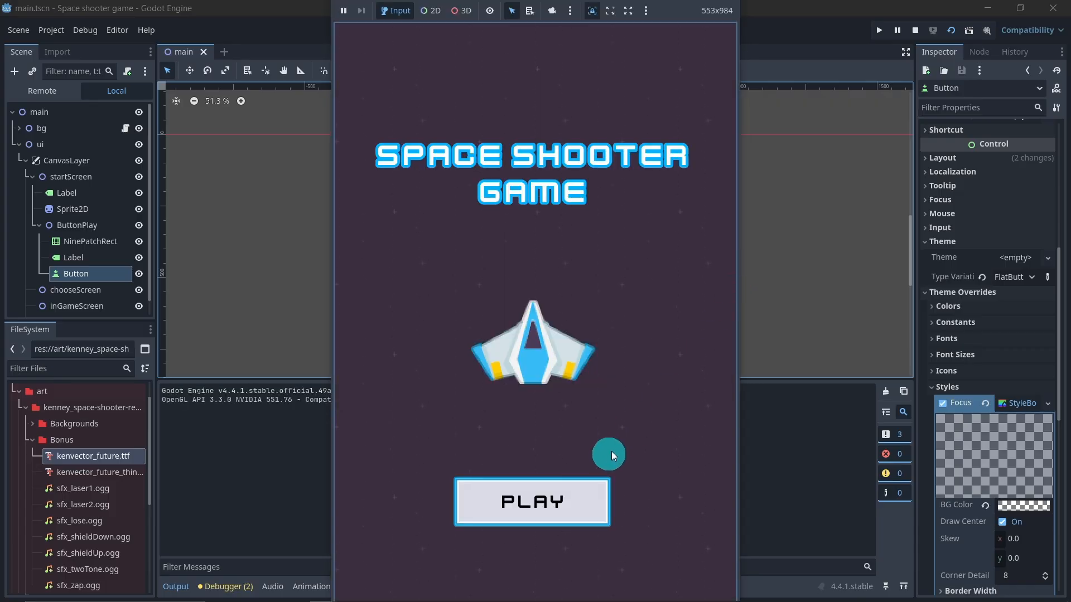
{"action": "left_click", "coordinate": [564, 493]}
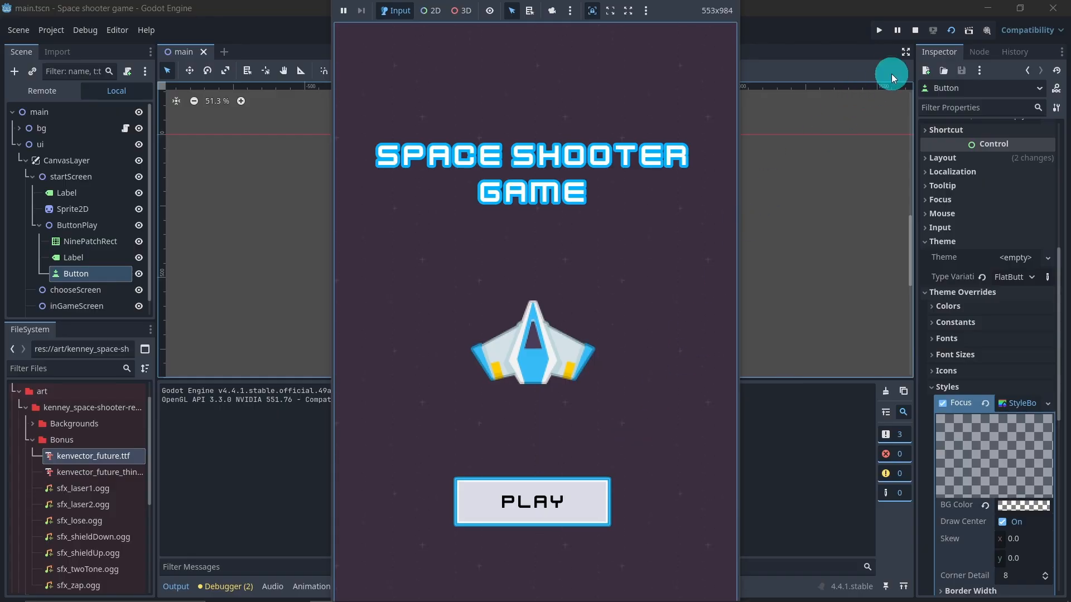
{"action": "left_click", "coordinate": [916, 30]}
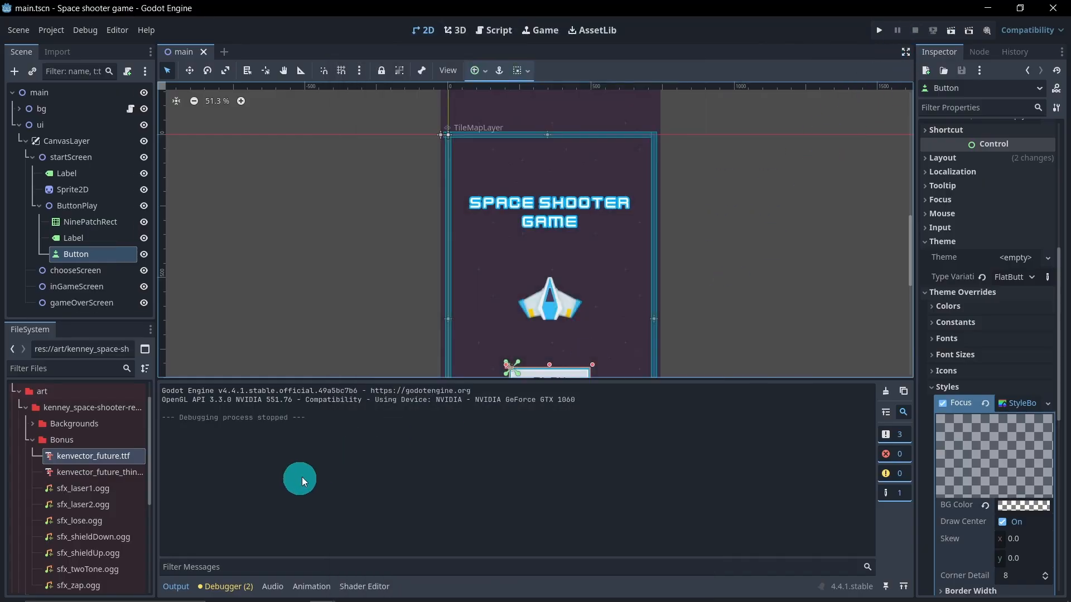
{"action": "left_click", "coordinate": [182, 581]}
{"action": "scroll", "coordinate": [330, 401], "scroll_direction": "down", "scroll_amount": 2}
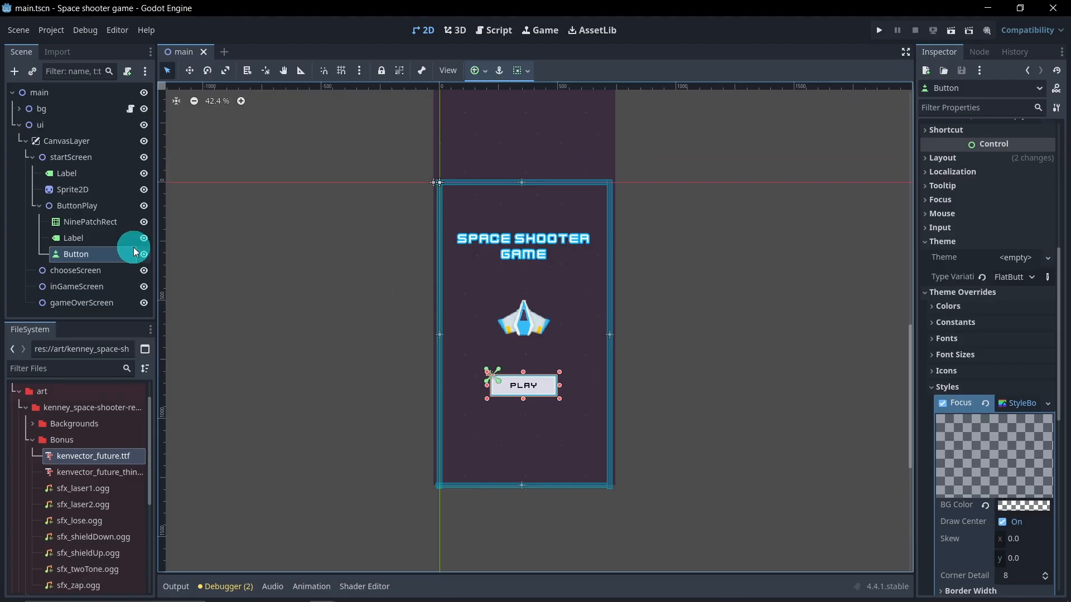
Step: Rename the child Button node as ButtonPlay, collapse its parent branch and save the scene
{"action": "double_click", "coordinate": [105, 256]}
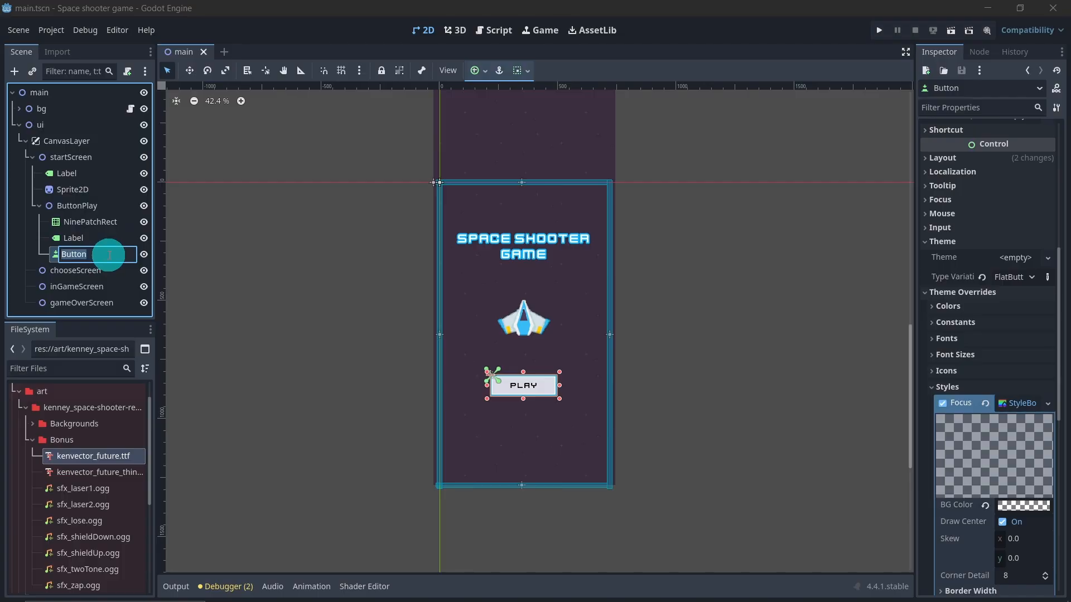
{"action": "type", "text": "Play"}
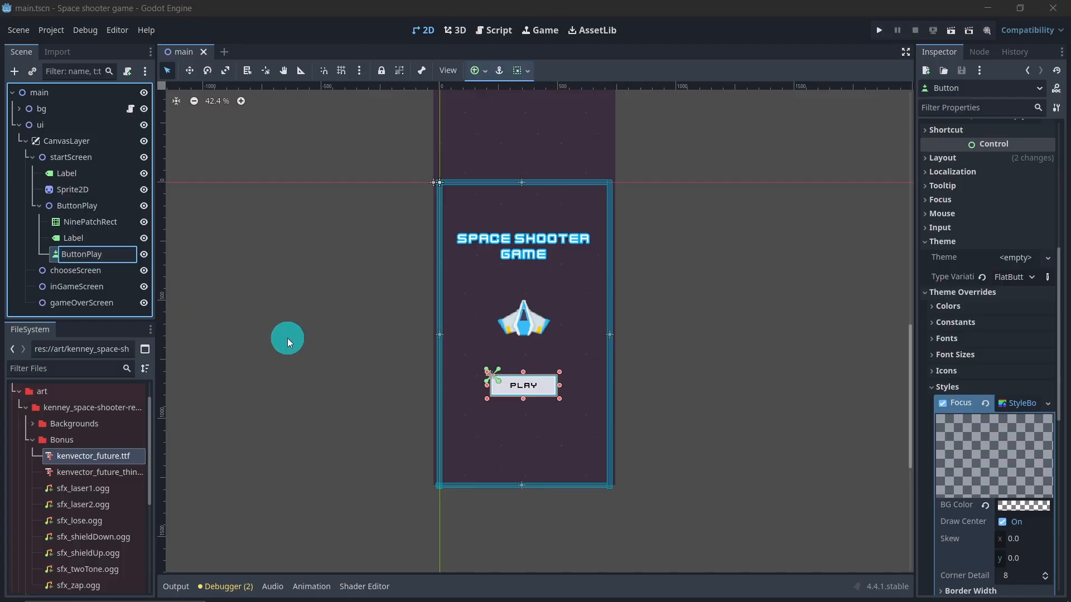
{"action": "key", "text": "Return"}
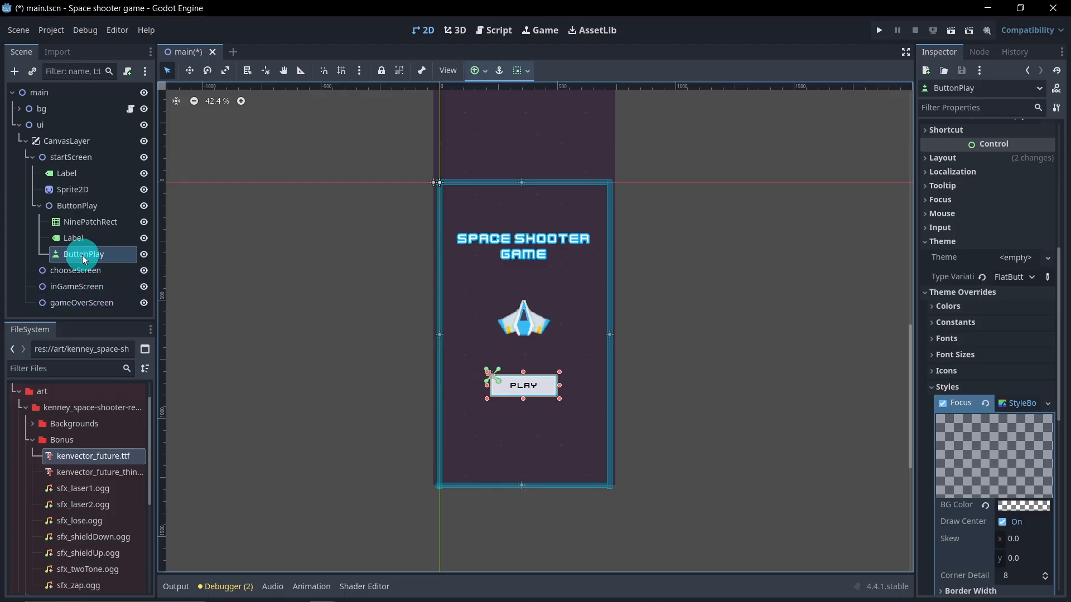
{"action": "left_click", "coordinate": [39, 206]}
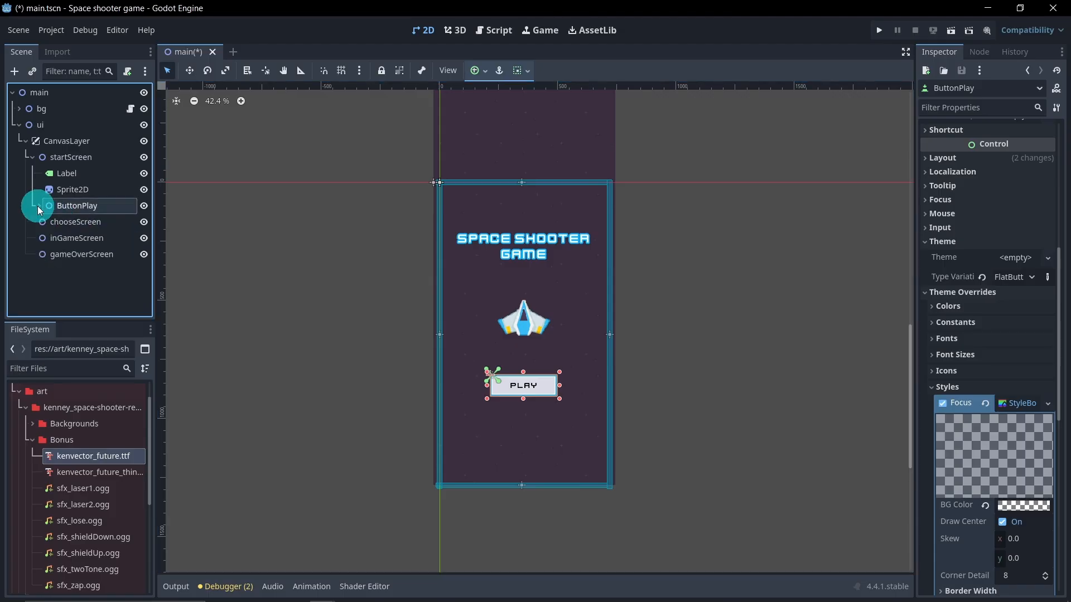
{"action": "scroll", "coordinate": [249, 282], "scroll_direction": "down", "scroll_amount": 1}
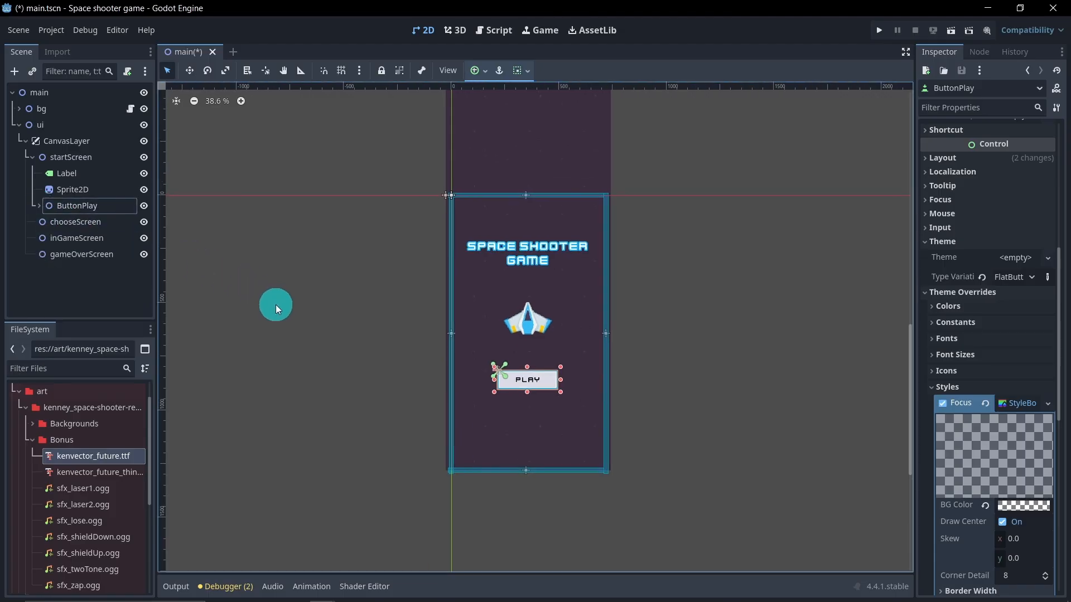
{"action": "key", "text": "ctrl+s"}
{"action": "scroll", "coordinate": [293, 338], "scroll_direction": "down", "scroll_amount": 1}
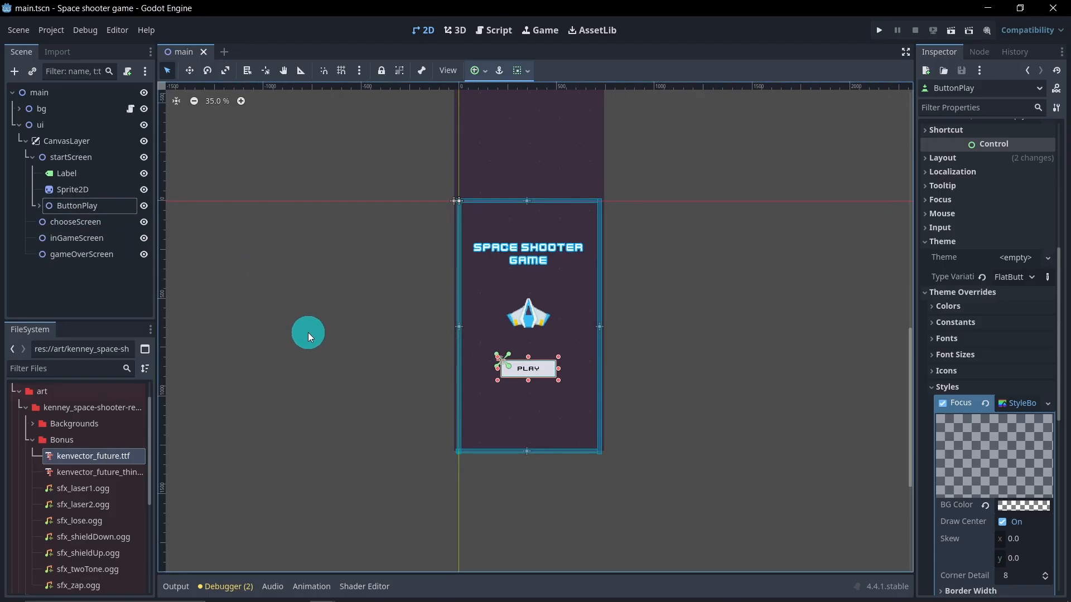
Step: Collapse the startScreen branch and hide the startScreen node in the scene tree
{"action": "left_click", "coordinate": [308, 332]}
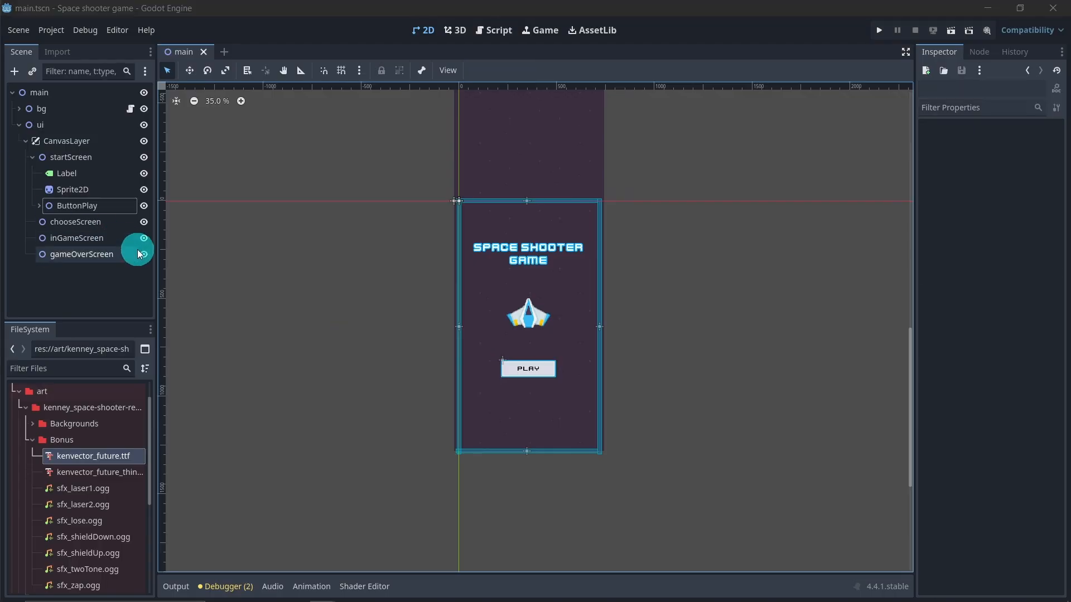
{"action": "left_click", "coordinate": [112, 222]}
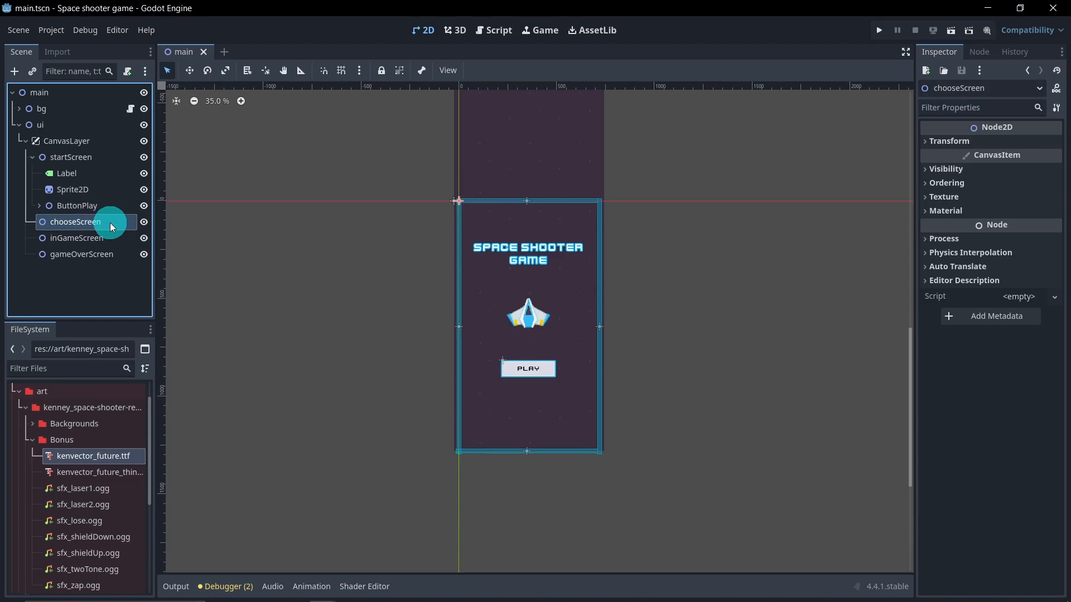
{"action": "left_click", "coordinate": [32, 161]}
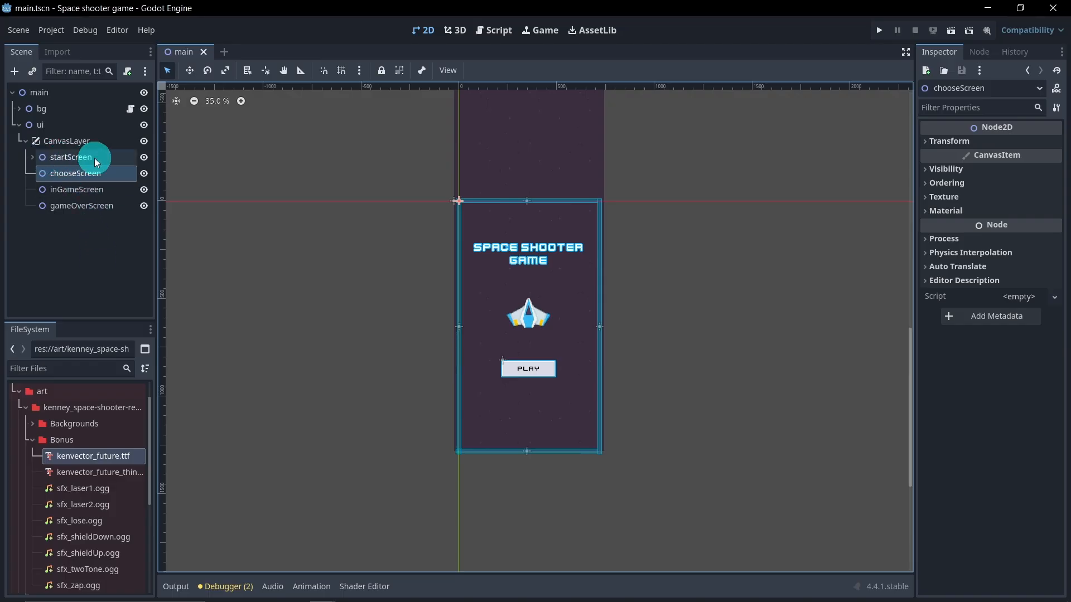
{"action": "left_click", "coordinate": [144, 159]}
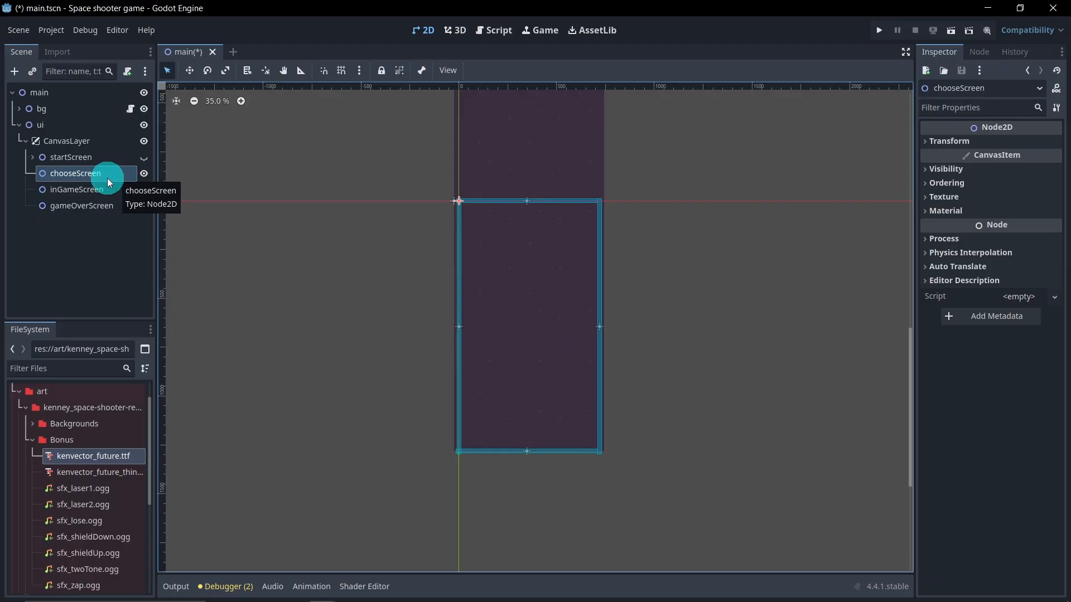
Step: Duplicate the start screen's ship Sprite2D and move the copy under chooseScreen
{"action": "left_click", "coordinate": [32, 158]}
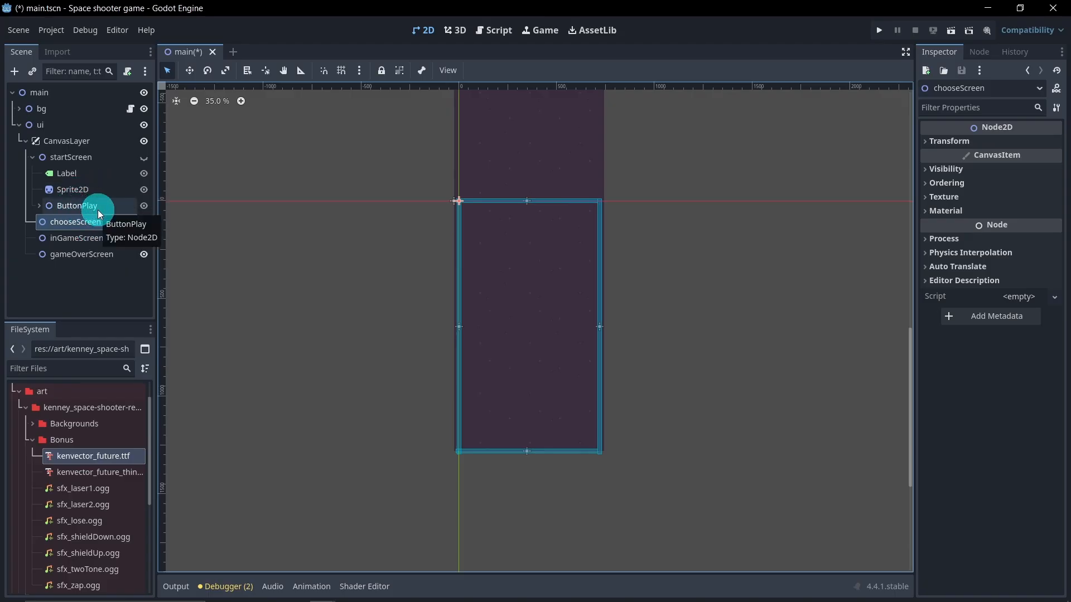
{"action": "left_click", "coordinate": [102, 193]}
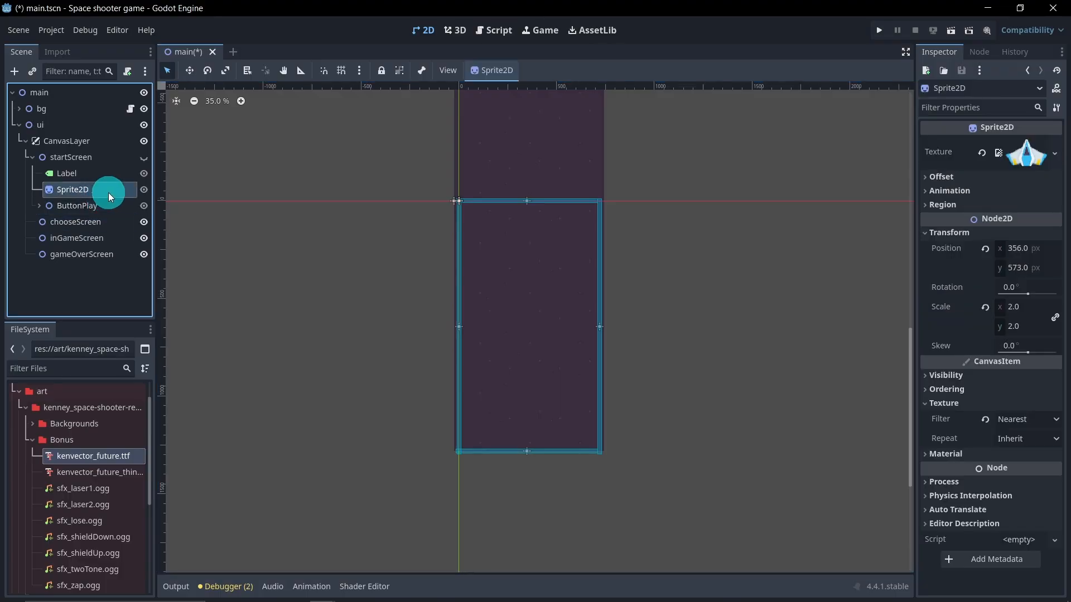
{"action": "key", "text": "ctrl+d"}
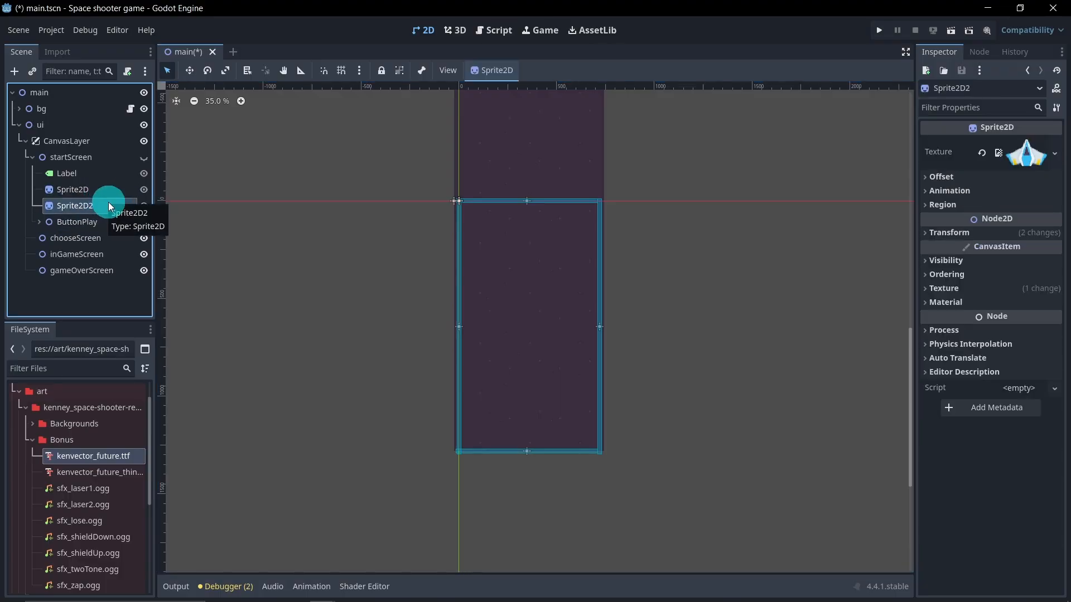
{"action": "left_click_drag", "start_coordinate": [102, 217], "coordinate": [105, 238]}
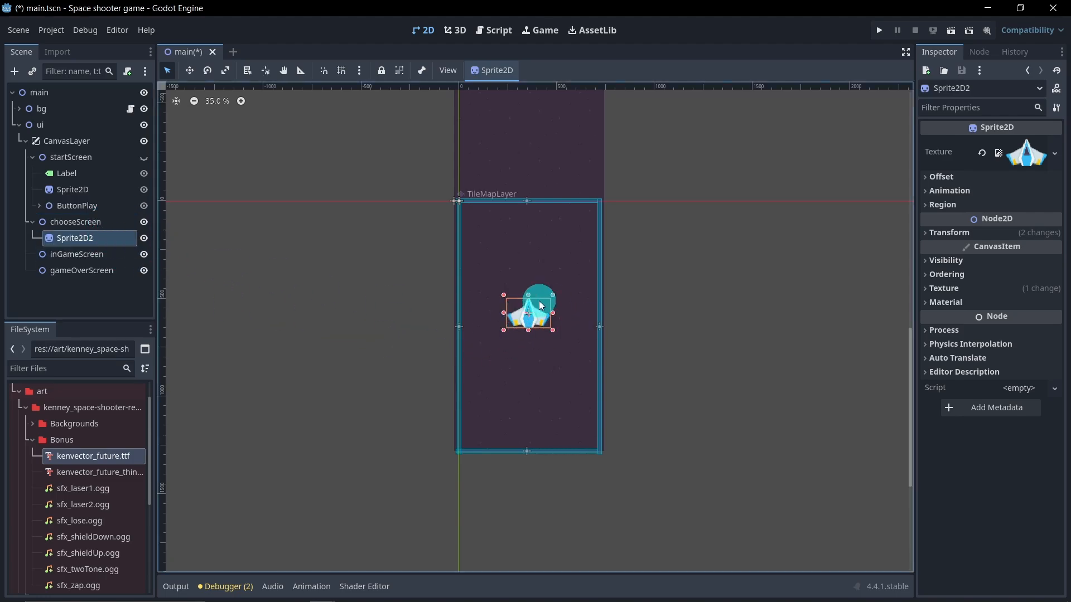
Step: Add a Node2D child to chooseScreen and rename it ships
{"action": "right_click", "coordinate": [90, 222]}
{"action": "left_click", "coordinate": [123, 240]}
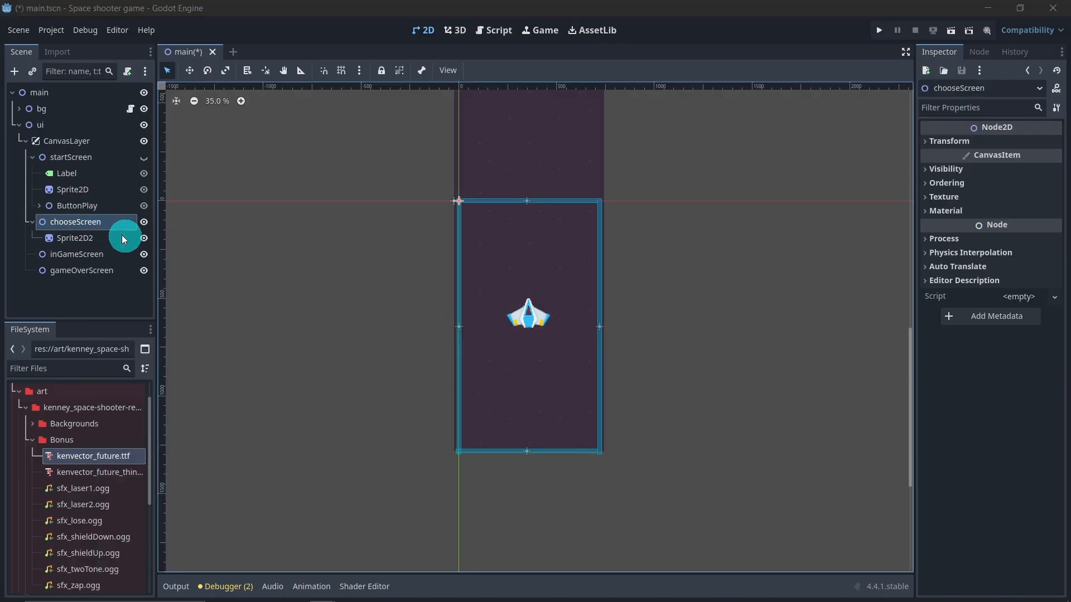
{"action": "double_click", "coordinate": [413, 199]}
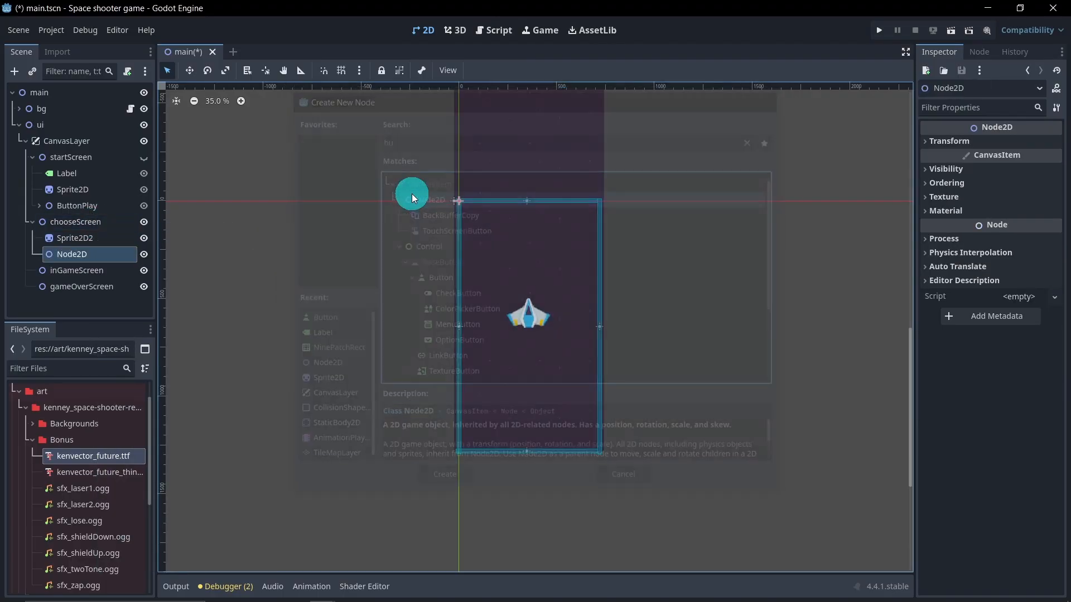
{"action": "double_click", "coordinate": [99, 255]}
{"action": "type", "text": "s"}
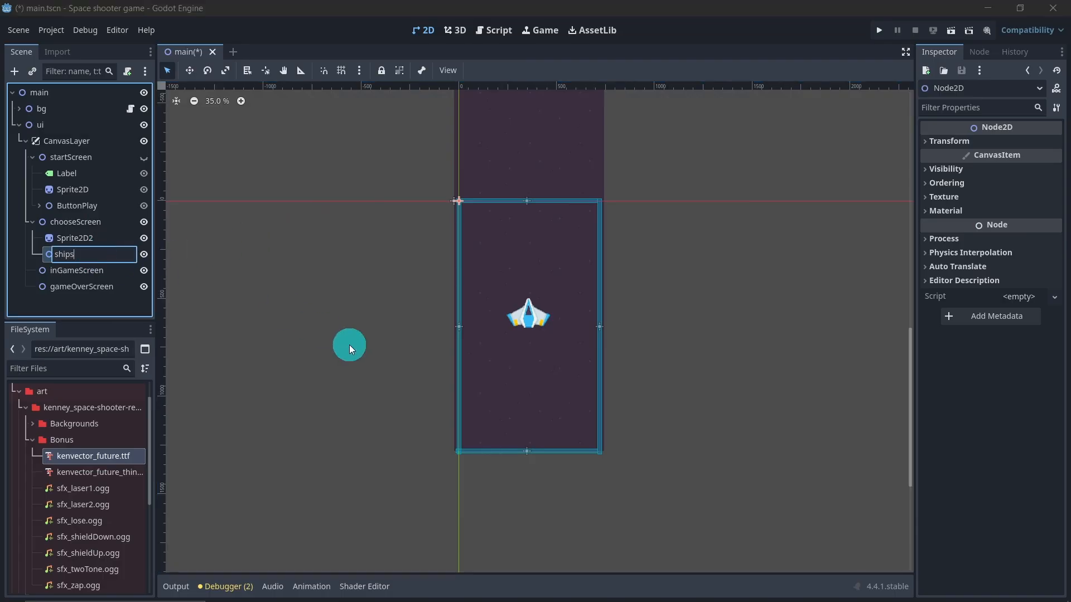
{"action": "type", "text": "hips"}
{"action": "key", "text": "Return"}
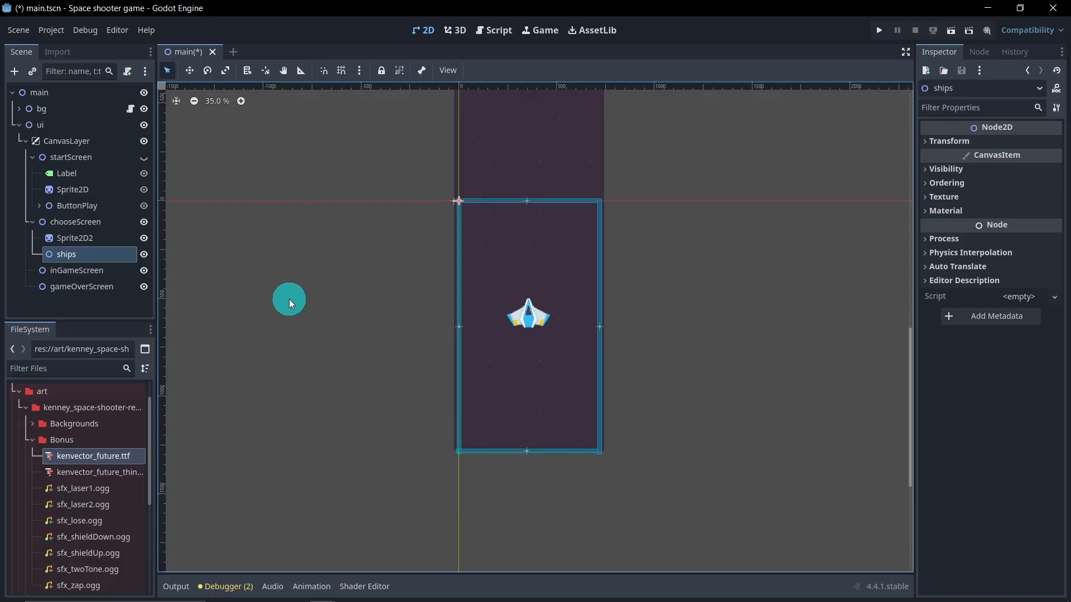
Step: Move the copied ship sprite into the ships node and rename it shipOne
{"action": "left_click_drag", "start_coordinate": [102, 239], "coordinate": [98, 261]}
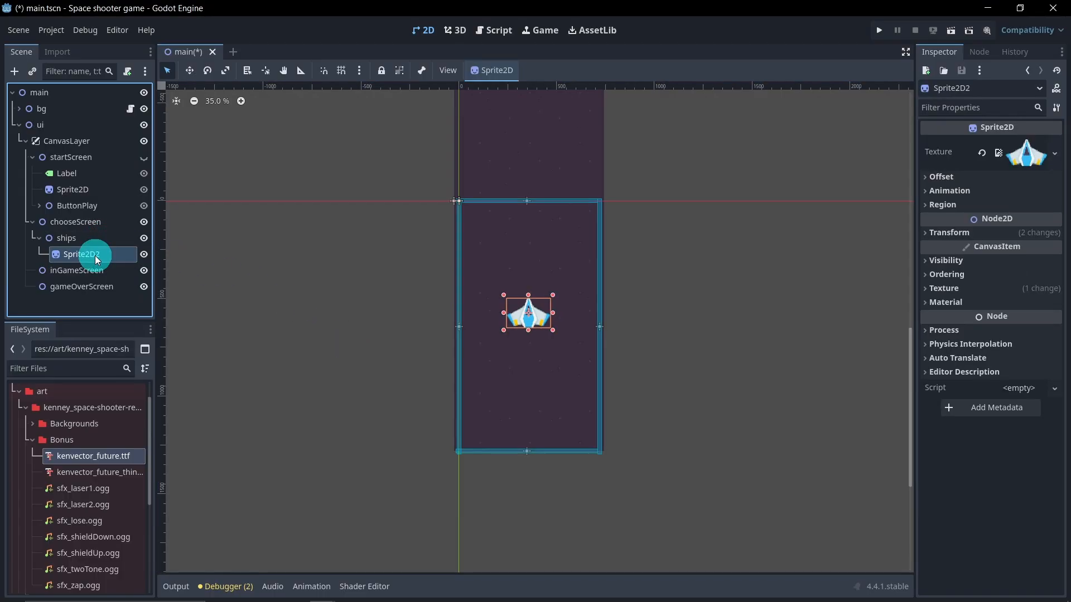
{"action": "double_click", "coordinate": [115, 256]}
{"action": "type", "text": "shipOne"}
{"action": "key", "text": "Return"}
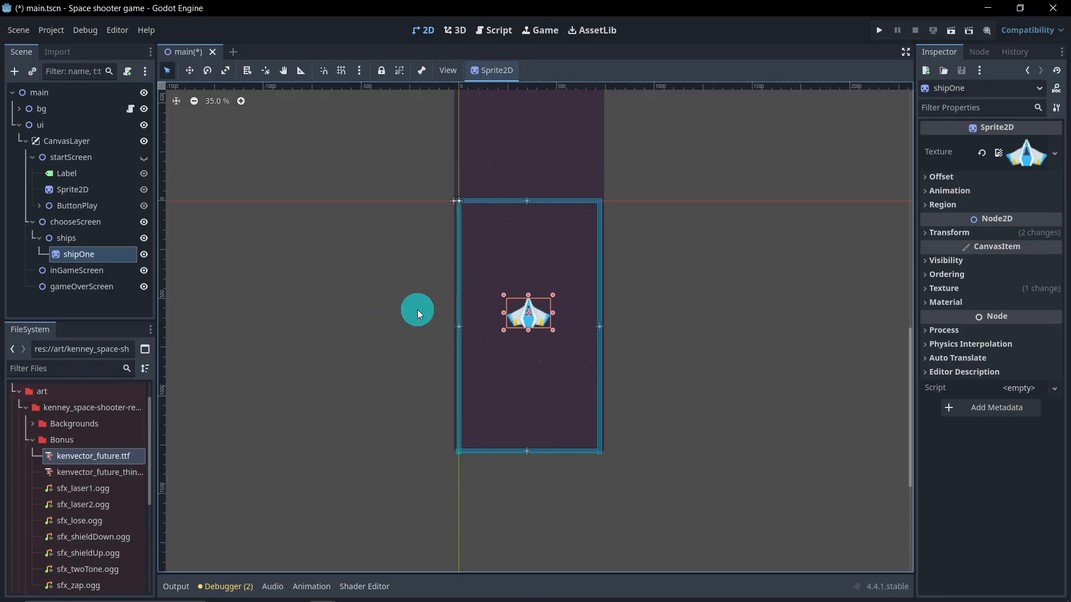
Step: Duplicate shipOne and rename the copy shipTwo
{"action": "left_click", "coordinate": [80, 257]}
{"action": "key", "text": "ctrl+d"}
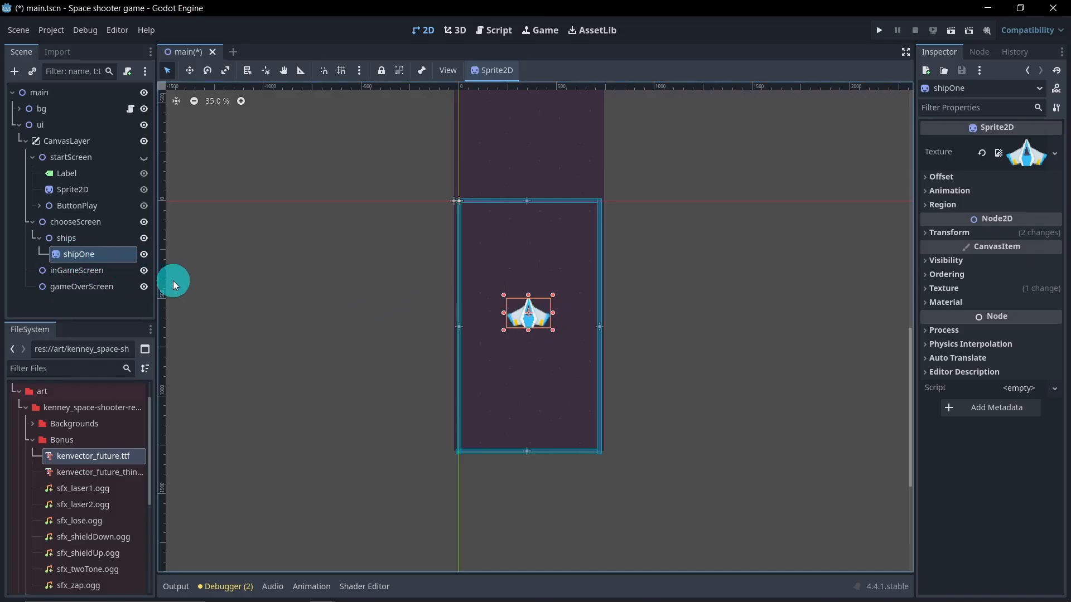
{"action": "double_click", "coordinate": [118, 271]}
{"action": "left_click", "coordinate": [105, 271]}
{"action": "key", "text": "BackSpace"}
{"action": "key", "text": "BackSpace"}
{"action": "key", "text": "BackSpace"}
{"action": "key", "text": "BackSpace"}
{"action": "type", "text": "Two"}
{"action": "key", "text": "Return"}
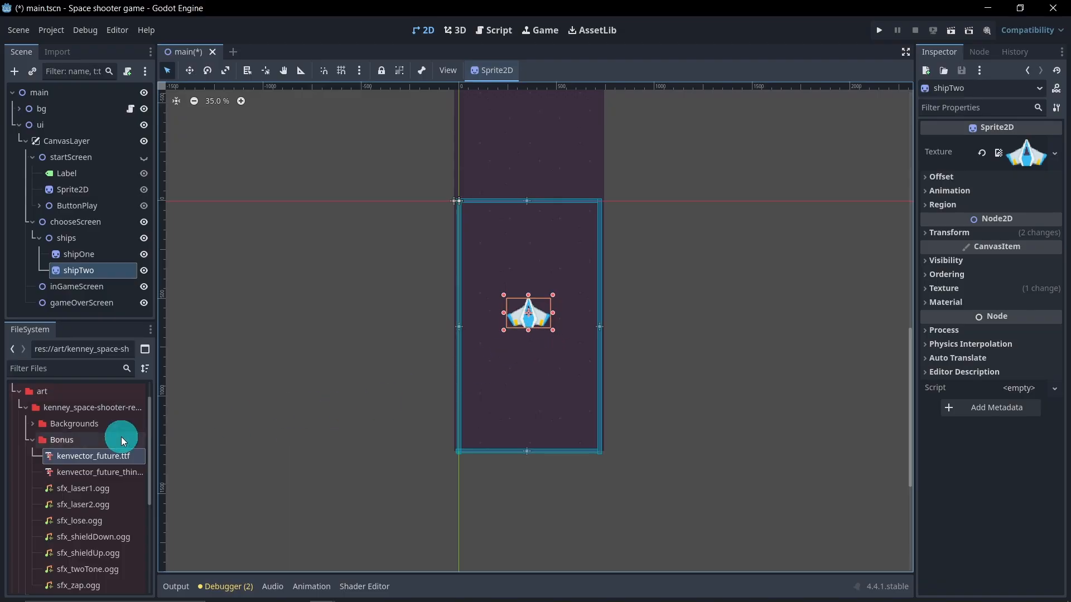
Step: Assign playerShip1_blue.png from the art PNG folder as shipTwo's texture
{"action": "left_click", "coordinate": [29, 438]}
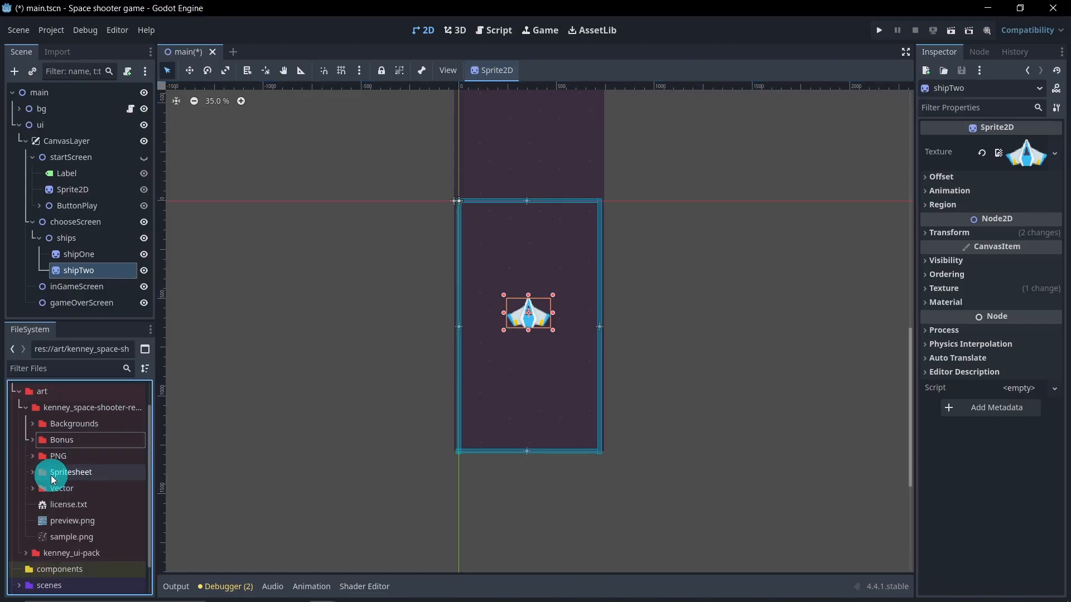
{"action": "left_click", "coordinate": [32, 456]}
{"action": "scroll", "coordinate": [72, 478], "scroll_direction": "down", "scroll_amount": 4}
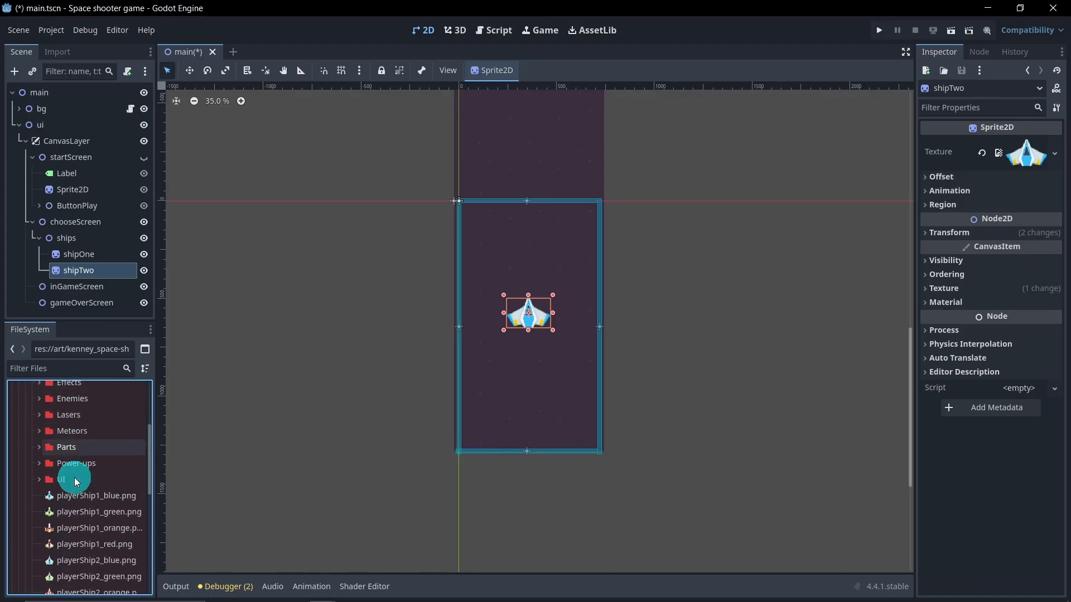
{"action": "scroll", "coordinate": [77, 482], "scroll_direction": "down", "scroll_amount": 1}
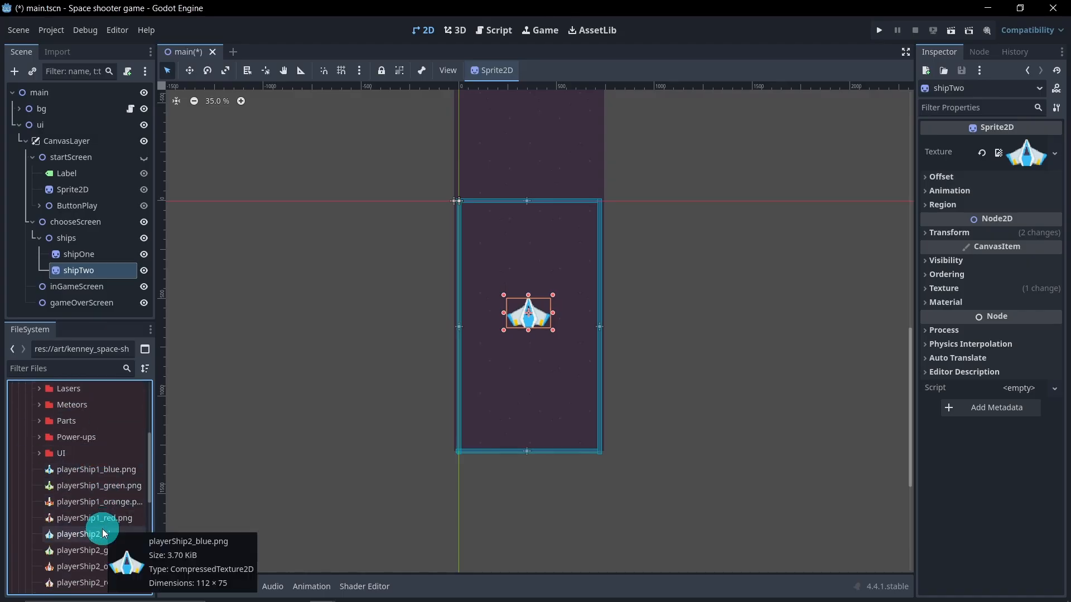
{"action": "scroll", "coordinate": [76, 449], "scroll_direction": "down", "scroll_amount": 2}
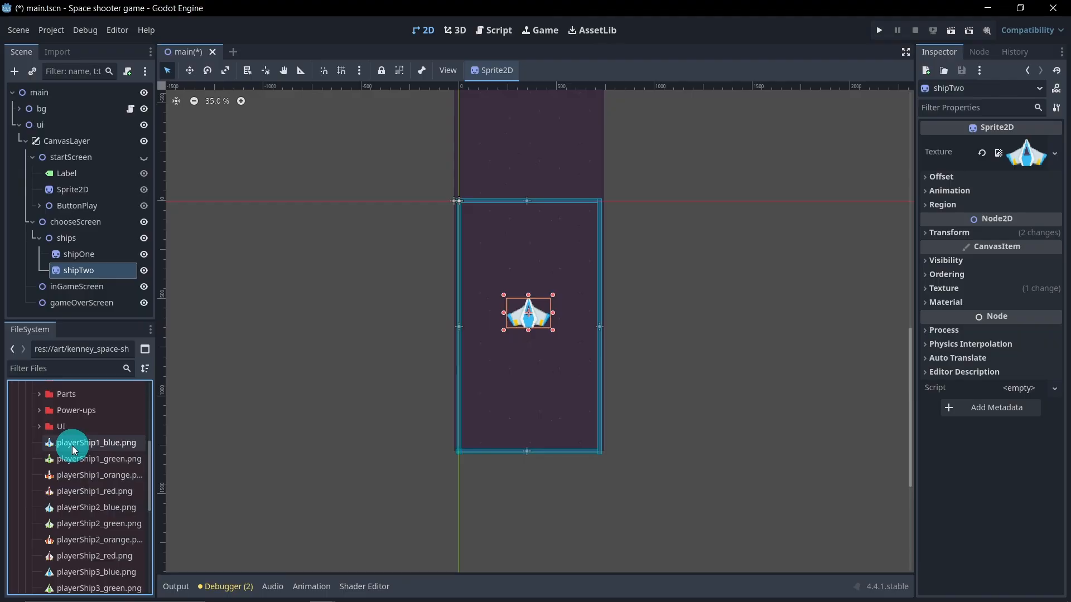
{"action": "left_click", "coordinate": [82, 445]}
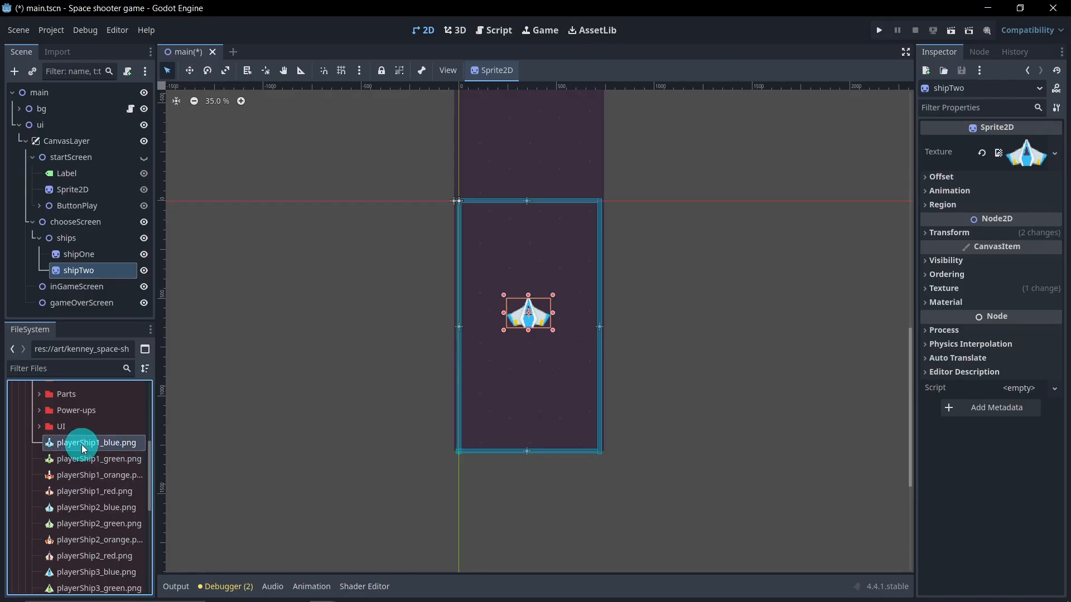
{"action": "left_click_drag", "start_coordinate": [83, 443], "coordinate": [1023, 155]}
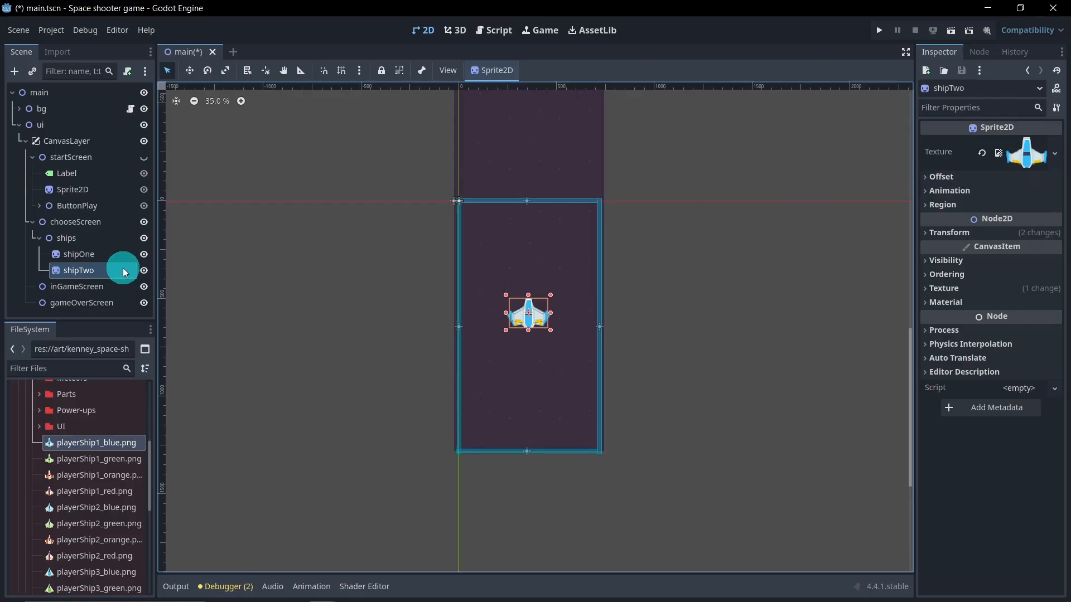
Step: Toggle shipOne's visibility off and back on to compare the two ship sprites
{"action": "left_click", "coordinate": [137, 255]}
{"action": "left_click", "coordinate": [380, 335]}
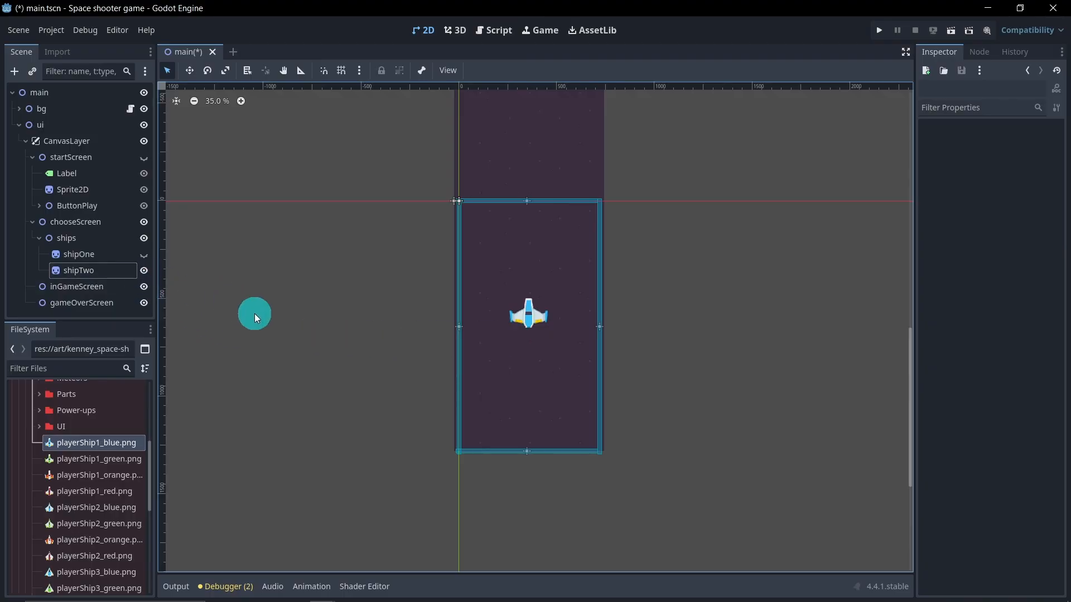
{"action": "left_click", "coordinate": [144, 255]}
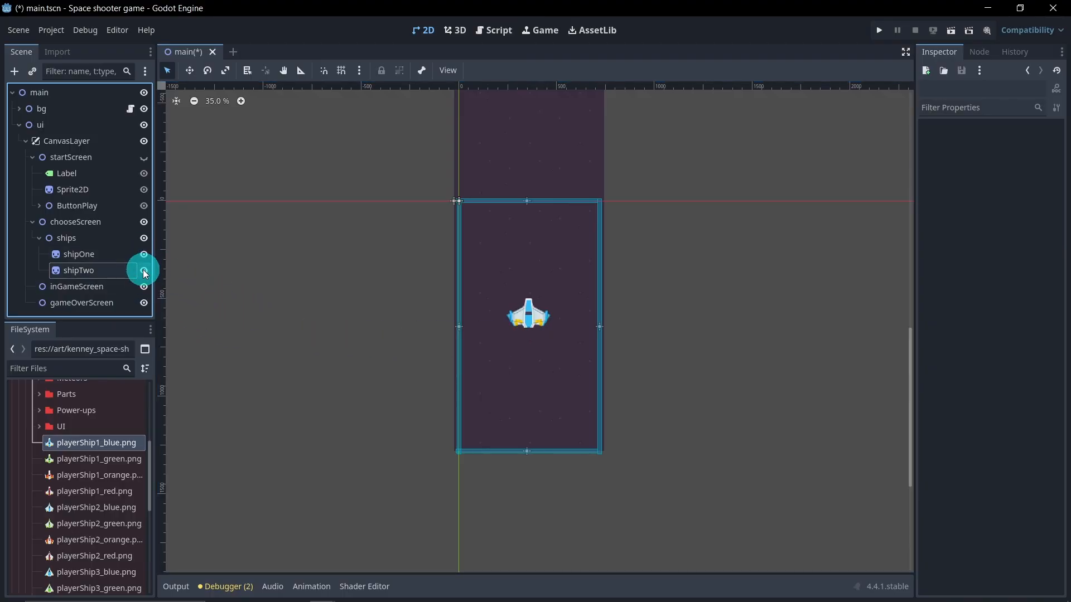
Step: Duplicate shipTwo and rename the copy shipThree
{"action": "left_click", "coordinate": [104, 271]}
{"action": "key", "text": "ctrl+d"}
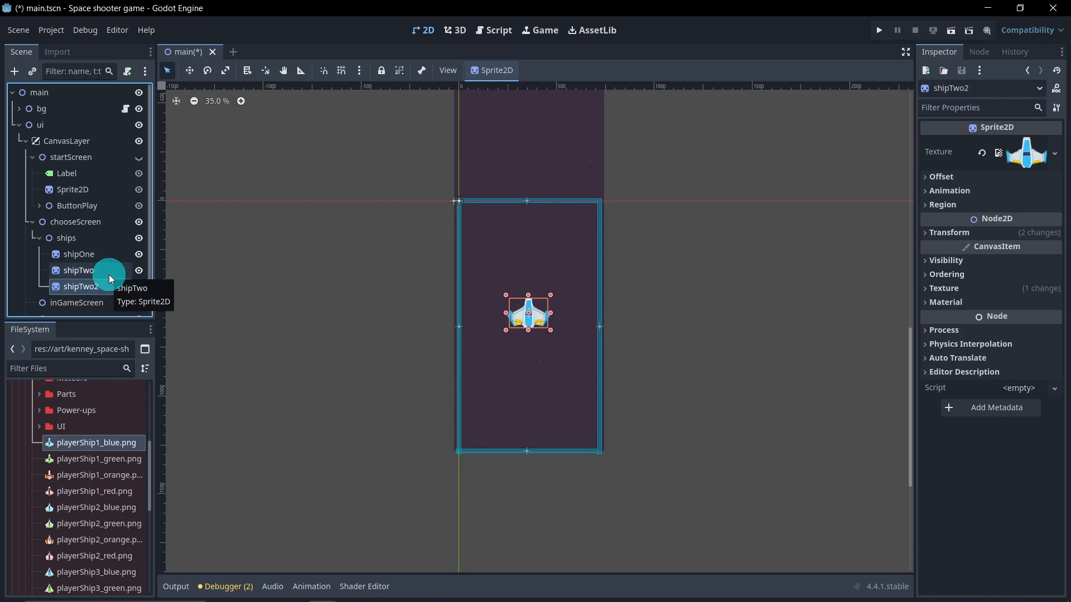
{"action": "double_click", "coordinate": [104, 285]}
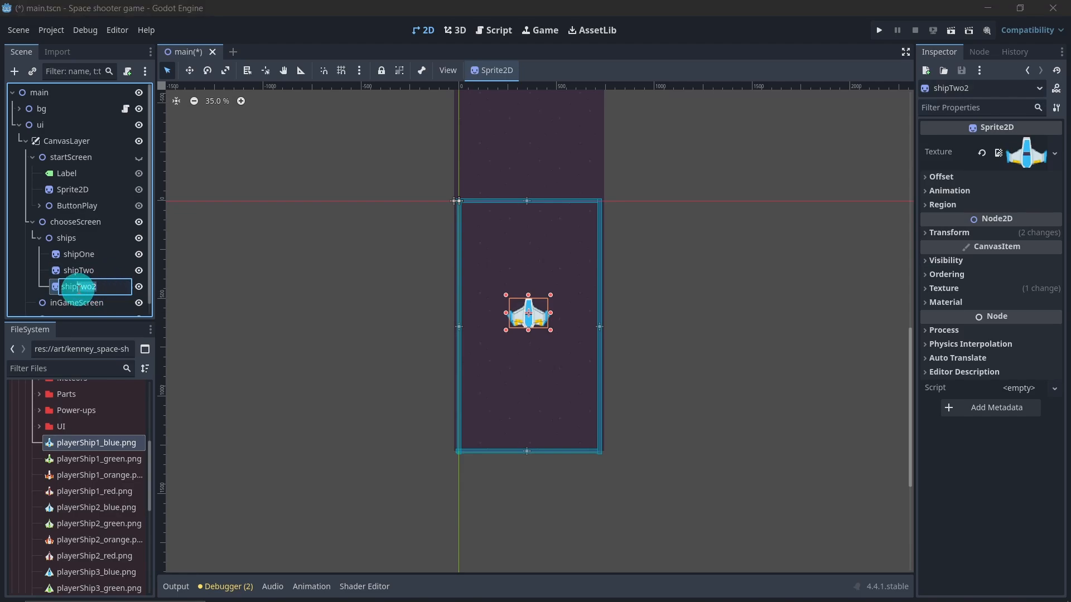
{"action": "left_click_drag", "start_coordinate": [78, 287], "coordinate": [262, 346]}
{"action": "type", "text": "Three"}
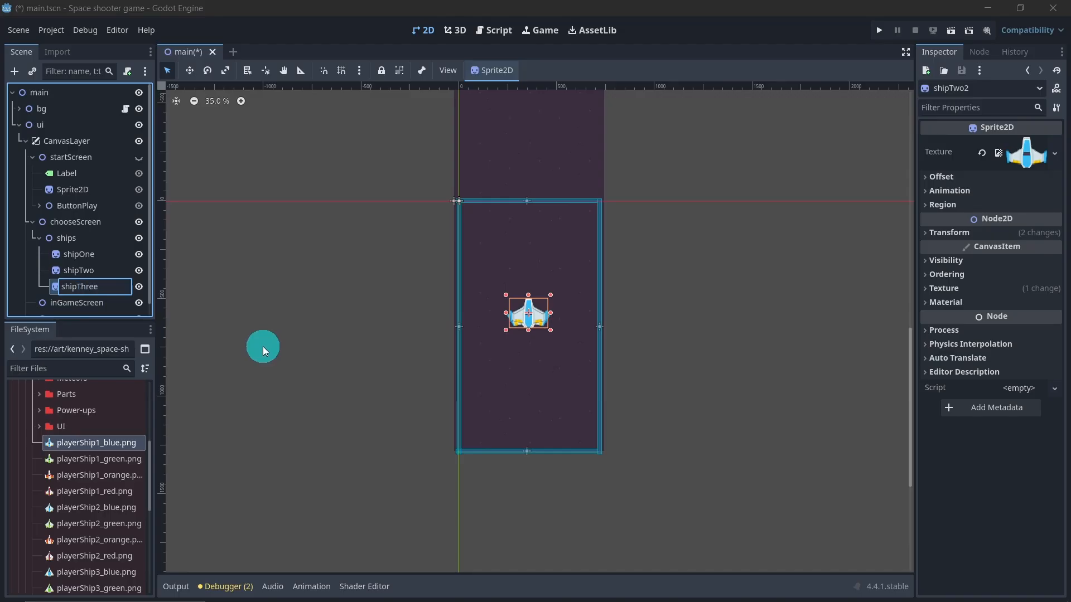
{"action": "key", "text": "Return"}
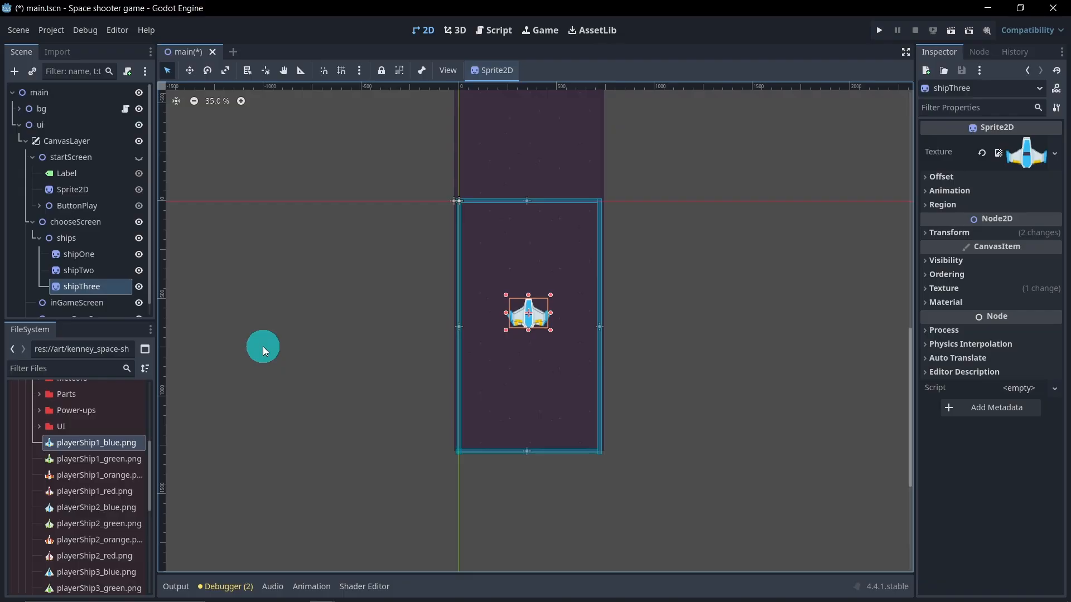
Step: Assign playerShip3_blue.png as shipThree's texture
{"action": "scroll", "coordinate": [89, 491], "scroll_direction": "down", "scroll_amount": 3}
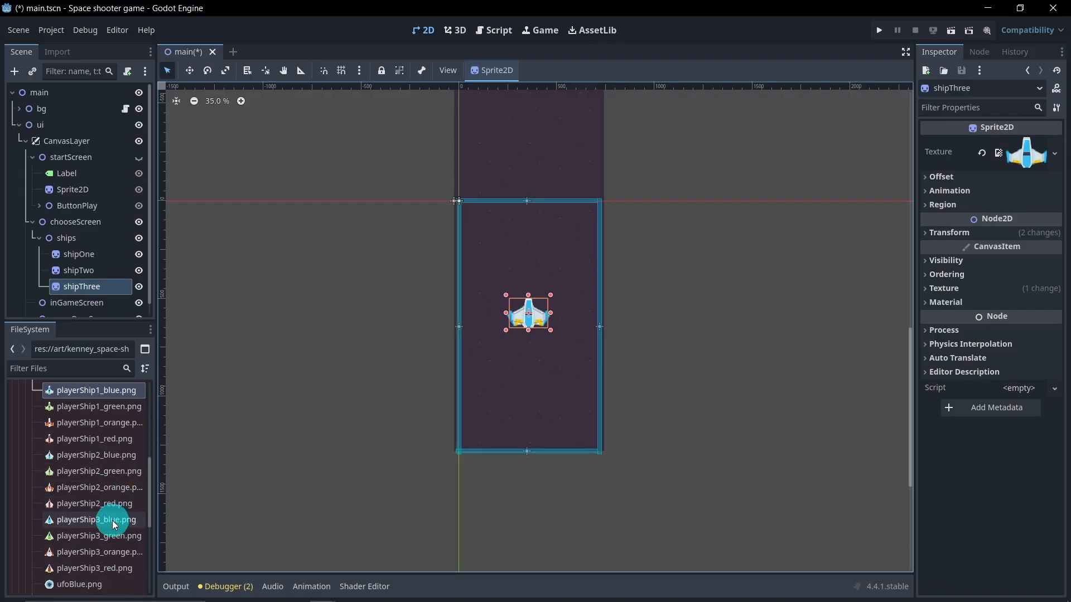
{"action": "mouse_move", "coordinate": [113, 525]}
{"action": "left_click_drag", "start_coordinate": [121, 525], "coordinate": [1026, 158]}
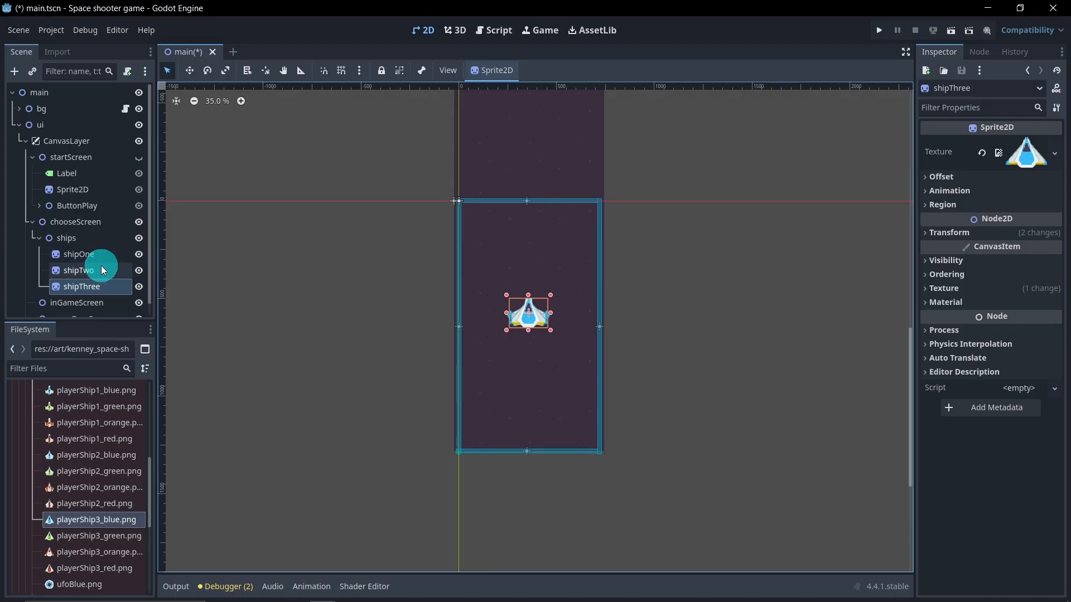
Step: Hide shipTwo and shipThree, then collapse the ships branch
{"action": "left_click", "coordinate": [138, 271]}
{"action": "left_click", "coordinate": [139, 286]}
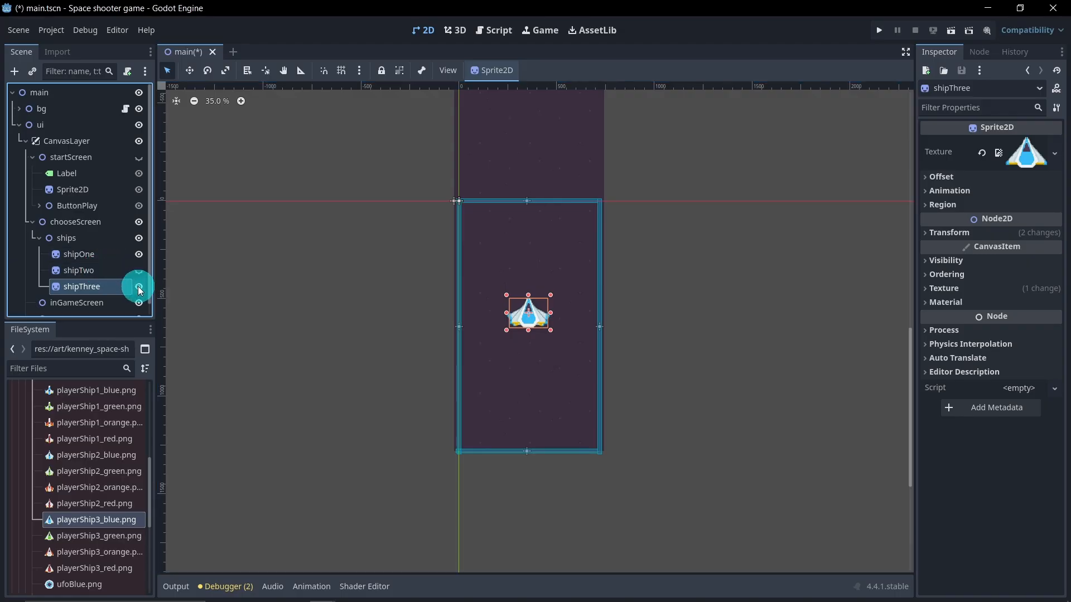
{"action": "scroll", "coordinate": [504, 341], "scroll_direction": "up", "scroll_amount": 3}
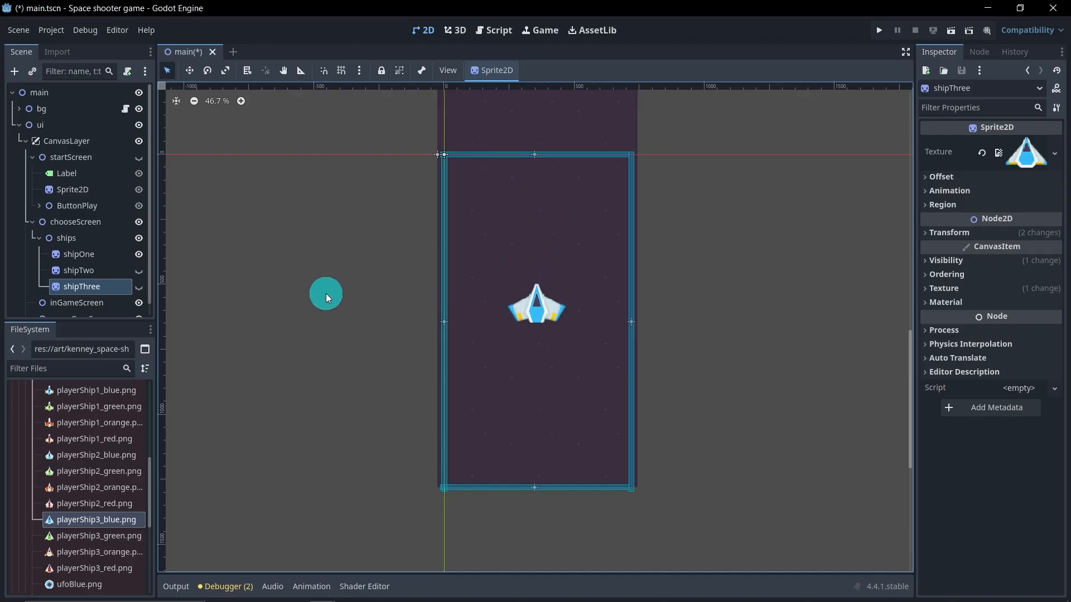
{"action": "left_click", "coordinate": [39, 238]}
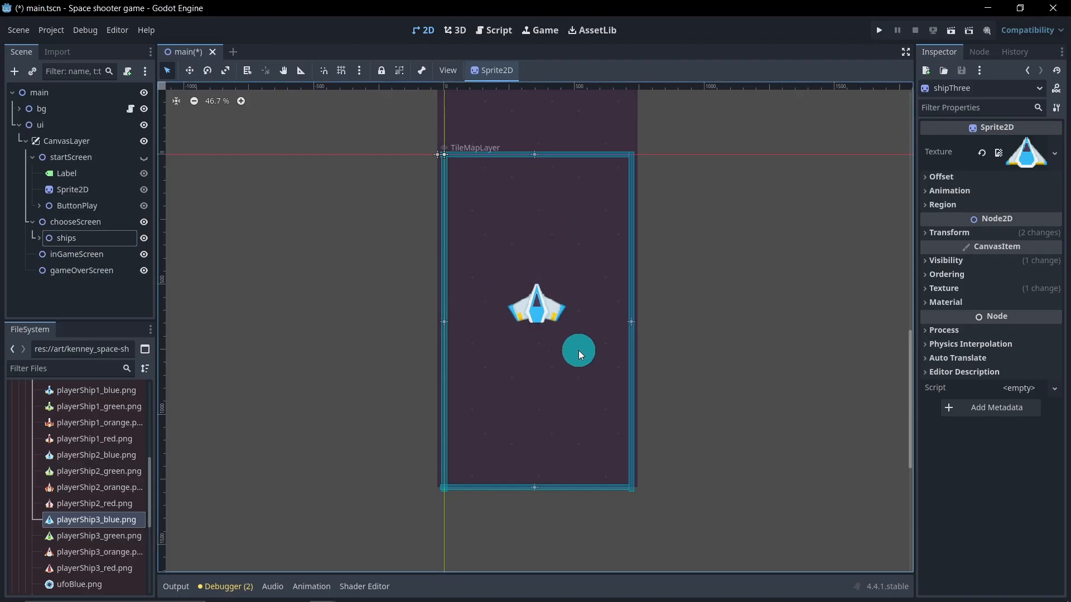
{"action": "right_click", "coordinate": [98, 225]}
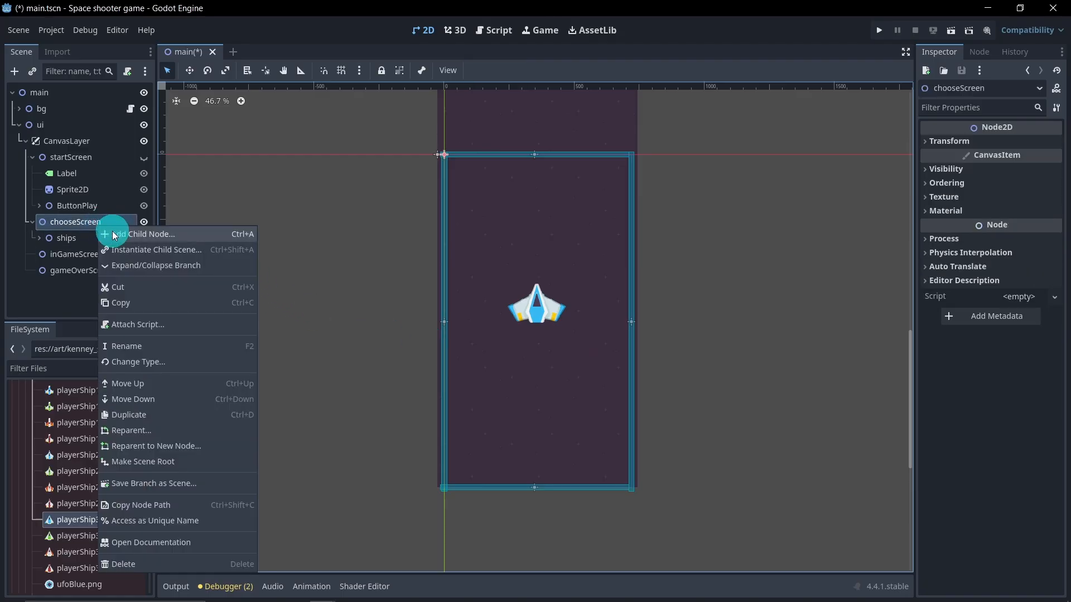
{"action": "left_click", "coordinate": [79, 225]}
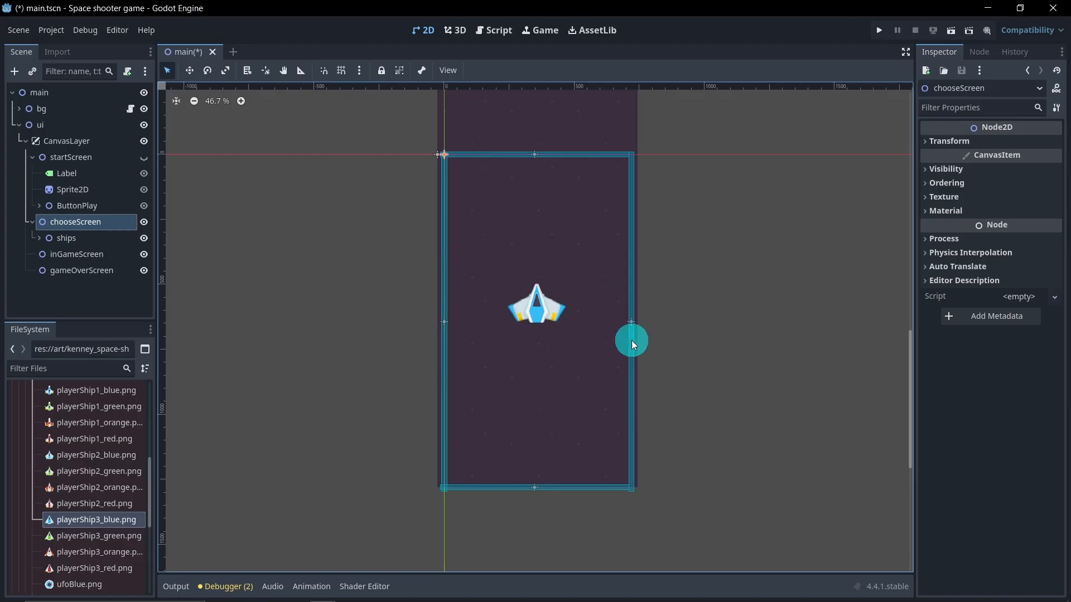
Step: Duplicate ButtonPlay and move the copy into chooseScreen
{"action": "left_click", "coordinate": [97, 206]}
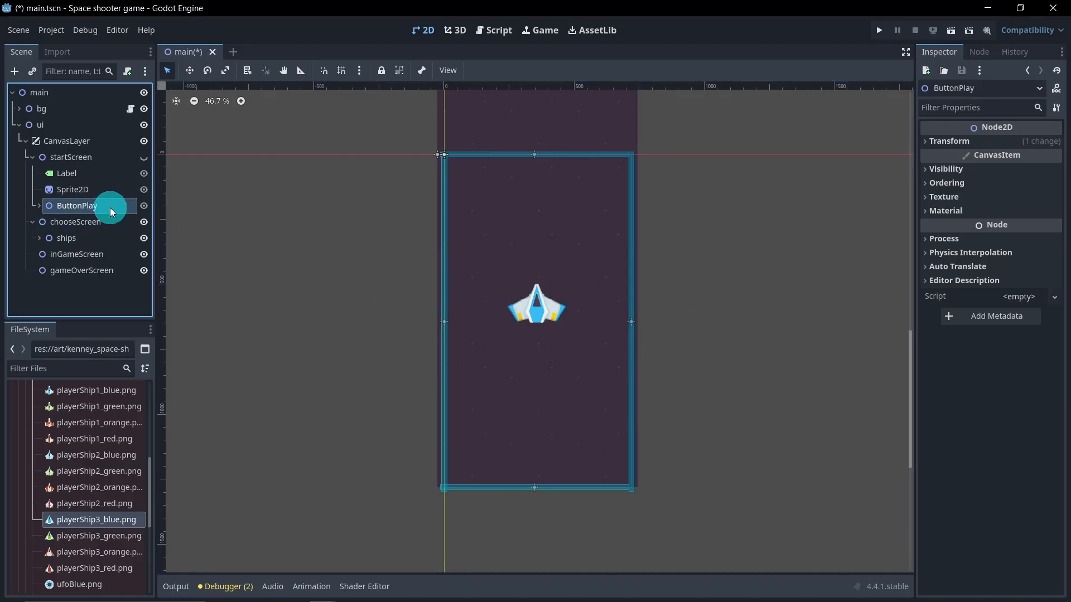
{"action": "key", "text": "ctrl+d"}
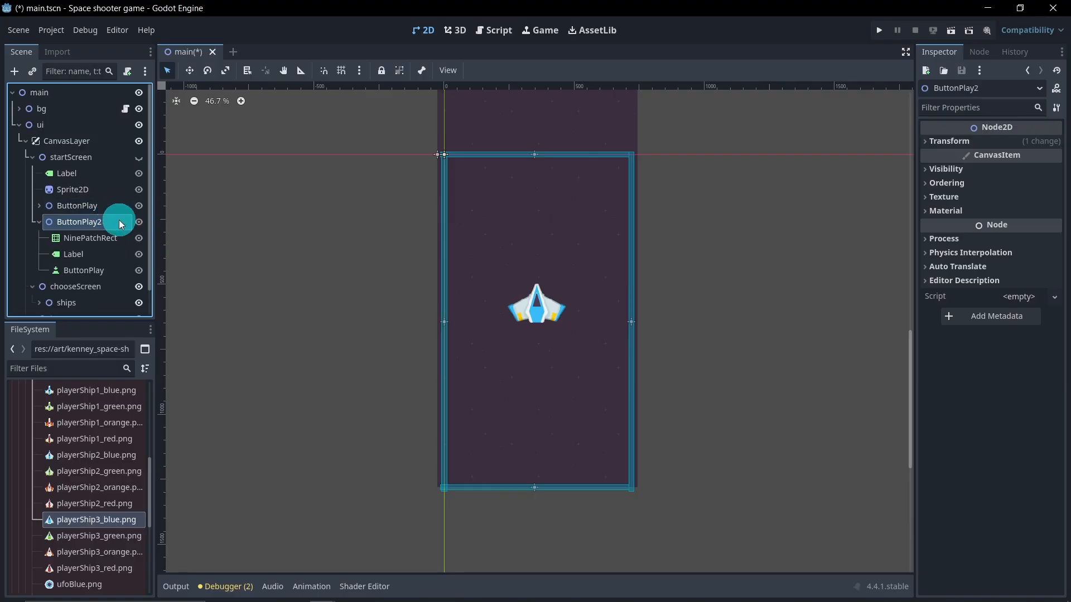
{"action": "left_click_drag", "start_coordinate": [105, 222], "coordinate": [97, 285]}
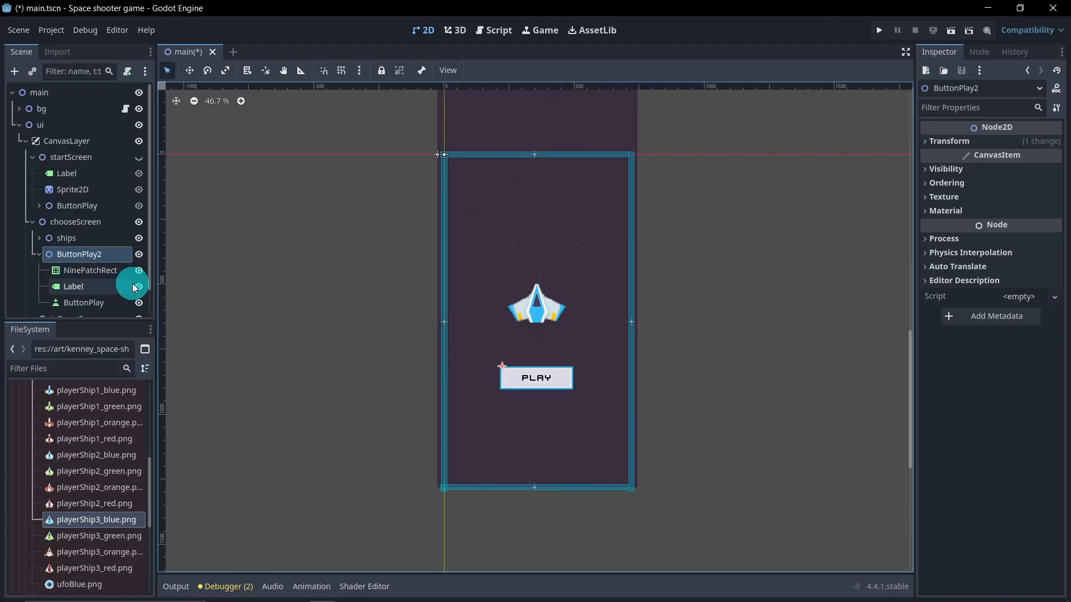
Step: Rename the copied button node ButtonChoose
{"action": "left_click", "coordinate": [117, 260]}
{"action": "left_click", "coordinate": [117, 260]}
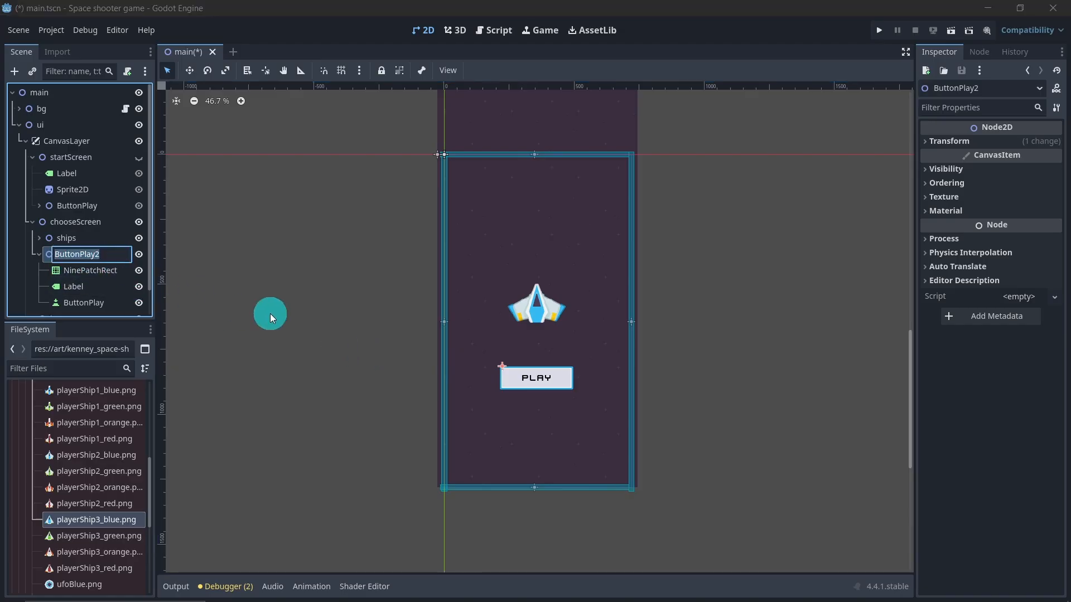
{"action": "type", "text": "ButtonC"}
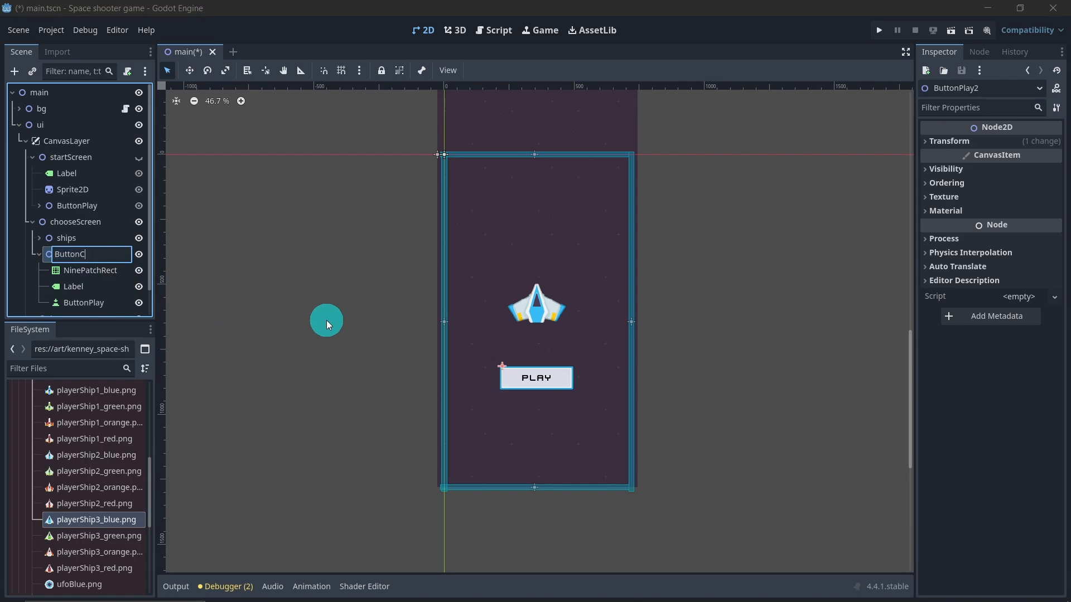
{"action": "type", "text": "hoose"}
{"action": "key", "text": "Return"}
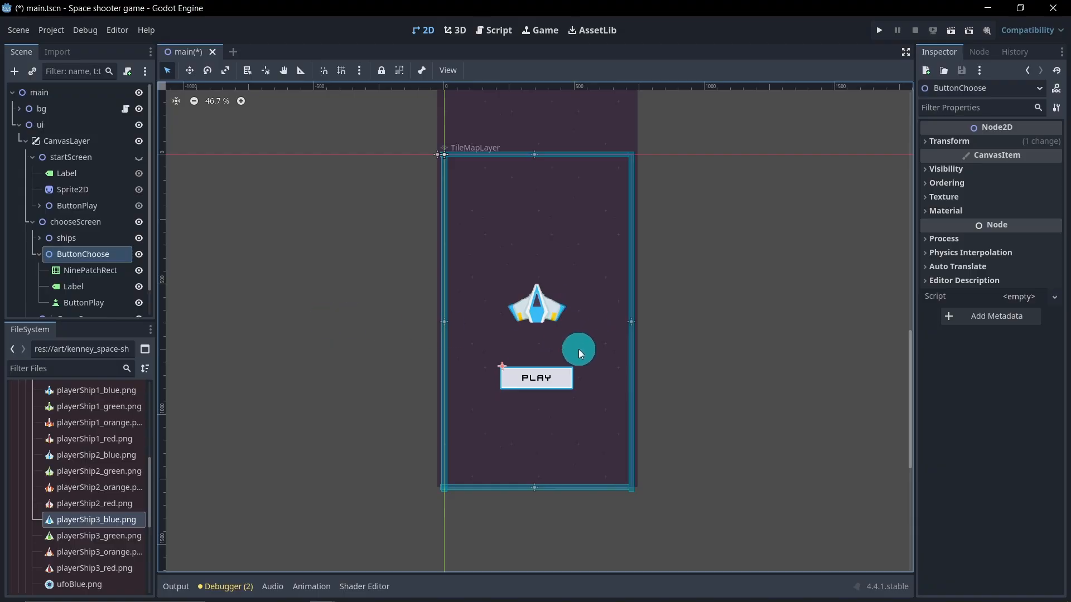
Step: Rename the inner ButtonPlay child of ButtonChoose to ButtonChoose
{"action": "scroll", "coordinate": [95, 287], "scroll_direction": "down", "scroll_amount": 2}
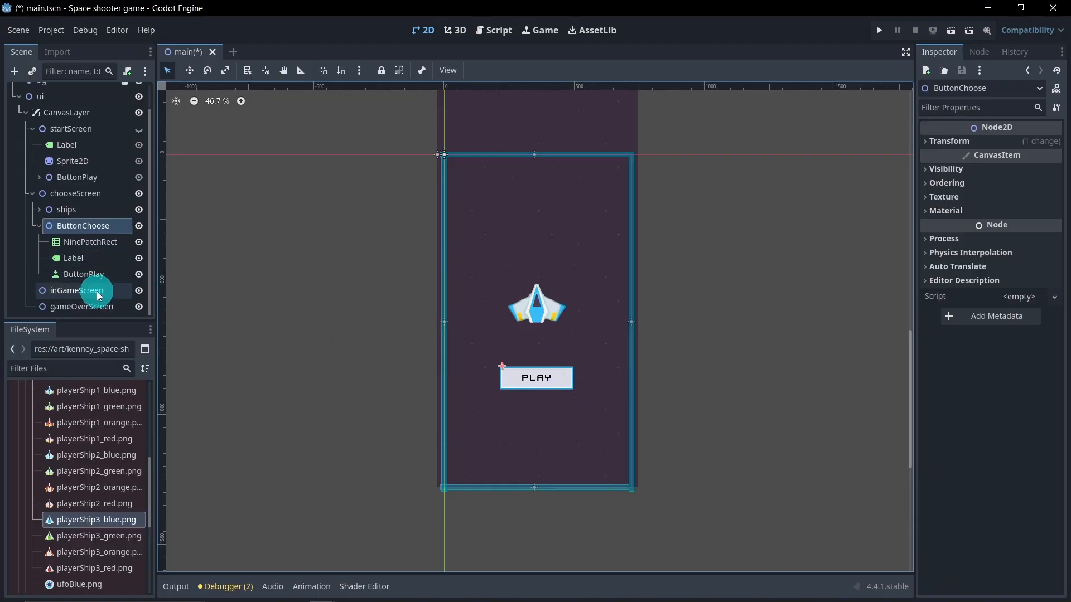
{"action": "double_click", "coordinate": [111, 274]}
{"action": "left_click", "coordinate": [112, 274]}
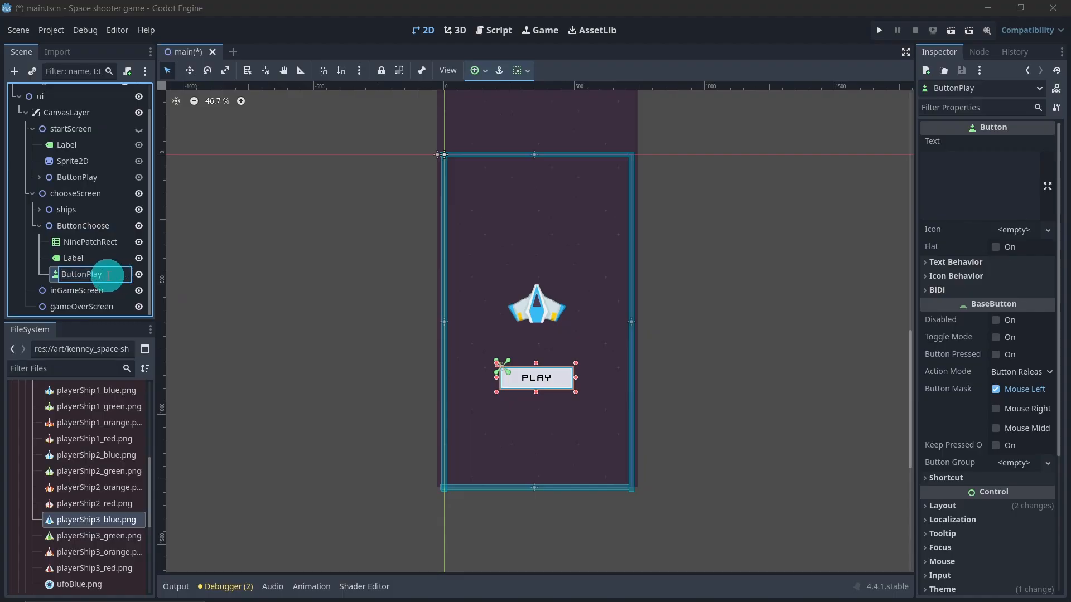
{"action": "key", "text": "BackSpace"}
{"action": "key", "text": "BackSpace"}
{"action": "key", "text": "BackSpace"}
{"action": "key", "text": "BackSpace"}
{"action": "type", "text": "C"}
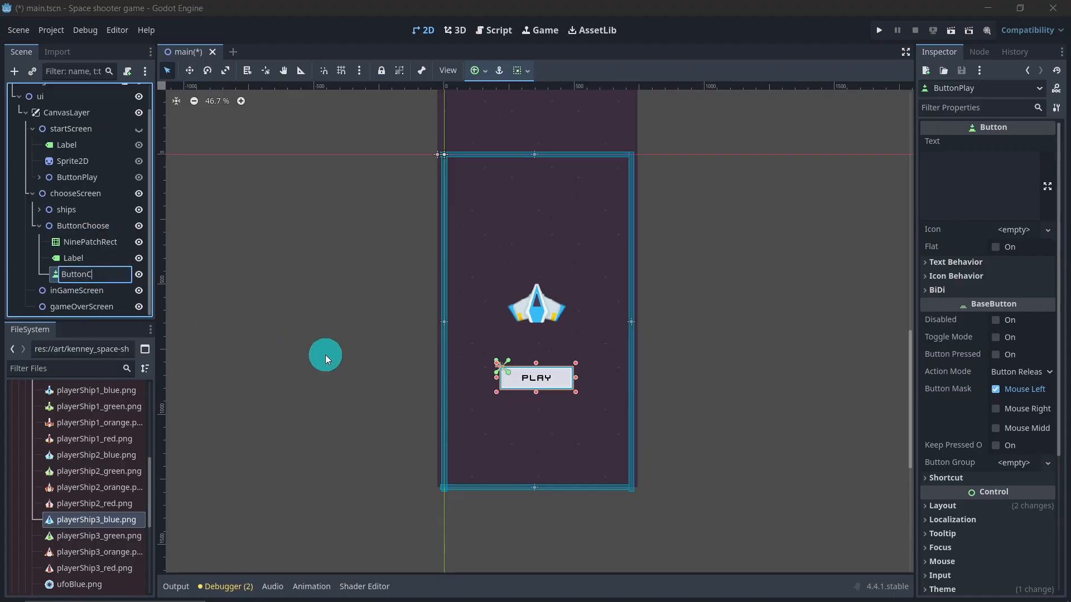
{"action": "type", "text": "hoose"}
{"action": "key", "text": "Return"}
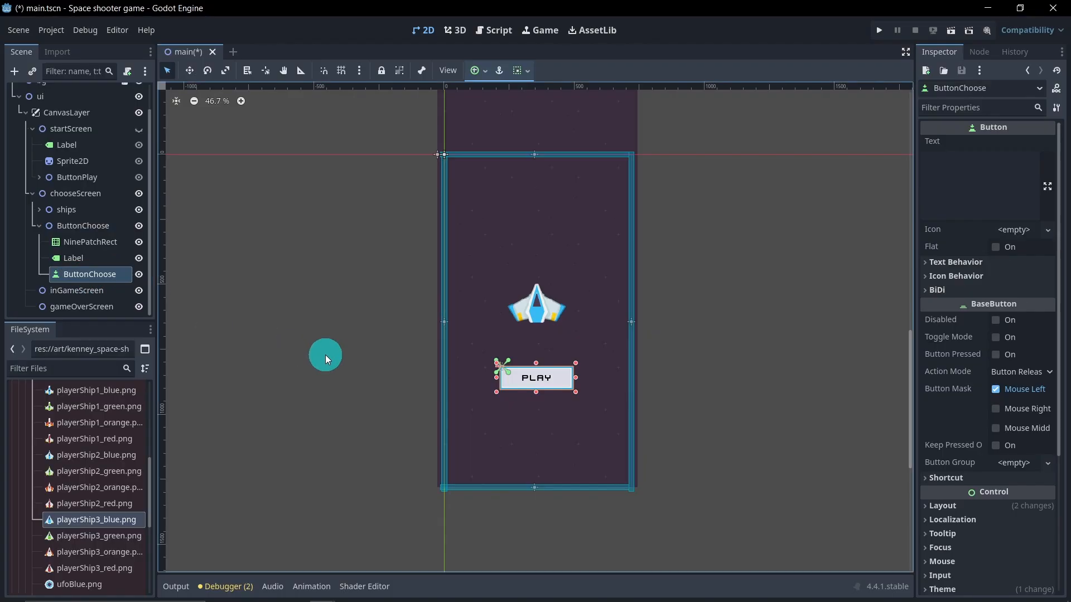
Step: Set the ButtonChoose label's text to Choose
{"action": "left_click", "coordinate": [108, 257]}
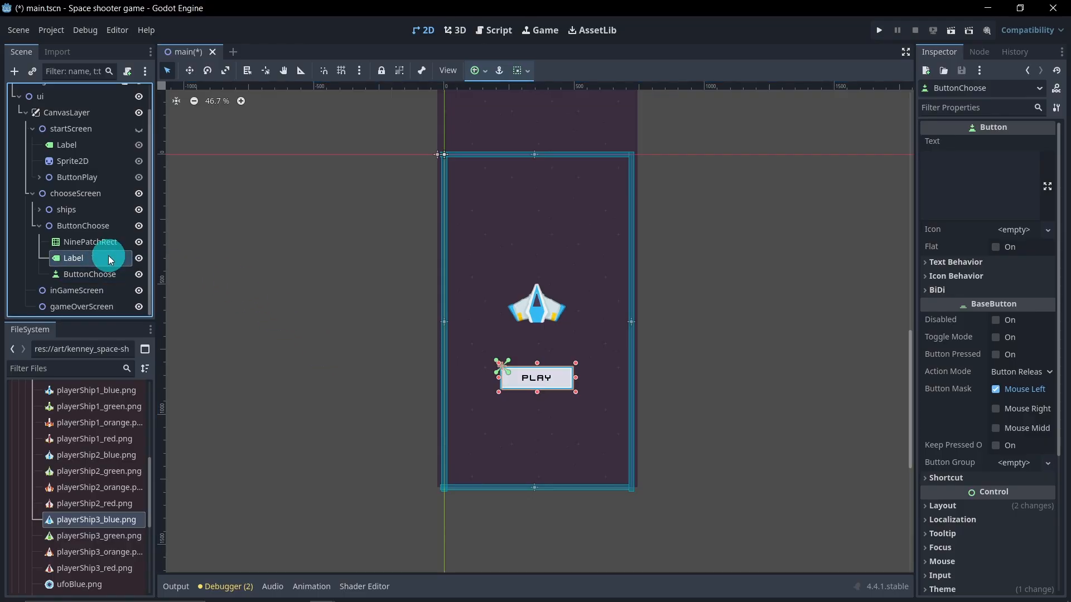
{"action": "left_click", "coordinate": [956, 169]}
{"action": "type", "text": "Play"}
{"action": "left_click_drag", "start_coordinate": [955, 169], "coordinate": [919, 160]}
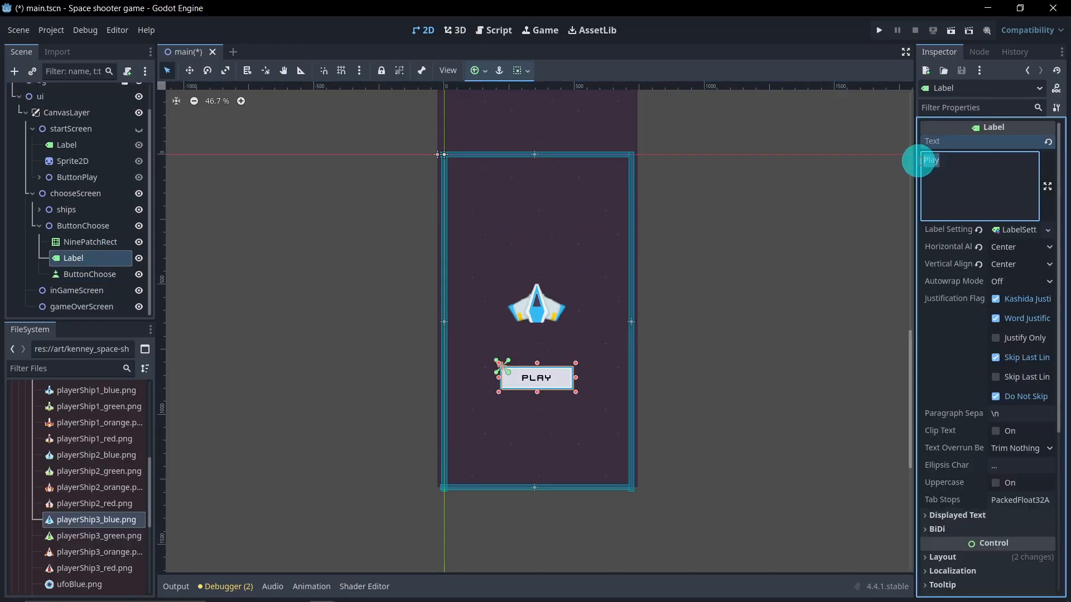
{"action": "type", "text": "Choose"}
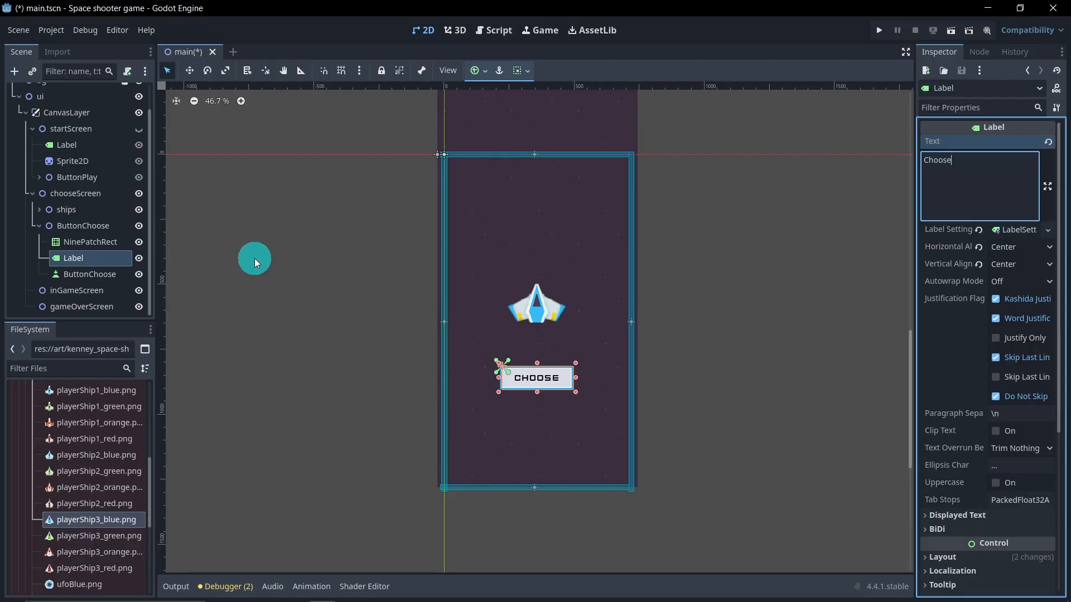
Step: Move ButtonChoose lower on the chooseScreen, below the ship sprite
{"action": "left_click", "coordinate": [83, 226]}
{"action": "left_click", "coordinate": [189, 72]}
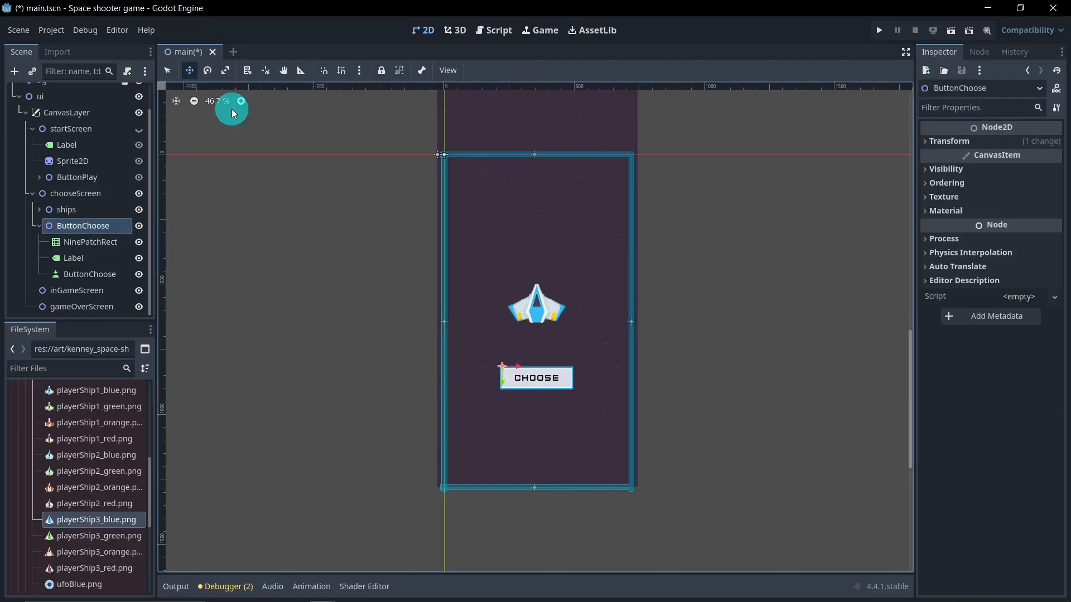
{"action": "left_click_drag", "start_coordinate": [499, 383], "coordinate": [502, 414]}
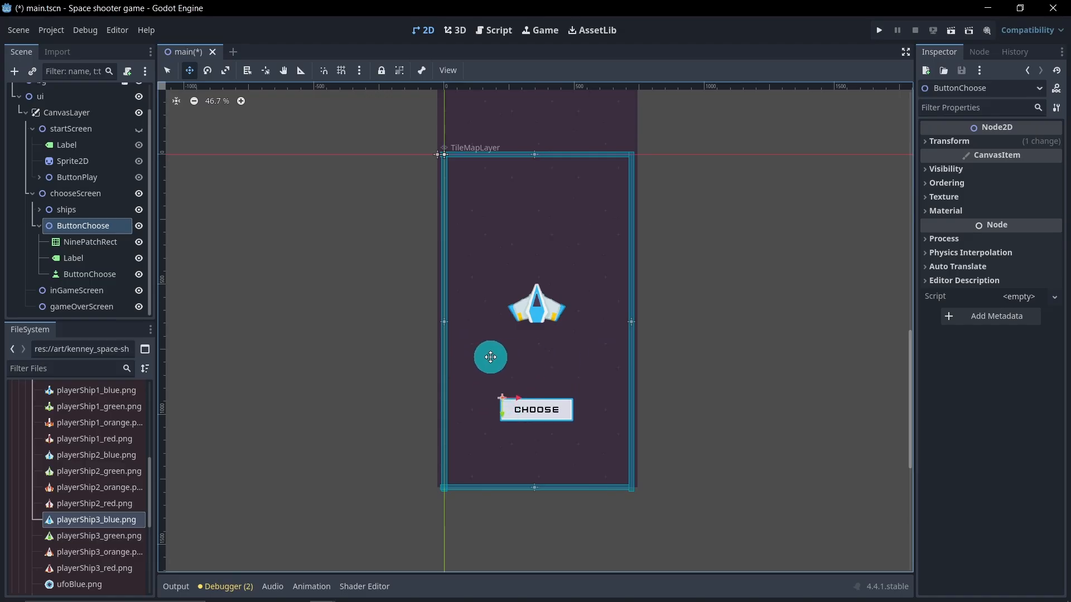
Step: Duplicate ButtonChoose and rename the copy ButtonShipOne
{"action": "left_click", "coordinate": [38, 226]}
{"action": "left_click", "coordinate": [94, 241]}
{"action": "left_click", "coordinate": [100, 256]}
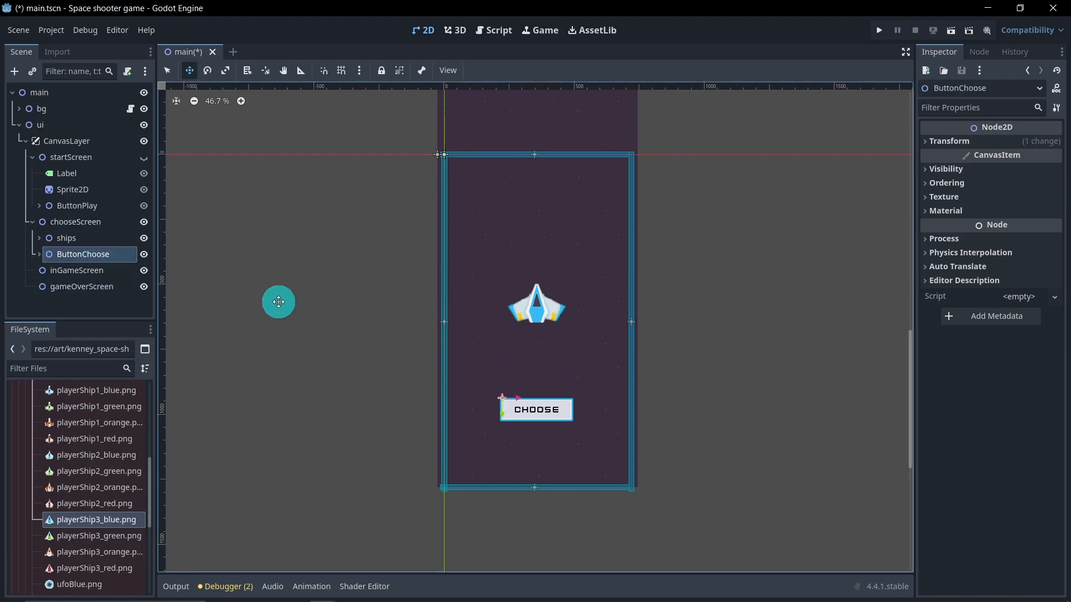
{"action": "key", "text": "ctrl+d"}
{"action": "double_click", "coordinate": [119, 246]}
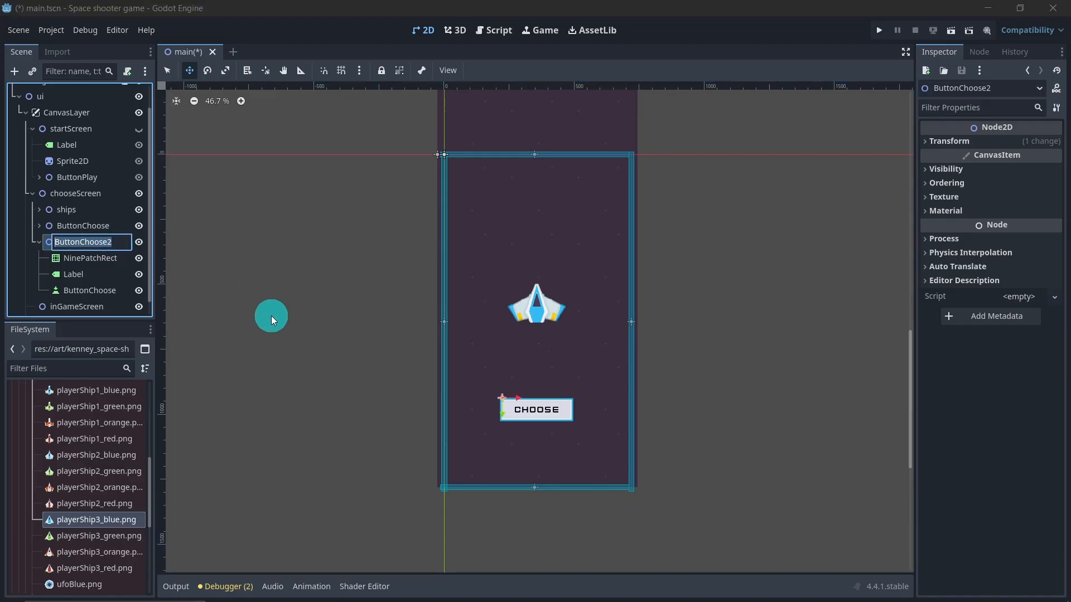
{"action": "type", "text": "ButtonShipOne"}
{"action": "key", "text": "Return"}
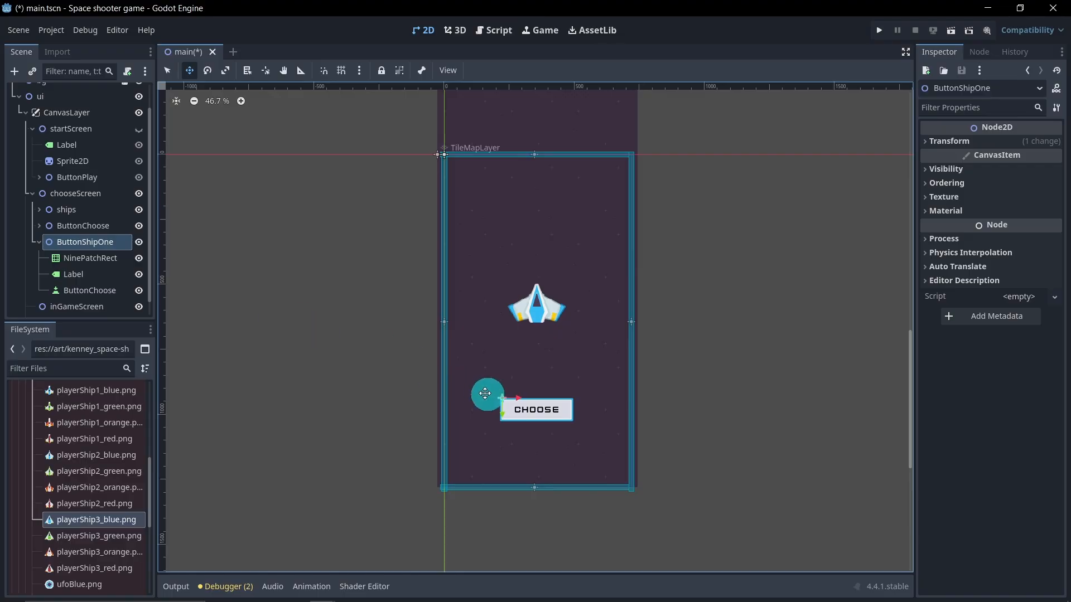
Step: Shrink ButtonShipOne's NinePatchRect and Label to about half the button's original width
{"action": "left_click", "coordinate": [92, 259]}
{"action": "left_click", "coordinate": [166, 70]}
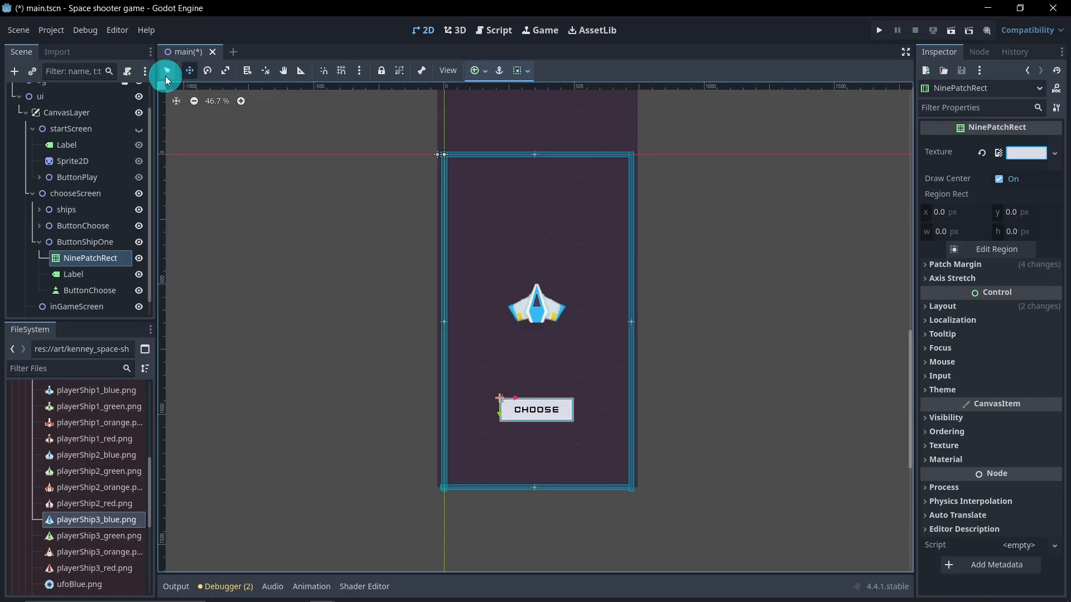
{"action": "left_click_drag", "start_coordinate": [576, 413], "coordinate": [538, 410]}
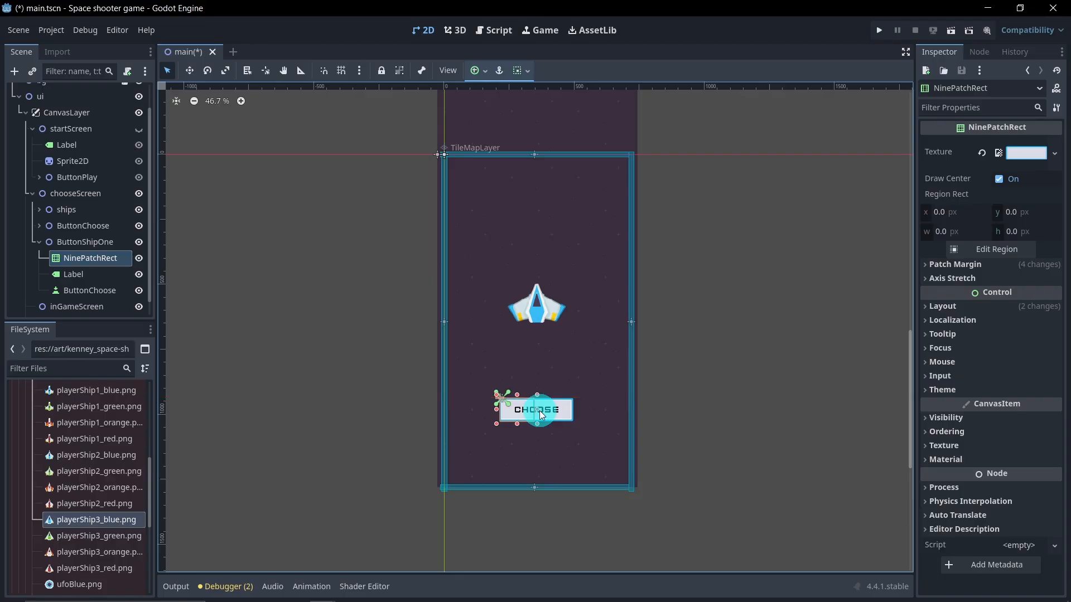
{"action": "scroll", "coordinate": [534, 422], "scroll_direction": "up", "scroll_amount": 2}
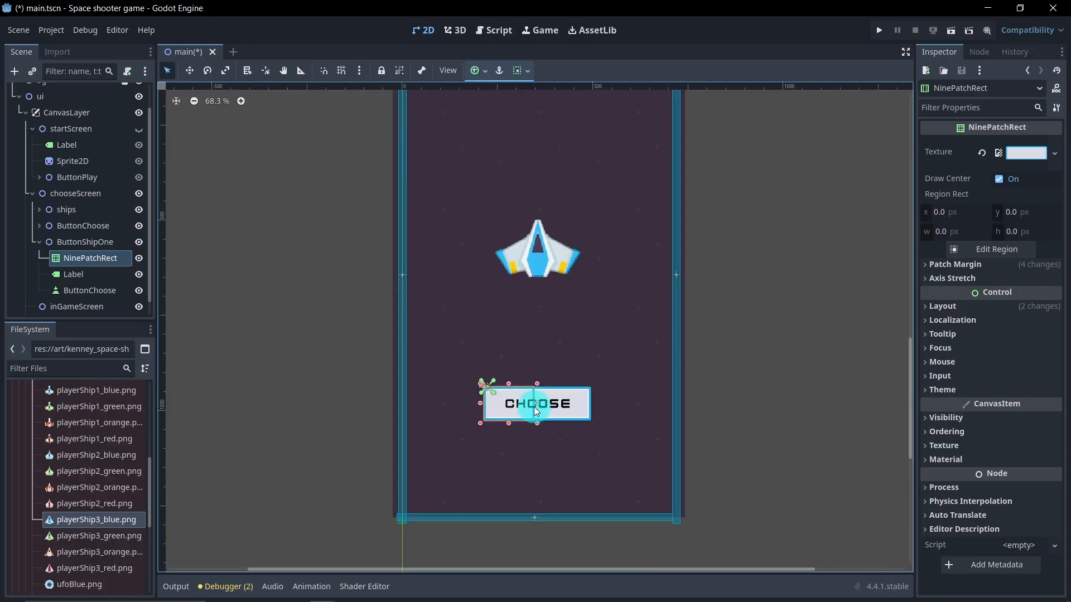
{"action": "left_click_drag", "start_coordinate": [537, 403], "coordinate": [544, 406]}
{"action": "left_click", "coordinate": [92, 275]}
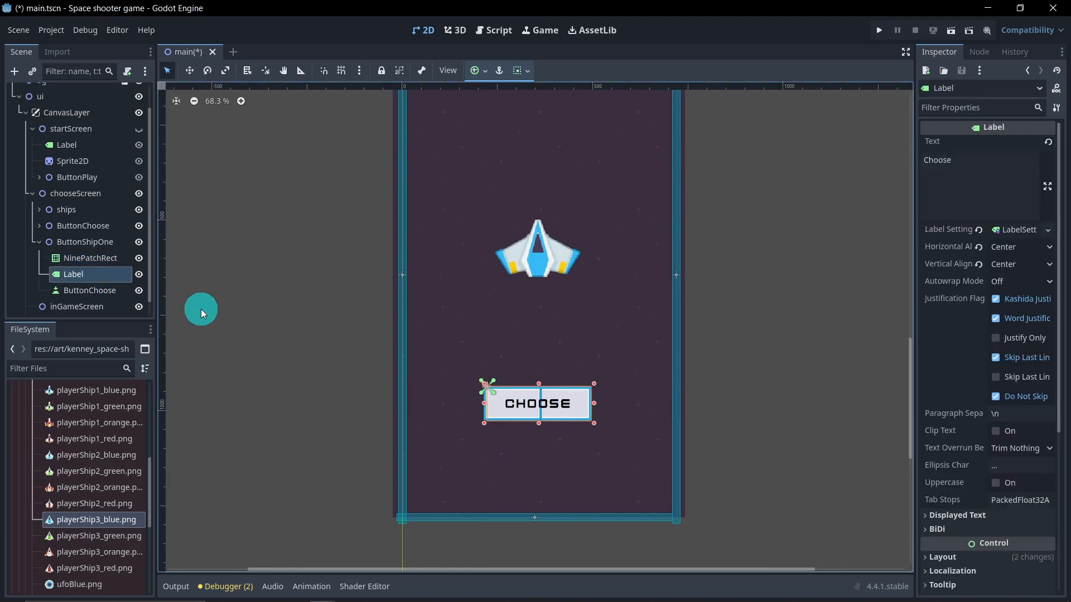
{"action": "left_click_drag", "start_coordinate": [594, 407], "coordinate": [519, 400]}
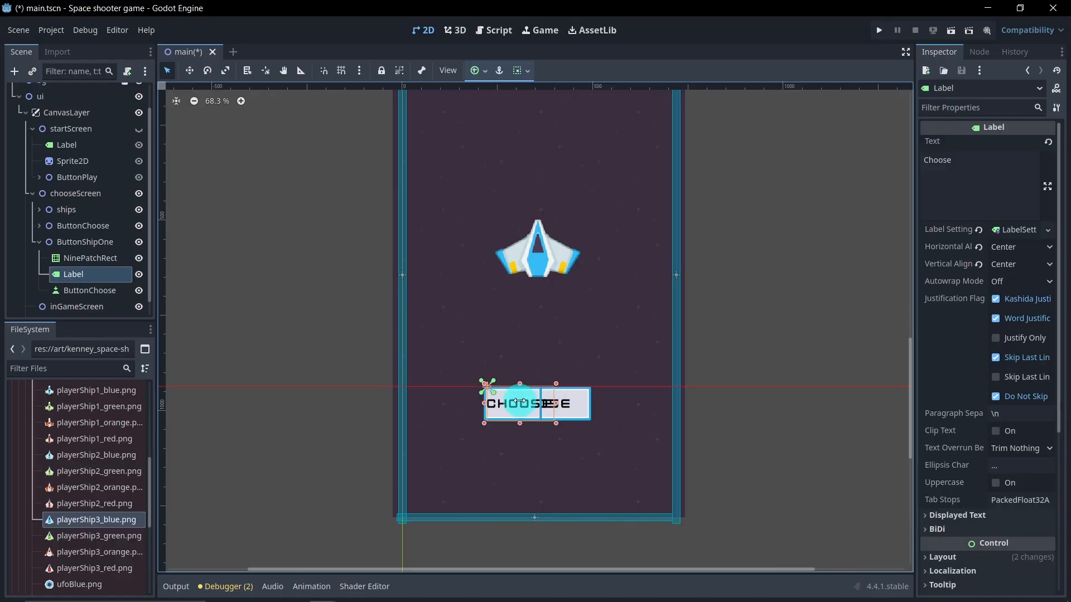
Step: Set the ButtonShipOne label's text to Ace
{"action": "scroll", "coordinate": [546, 417], "scroll_direction": "up", "scroll_amount": 1}
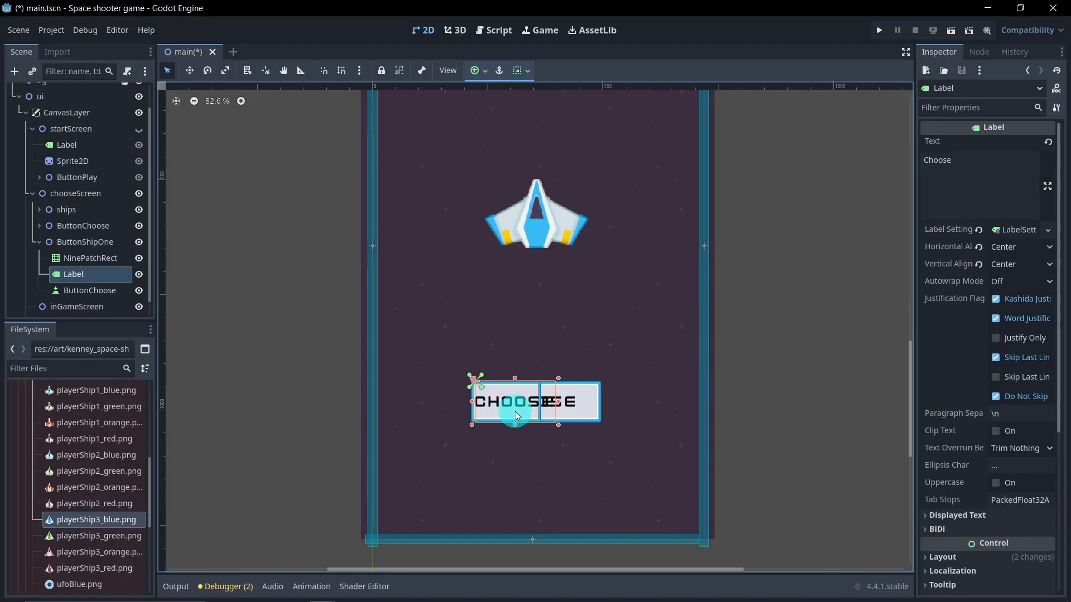
{"action": "left_click", "coordinate": [975, 175]}
{"action": "left_click_drag", "start_coordinate": [961, 165], "coordinate": [917, 161]}
{"action": "type", "text": "Ace"}
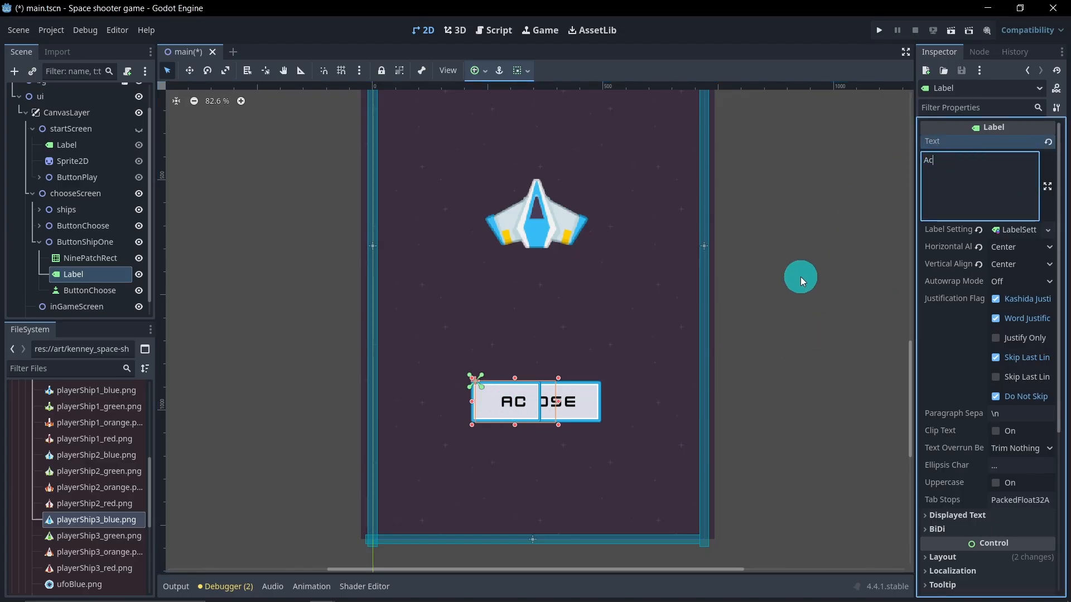
{"action": "left_click", "coordinate": [557, 400]}
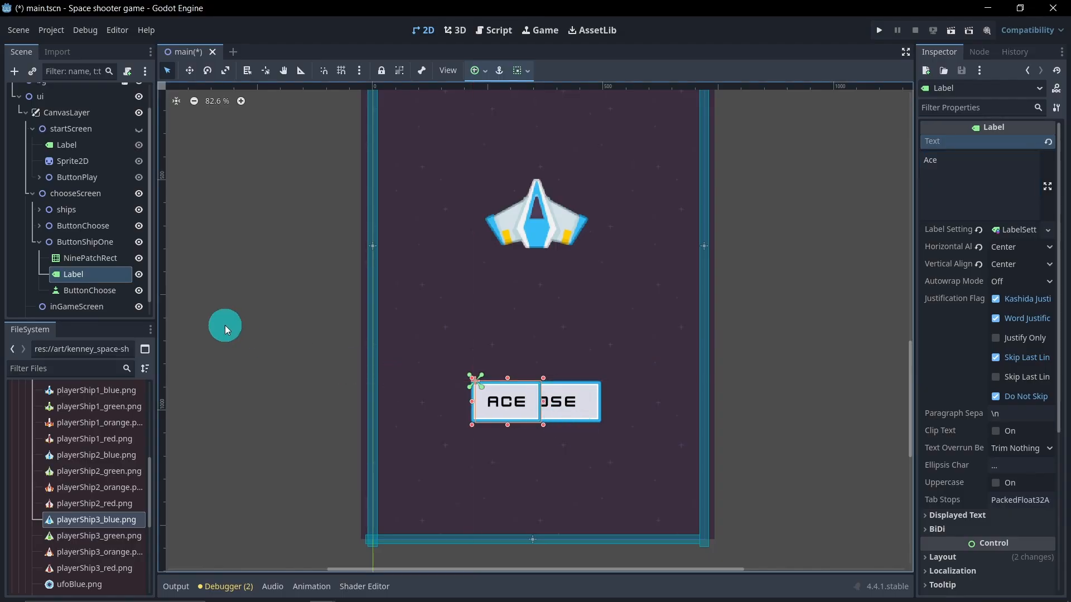
Step: Rename ButtonShipOne's inner button child to ButtonShipOne
{"action": "left_click", "coordinate": [119, 294]}
{"action": "double_click", "coordinate": [119, 294]}
{"action": "left_click_drag", "start_coordinate": [121, 294], "coordinate": [86, 292]}
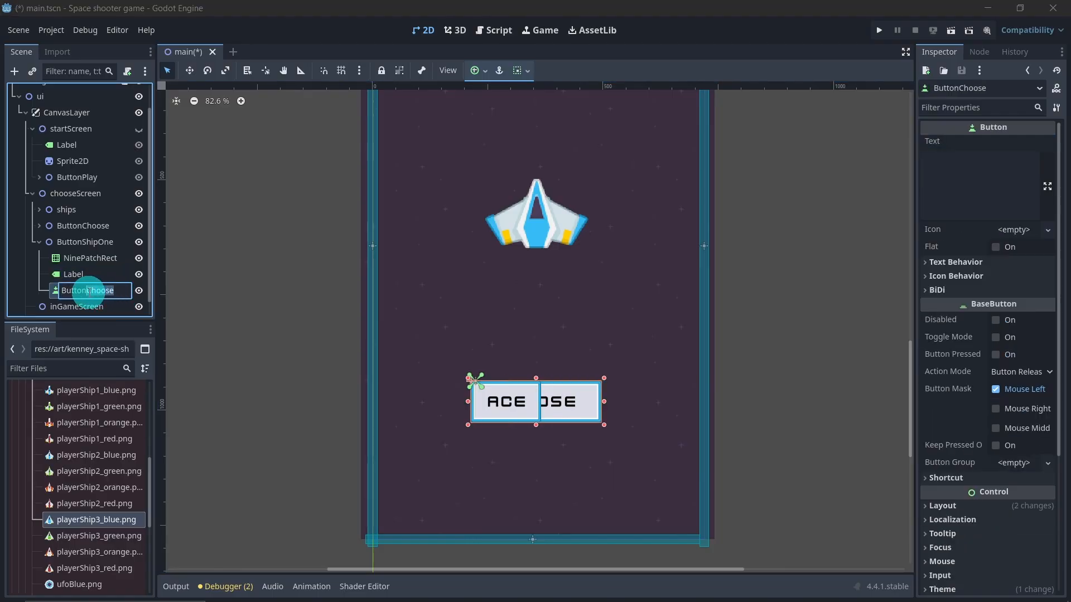
{"action": "type", "text": "Sh"}
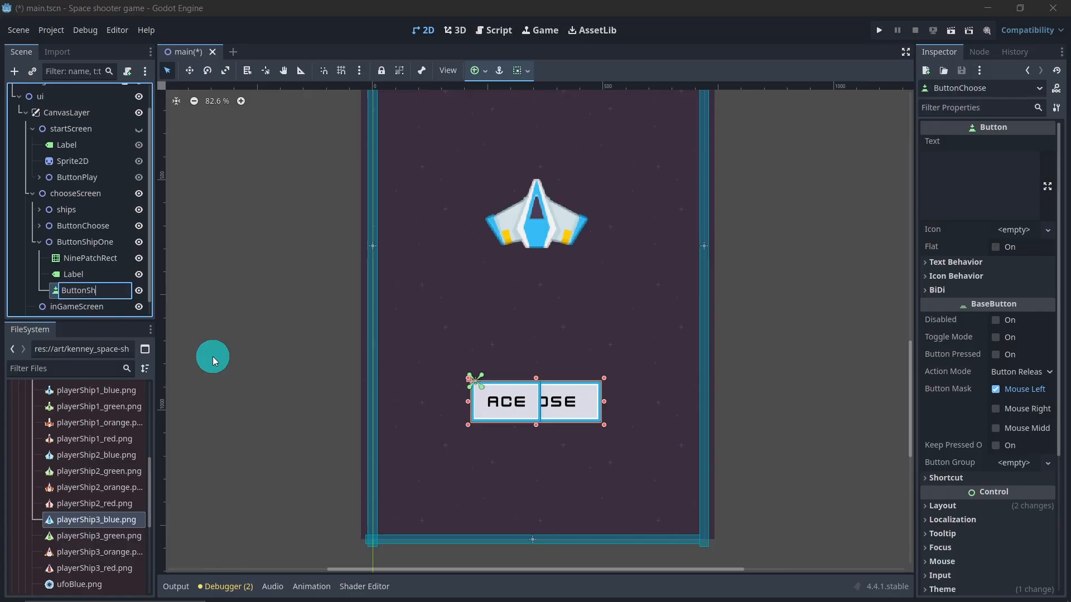
{"action": "type", "text": "ipOne"}
{"action": "key", "text": "Return"}
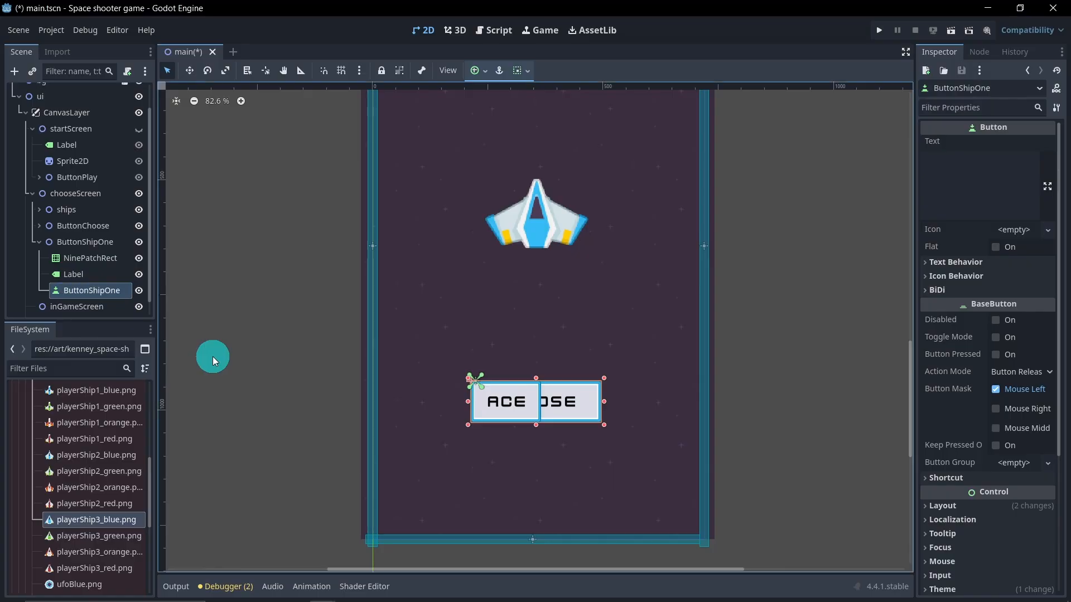
Step: Move ButtonShipOne up to the left side of the screen, above ButtonChoose
{"action": "left_click", "coordinate": [89, 242]}
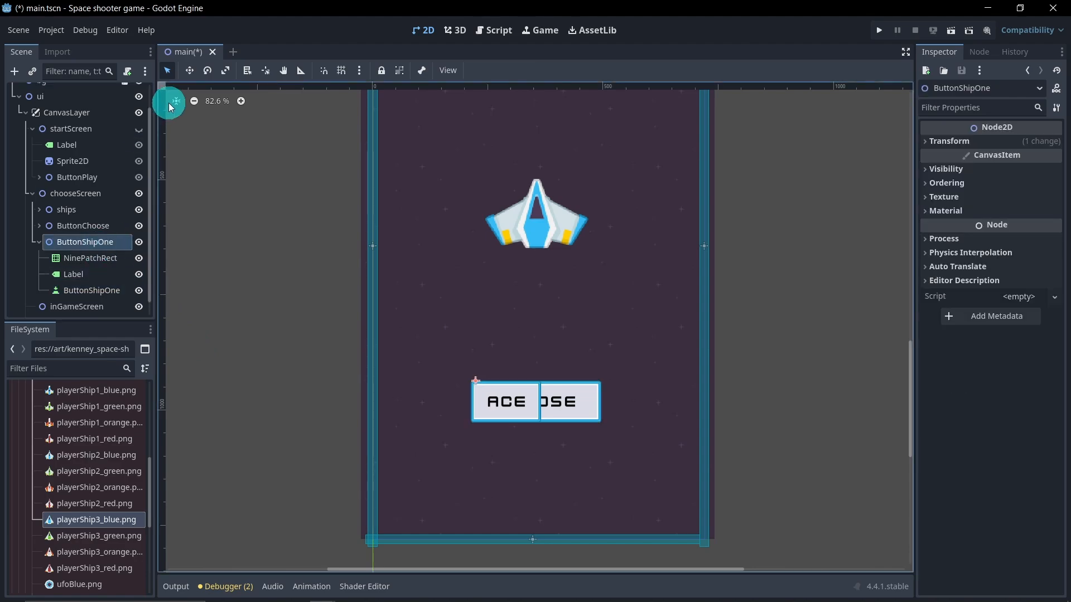
{"action": "left_click", "coordinate": [189, 71]}
{"action": "left_click_drag", "start_coordinate": [477, 390], "coordinate": [407, 317]}
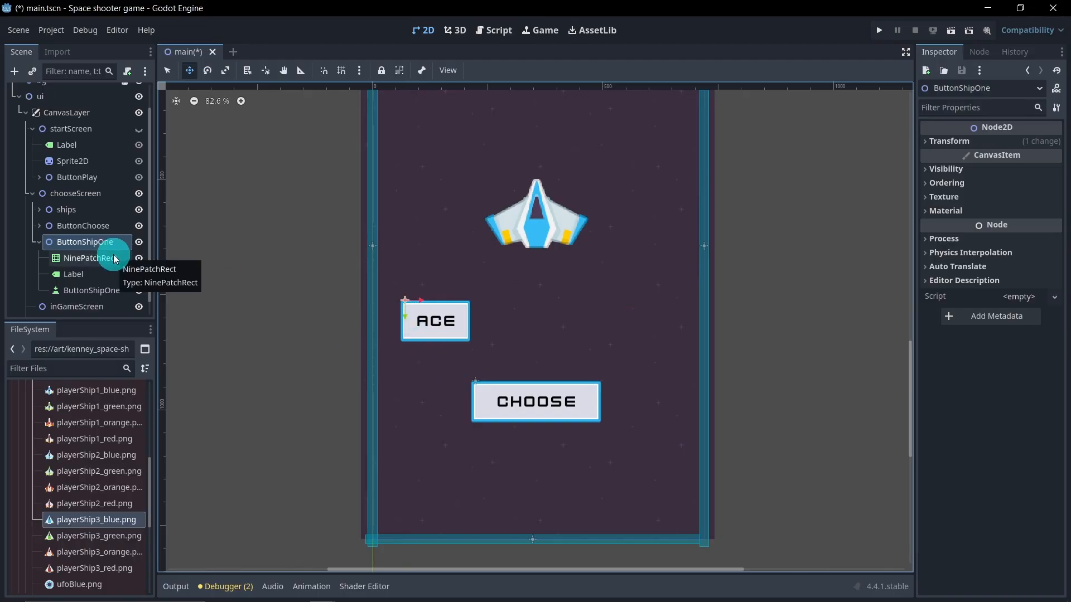
Step: Duplicate ButtonShipOne and rename the copy ButtonShipTwo
{"action": "left_click", "coordinate": [36, 243]}
{"action": "left_click", "coordinate": [77, 269]}
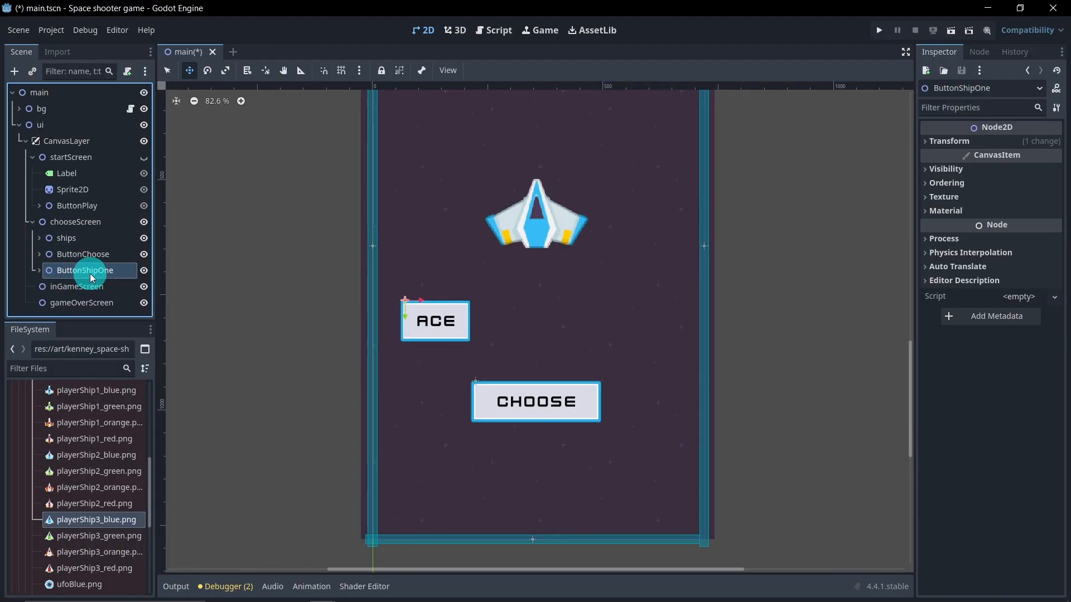
{"action": "left_click", "coordinate": [88, 271]}
{"action": "left_click", "coordinate": [113, 270]}
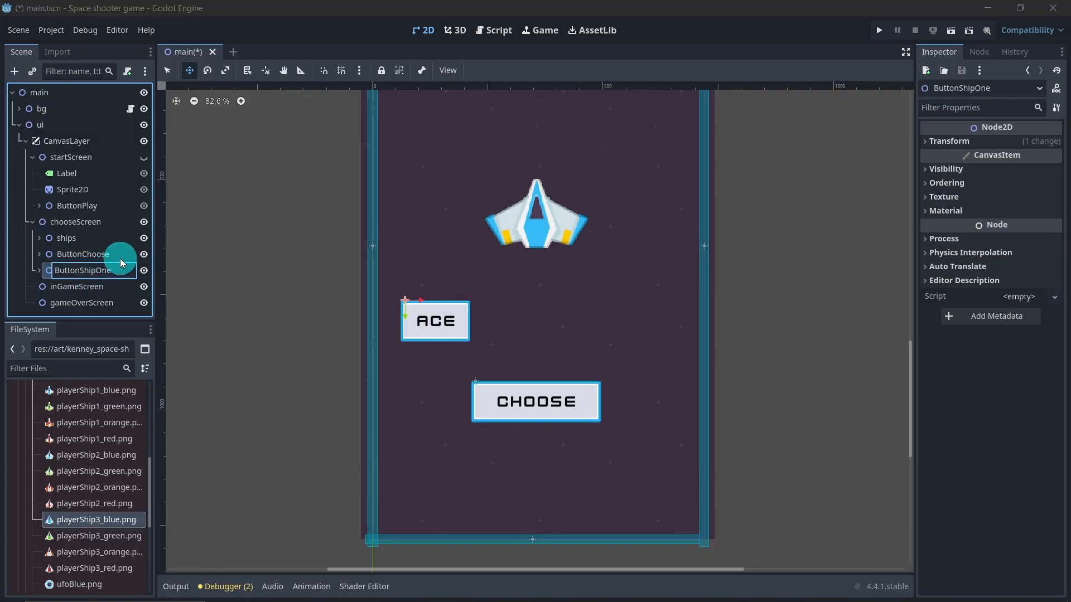
{"action": "key", "text": "Escape"}
{"action": "key", "text": "ctrl+d"}
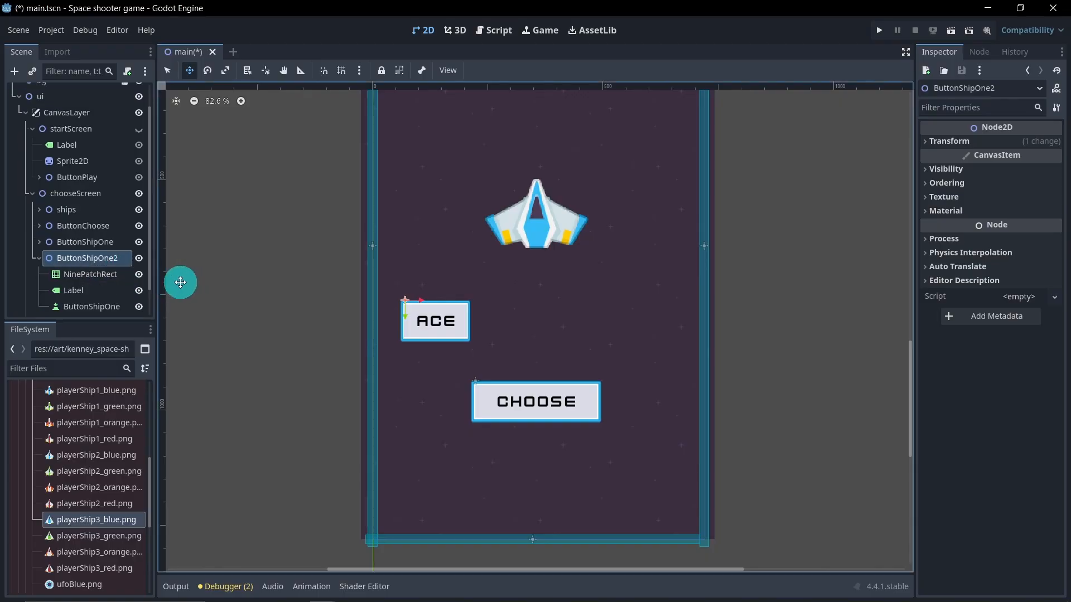
{"action": "double_click", "coordinate": [125, 262]}
{"action": "left_click", "coordinate": [119, 258]}
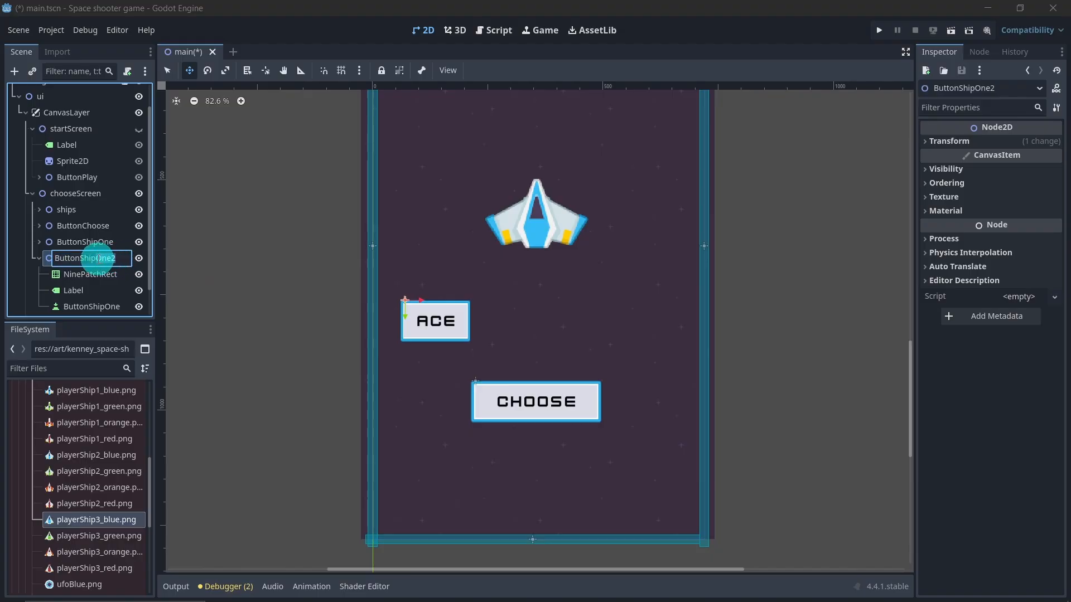
{"action": "key", "text": "BackSpace"}
{"action": "key", "text": "BackSpace"}
{"action": "key", "text": "BackSpace"}
{"action": "key", "text": "BackSpace"}
{"action": "type", "text": "Two"}
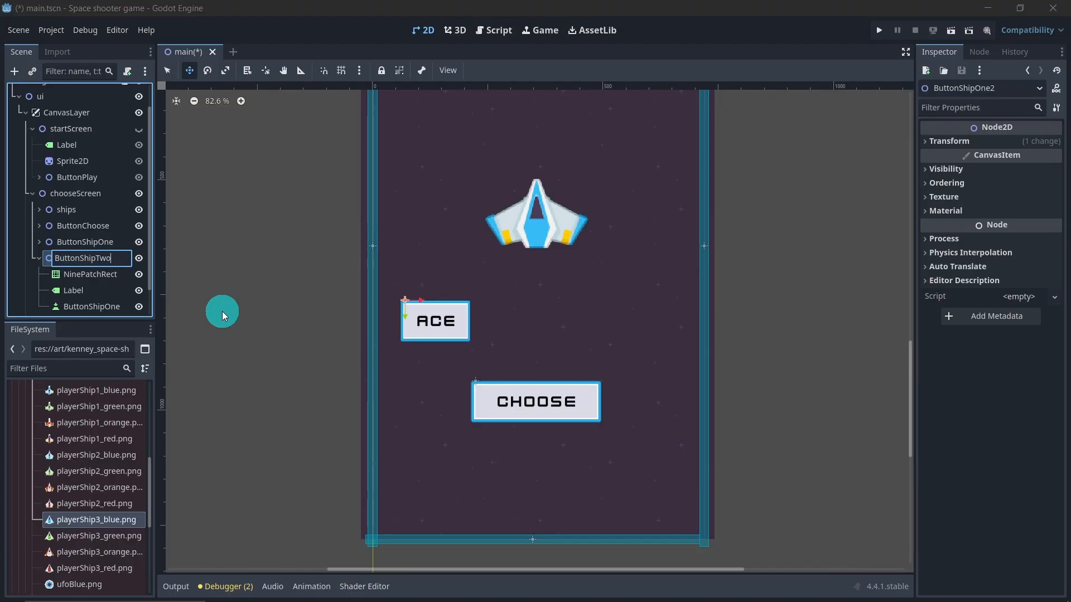
{"action": "key", "text": "Return"}
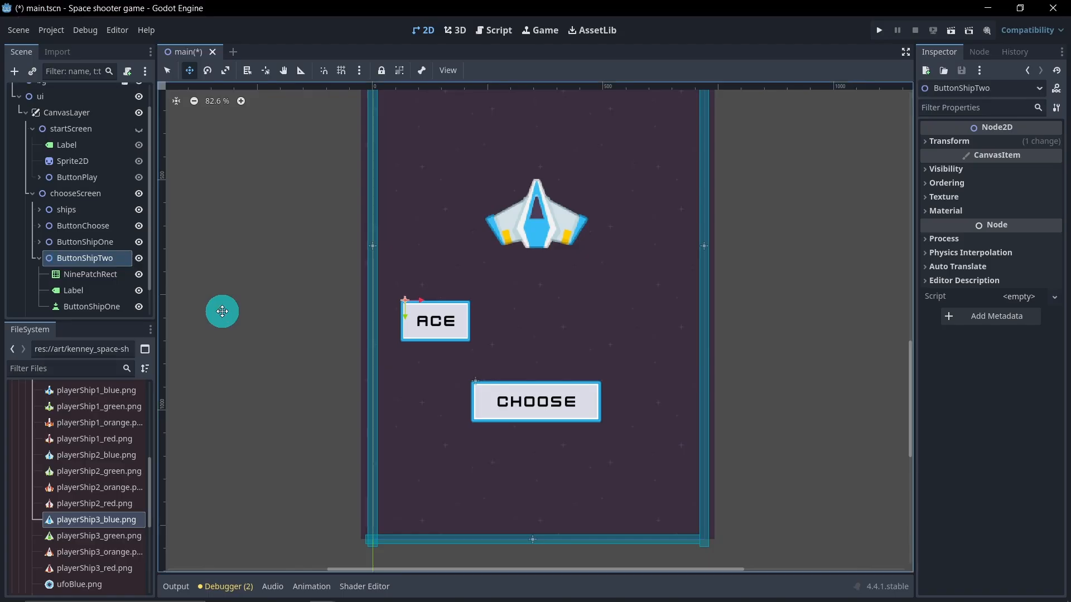
Step: Rename ButtonShipTwo's inner button child to ButtonShipTwo
{"action": "double_click", "coordinate": [112, 306]}
{"action": "key", "text": "BackSpace"}
{"action": "key", "text": "BackSpace"}
{"action": "key", "text": "BackSpace"}
{"action": "type", "text": "Two"}
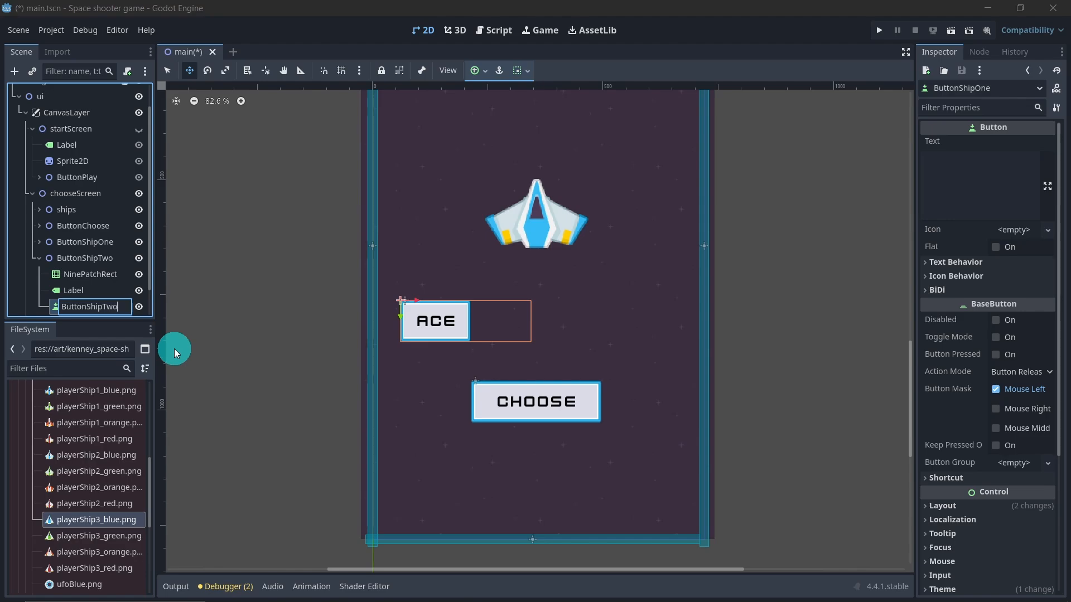
{"action": "key", "text": "Return"}
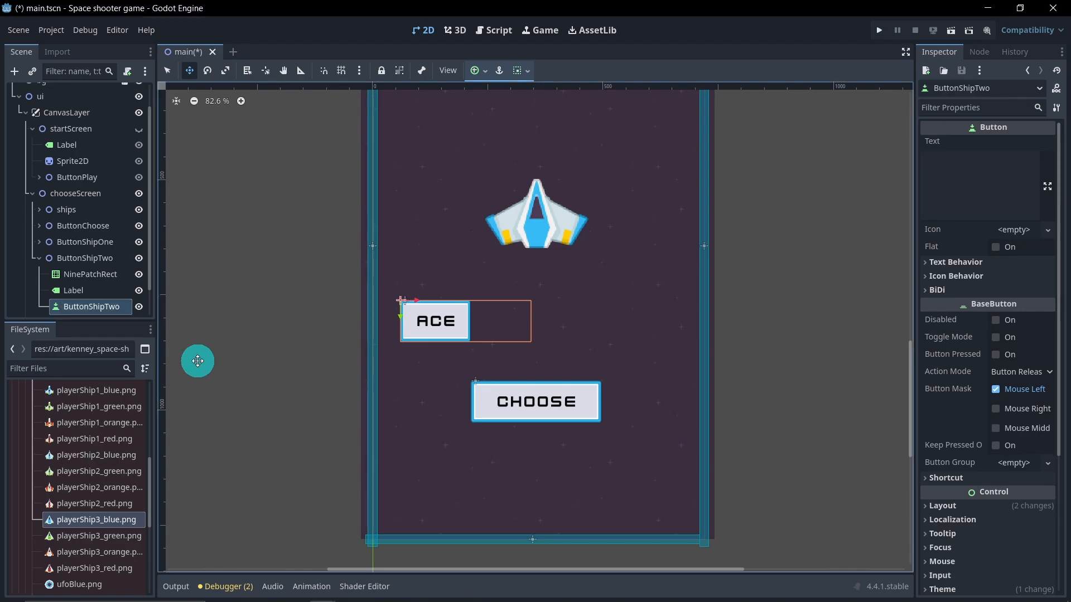
Step: Set the ButtonShipTwo label's text to Tank and move the button to the right of the Ace button
{"action": "left_click", "coordinate": [89, 290]}
{"action": "left_click", "coordinate": [956, 172]}
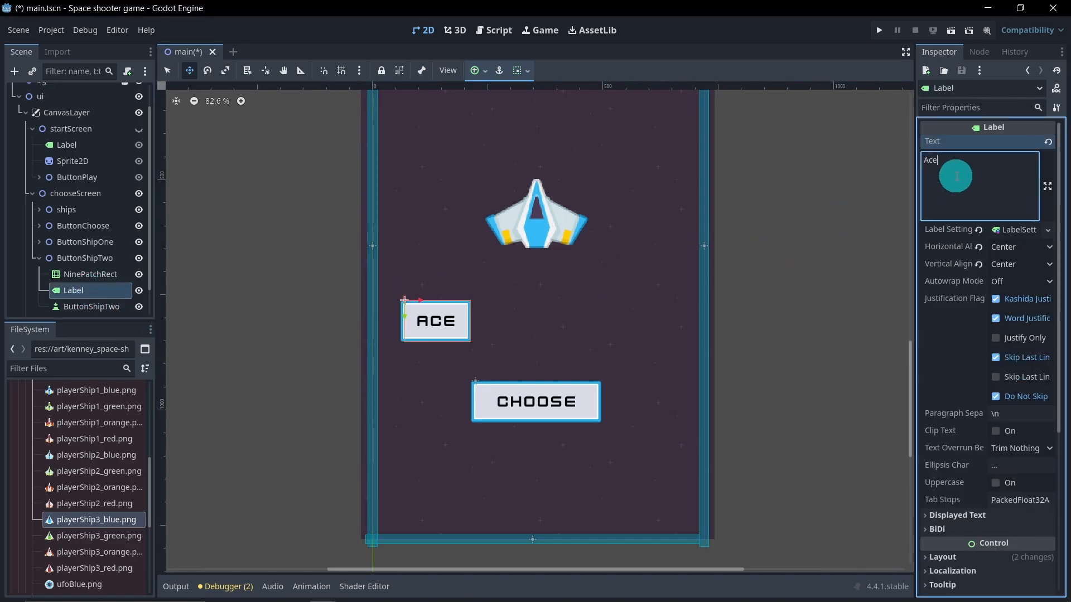
{"action": "double_click", "coordinate": [952, 162]}
{"action": "type", "text": "Tank"}
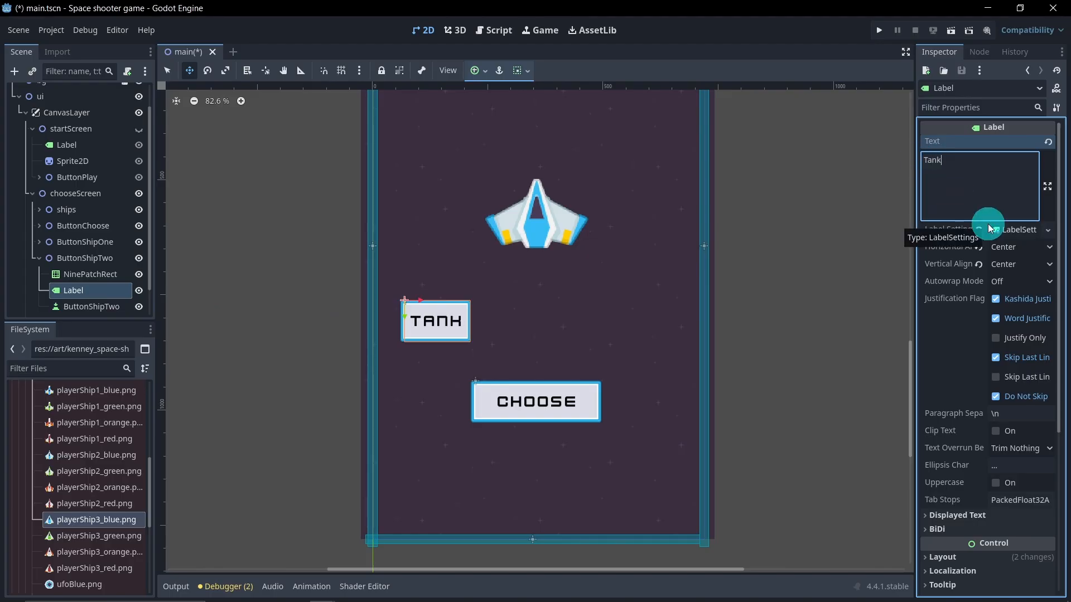
{"action": "left_click", "coordinate": [109, 258]}
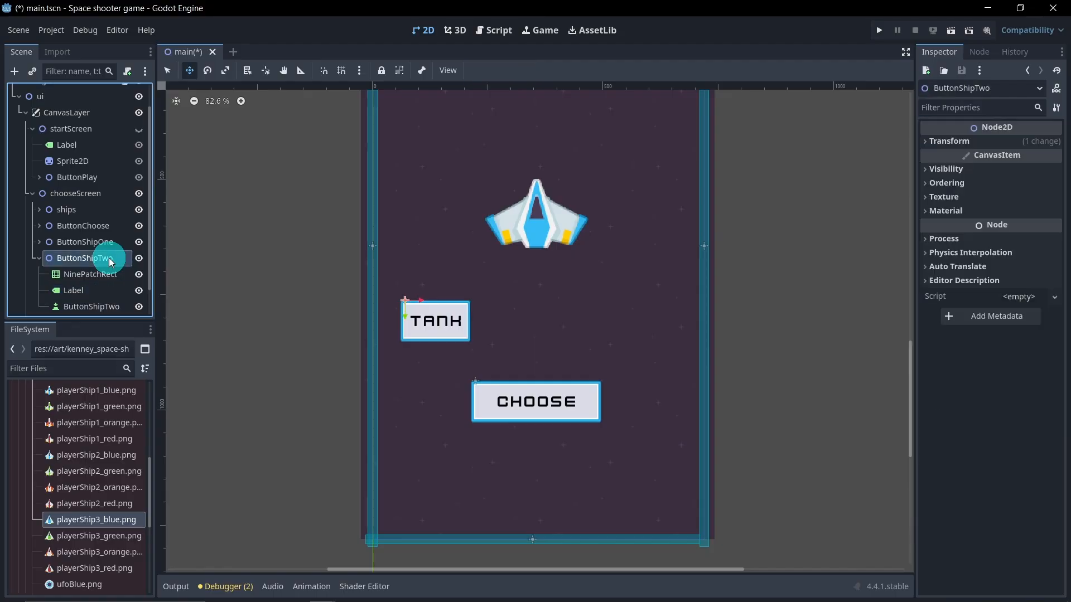
{"action": "left_click_drag", "start_coordinate": [418, 296], "coordinate": [521, 299]}
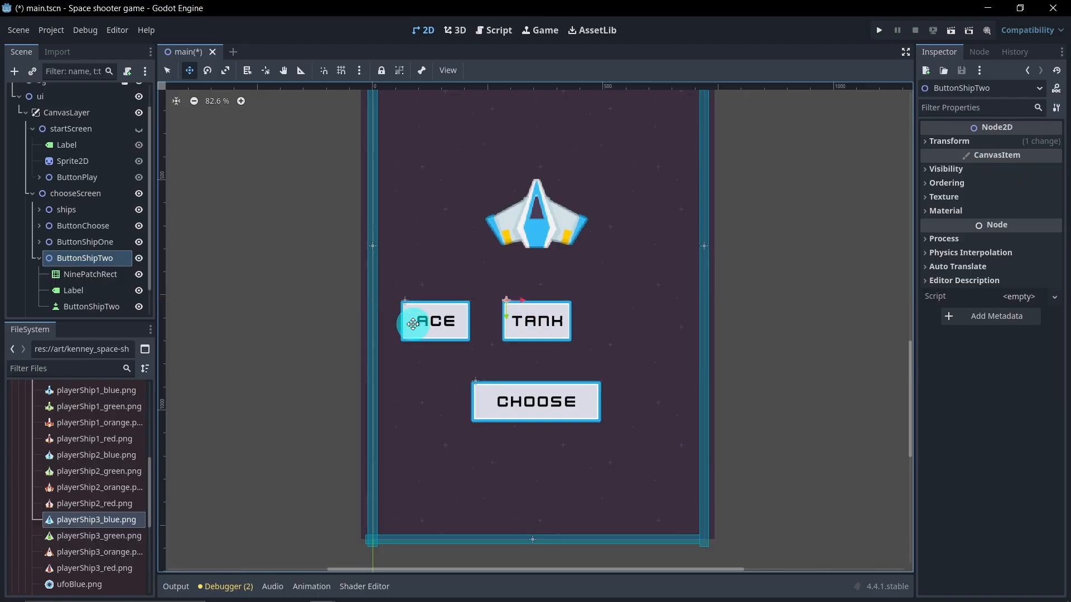
Step: Duplicate ButtonShipTwo and rename the copy ButtonShipThree
{"action": "left_click", "coordinate": [39, 258]}
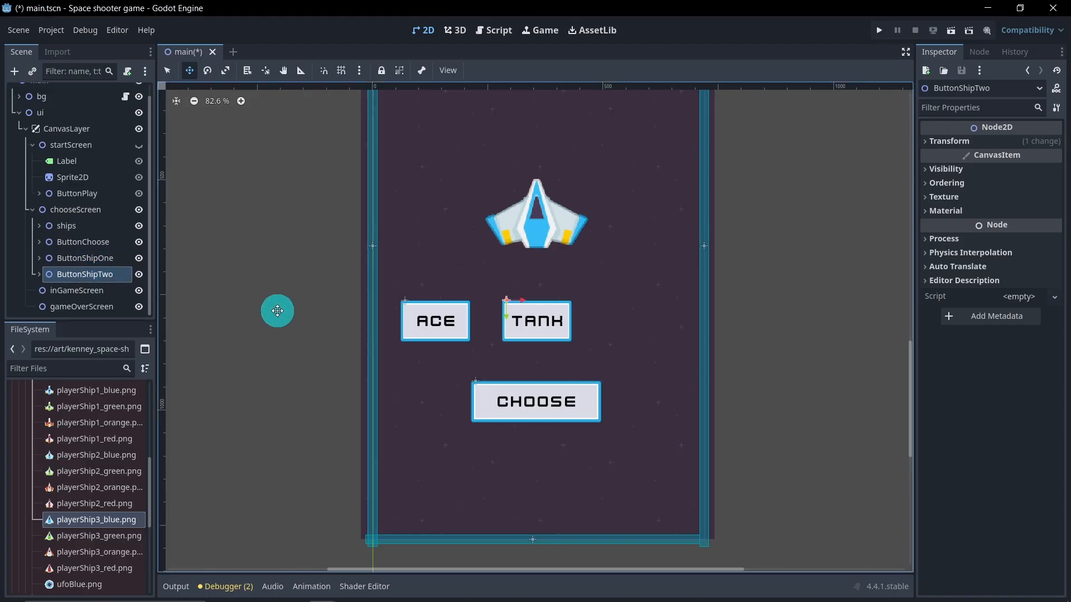
{"action": "key", "text": "ctrl+d"}
{"action": "left_click", "coordinate": [126, 292]}
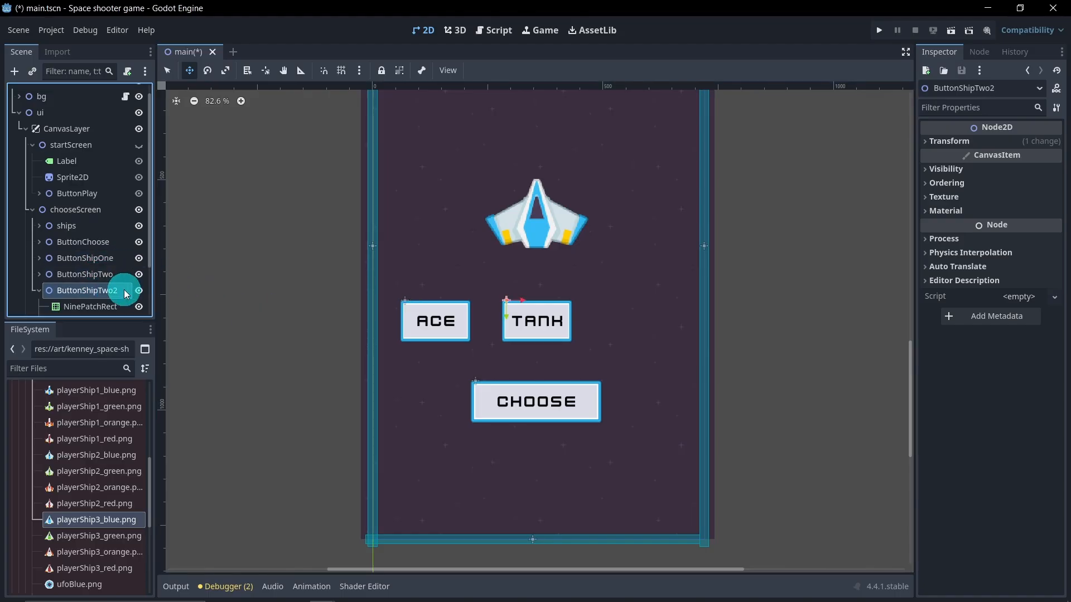
{"action": "left_click", "coordinate": [125, 291]}
{"action": "left_click_drag", "start_coordinate": [125, 291], "coordinate": [96, 291]}
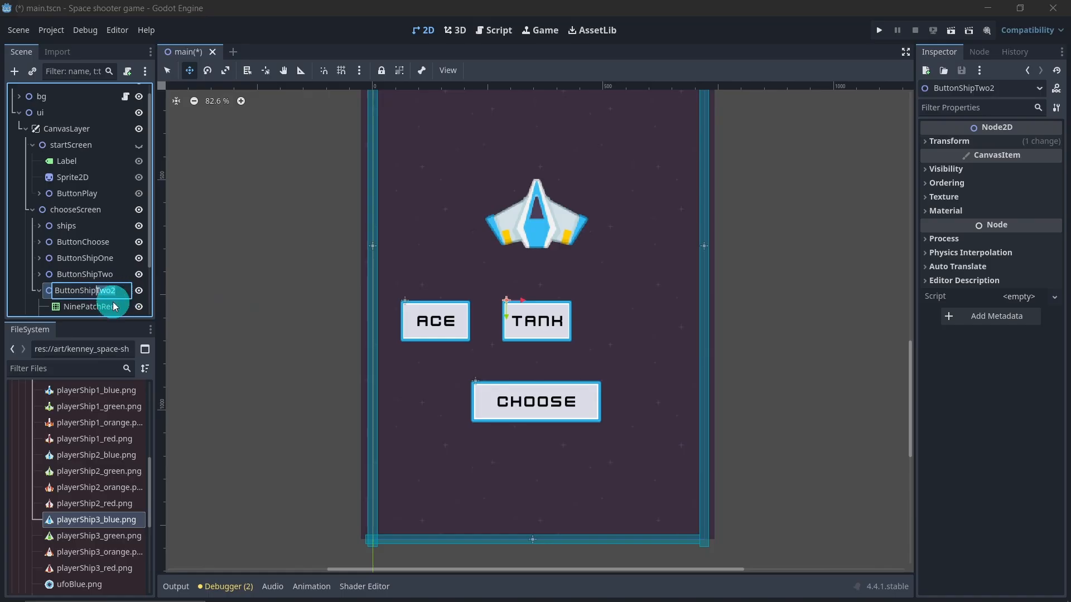
{"action": "type", "text": "Three"}
{"action": "left_click", "coordinate": [281, 342]}
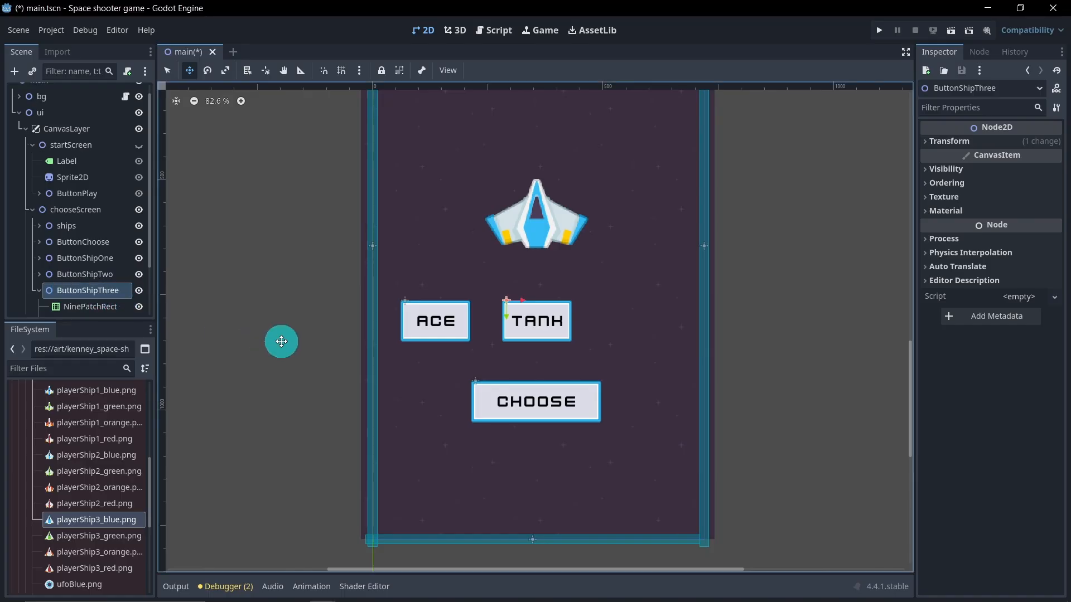
Step: Rename ButtonShipThree's inner button child to ButtonShipThree
{"action": "scroll", "coordinate": [115, 269], "scroll_direction": "down", "scroll_amount": 3}
{"action": "double_click", "coordinate": [115, 275]}
{"action": "left_click", "coordinate": [122, 276]}
{"action": "left_click_drag", "start_coordinate": [122, 276], "coordinate": [103, 276]}
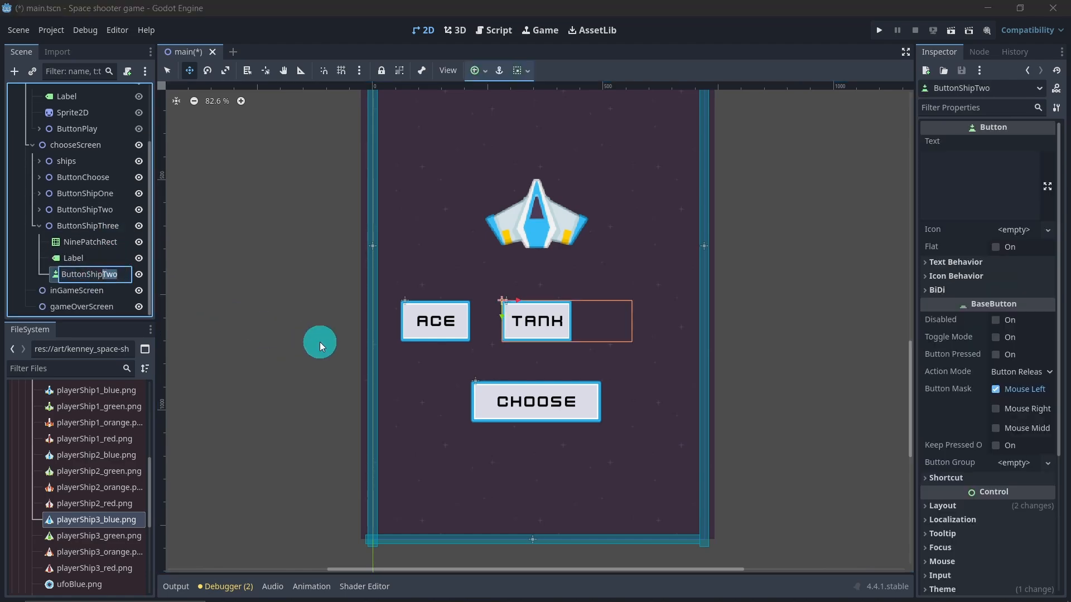
{"action": "type", "text": "Three"}
{"action": "key", "text": "Return"}
Step: Set the ButtonShipThree label's text to zap
{"action": "left_click", "coordinate": [102, 262]}
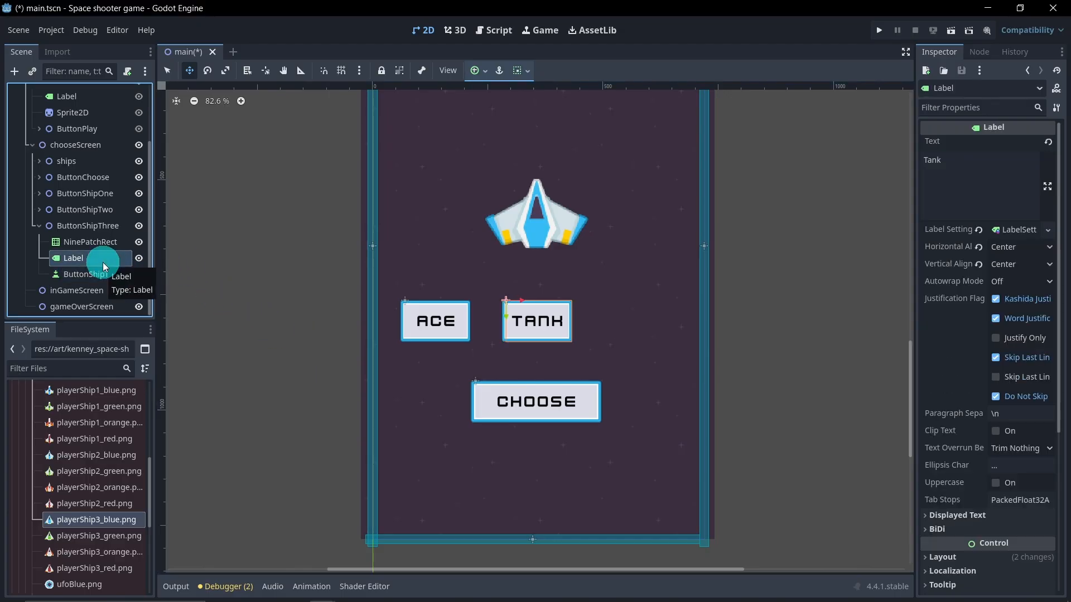
{"action": "left_click", "coordinate": [971, 162]}
{"action": "left_click", "coordinate": [923, 162]}
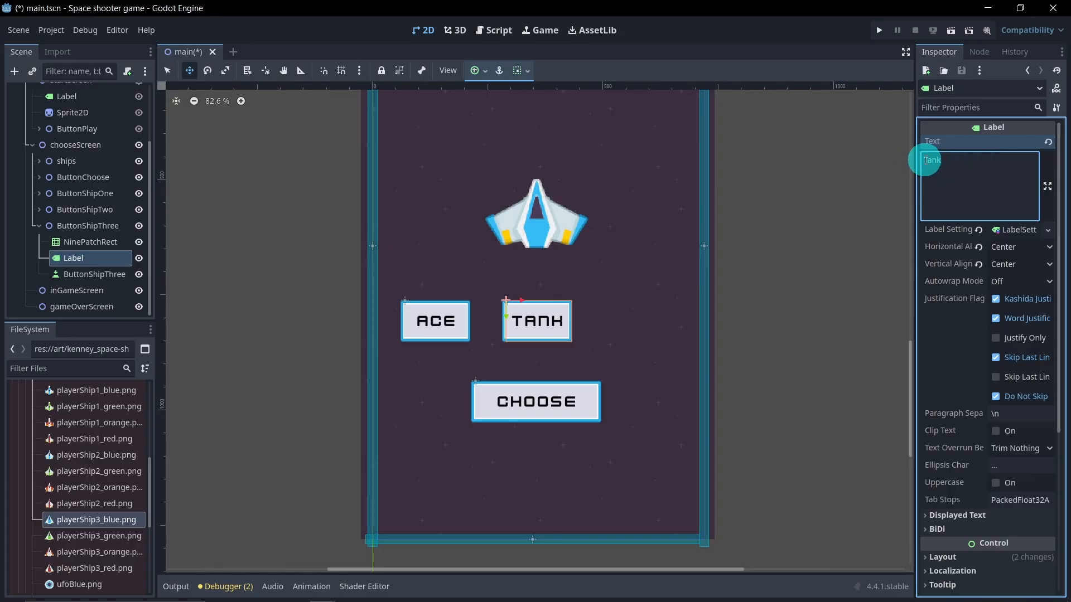
{"action": "left_click_drag", "start_coordinate": [930, 160], "coordinate": [1005, 206]}
{"action": "type", "text": "2ap"}
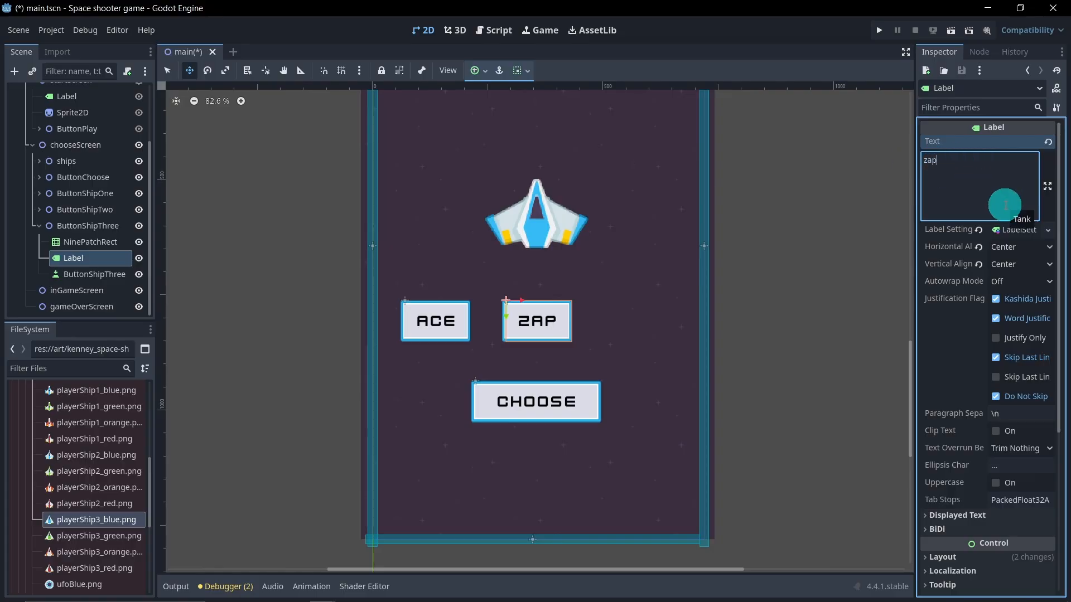
Step: Move ButtonShipThree to the right of the Tank button, in line with the other ship buttons
{"action": "left_click", "coordinate": [101, 230]}
{"action": "left_click_drag", "start_coordinate": [525, 303], "coordinate": [627, 303]}
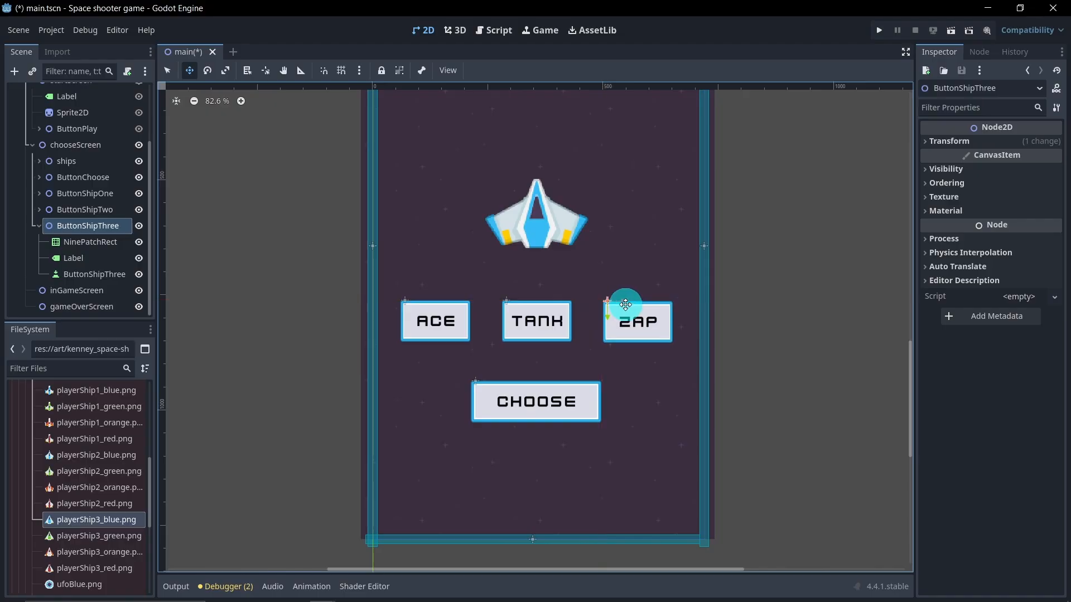
{"action": "key", "text": "ctrl+z"}
{"action": "left_click_drag", "start_coordinate": [525, 303], "coordinate": [624, 307]}
{"action": "scroll", "coordinate": [555, 337], "scroll_direction": "down", "scroll_amount": 4}
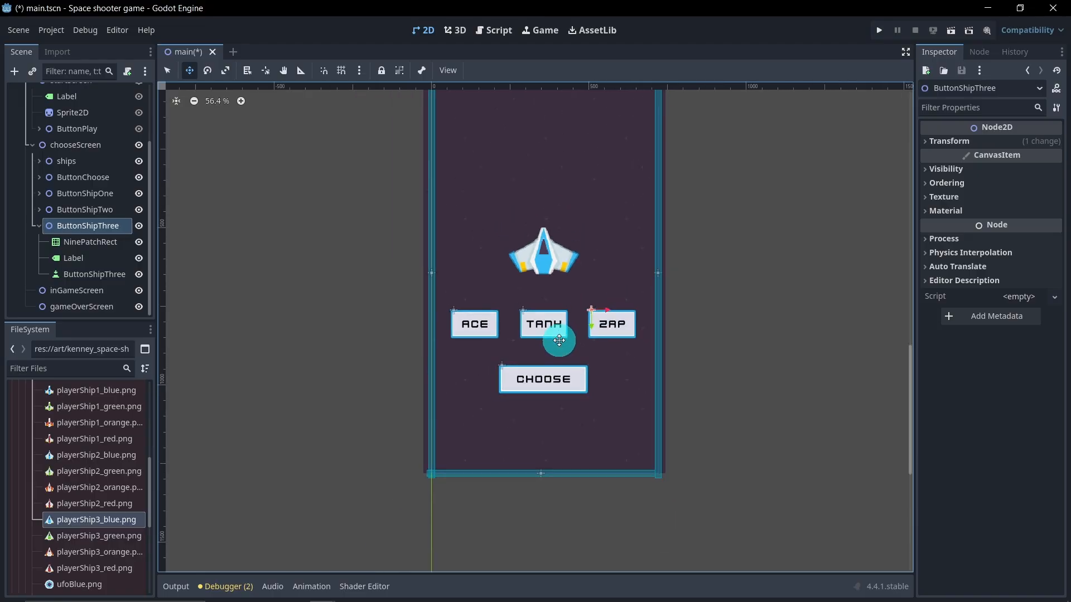
{"action": "middle_click_drag", "start_coordinate": [387, 248], "coordinate": [409, 258]}
Step: Collapse the startScreen and chooseScreen nodes and save the scene
{"action": "scroll", "coordinate": [409, 257], "scroll_direction": "up", "scroll_amount": 1}
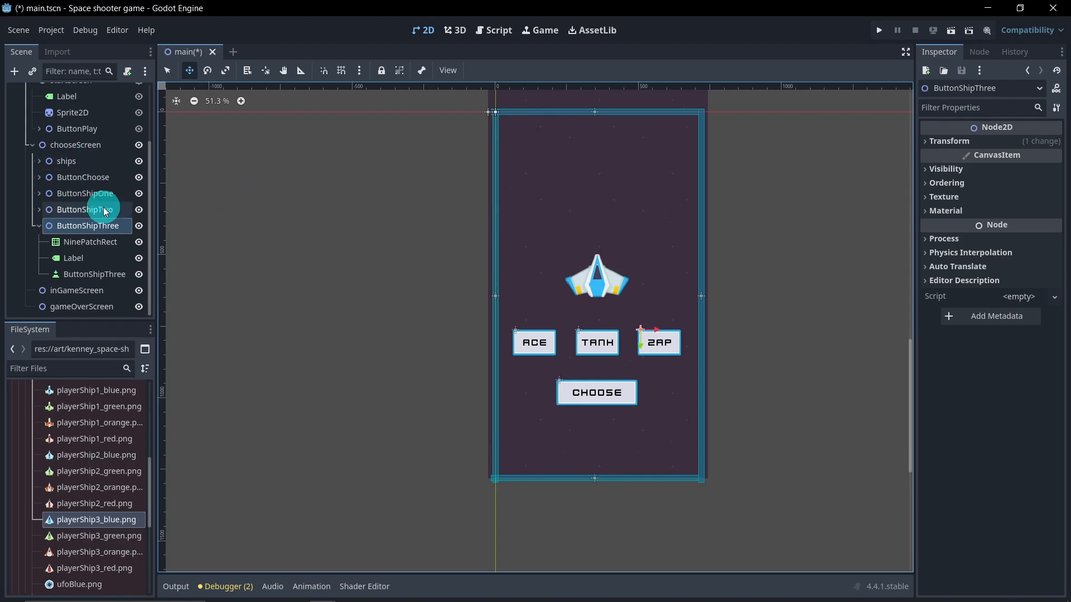
{"action": "left_click", "coordinate": [39, 226]}
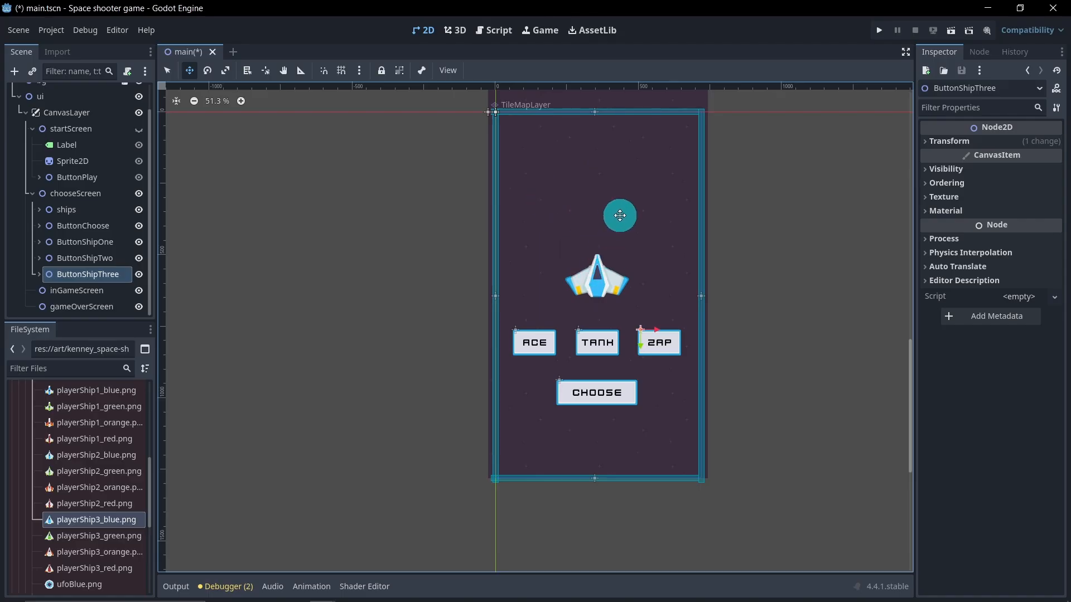
{"action": "left_click", "coordinate": [169, 71]}
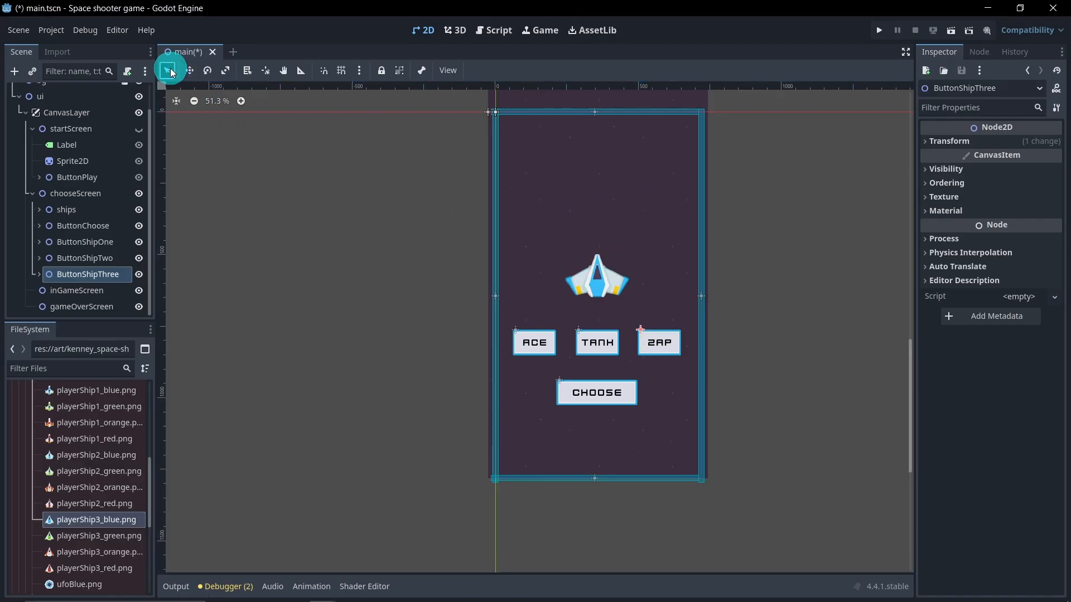
{"action": "middle_click_drag", "start_coordinate": [365, 273], "coordinate": [316, 282]}
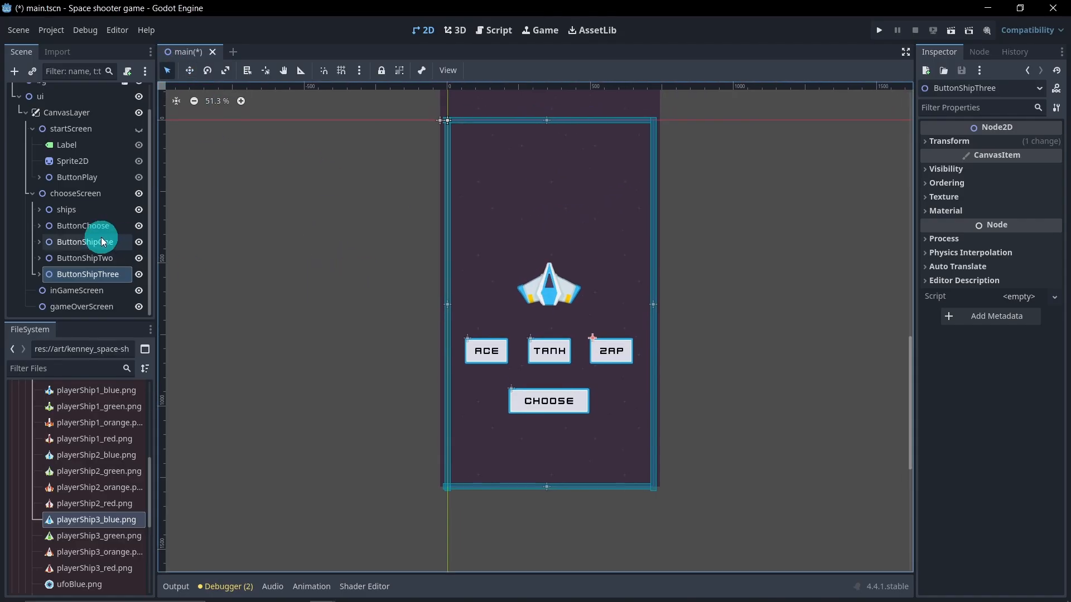
{"action": "left_click", "coordinate": [33, 130]}
{"action": "left_click", "coordinate": [32, 174]}
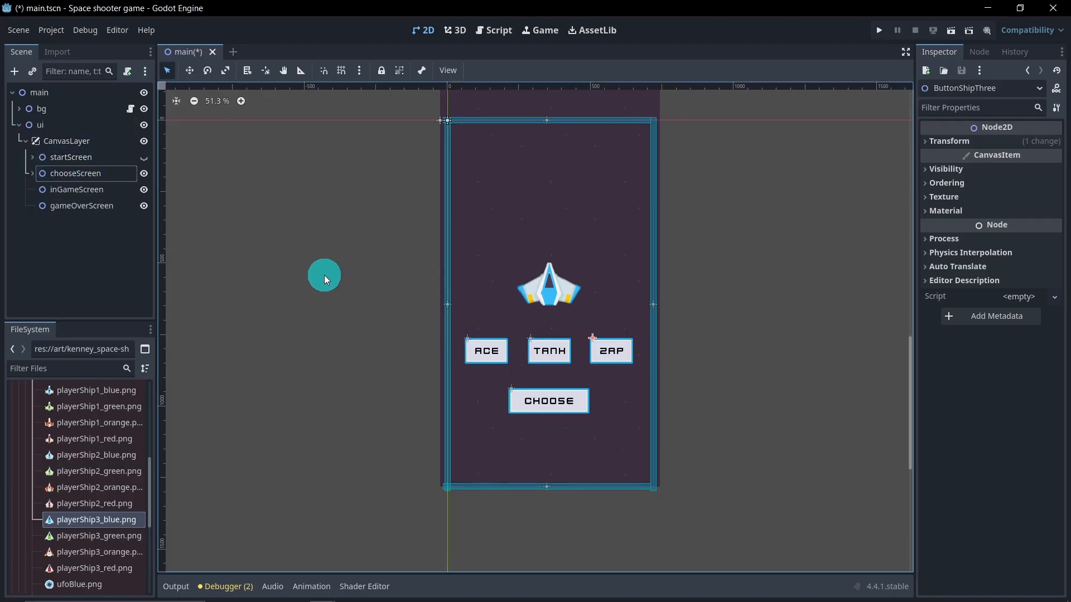
{"action": "key", "text": "ctrl+s"}
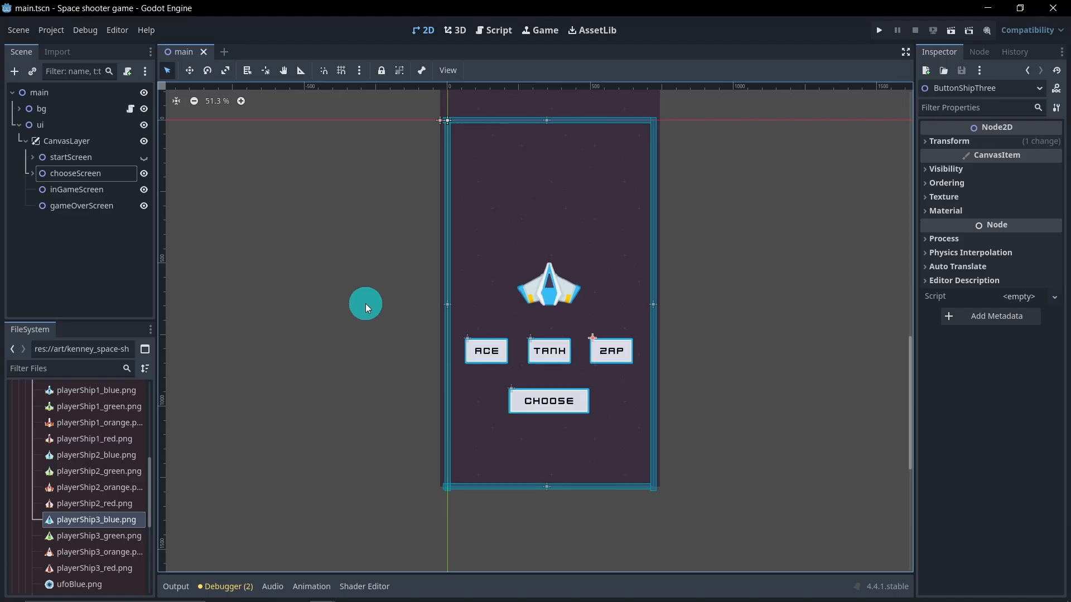
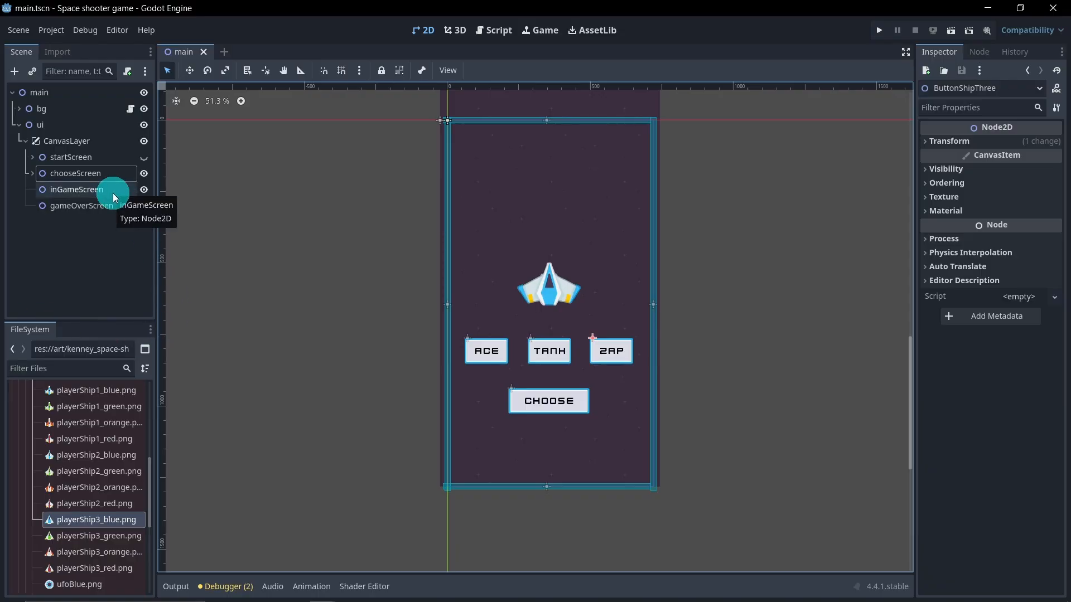
Step: Hide chooseScreen, then duplicate its ButtonShipThree and move the copy under inGameScreen
{"action": "left_click", "coordinate": [144, 175]}
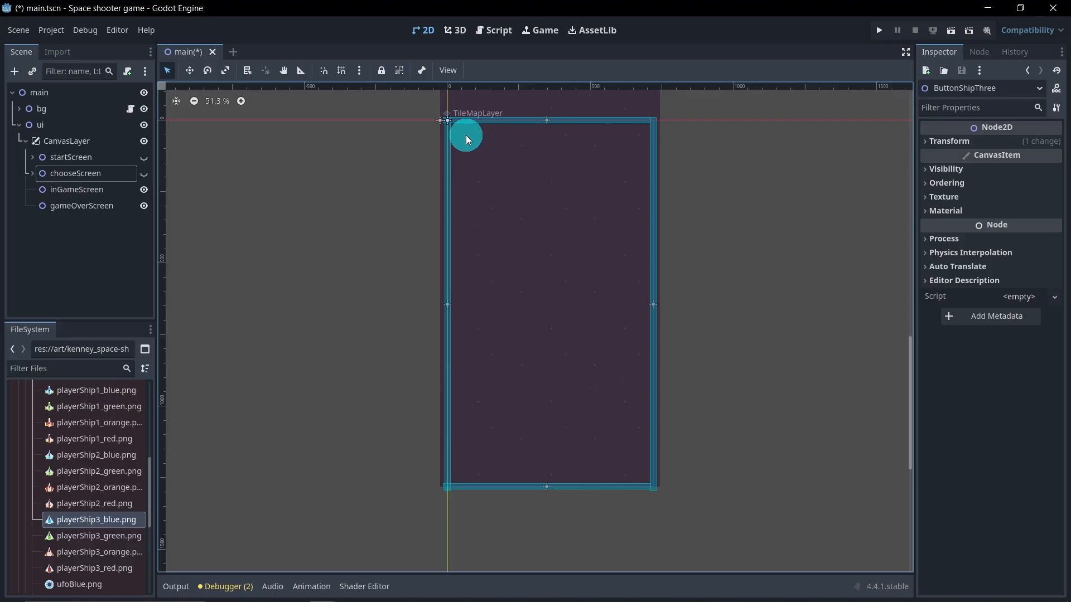
{"action": "left_click", "coordinate": [99, 190]}
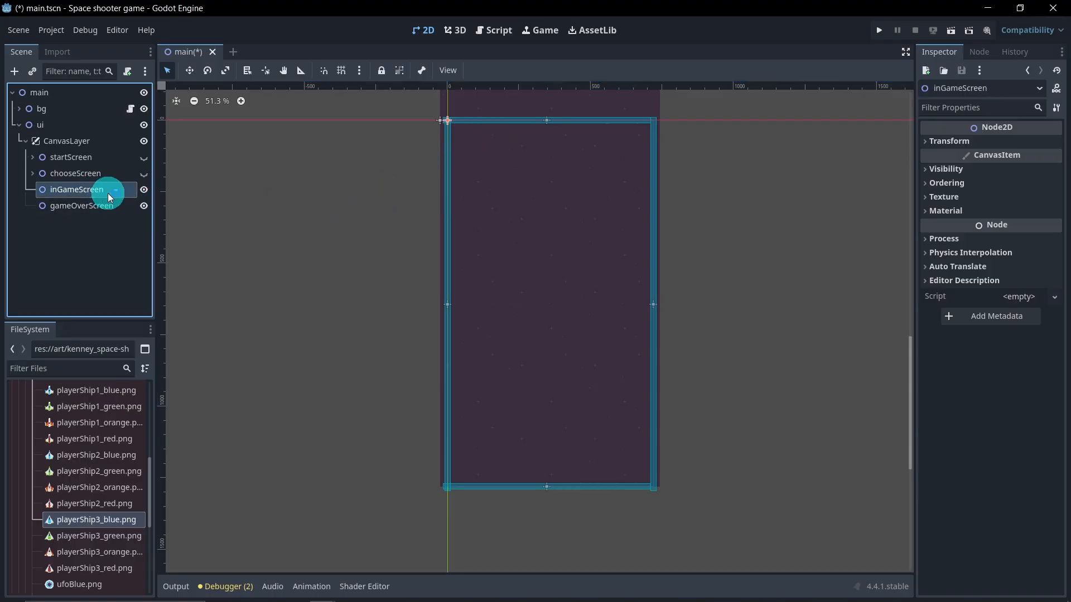
{"action": "left_click", "coordinate": [32, 175]}
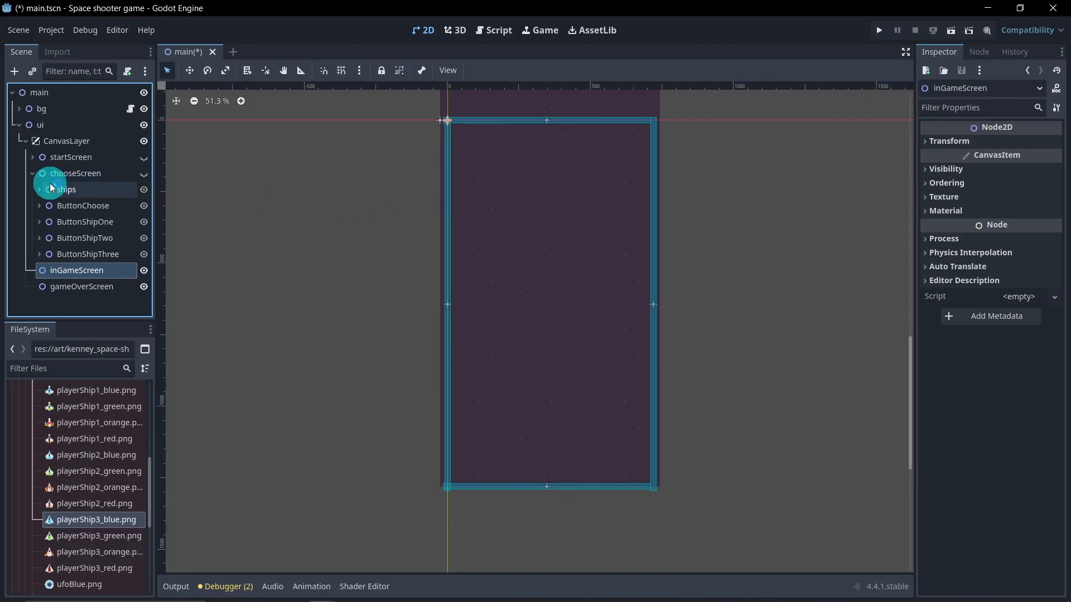
{"action": "left_click", "coordinate": [107, 255]}
{"action": "key", "text": "ctrl+d"}
{"action": "left_click_drag", "start_coordinate": [91, 241], "coordinate": [94, 295]}
{"action": "left_click", "coordinate": [32, 129]}
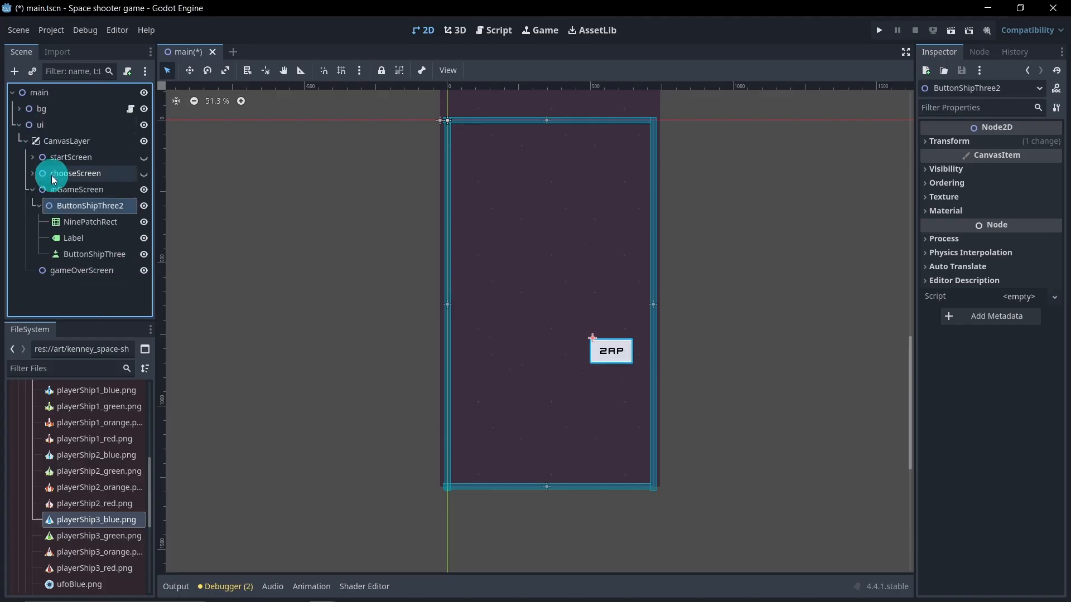
Step: Rename the duplicated button node to ButtonMute
{"action": "double_click", "coordinate": [125, 205]}
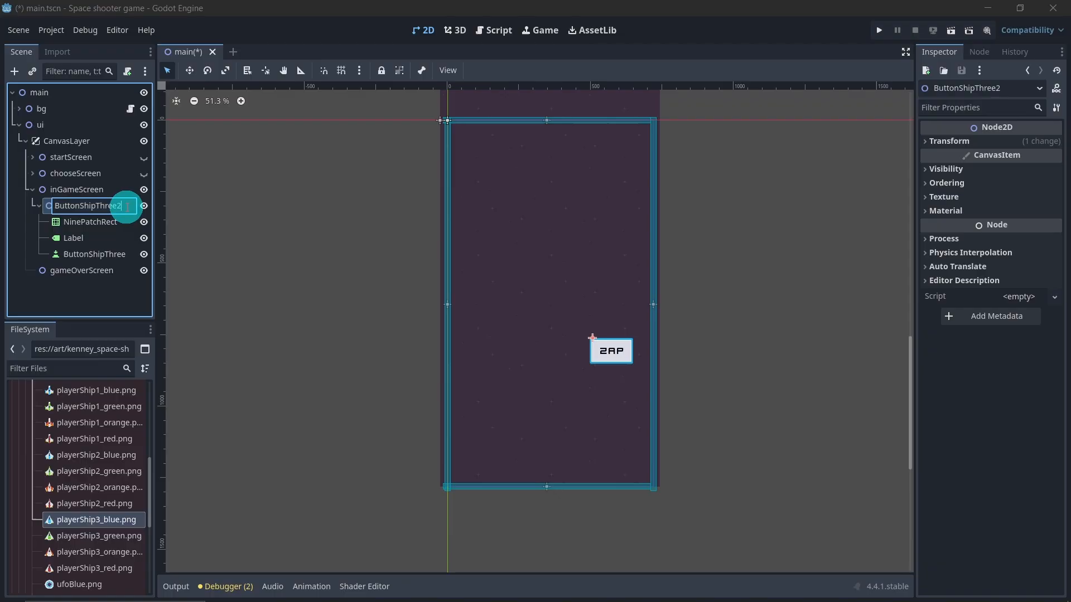
{"action": "left_click_drag", "start_coordinate": [86, 206], "coordinate": [81, 206]}
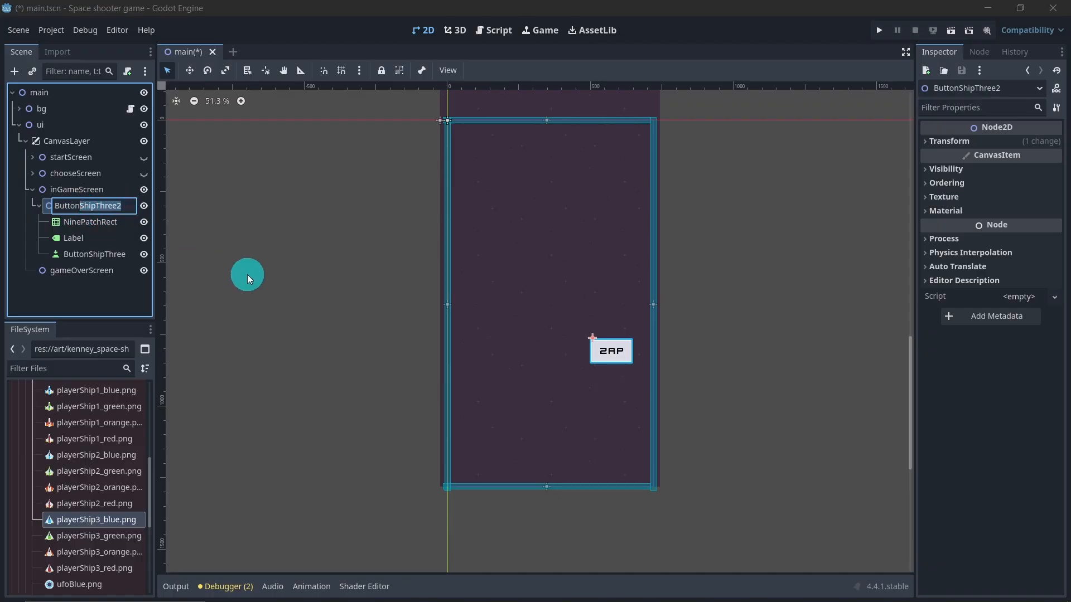
{"action": "type", "text": "Mute"}
{"action": "key", "text": "Return"}
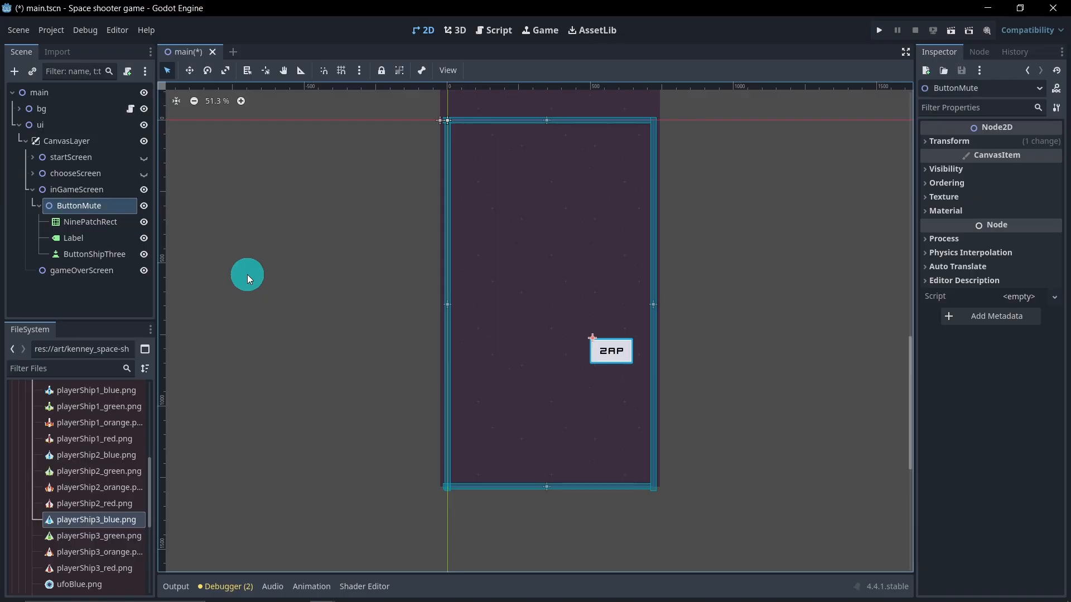
Step: Set the ButtonMute label's text to x
{"action": "left_click", "coordinate": [99, 239]}
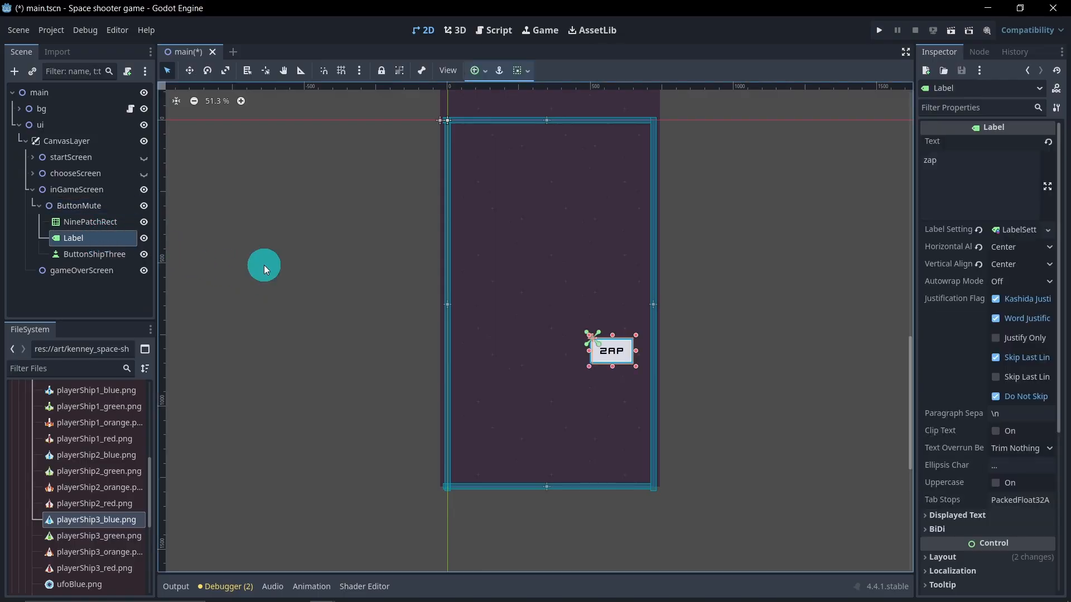
{"action": "double_click", "coordinate": [943, 165]}
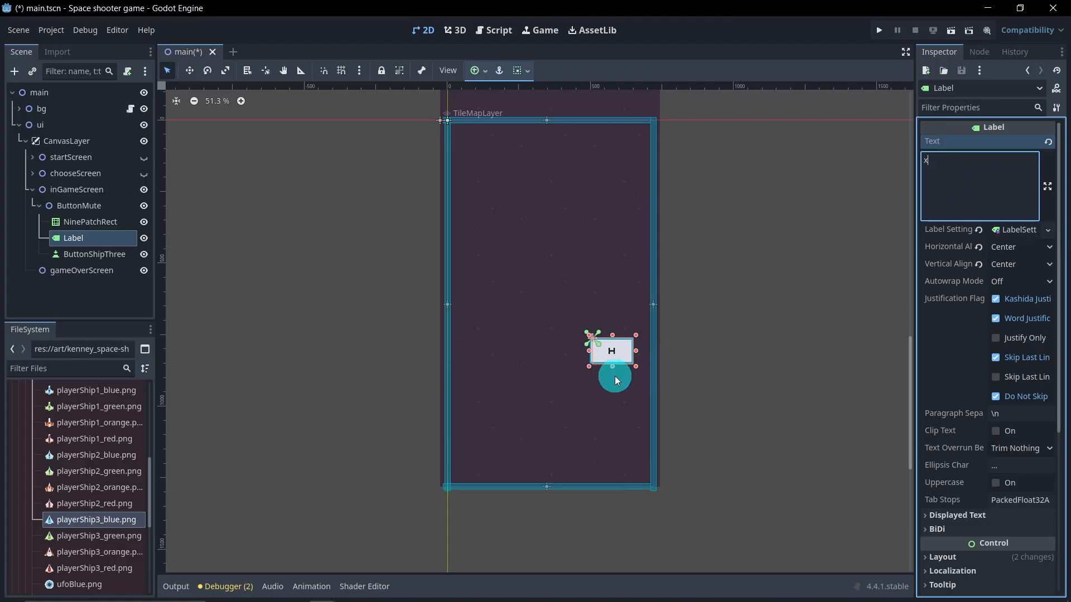
Step: Make the label's LabelSettings resource unique
{"action": "scroll", "coordinate": [614, 376], "scroll_direction": "up", "scroll_amount": 5}
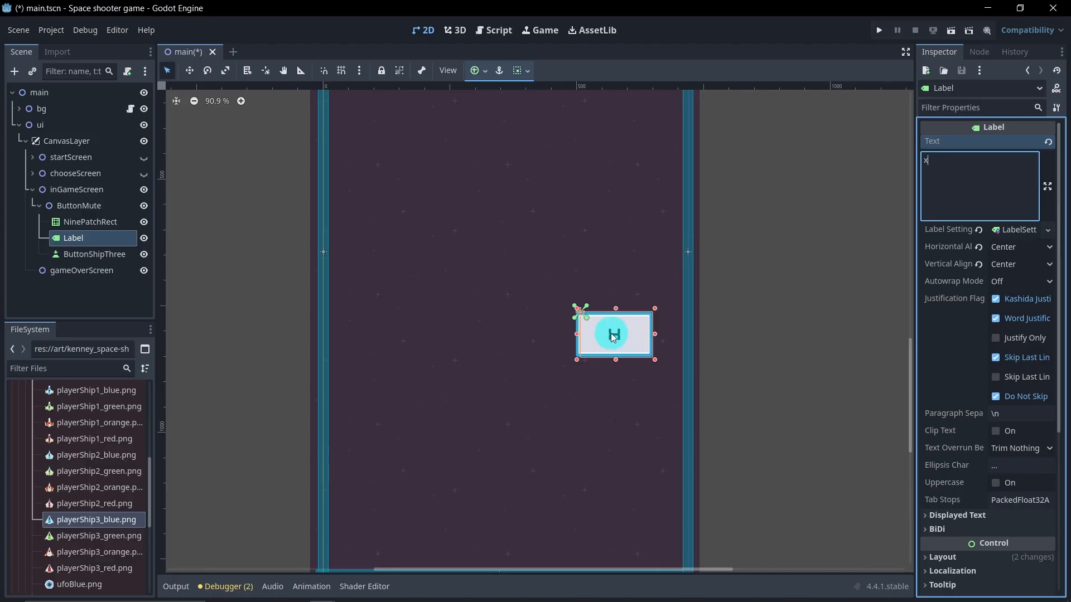
{"action": "left_click", "coordinate": [1017, 231]}
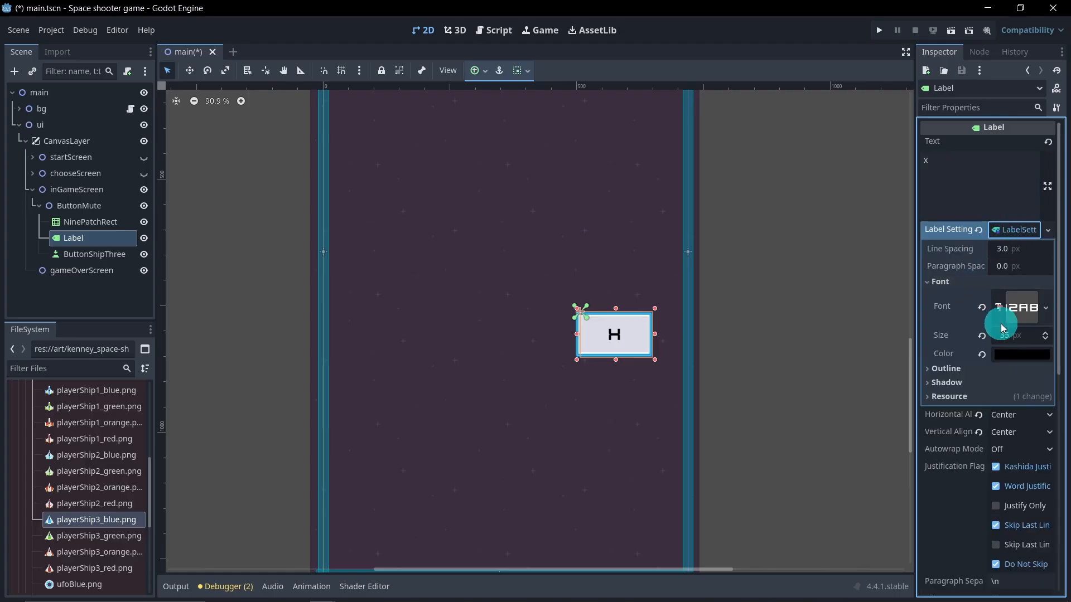
{"action": "right_click", "coordinate": [1007, 233]}
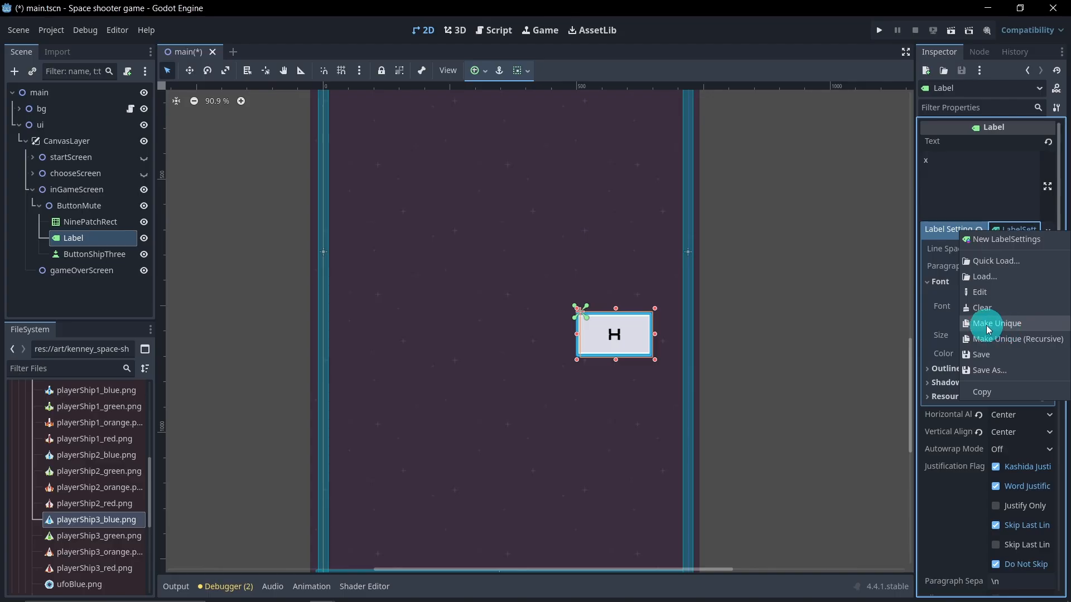
{"action": "left_click", "coordinate": [1028, 327]}
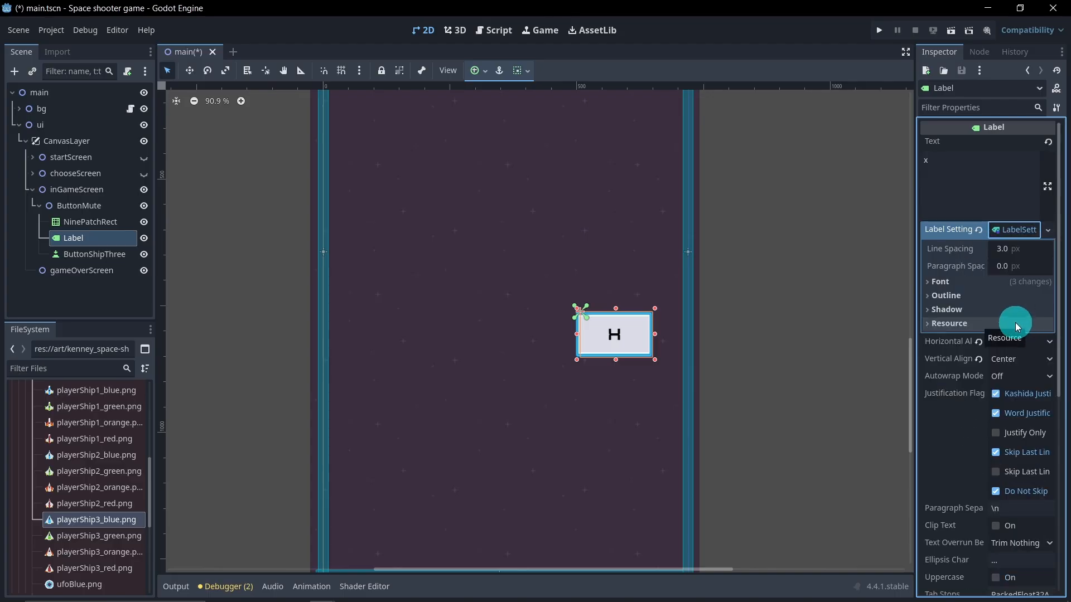
Step: Clear the font in the label's LabelSettings so it uses the default font
{"action": "left_click", "coordinate": [958, 166]}
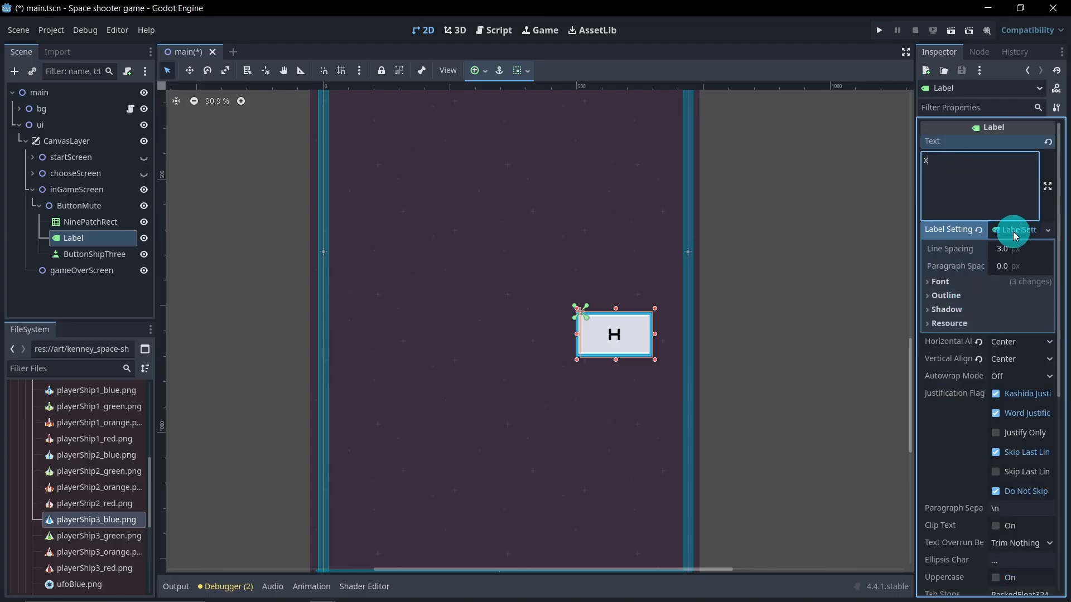
{"action": "left_click", "coordinate": [973, 280]}
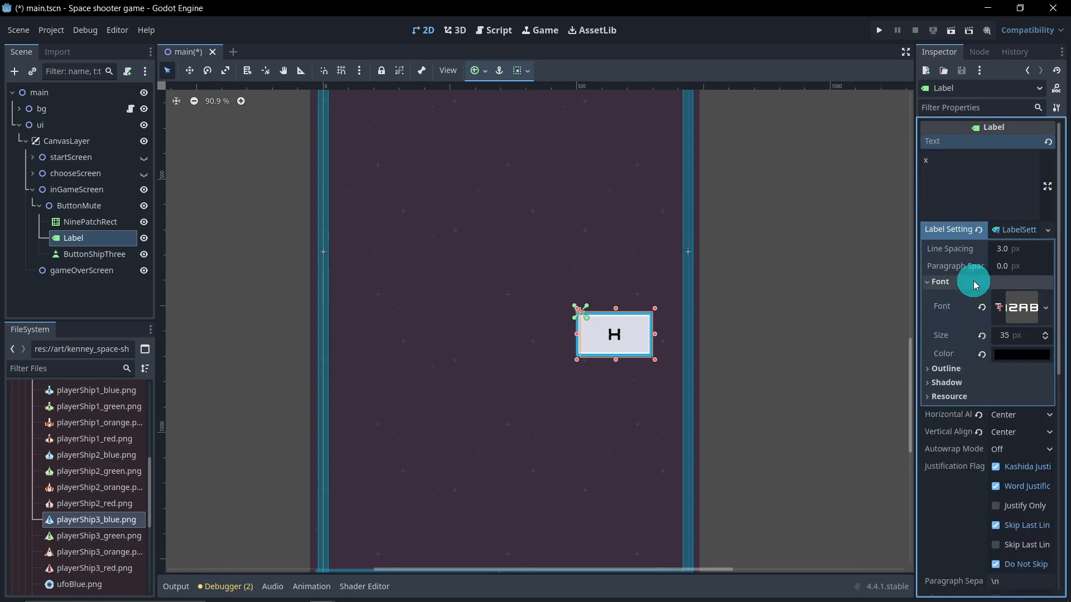
{"action": "left_click", "coordinate": [1019, 309]}
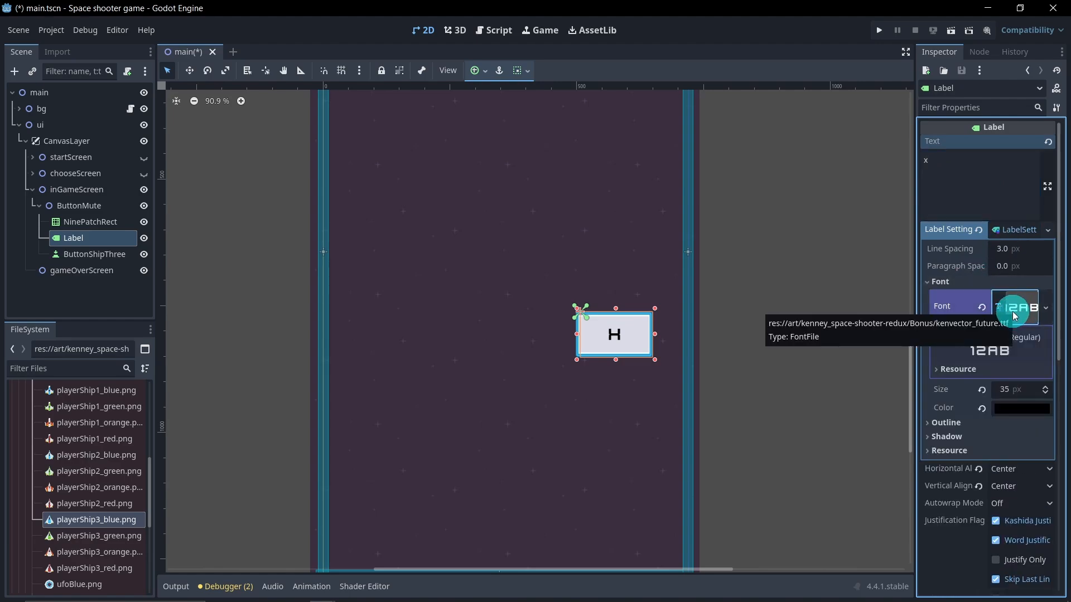
{"action": "key", "text": "Delete"}
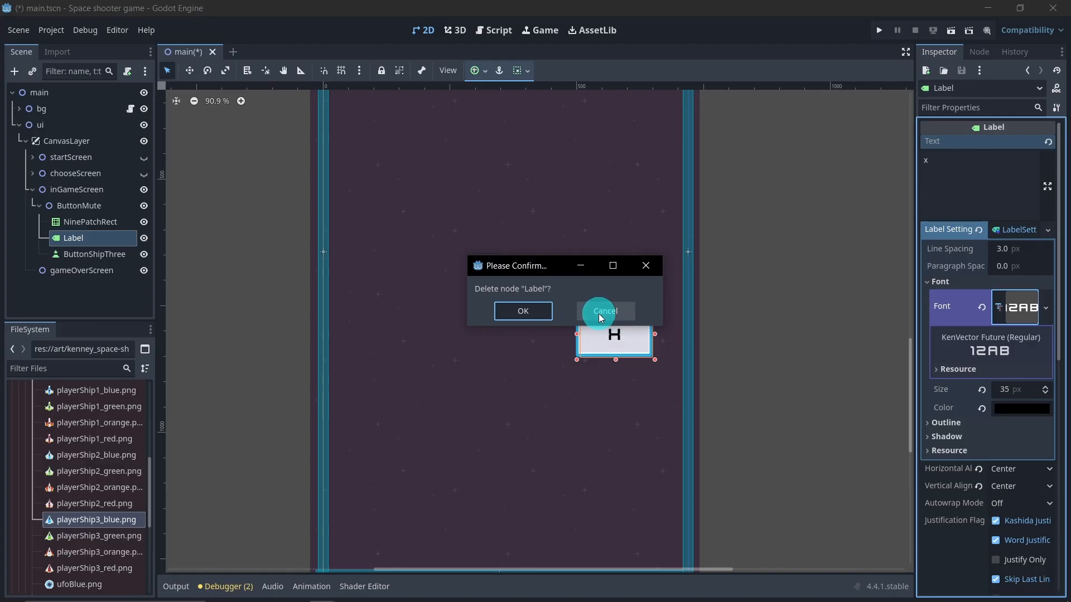
{"action": "left_click", "coordinate": [616, 313]}
{"action": "left_click", "coordinate": [1045, 309]}
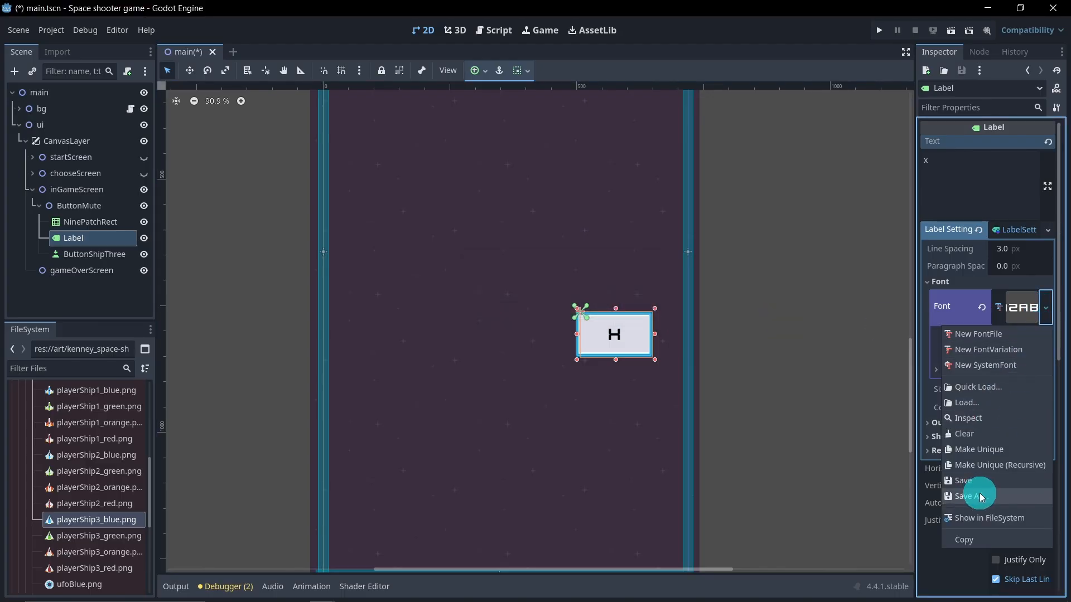
{"action": "left_click", "coordinate": [970, 434]}
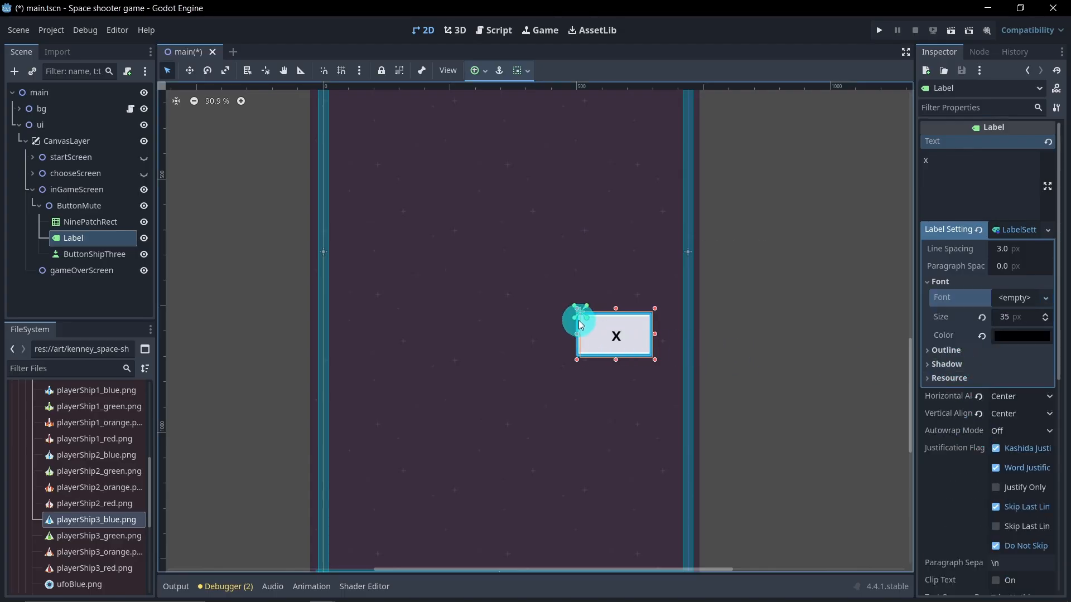
Step: Set the label's font size to 55 px
{"action": "scroll", "coordinate": [473, 311], "scroll_direction": "down", "scroll_amount": 6}
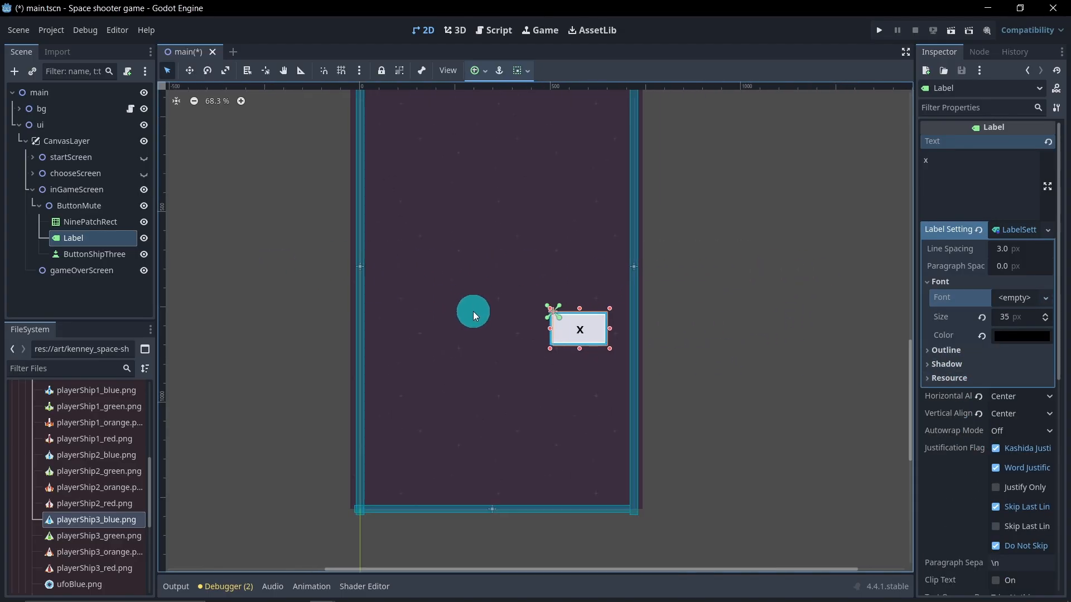
{"action": "middle_click_drag", "start_coordinate": [515, 330], "coordinate": [525, 336]}
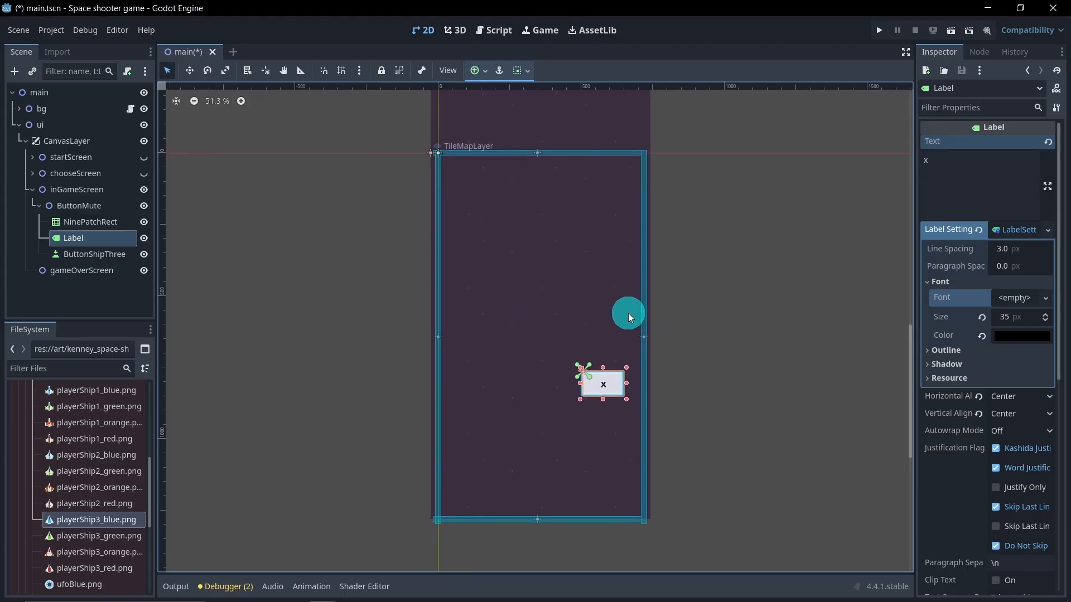
{"action": "left_click", "coordinate": [1004, 316]}
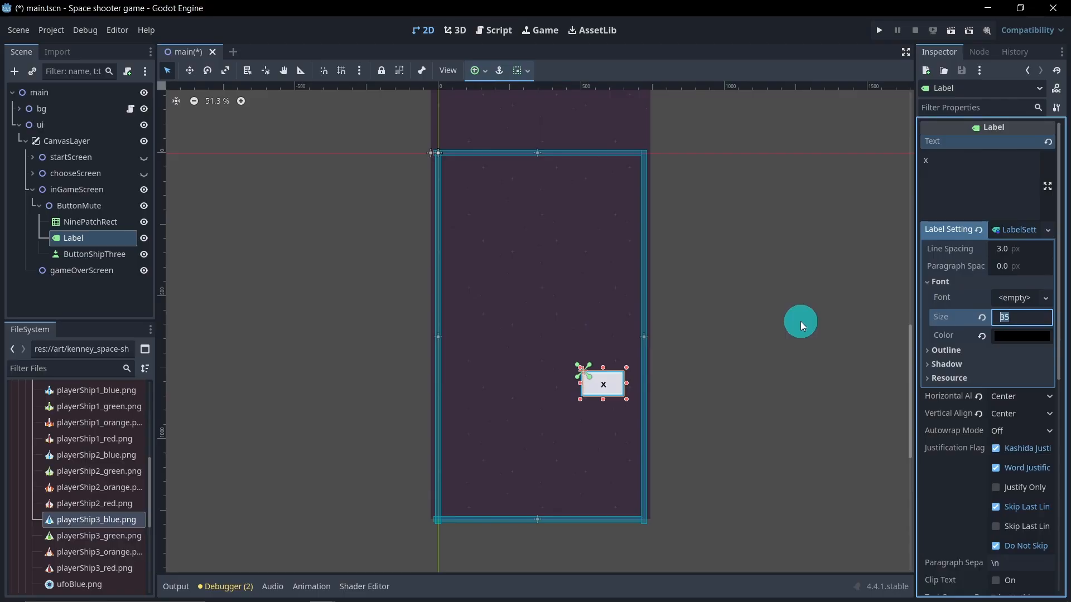
{"action": "type", "text": "55"}
{"action": "key", "text": "Return"}
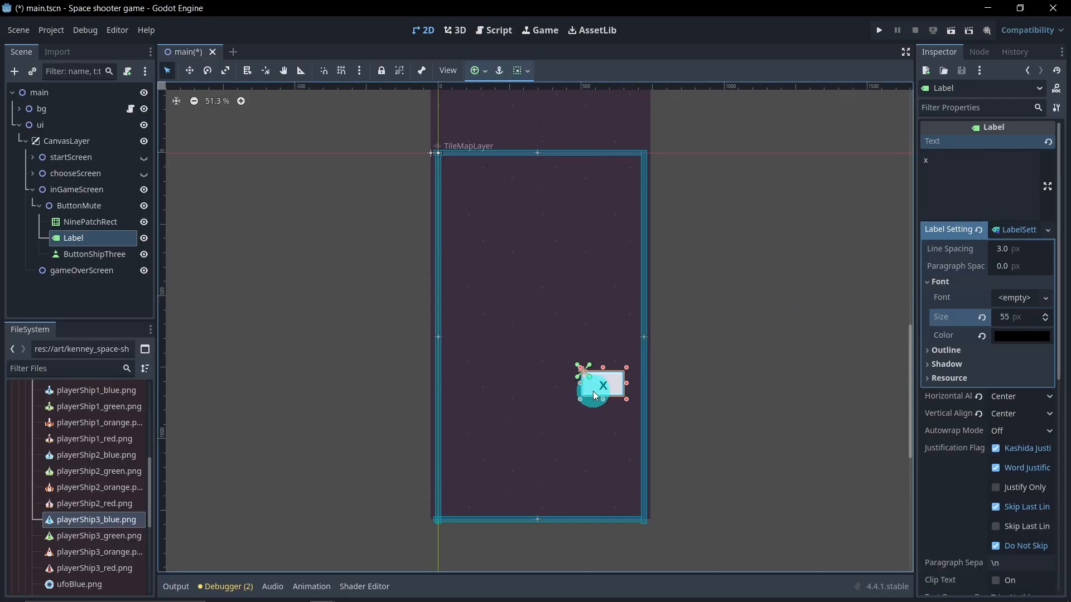
Step: Shrink the ButtonMute NinePatchRect into a small square frame
{"action": "scroll", "coordinate": [598, 405], "scroll_direction": "up", "scroll_amount": 5}
{"action": "left_click_drag", "start_coordinate": [610, 393], "coordinate": [609, 386]}
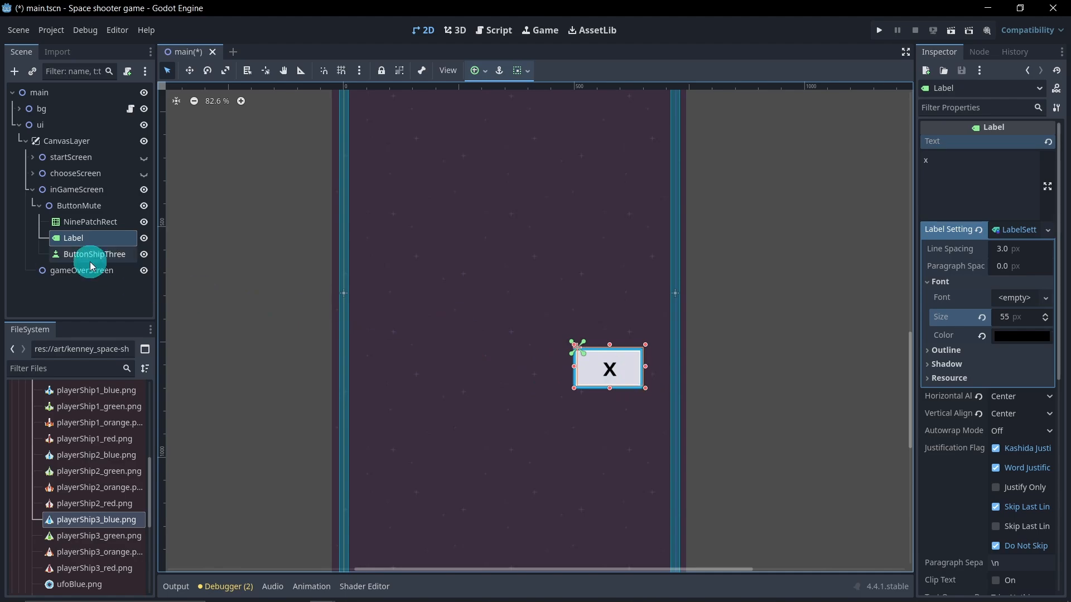
{"action": "left_click", "coordinate": [80, 225]}
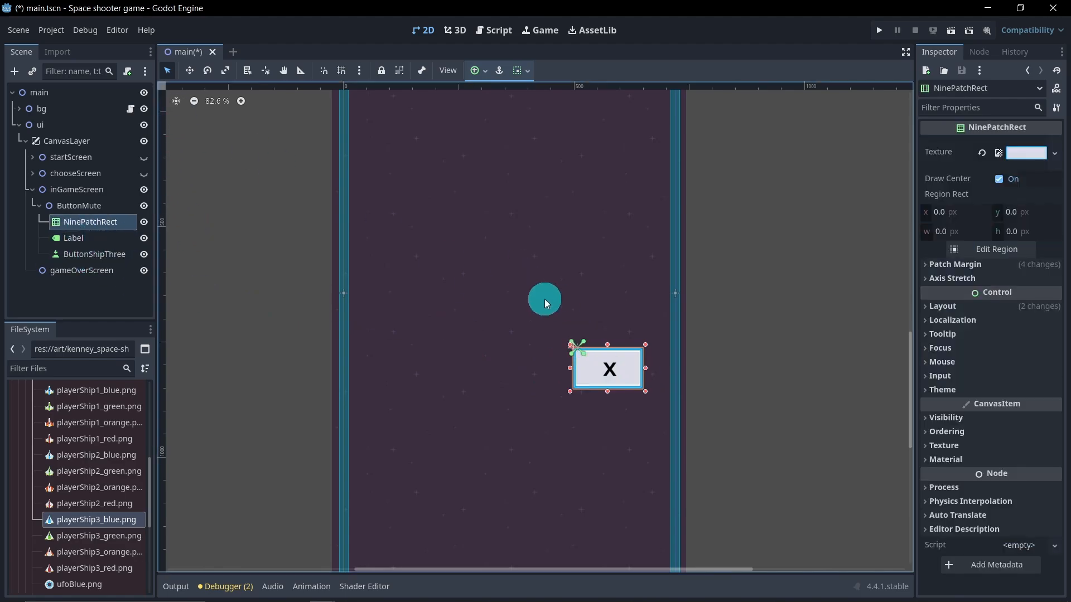
{"action": "left_click_drag", "start_coordinate": [646, 369], "coordinate": [589, 381]}
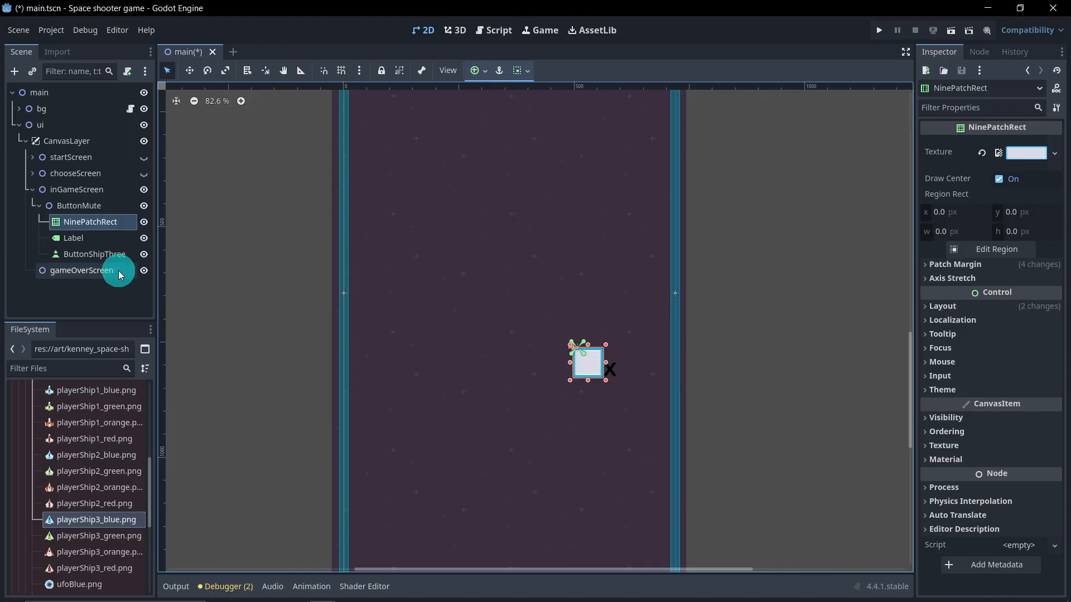
Step: Resize and move the x label to sit centred inside the small frame
{"action": "left_click", "coordinate": [92, 238]}
{"action": "left_click_drag", "start_coordinate": [640, 390], "coordinate": [606, 379]}
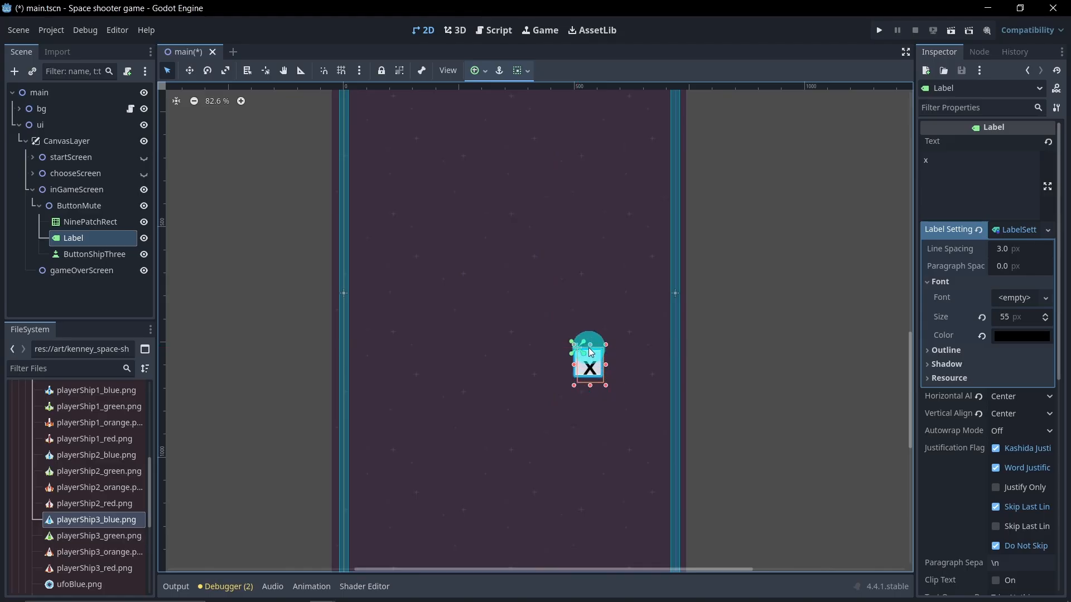
{"action": "left_click_drag", "start_coordinate": [592, 346], "coordinate": [570, 359]}
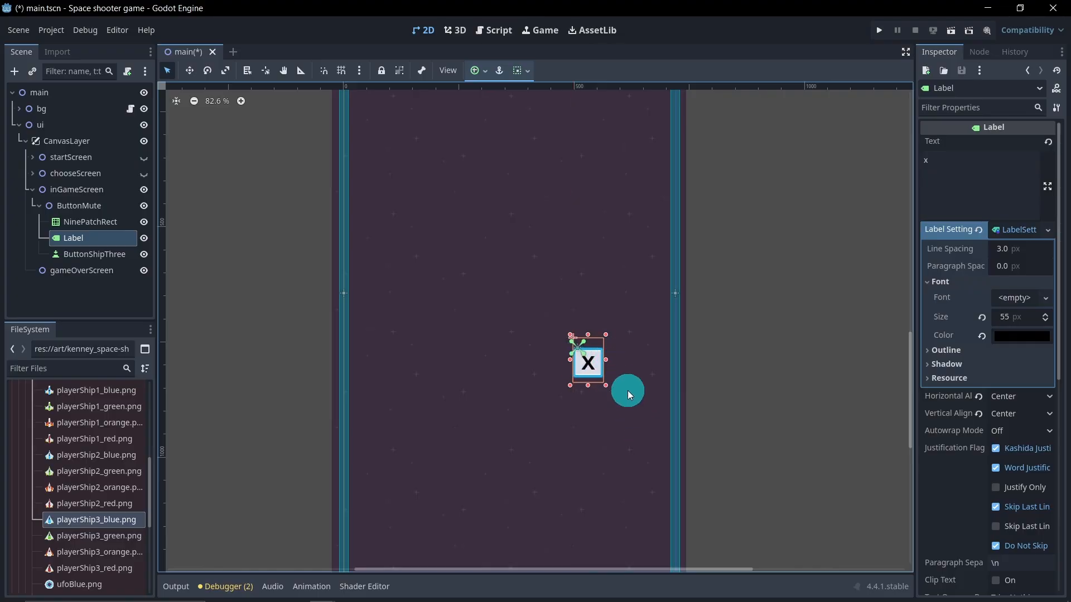
Step: Lower the NinePatchRect's modulate alpha to 72 to make the frame semi-transparent
{"action": "left_click", "coordinate": [138, 302]}
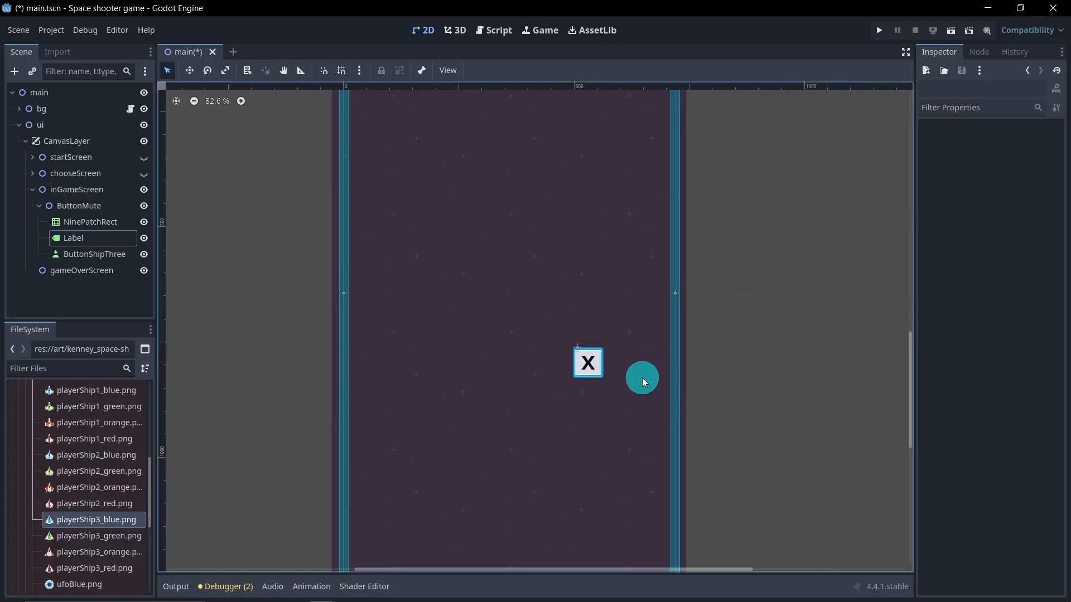
{"action": "scroll", "coordinate": [604, 374], "scroll_direction": "down", "scroll_amount": 2}
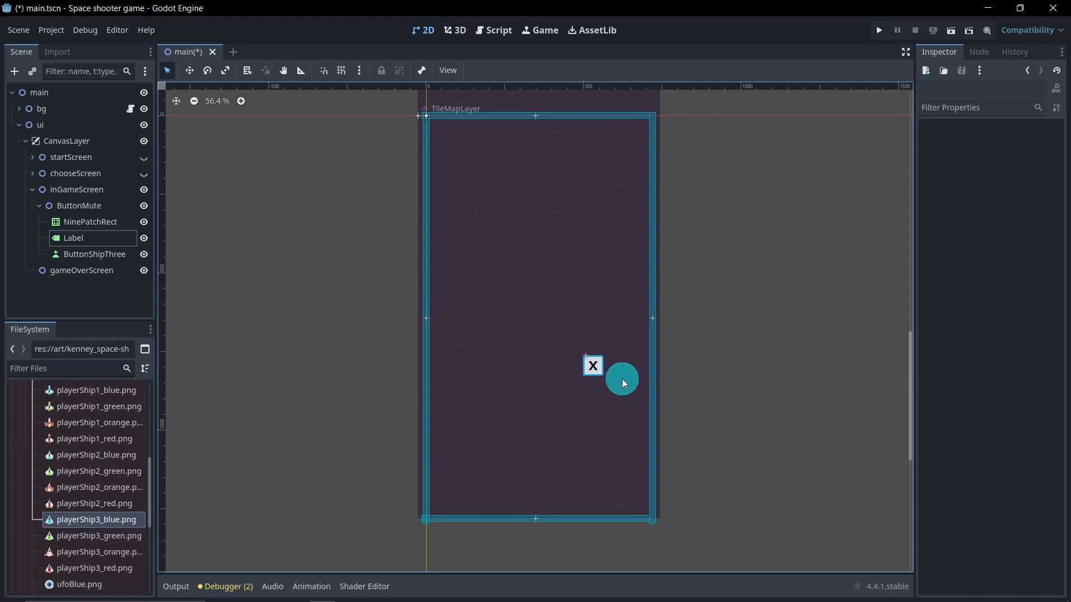
{"action": "left_click", "coordinate": [110, 222]}
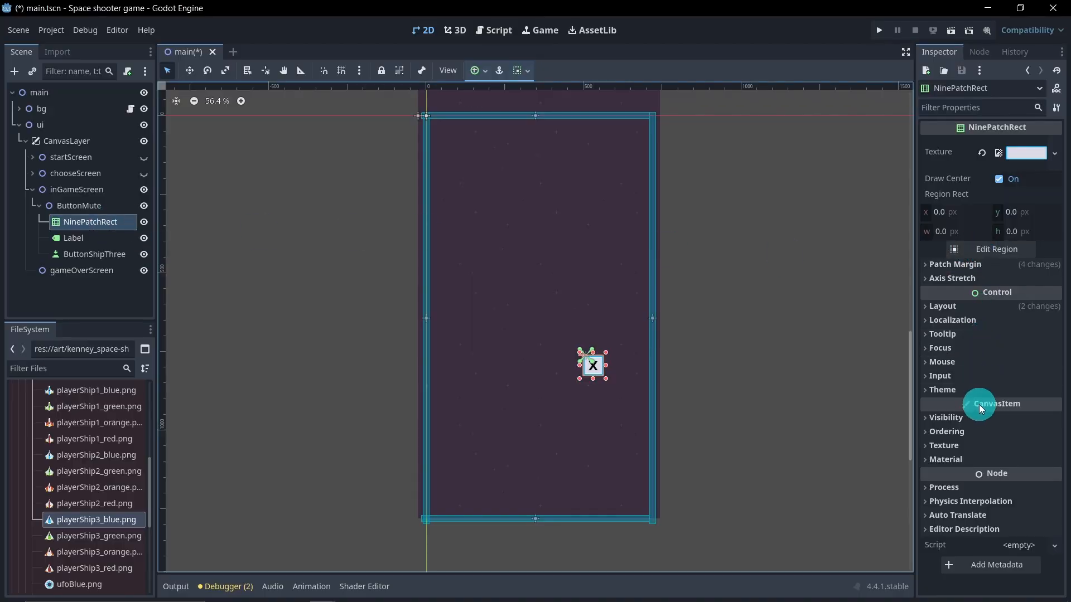
{"action": "left_click", "coordinate": [966, 417]}
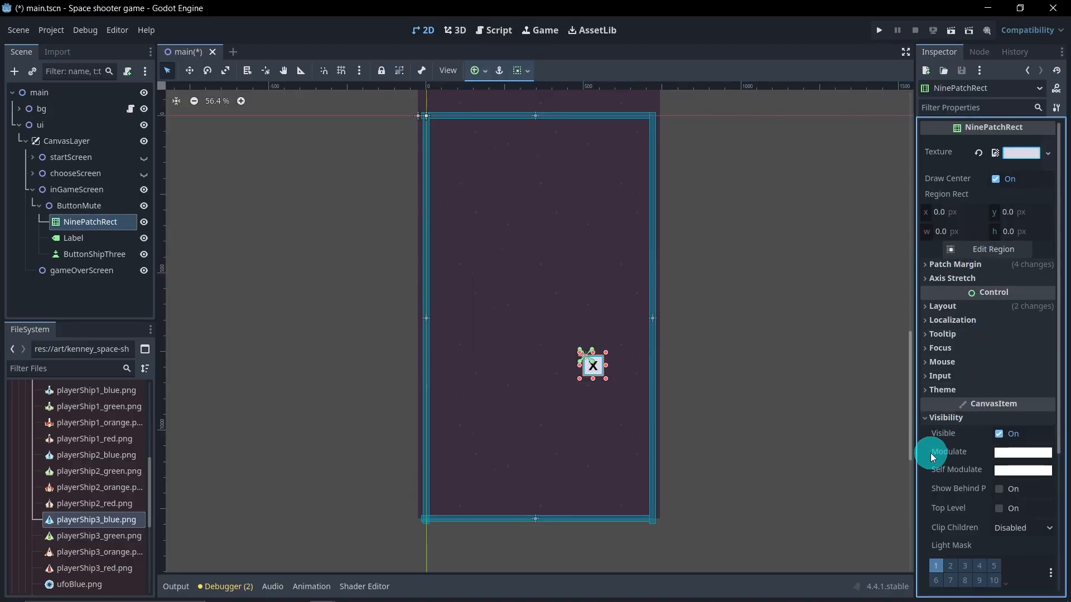
{"action": "left_click", "coordinate": [1001, 454]}
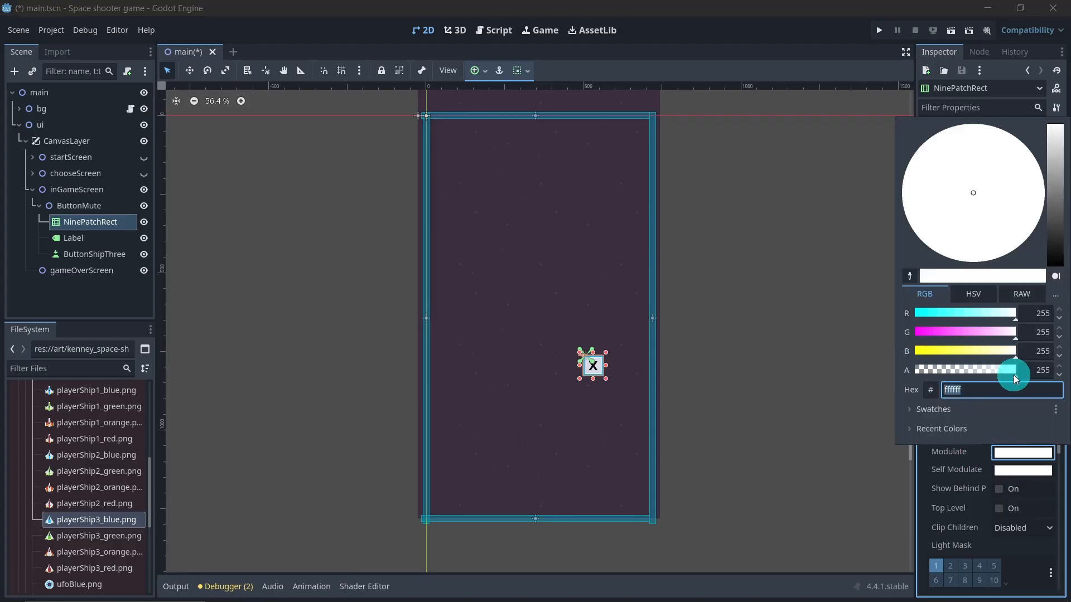
{"action": "left_click_drag", "start_coordinate": [1013, 374], "coordinate": [948, 369]}
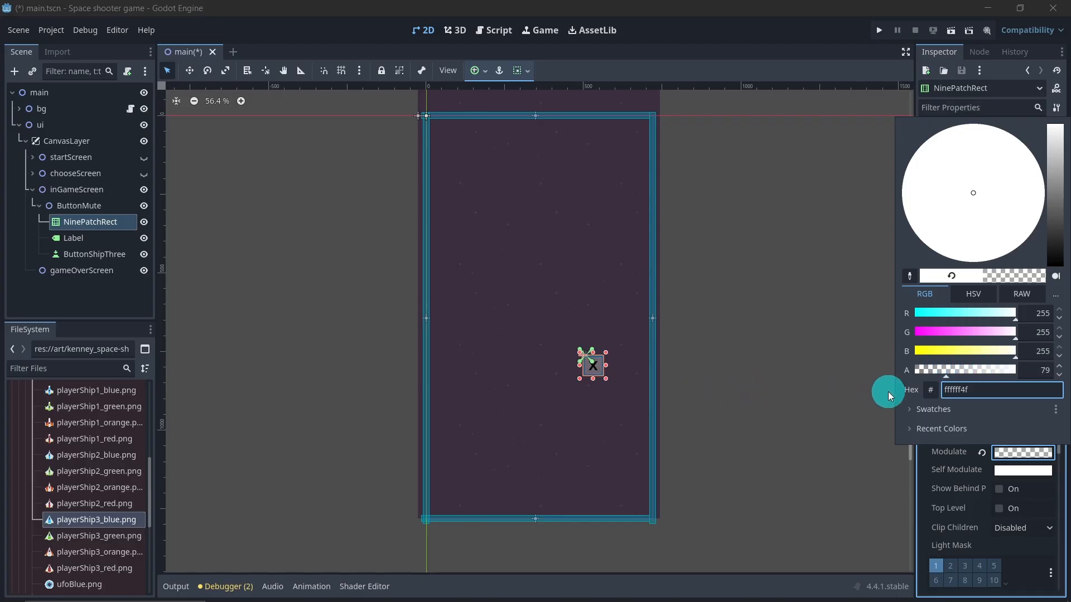
{"action": "left_click", "coordinate": [946, 370]}
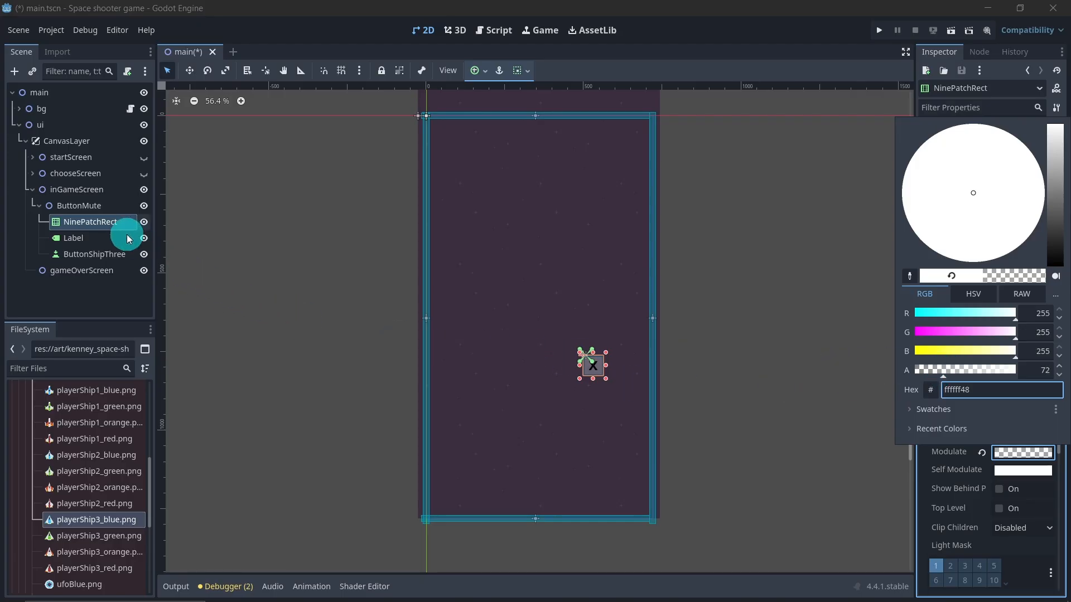
Step: Lower the x label's modulate alpha to 107 to make it semi-transparent
{"action": "left_click", "coordinate": [107, 242]}
{"action": "left_click", "coordinate": [106, 240]}
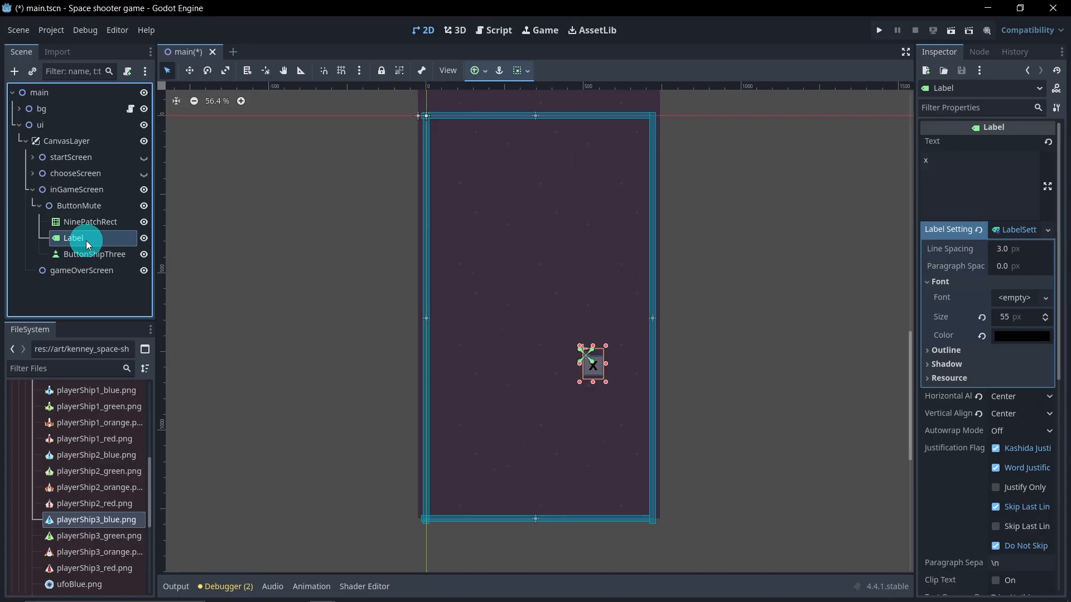
{"action": "scroll", "coordinate": [966, 373], "scroll_direction": "down", "scroll_amount": 6}
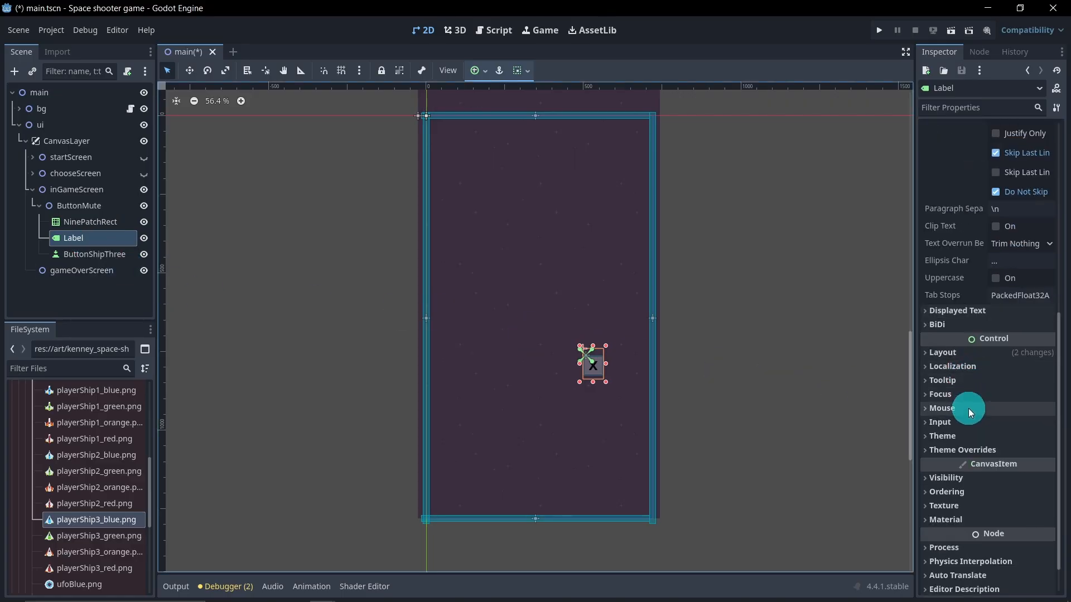
{"action": "left_click", "coordinate": [965, 480]}
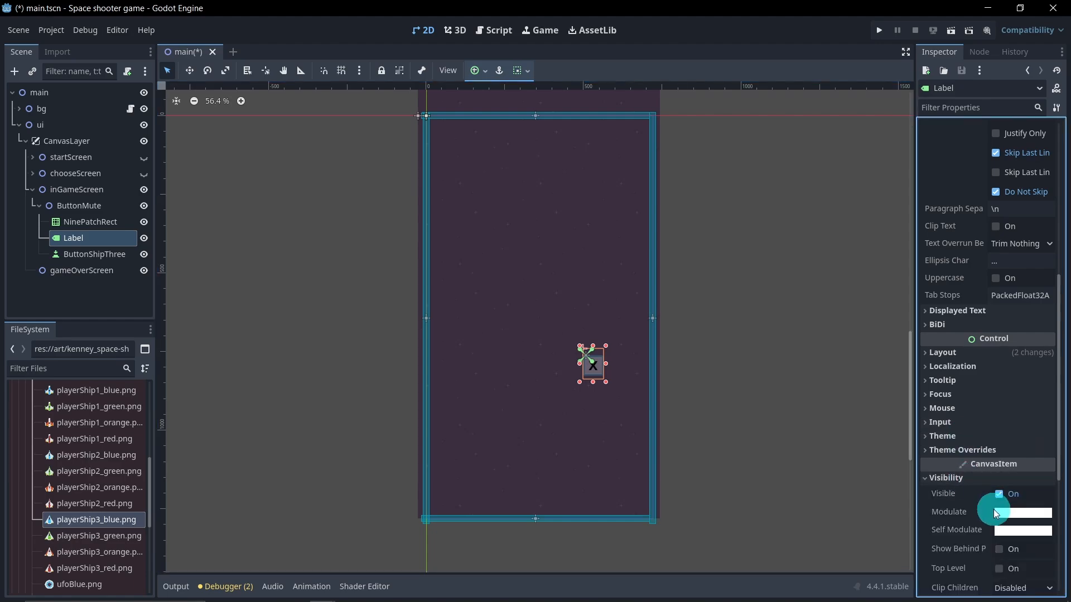
{"action": "left_click", "coordinate": [1007, 512]}
{"action": "left_click_drag", "start_coordinate": [1010, 433], "coordinate": [957, 431]}
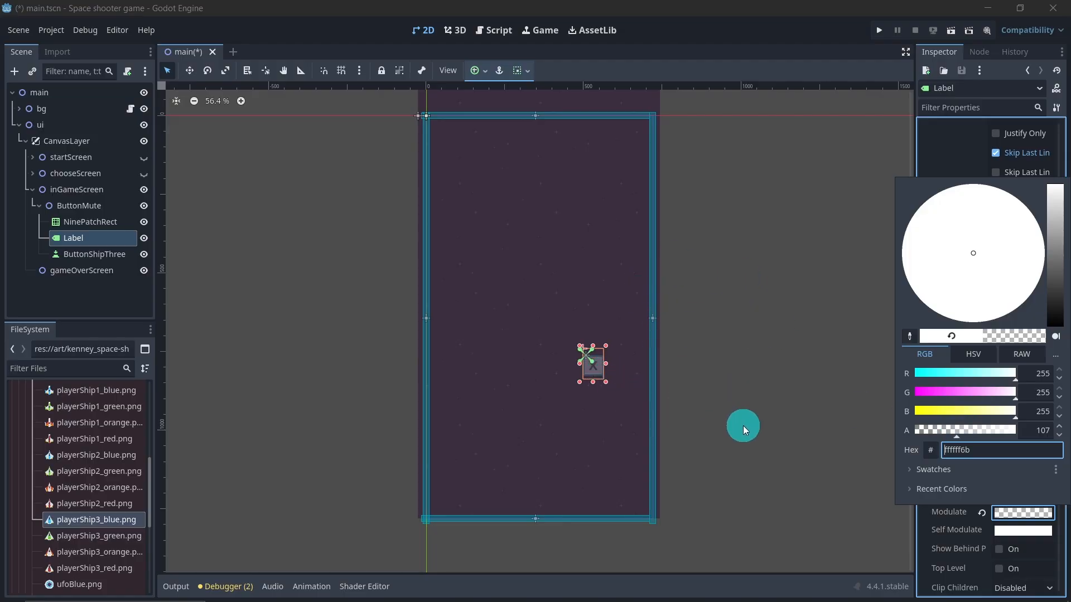
{"action": "left_click", "coordinate": [125, 307]}
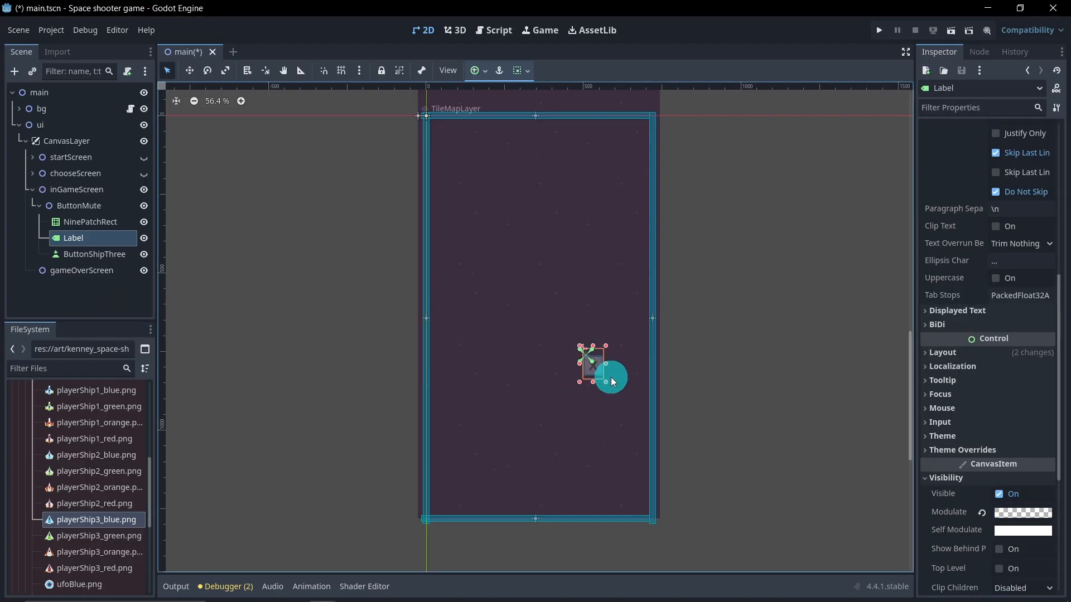
Step: Rename the x label to LabelOn
{"action": "double_click", "coordinate": [100, 241]}
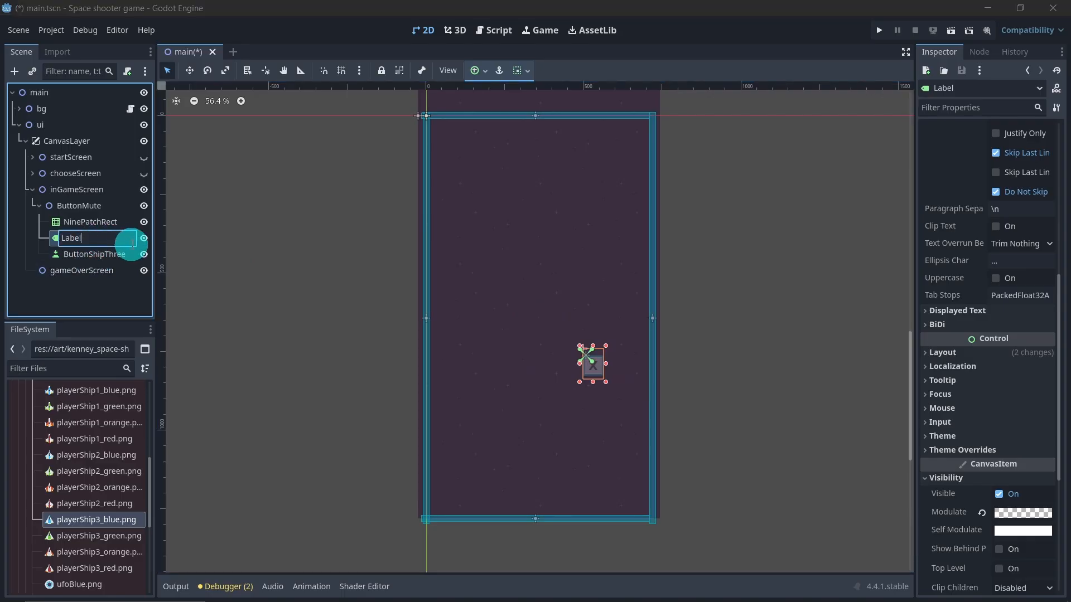
{"action": "type", "text": "On"}
{"action": "key", "text": "Return"}
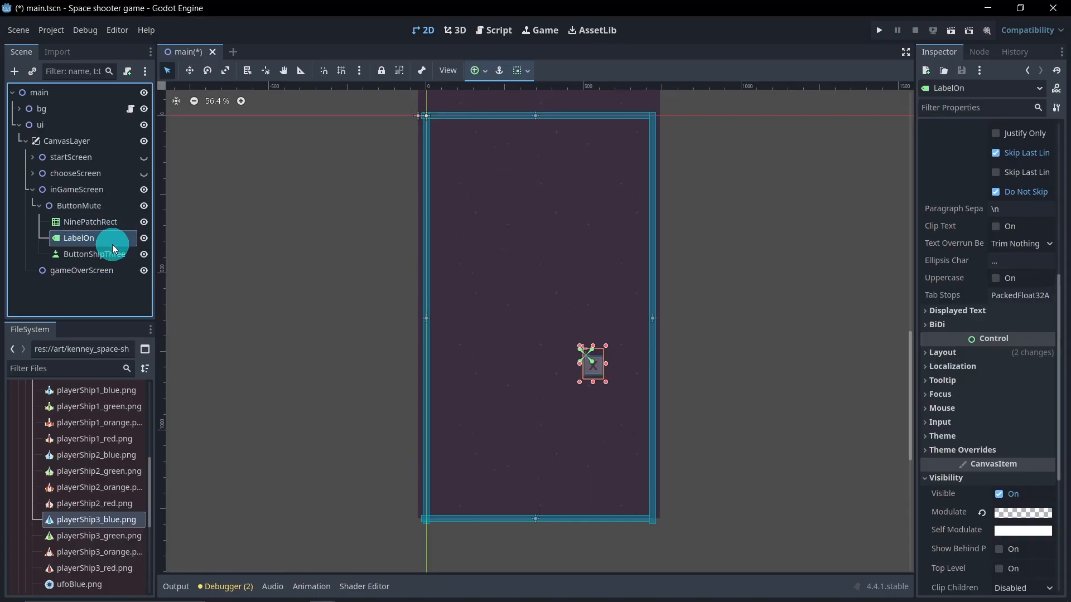
Step: Duplicate LabelOn and rename the copy LabelOff
{"action": "key", "text": "ctrl+d"}
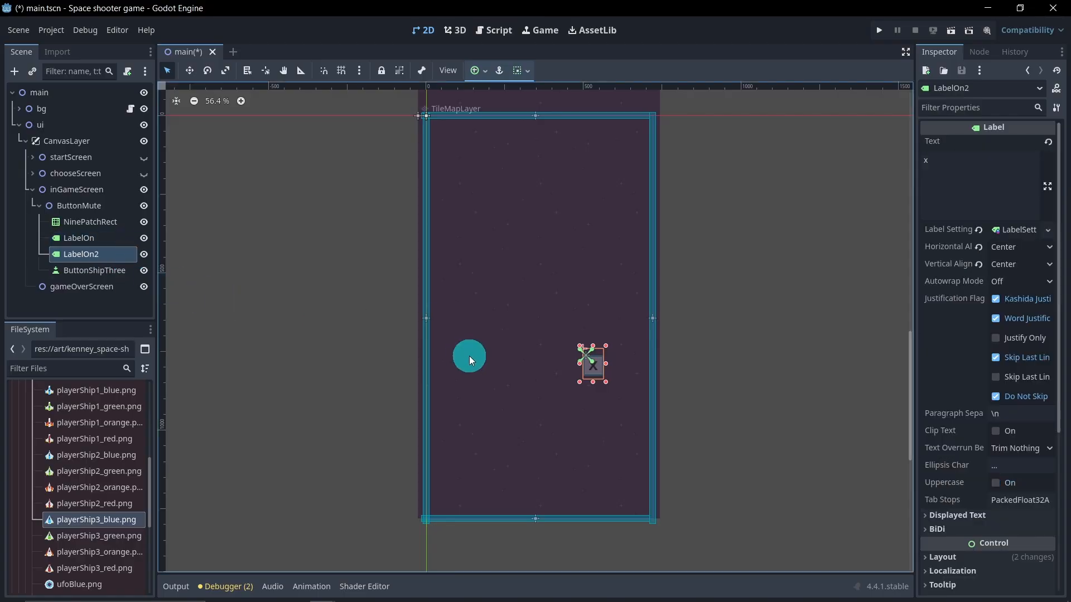
{"action": "double_click", "coordinate": [111, 257]}
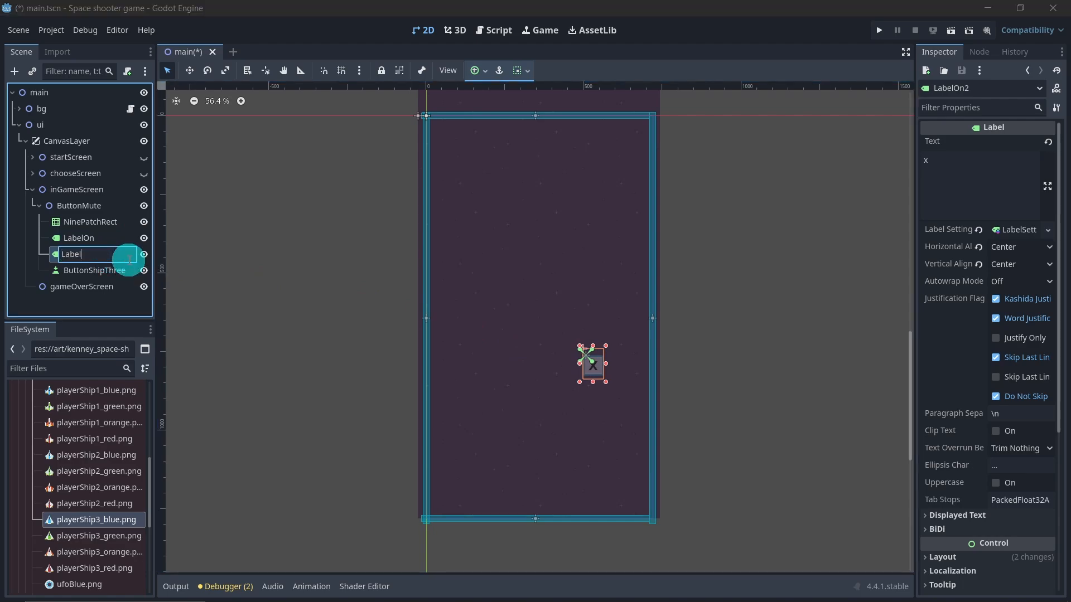
{"action": "type", "text": "ff"}
{"action": "key", "text": "Return"}
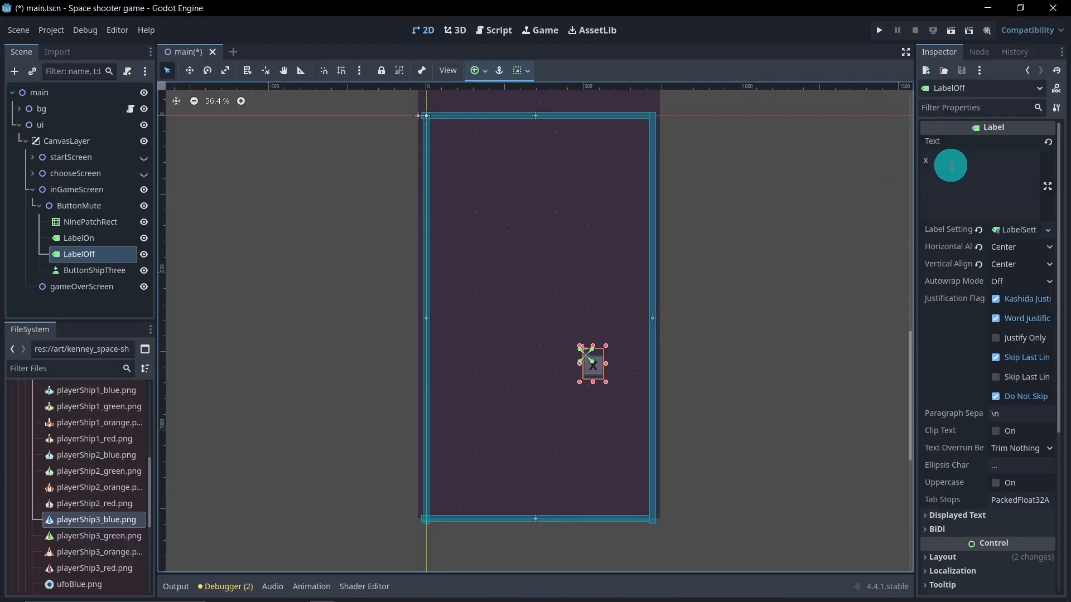
Step: Set LabelOff's text to o and hide LabelOff so only the x shows
{"action": "left_click", "coordinate": [969, 173]}
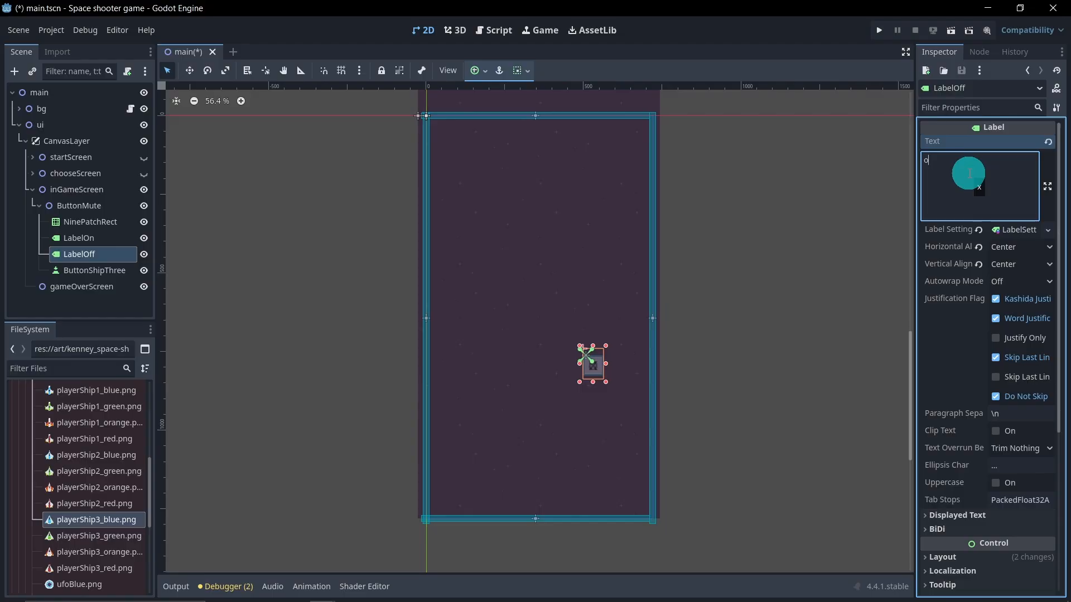
{"action": "left_click", "coordinate": [144, 238]}
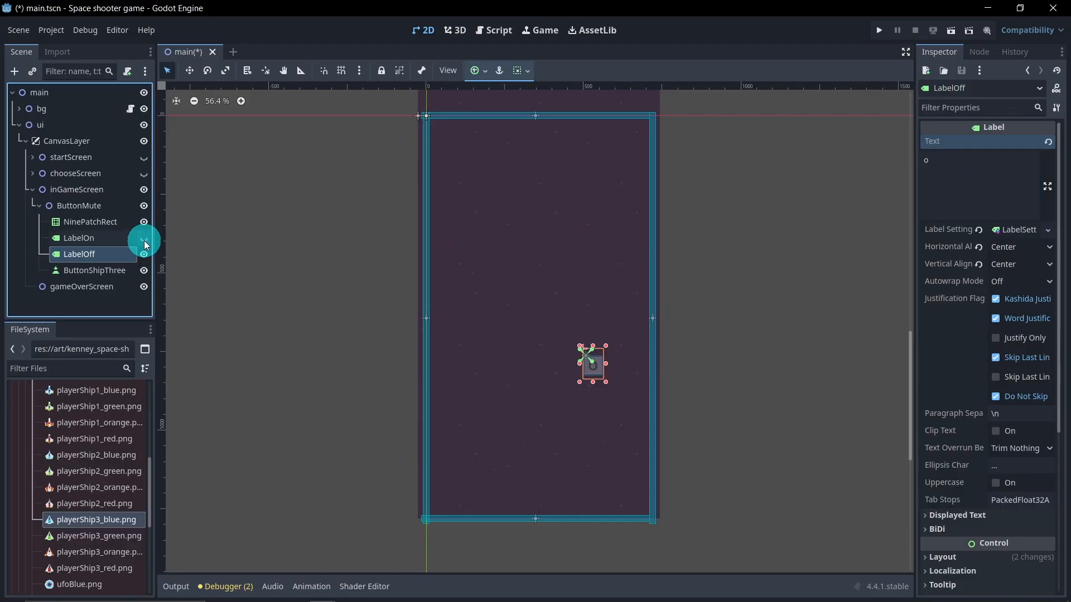
{"action": "left_click", "coordinate": [143, 240]}
{"action": "left_click", "coordinate": [143, 256]}
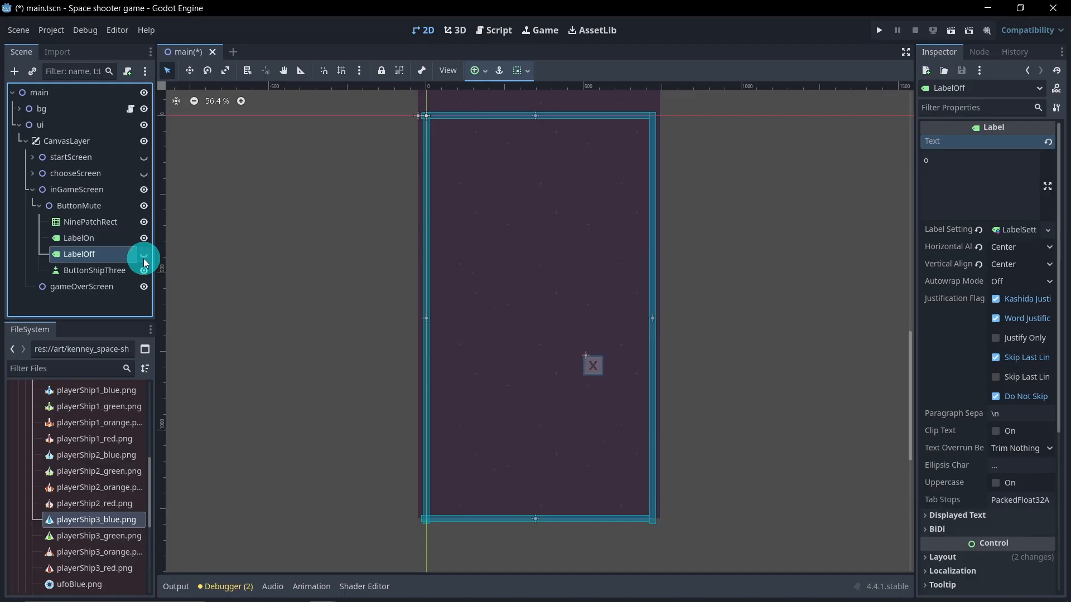
{"action": "left_click", "coordinate": [144, 254]}
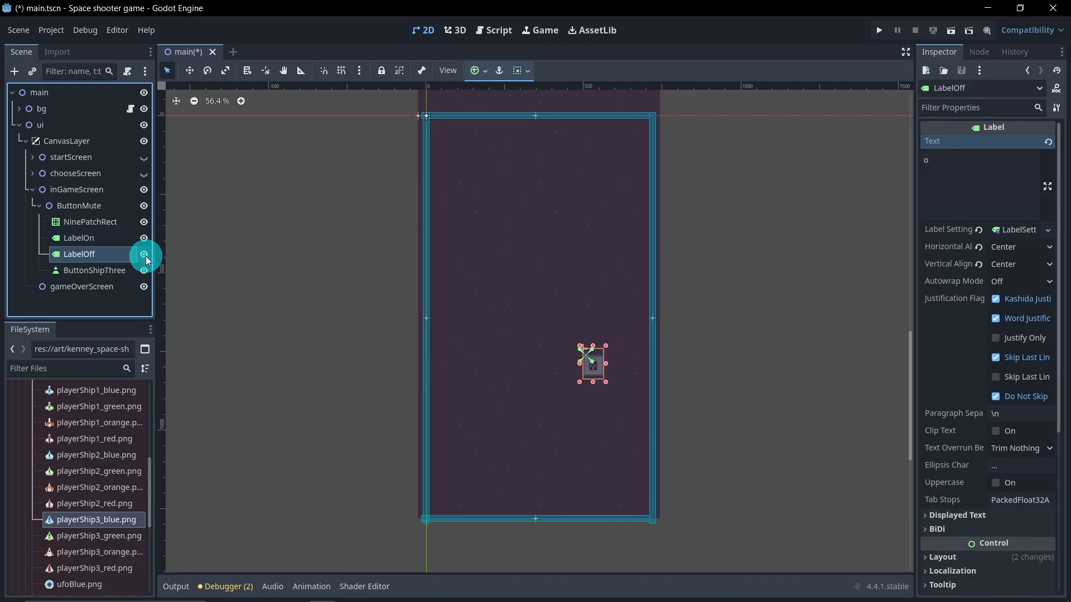
{"action": "left_click", "coordinate": [144, 254]}
{"action": "left_click", "coordinate": [295, 272]}
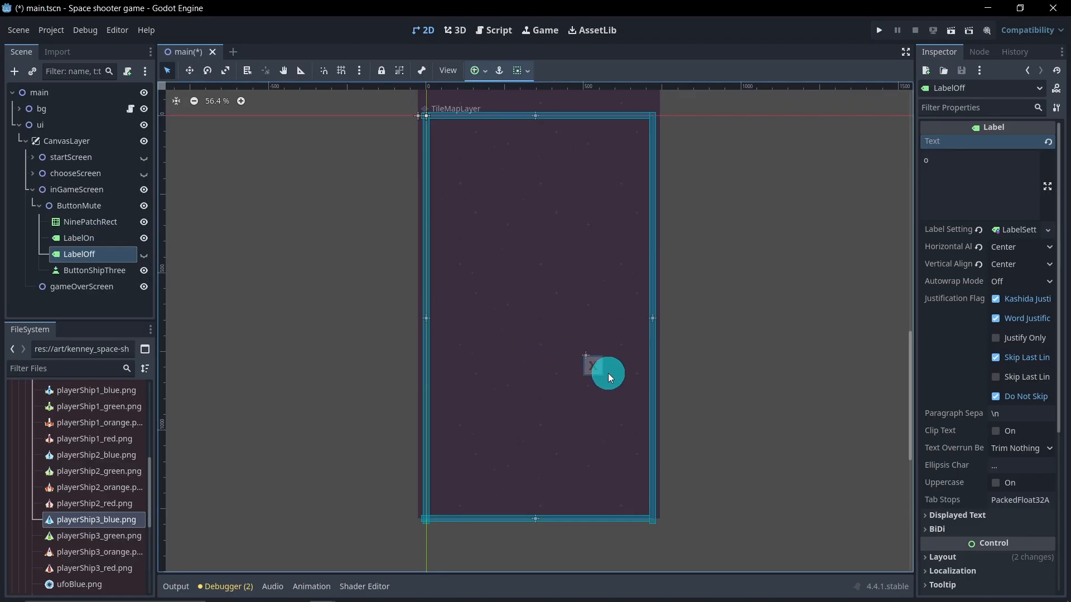
Step: Move the ButtonMute node to the top-left corner of the game screen
{"action": "left_click", "coordinate": [89, 207]}
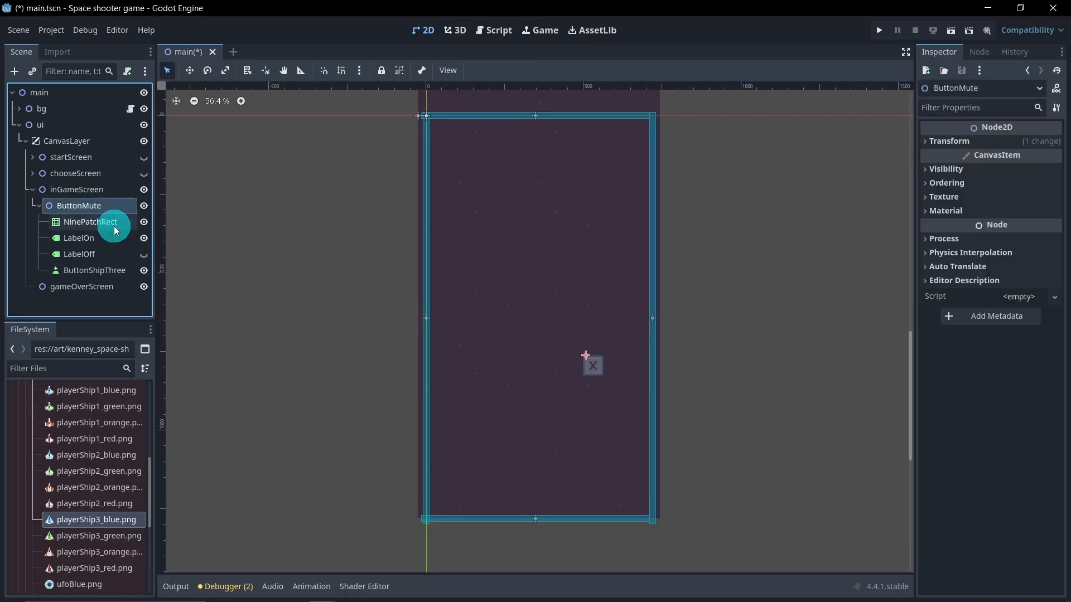
{"action": "left_click", "coordinate": [189, 71]}
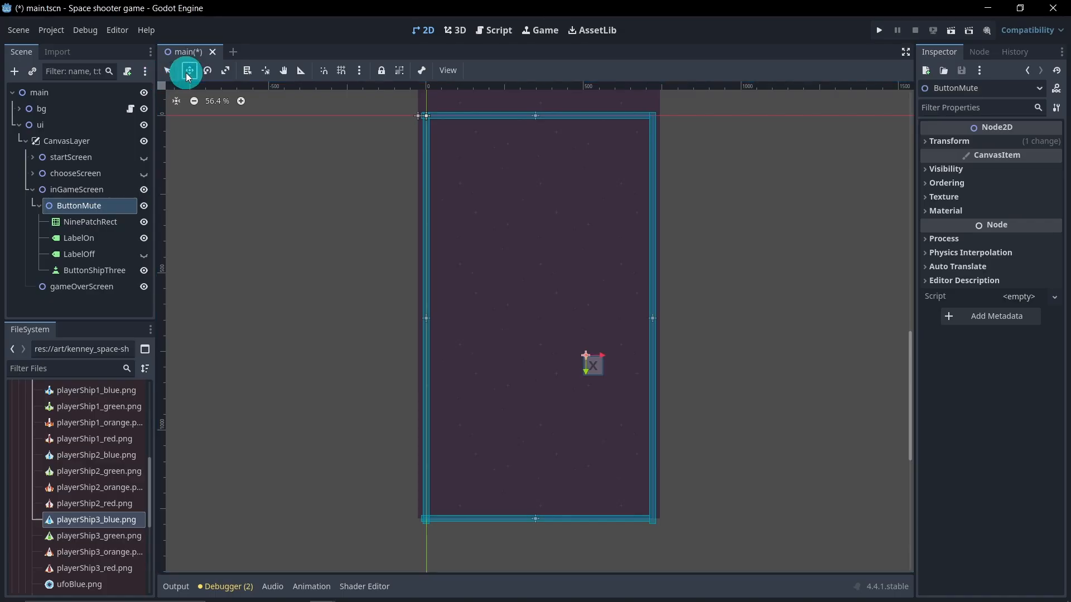
{"action": "left_click_drag", "start_coordinate": [594, 377], "coordinate": [445, 142]}
{"action": "scroll", "coordinate": [452, 215], "scroll_direction": "up", "scroll_amount": 6}
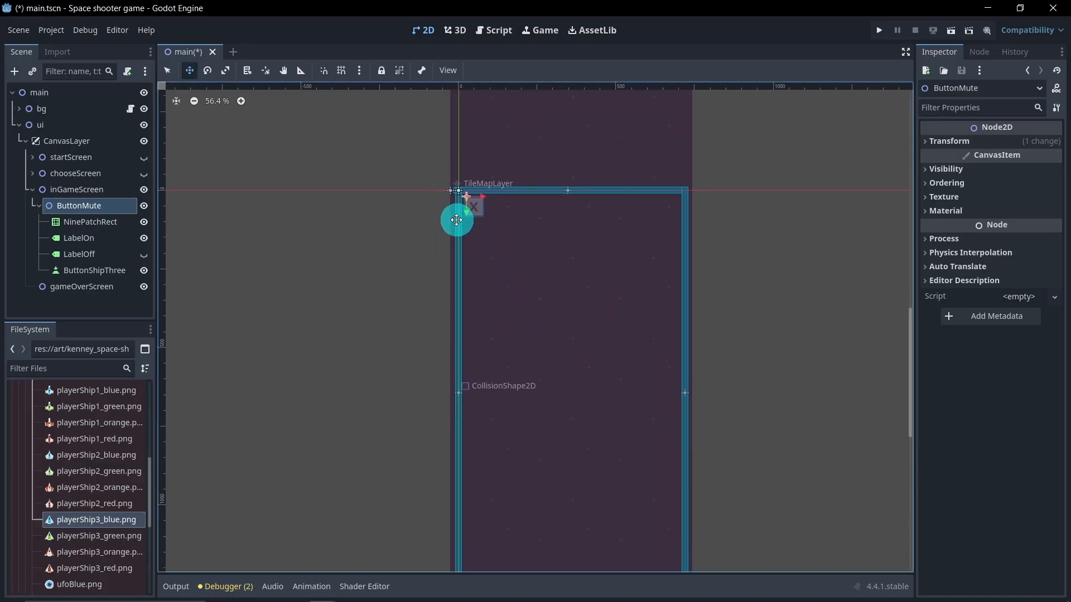
{"action": "scroll", "coordinate": [445, 195], "scroll_direction": "up", "scroll_amount": 2}
{"action": "left_click_drag", "start_coordinate": [491, 191], "coordinate": [491, 185]}
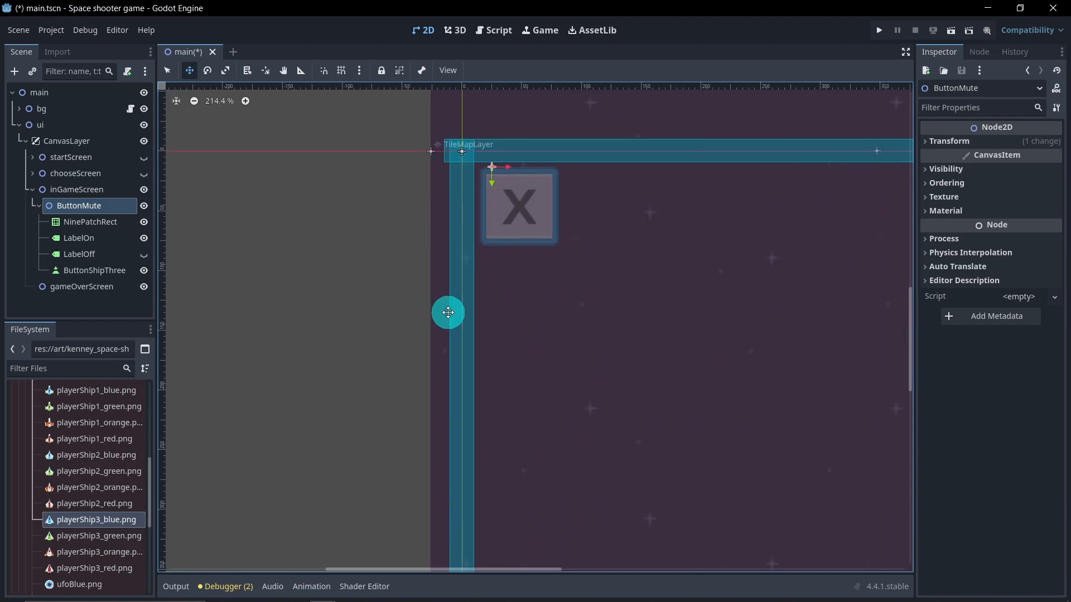
{"action": "scroll", "coordinate": [450, 317], "scroll_direction": "down", "scroll_amount": 6}
{"action": "middle_click_drag", "start_coordinate": [579, 462], "coordinate": [483, 301]}
{"action": "scroll", "coordinate": [498, 344], "scroll_direction": "down", "scroll_amount": 3}
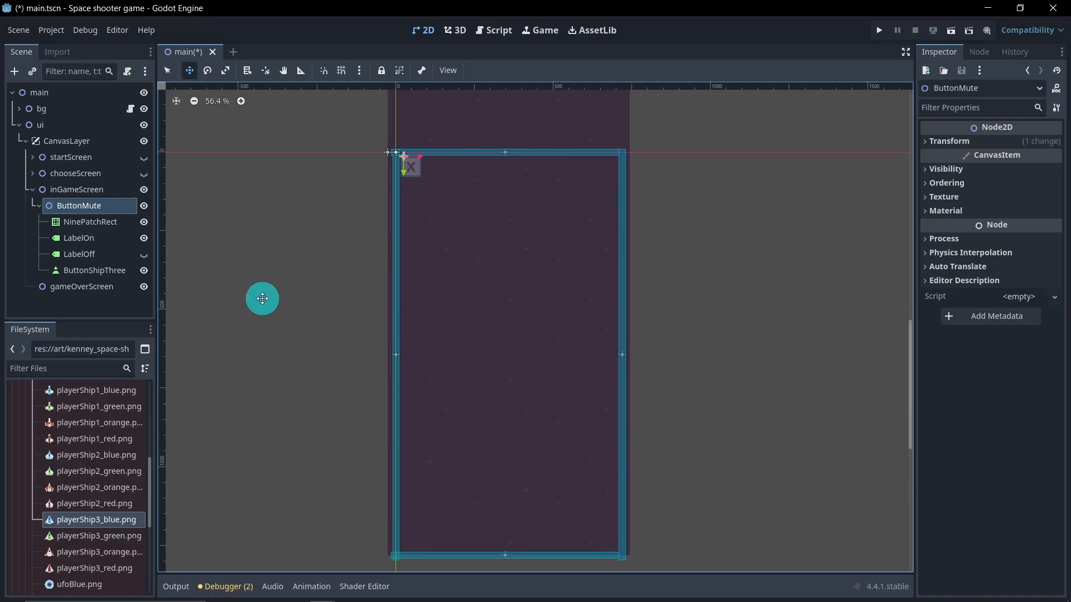
Step: Resize the ButtonShipThree button to cover the small x frame
{"action": "left_click", "coordinate": [95, 272]}
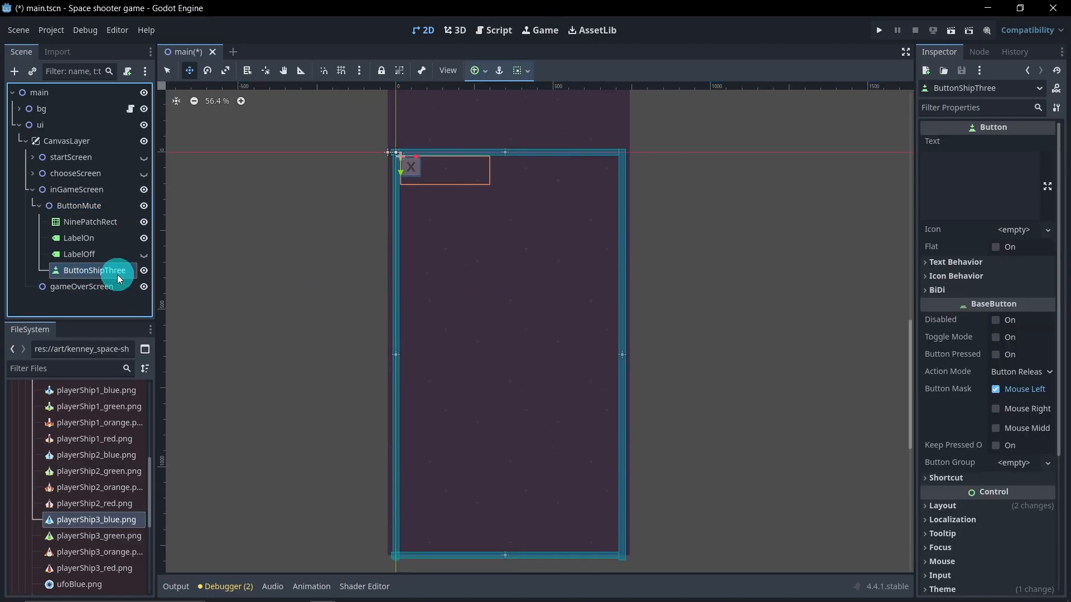
{"action": "scroll", "coordinate": [387, 156], "scroll_direction": "up", "scroll_amount": 3}
{"action": "left_click", "coordinate": [167, 70]}
{"action": "left_click_drag", "start_coordinate": [545, 202], "coordinate": [420, 226]}
{"action": "scroll", "coordinate": [422, 165], "scroll_direction": "up", "scroll_amount": 3}
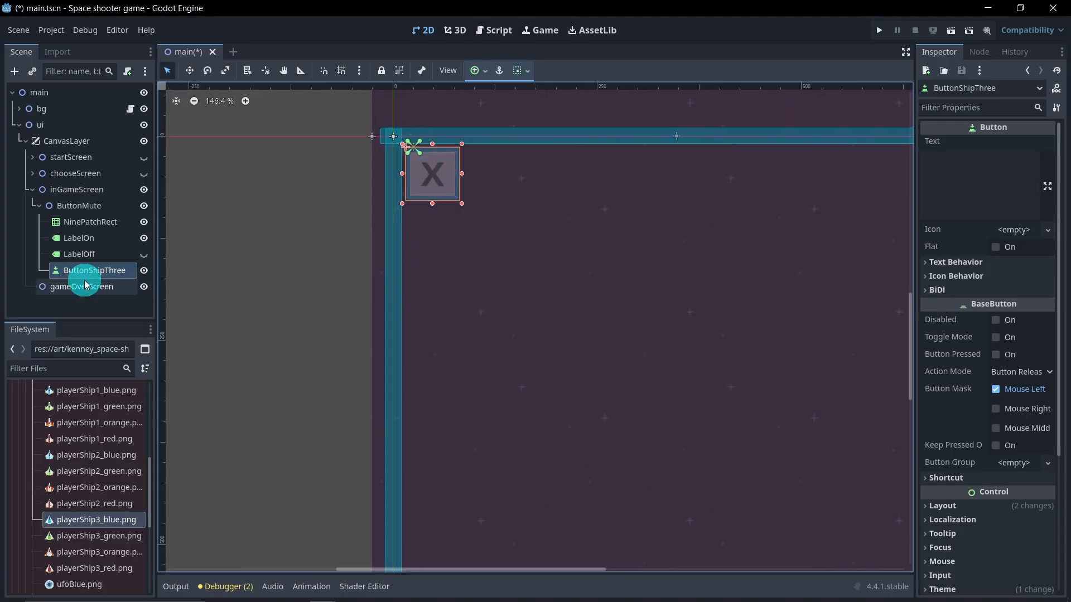
Step: Rename the ButtonShipThree button to ButtonMute
{"action": "double_click", "coordinate": [111, 271]}
{"action": "left_click_drag", "start_coordinate": [131, 271], "coordinate": [90, 274]}
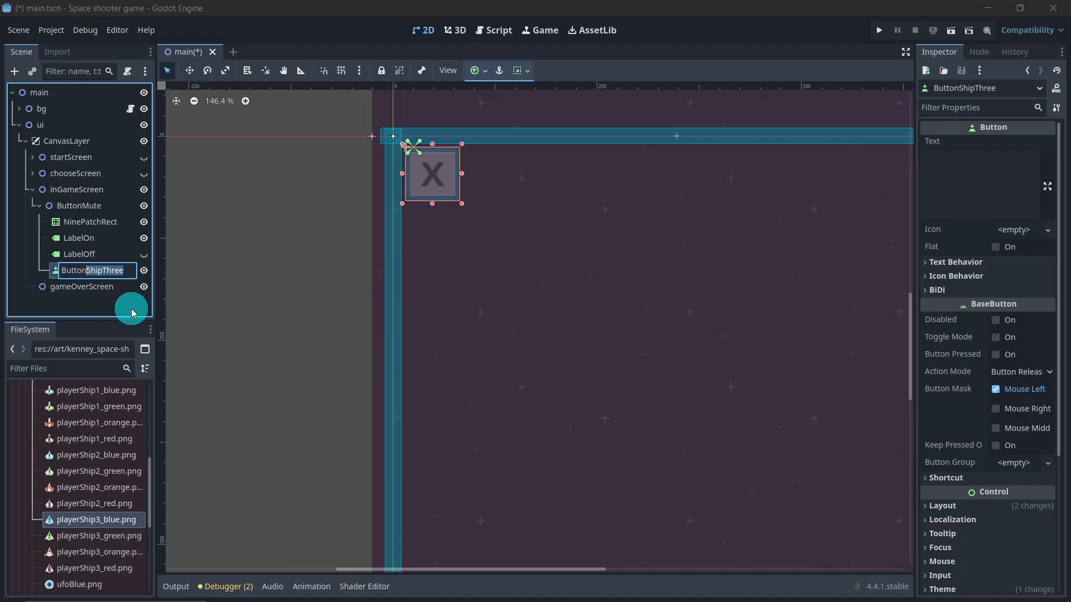
{"action": "type", "text": "Mute"}
{"action": "key", "text": "Return"}
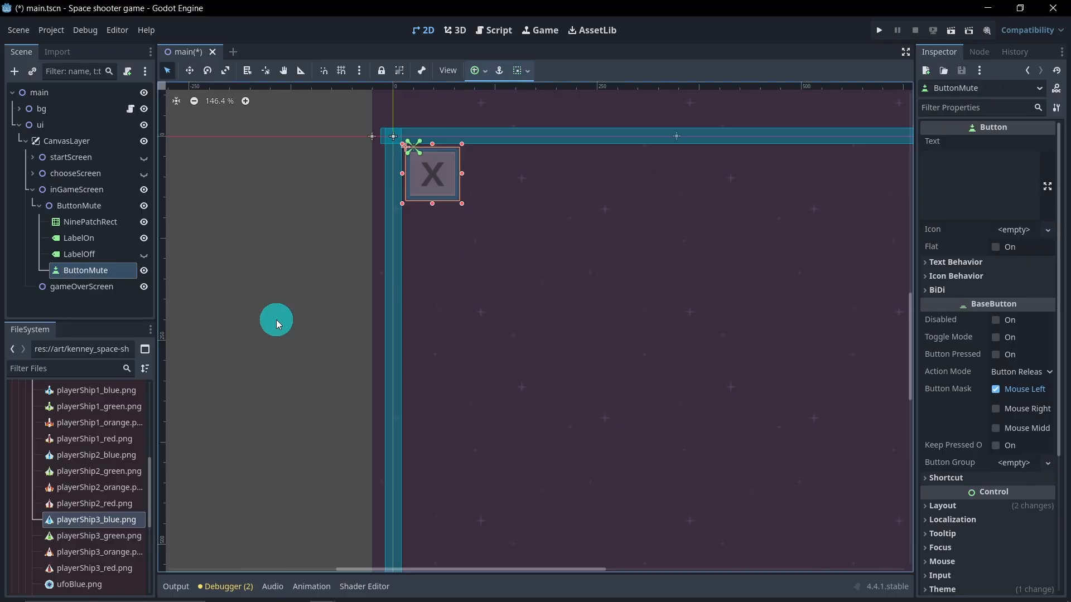
Step: Collapse the ButtonMute and inGameScreen nodes and hide inGameScreen
{"action": "scroll", "coordinate": [610, 413], "scroll_direction": "down", "scroll_amount": 2}
{"action": "middle_click_drag", "start_coordinate": [610, 413], "coordinate": [566, 245]}
{"action": "scroll", "coordinate": [574, 235], "scroll_direction": "down", "scroll_amount": 2}
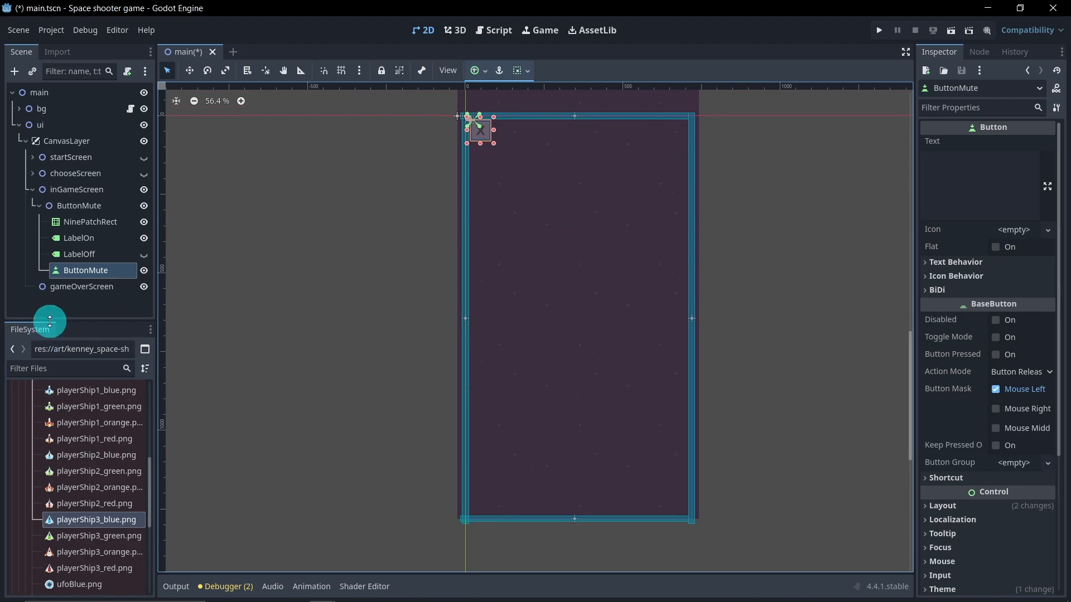
{"action": "left_click", "coordinate": [86, 305]}
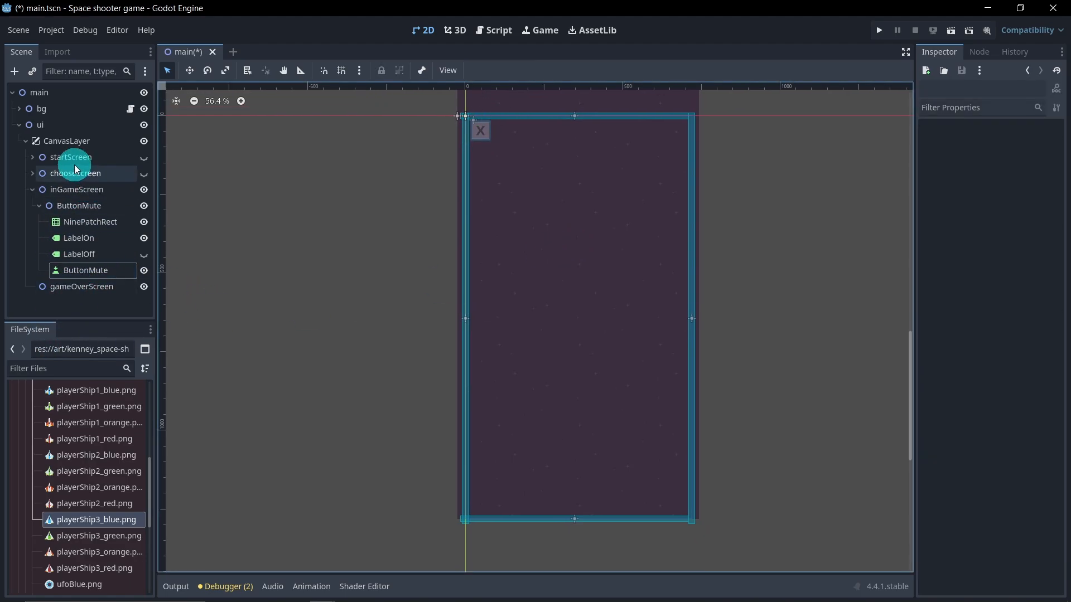
{"action": "left_click", "coordinate": [39, 207]}
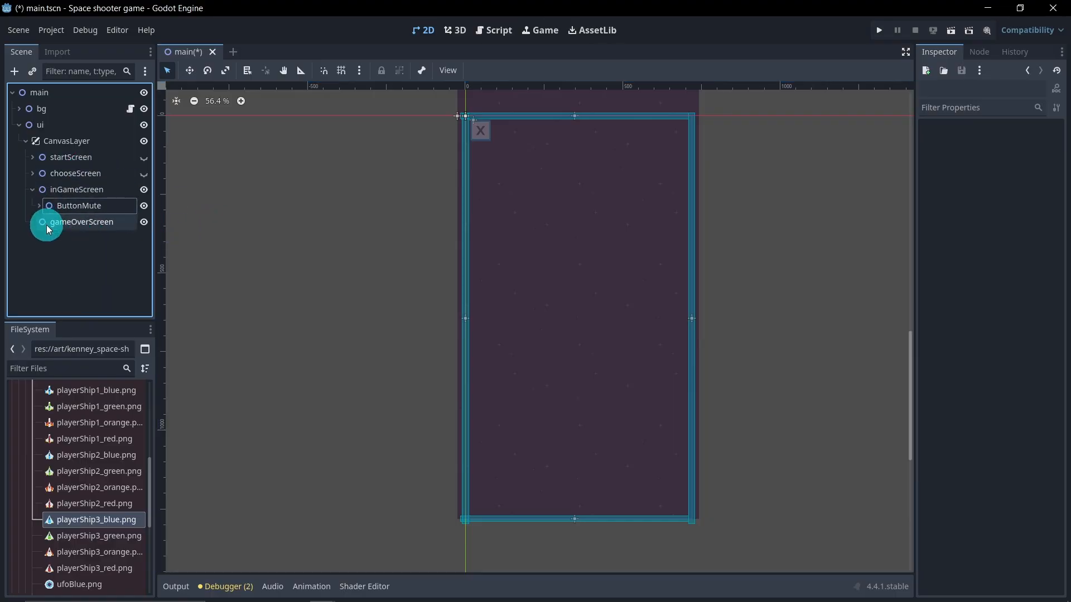
{"action": "left_click", "coordinate": [35, 193]}
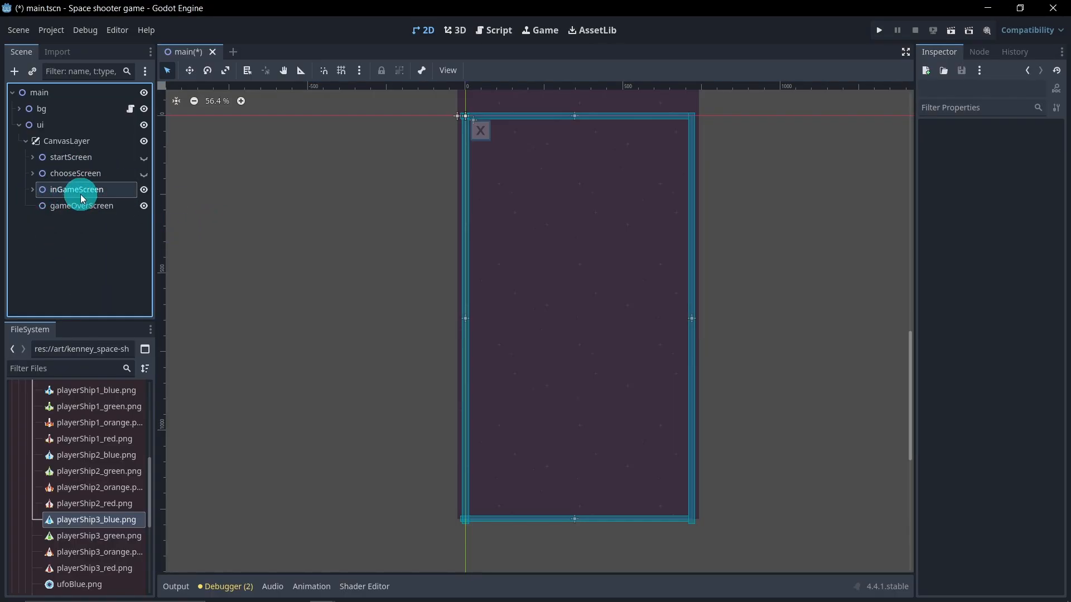
{"action": "left_click", "coordinate": [145, 190]}
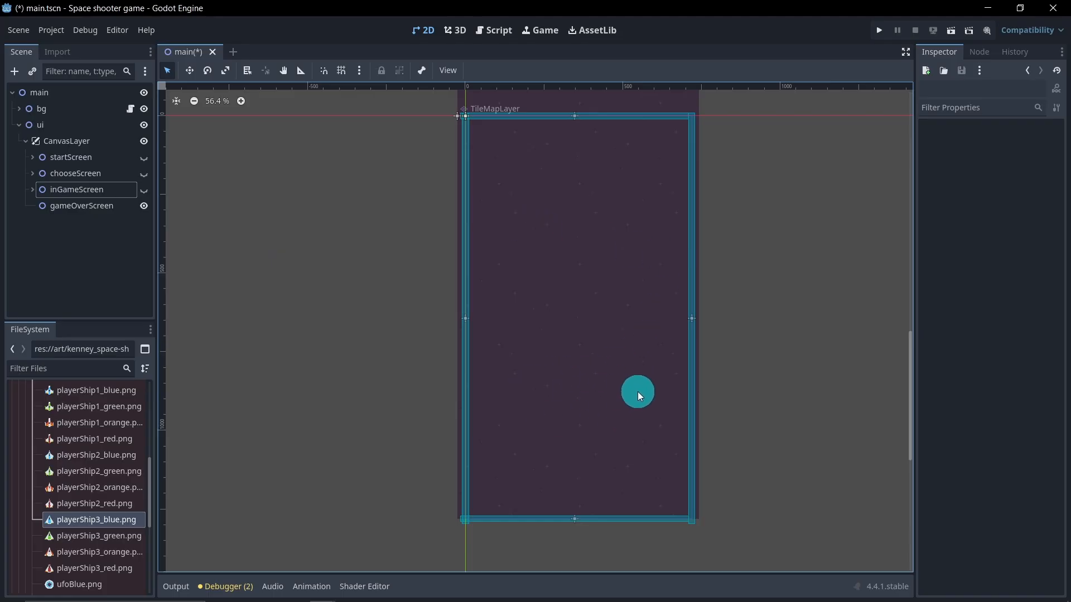
Step: Duplicate the startScreen title label and move the copy into gameOverScreen
{"action": "left_click", "coordinate": [34, 159]}
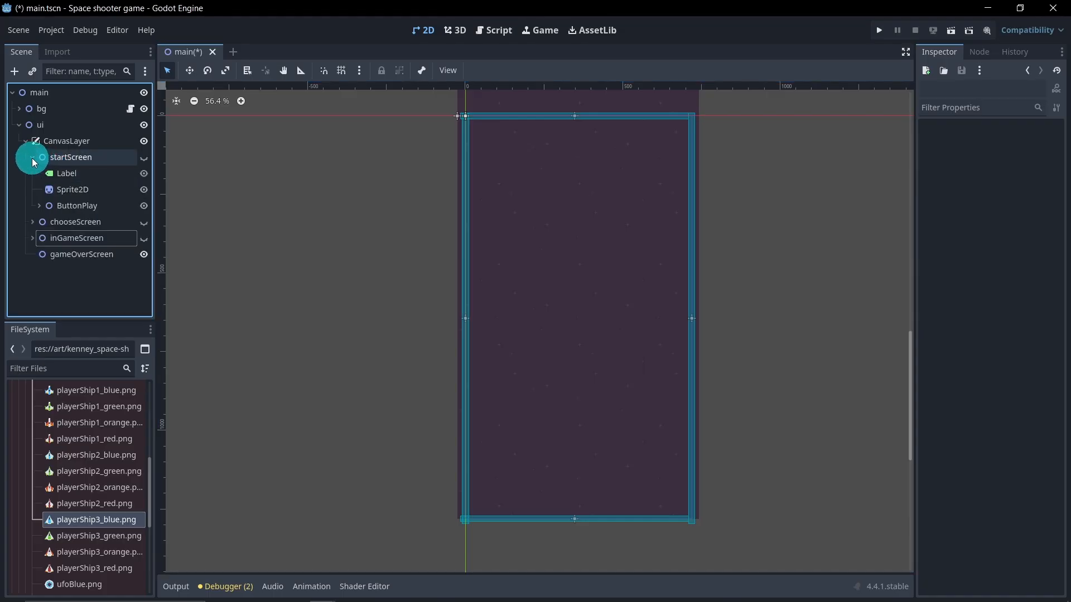
{"action": "left_click", "coordinate": [85, 174]}
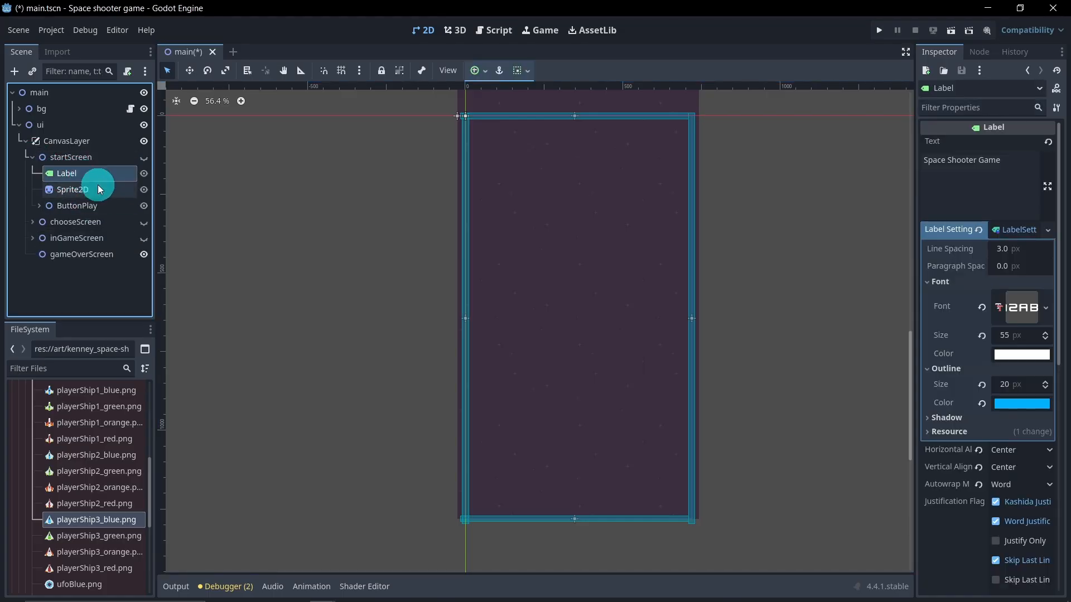
{"action": "key", "text": "ctrl+d"}
{"action": "left_click_drag", "start_coordinate": [116, 203], "coordinate": [110, 274]}
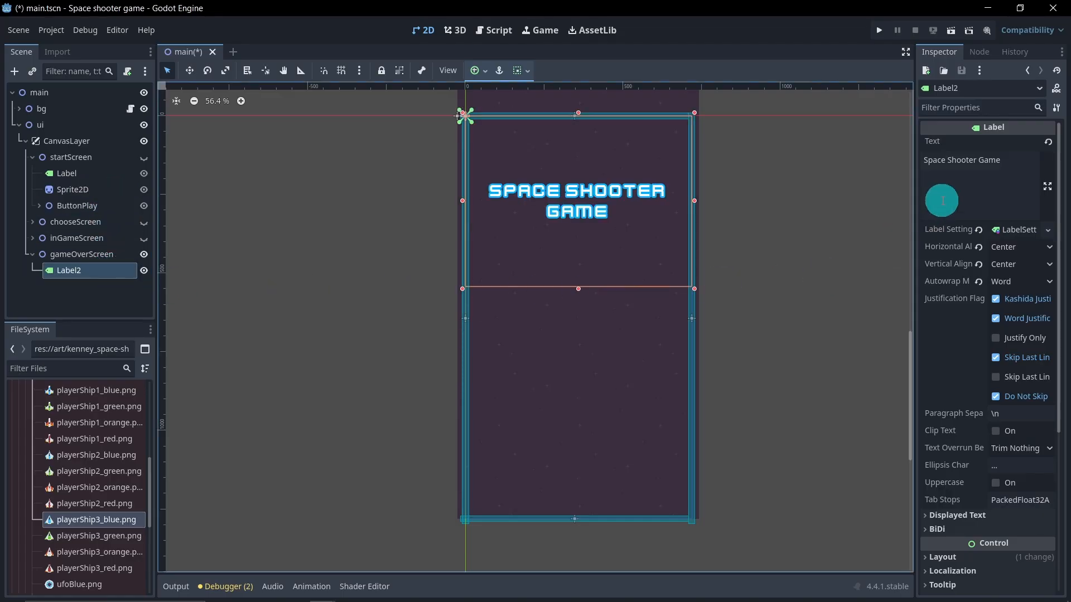
Step: Change the copied label's text to Game Over
{"action": "left_click_drag", "start_coordinate": [1004, 161], "coordinate": [875, 217]}
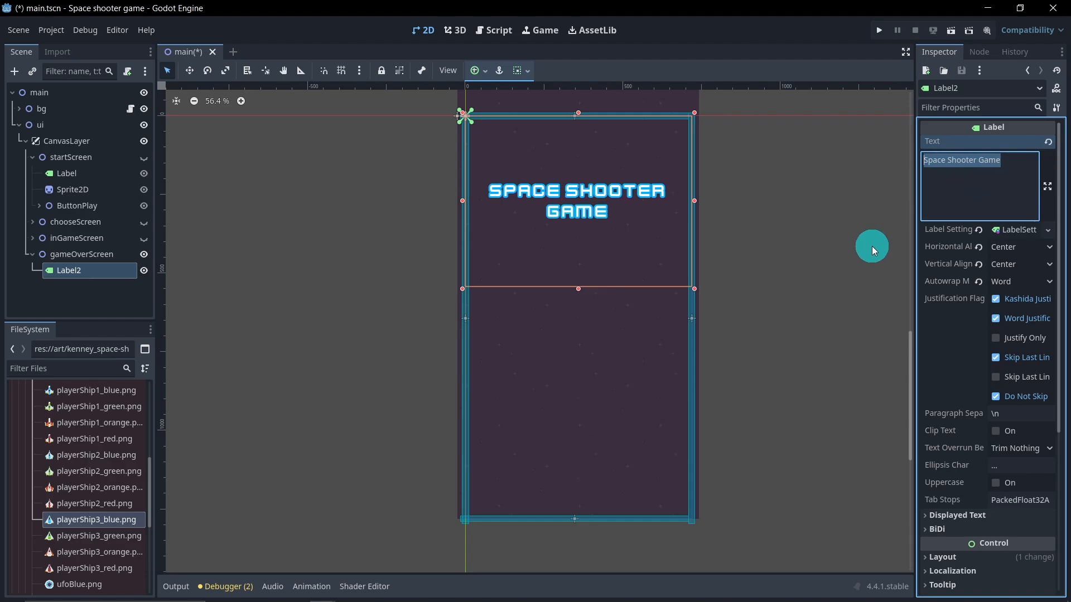
{"action": "type", "text": "Game Ov"}
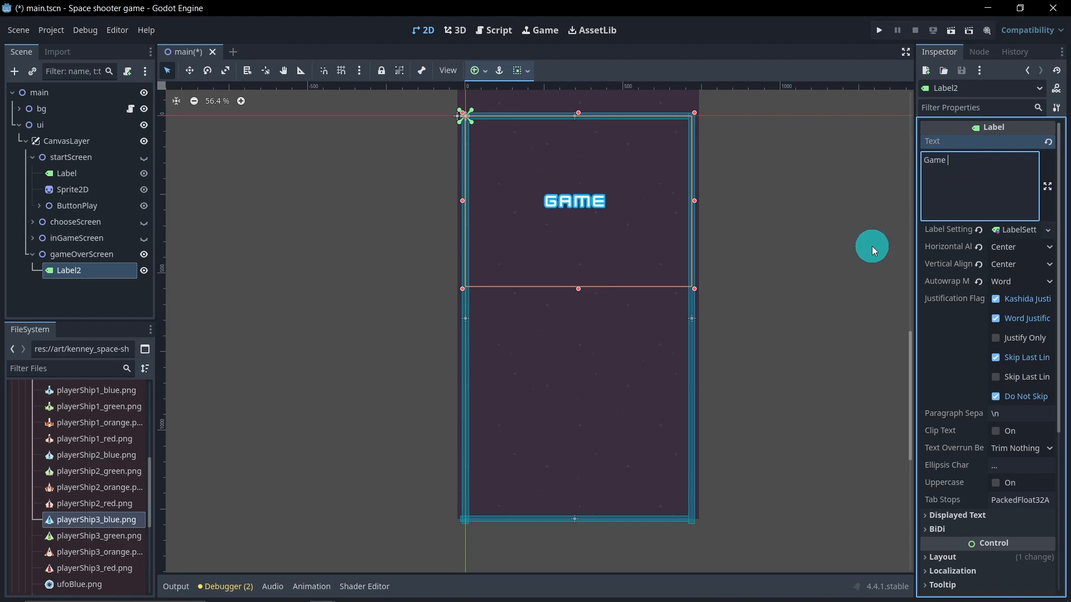
{"action": "type", "text": "er"}
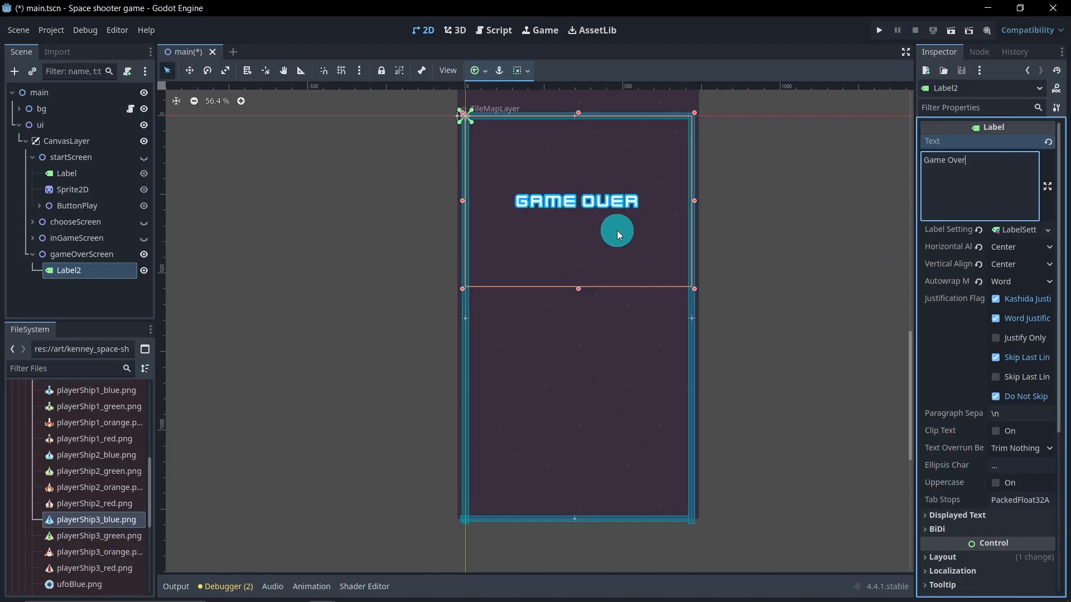
Step: Make the Game Over label's settings unique, give its outline the colour ff0000, and change its text to Game Over!
{"action": "right_click", "coordinate": [1019, 230]}
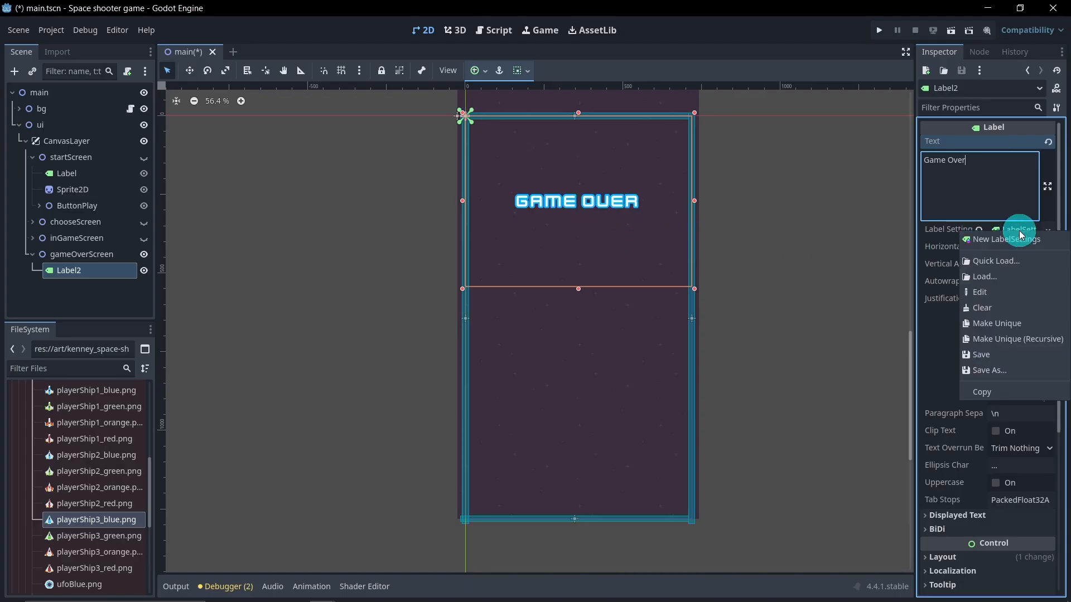
{"action": "left_click", "coordinate": [1025, 324]}
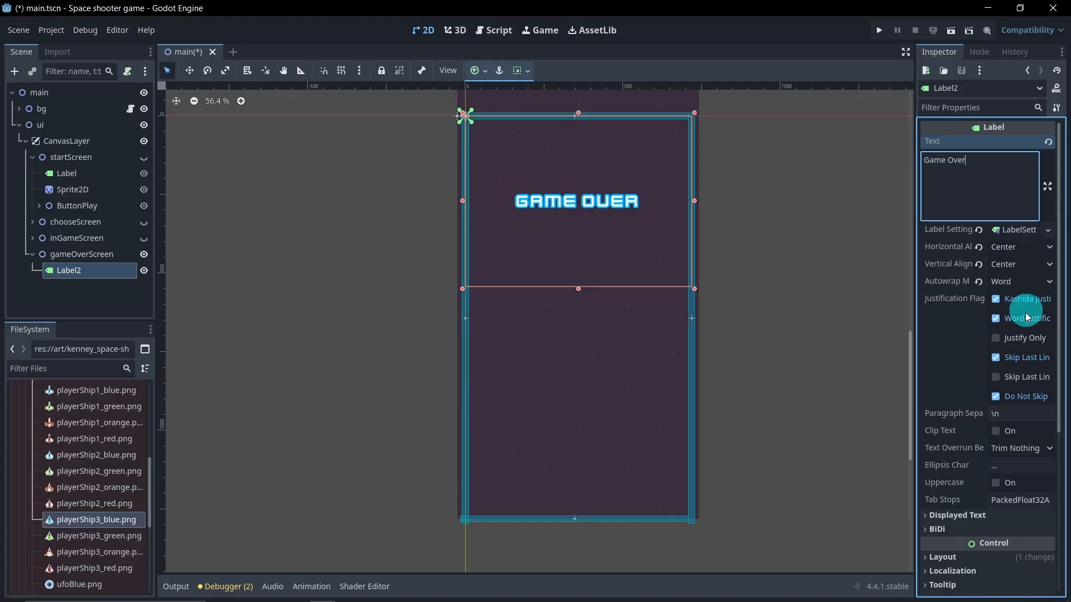
{"action": "left_click", "coordinate": [1020, 231]}
{"action": "left_click", "coordinate": [971, 282]}
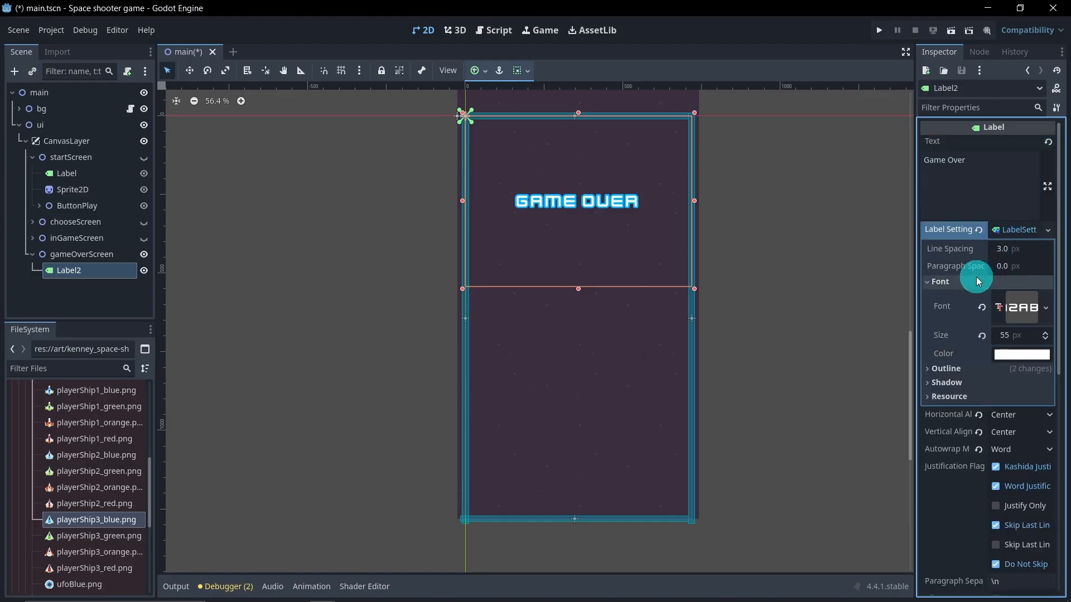
{"action": "left_click", "coordinate": [943, 369]}
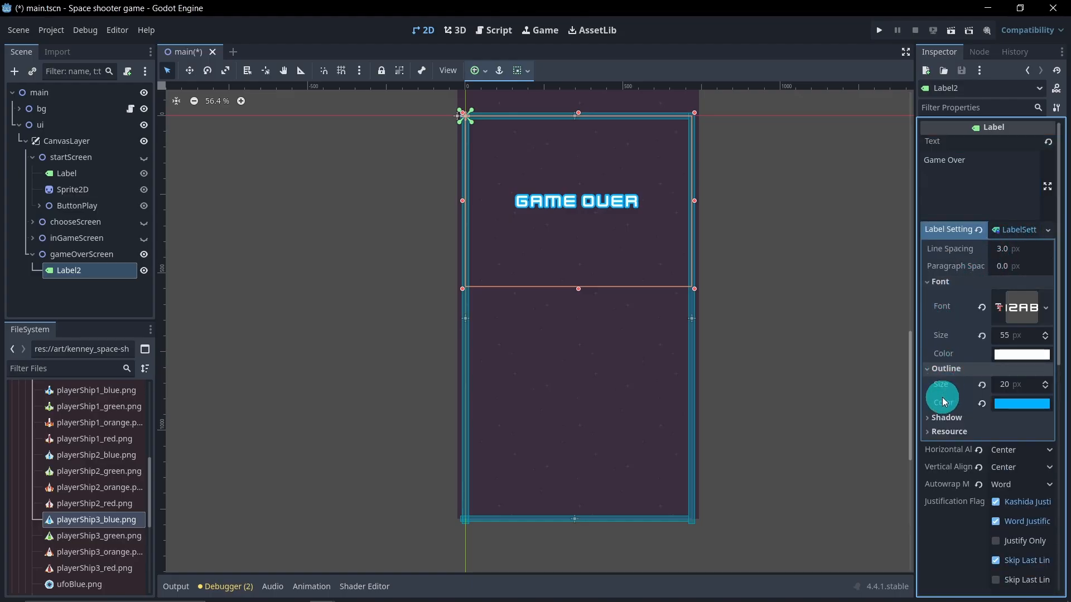
{"action": "left_click", "coordinate": [1005, 404]}
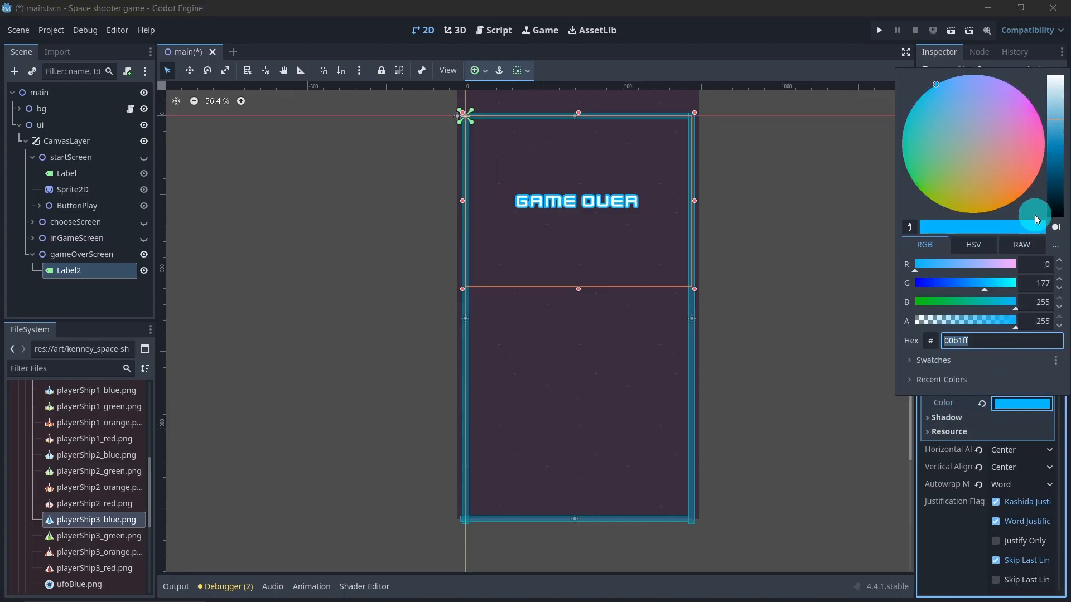
{"action": "left_click_drag", "start_coordinate": [1003, 141], "coordinate": [1050, 141]}
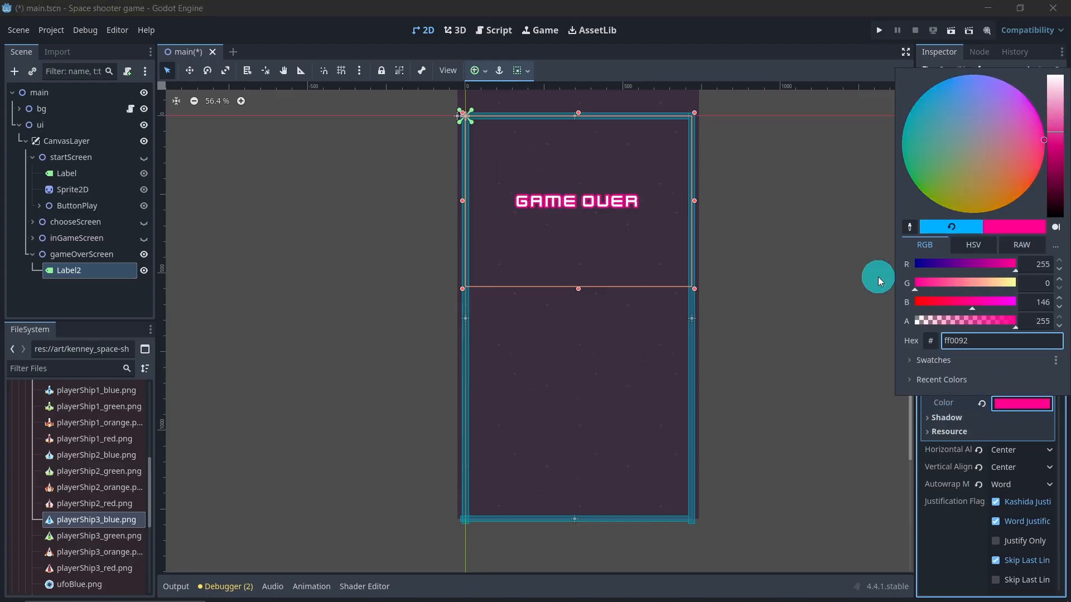
{"action": "left_click_drag", "start_coordinate": [957, 303], "coordinate": [901, 290]}
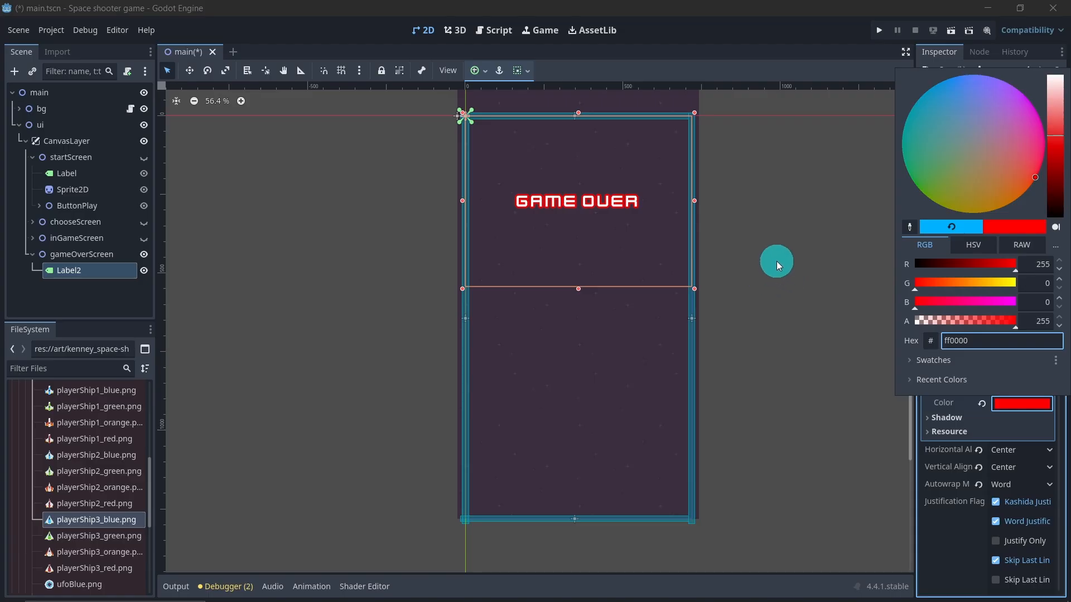
{"action": "left_click", "coordinate": [801, 82]}
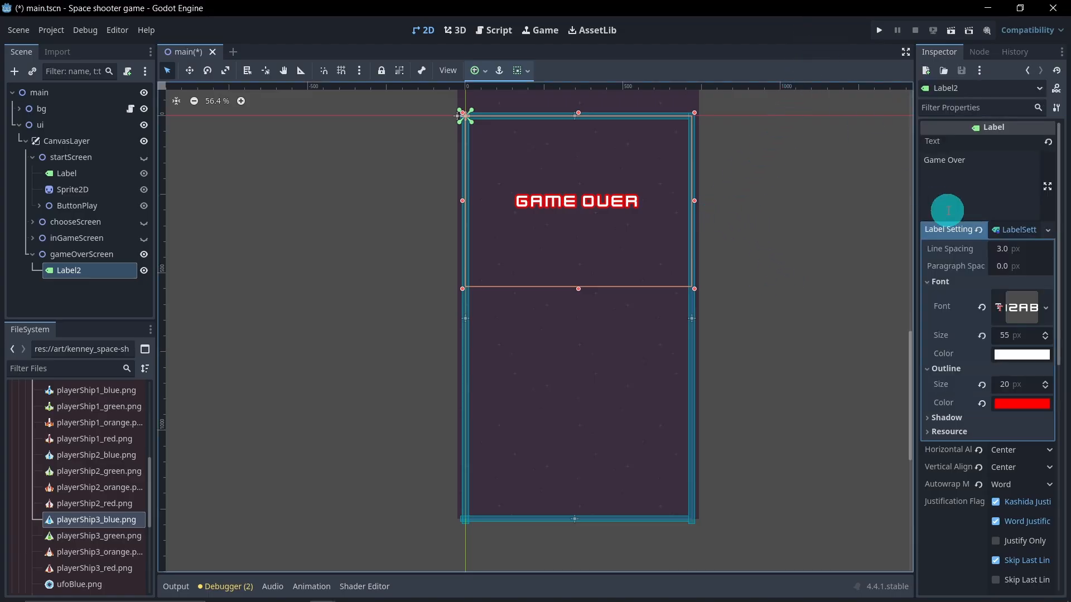
{"action": "left_click", "coordinate": [987, 180]}
{"action": "type", "text": "!"}
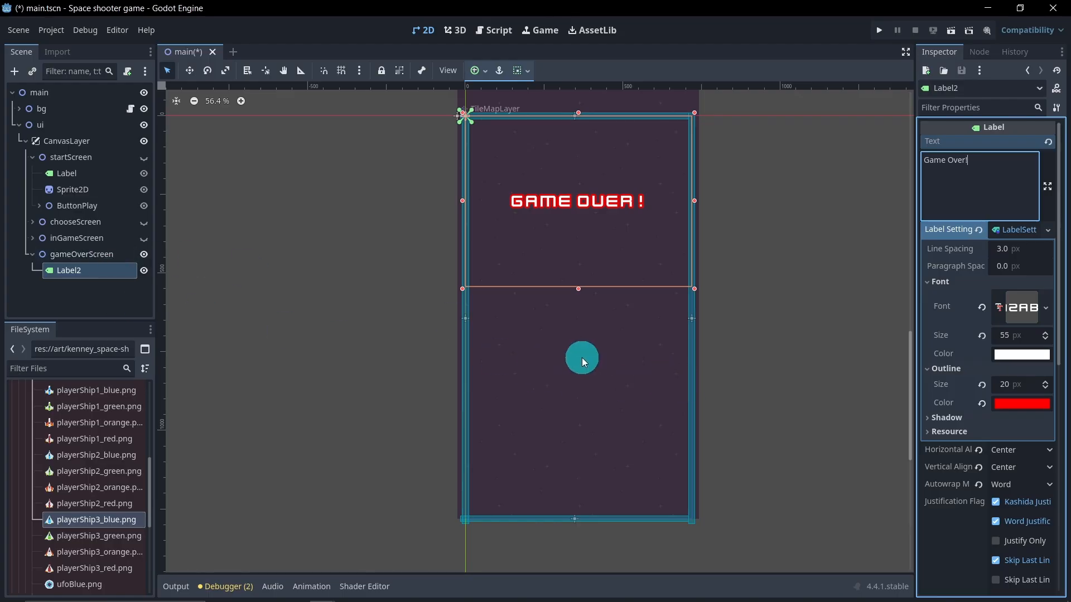
Step: Duplicate the startScreen's ButtonPlay node and move the copy into gameOverScreen
{"action": "left_click", "coordinate": [80, 208]}
{"action": "key", "text": "ctrl+d"}
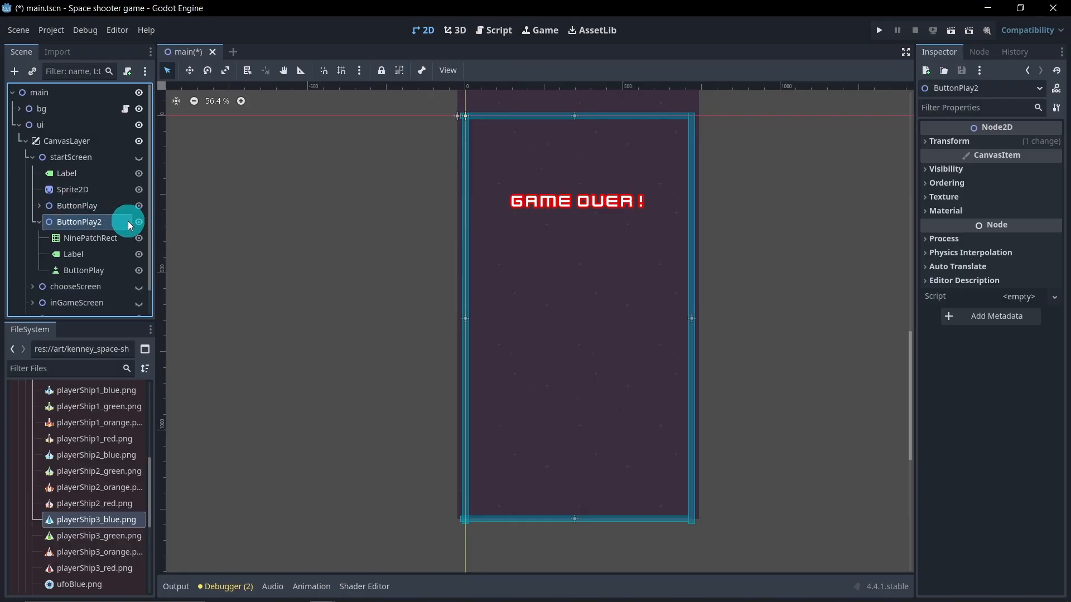
{"action": "left_click_drag", "start_coordinate": [110, 237], "coordinate": [106, 292]}
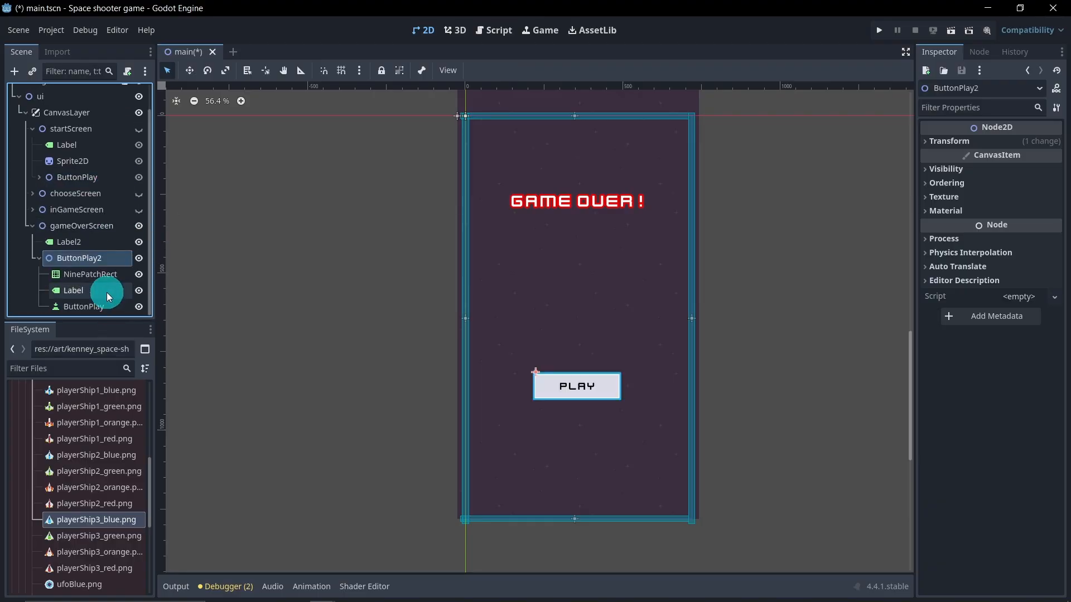
{"action": "left_click", "coordinate": [32, 131]}
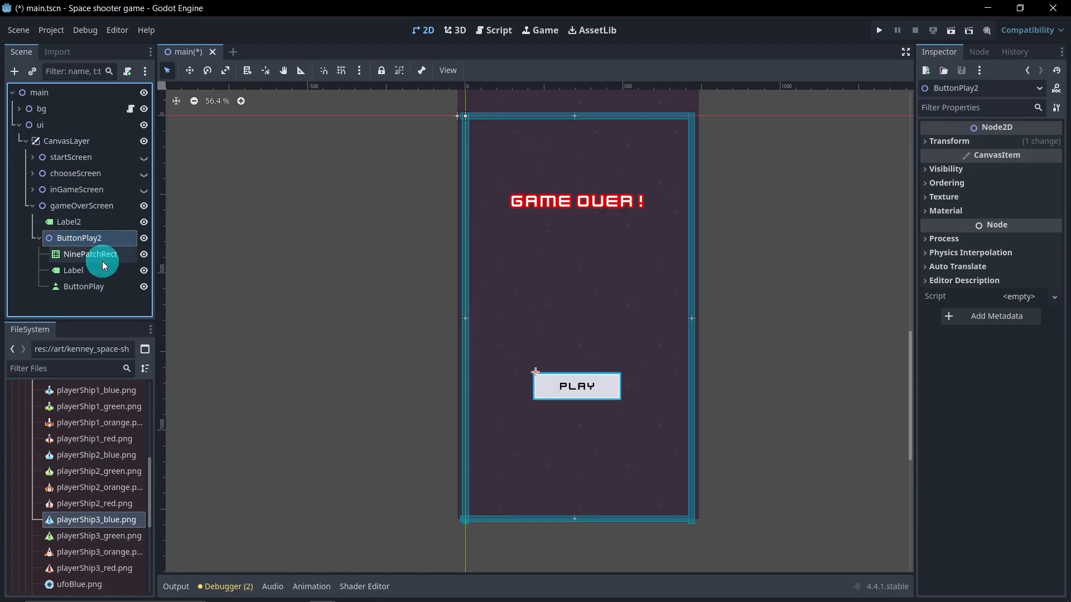
Step: Rename the copied button node and its inner button child both to ButtonMenu
{"action": "double_click", "coordinate": [105, 239]}
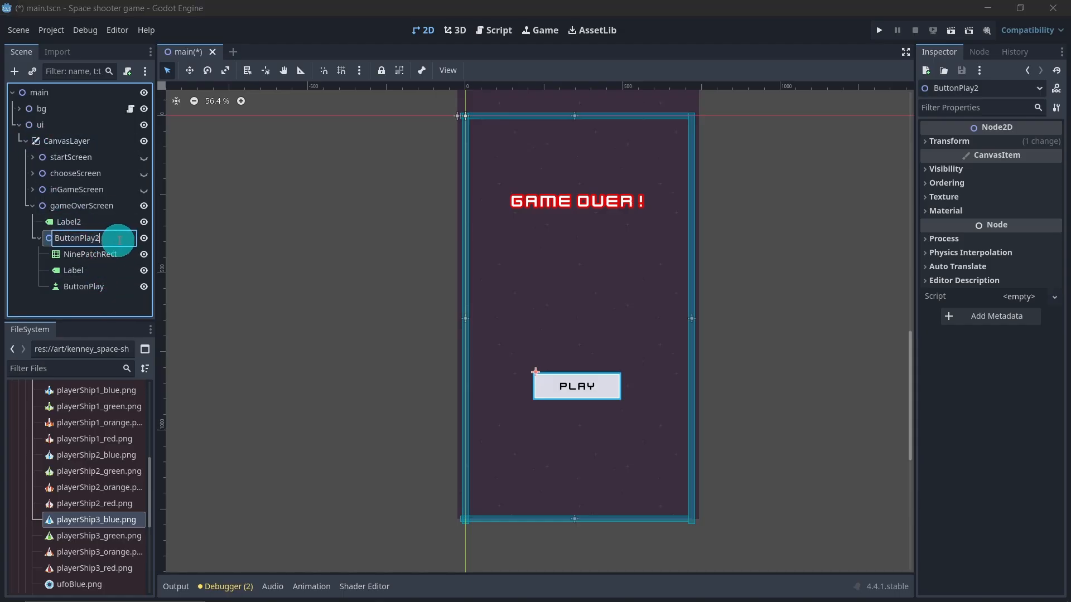
{"action": "left_click_drag", "start_coordinate": [88, 244], "coordinate": [81, 244]}
{"action": "type", "text": "Men"}
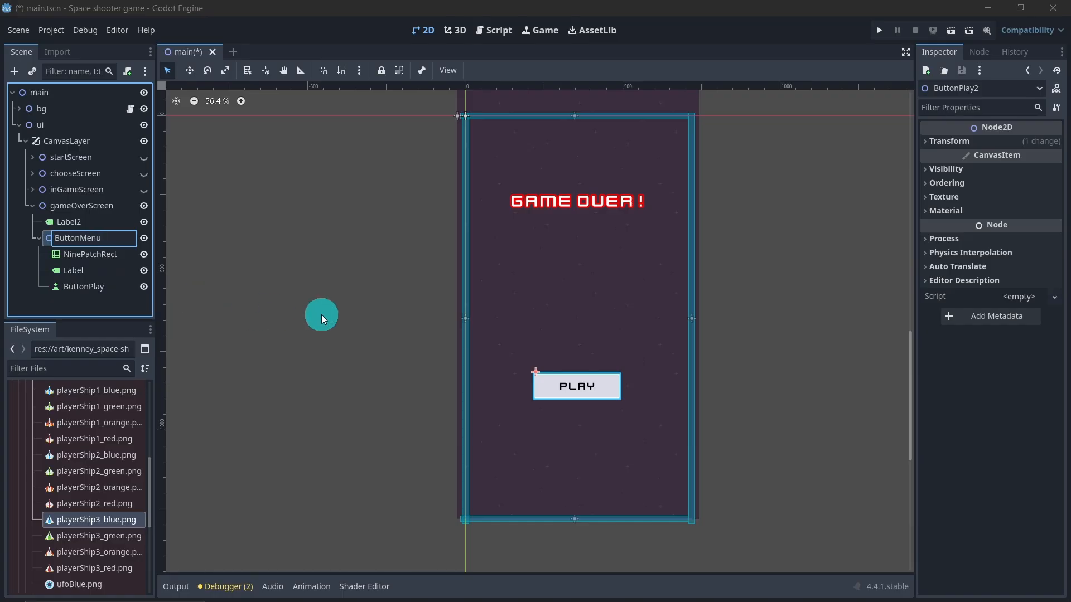
{"action": "type", "text": "u"}
{"action": "key", "text": "Return"}
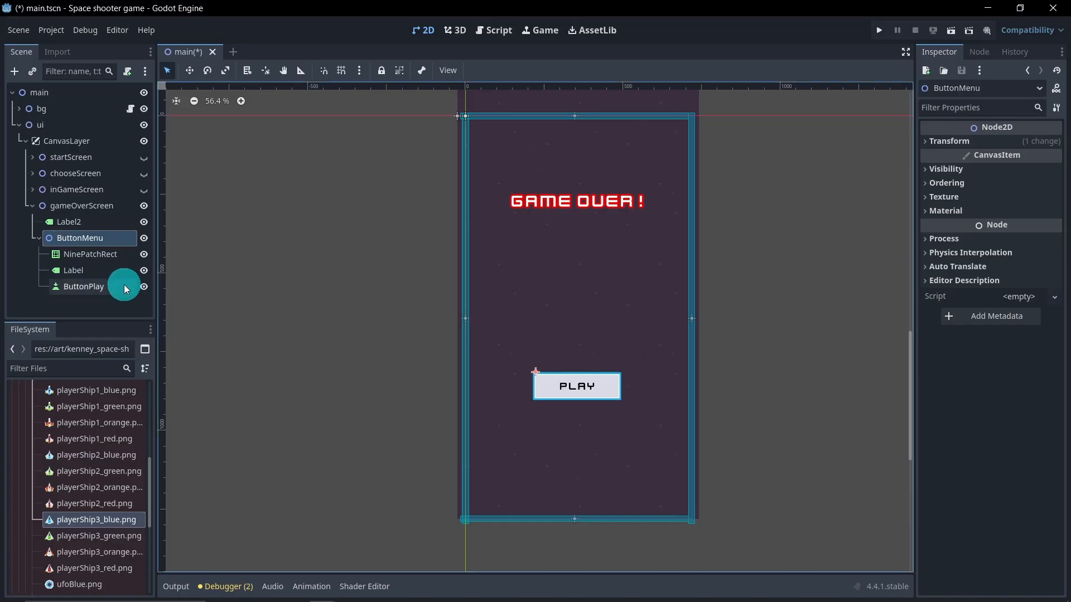
{"action": "left_click", "coordinate": [125, 286]}
{"action": "left_click", "coordinate": [128, 289]}
{"action": "key", "text": "BackSpace"}
{"action": "key", "text": "BackSpace"}
{"action": "key", "text": "BackSpace"}
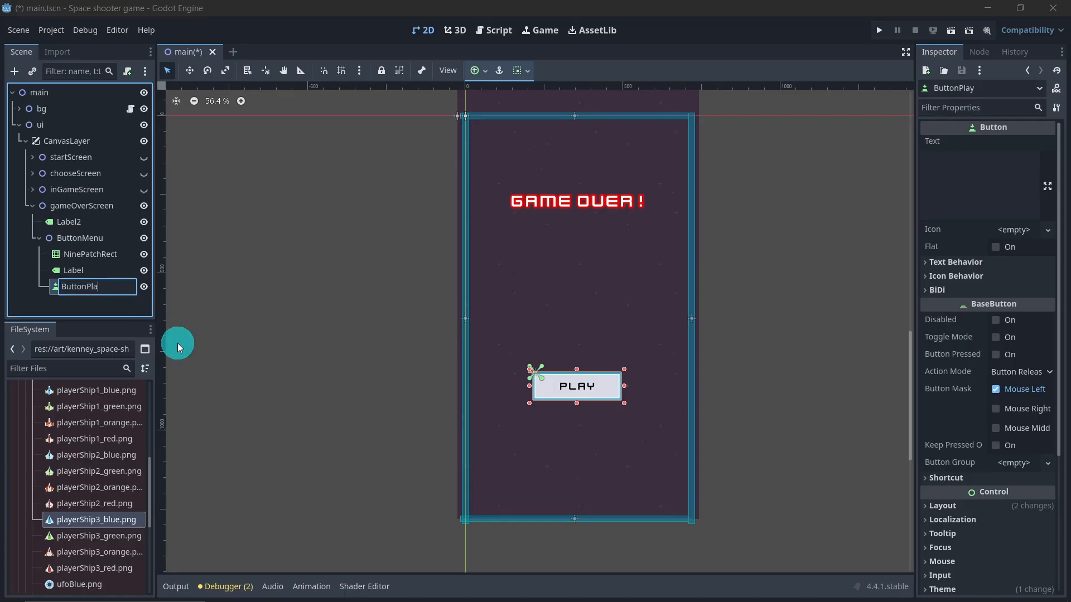
{"action": "type", "text": "Menu"}
{"action": "key", "text": "Return"}
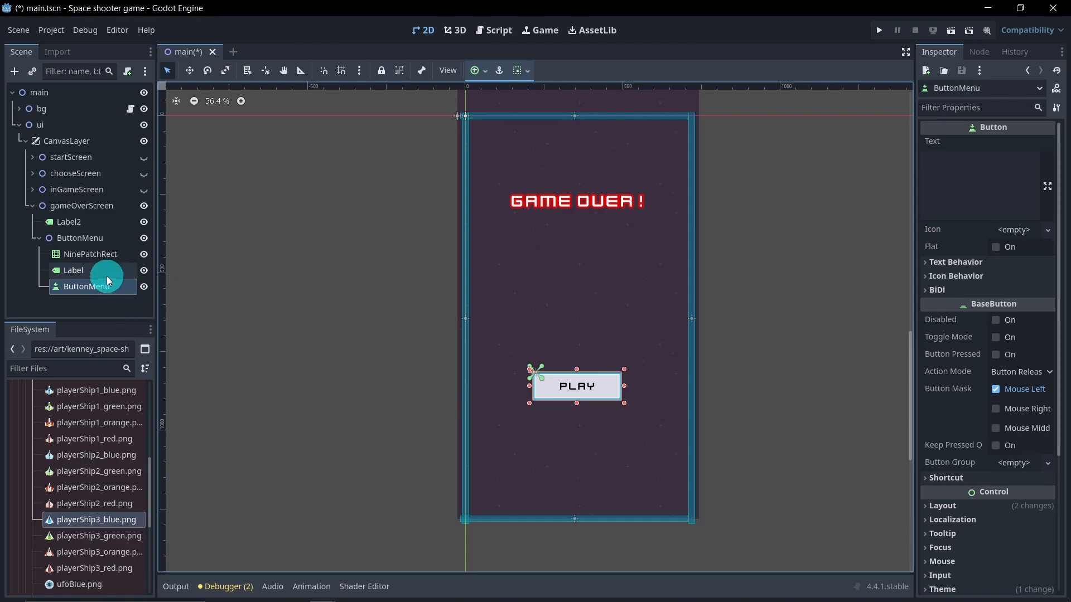
Step: Set the copied button's label text to menu
{"action": "left_click", "coordinate": [146, 274]}
{"action": "left_click", "coordinate": [965, 175]}
{"action": "double_click", "coordinate": [937, 161]}
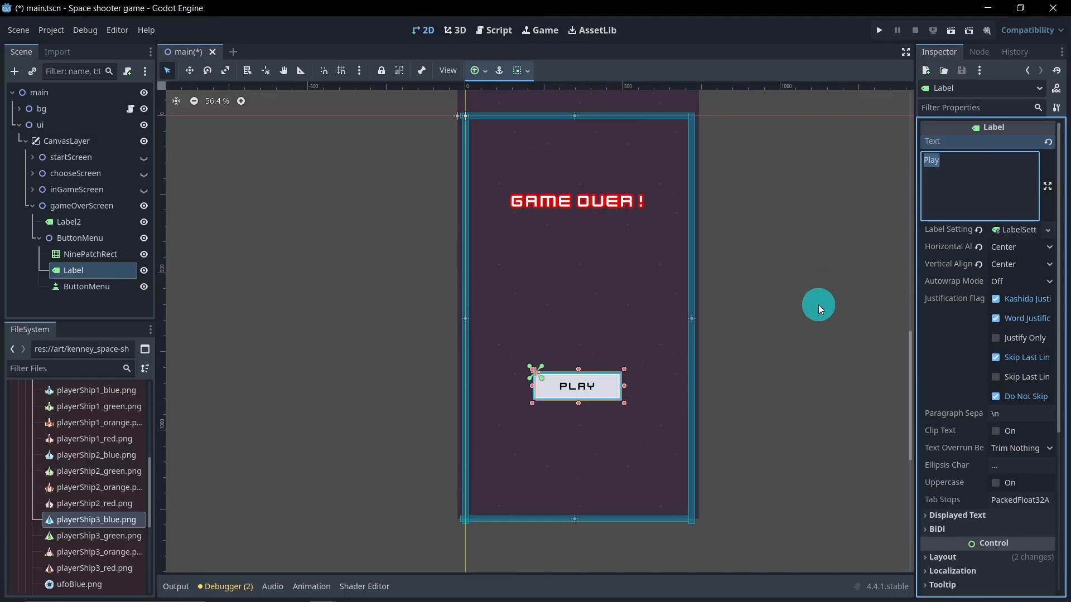
{"action": "type", "text": "menu"}
Step: Apply a red button_rectangle texture from the kenney_ui-pack PNG Red folder to the menu button's NinePatchRect
{"action": "left_click", "coordinate": [83, 308]}
{"action": "scroll", "coordinate": [593, 427], "scroll_direction": "up", "scroll_amount": 2}
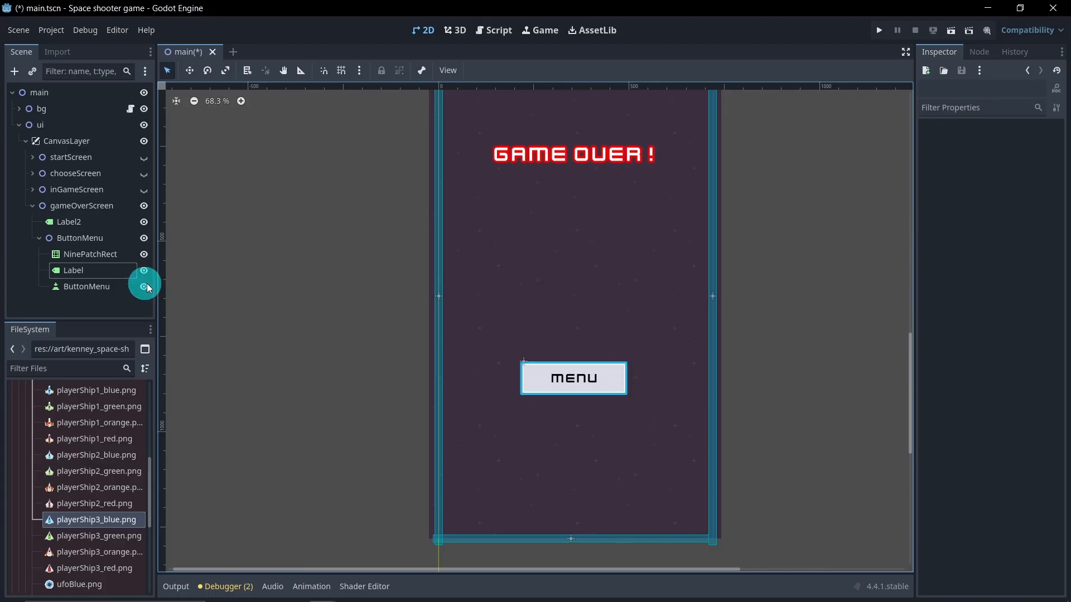
{"action": "scroll", "coordinate": [117, 477], "scroll_direction": "up", "scroll_amount": 4}
{"action": "scroll", "coordinate": [110, 474], "scroll_direction": "up", "scroll_amount": 2}
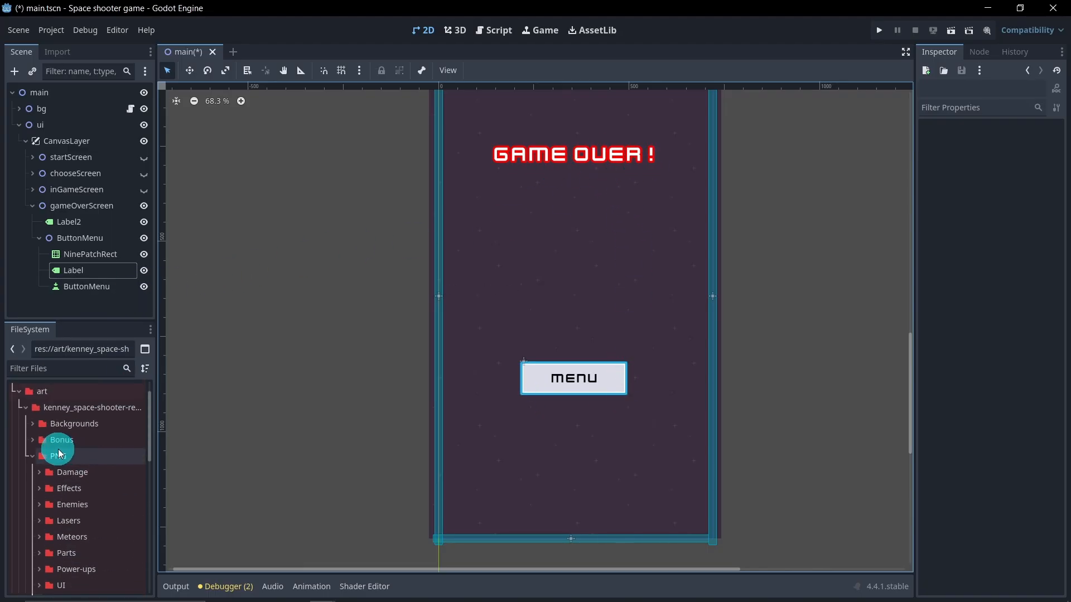
{"action": "left_click", "coordinate": [25, 406]}
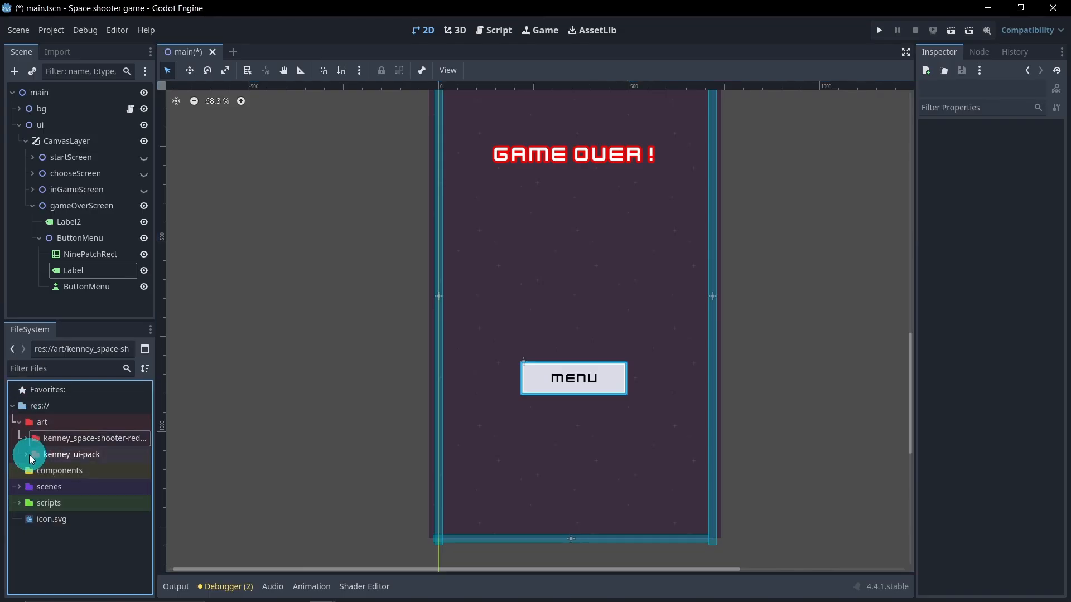
{"action": "left_click", "coordinate": [45, 460]}
{"action": "left_click", "coordinate": [27, 453]}
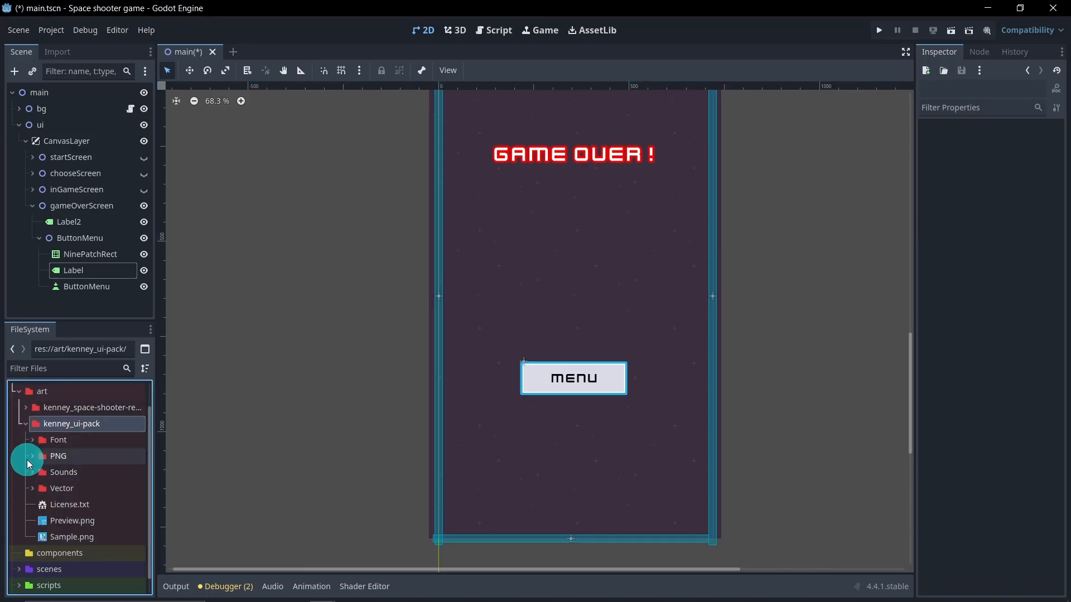
{"action": "left_click", "coordinate": [35, 459]}
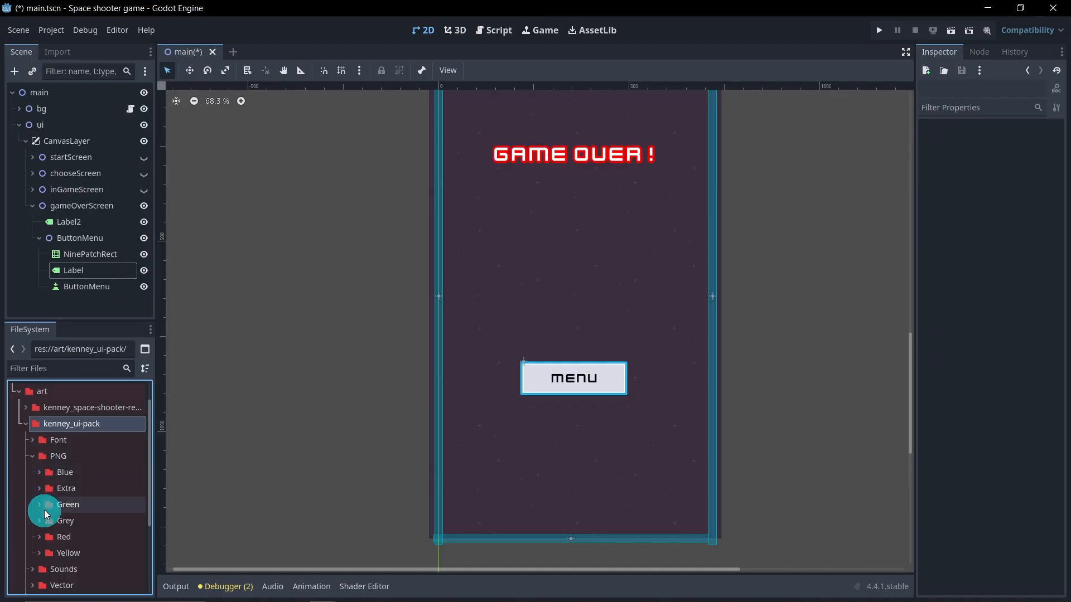
{"action": "left_click", "coordinate": [40, 538]}
{"action": "scroll", "coordinate": [56, 502], "scroll_direction": "down", "scroll_amount": 1}
{"action": "left_click", "coordinate": [44, 524]}
{"action": "scroll", "coordinate": [61, 508], "scroll_direction": "down", "scroll_amount": 3}
{"action": "scroll", "coordinate": [83, 491], "scroll_direction": "down", "scroll_amount": 5}
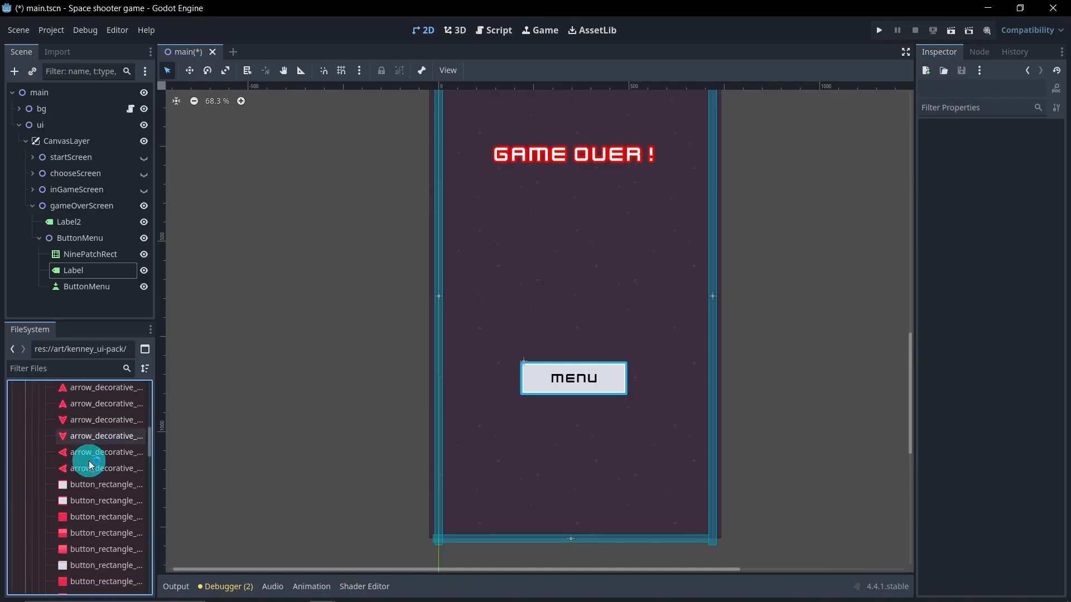
{"action": "left_click_drag", "start_coordinate": [86, 489], "coordinate": [91, 260]}
Step: Collapse the gameOverScreen node and save the scene
{"action": "scroll", "coordinate": [493, 368], "scroll_direction": "down", "scroll_amount": 1}
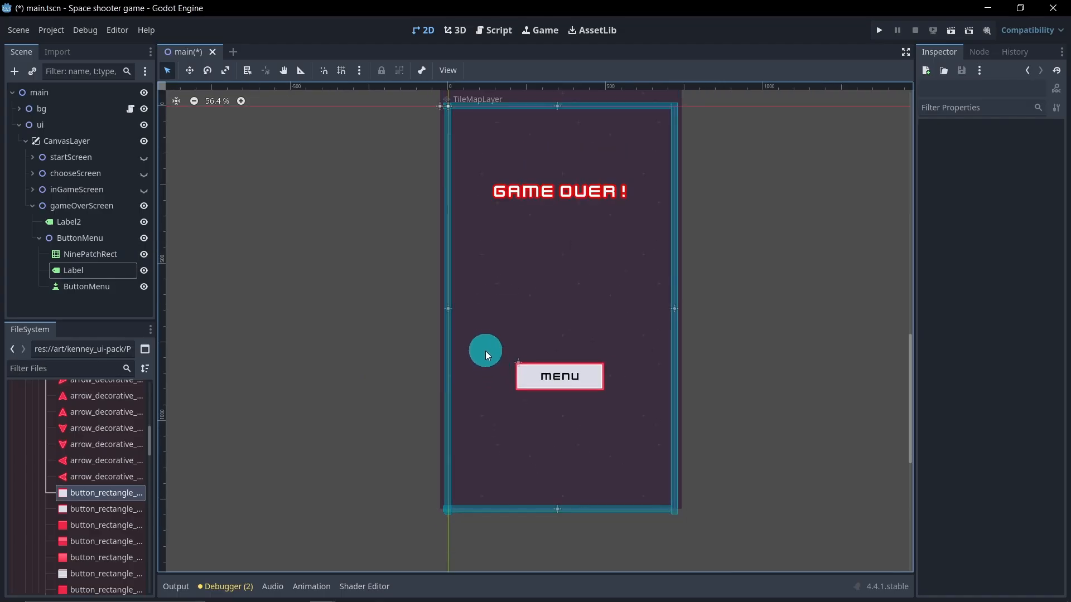
{"action": "middle_click_drag", "start_coordinate": [486, 353], "coordinate": [487, 362]}
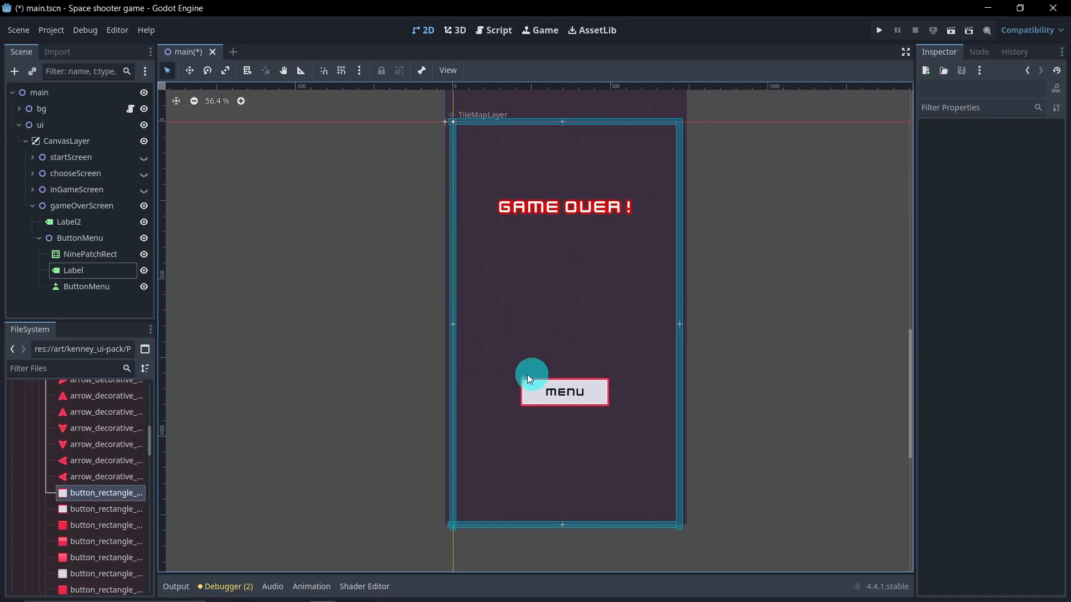
{"action": "left_click", "coordinate": [33, 206]}
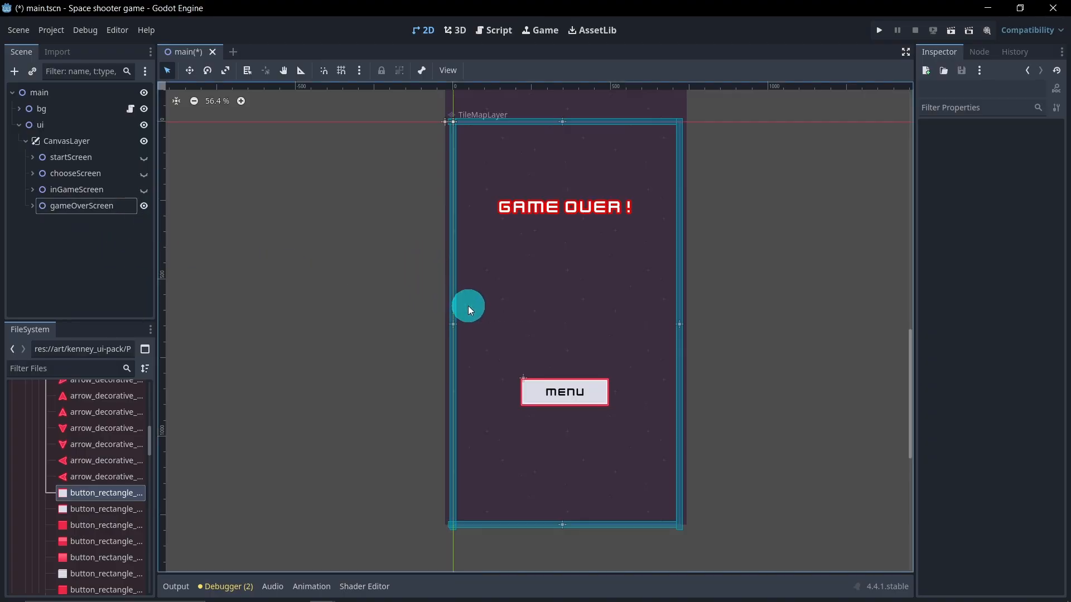
{"action": "key", "text": "ctrl+s"}
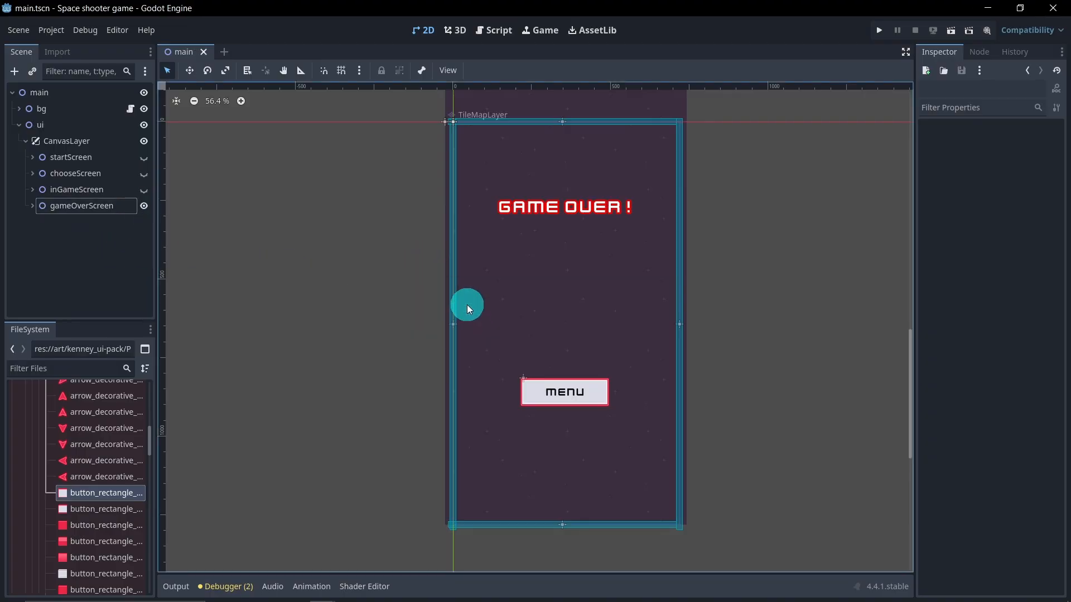
Step: Hide gameOverScreen and startScreen, show chooseScreen, and save the scene
{"action": "left_click", "coordinate": [144, 206]}
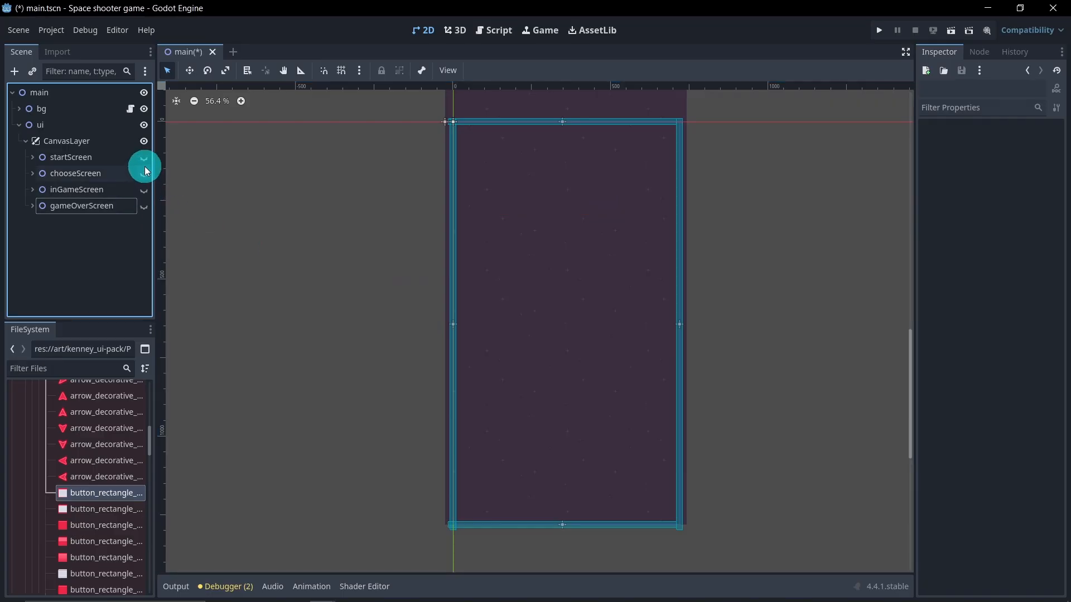
{"action": "left_click", "coordinate": [144, 158]}
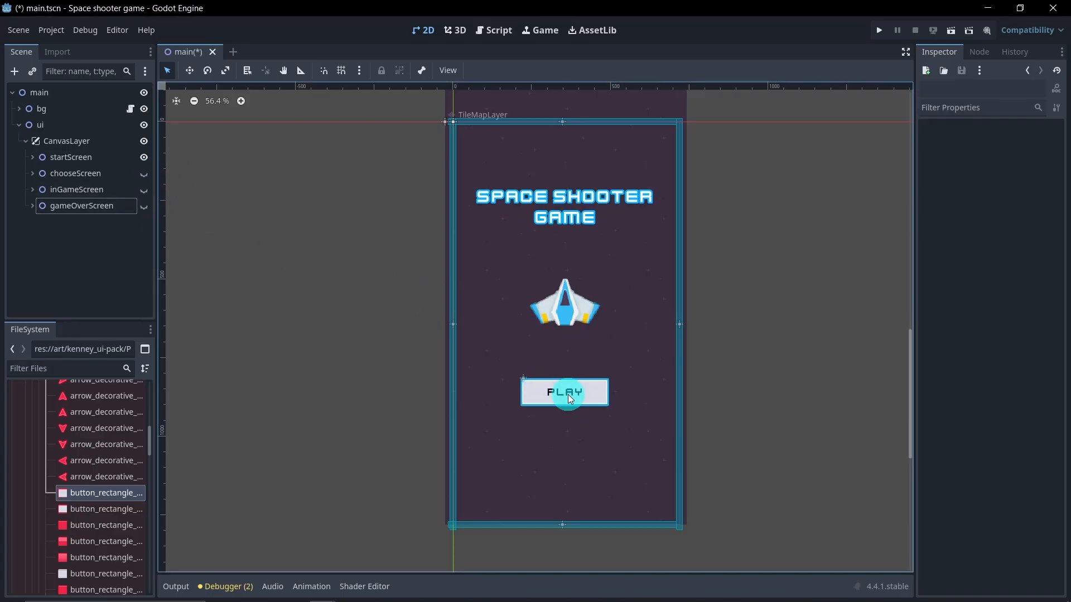
{"action": "left_click", "coordinate": [146, 158]}
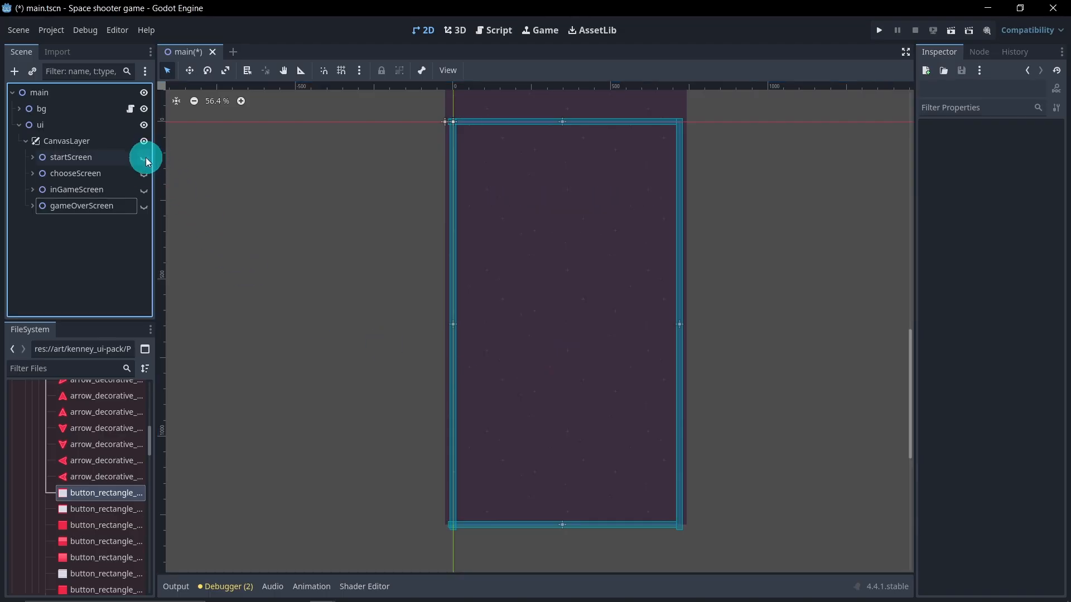
{"action": "left_click", "coordinate": [145, 172]}
{"action": "key", "text": "ctrl+s"}
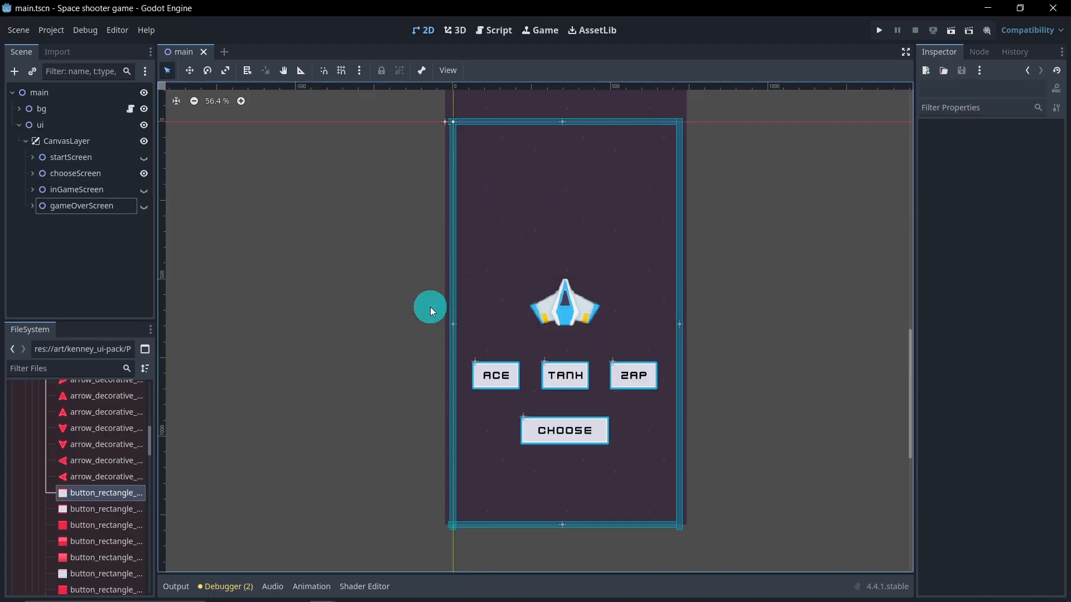
Step: Run the project and try the ACE, TANK, ZAP and CHOOSE buttons
{"action": "left_click", "coordinate": [954, 29]}
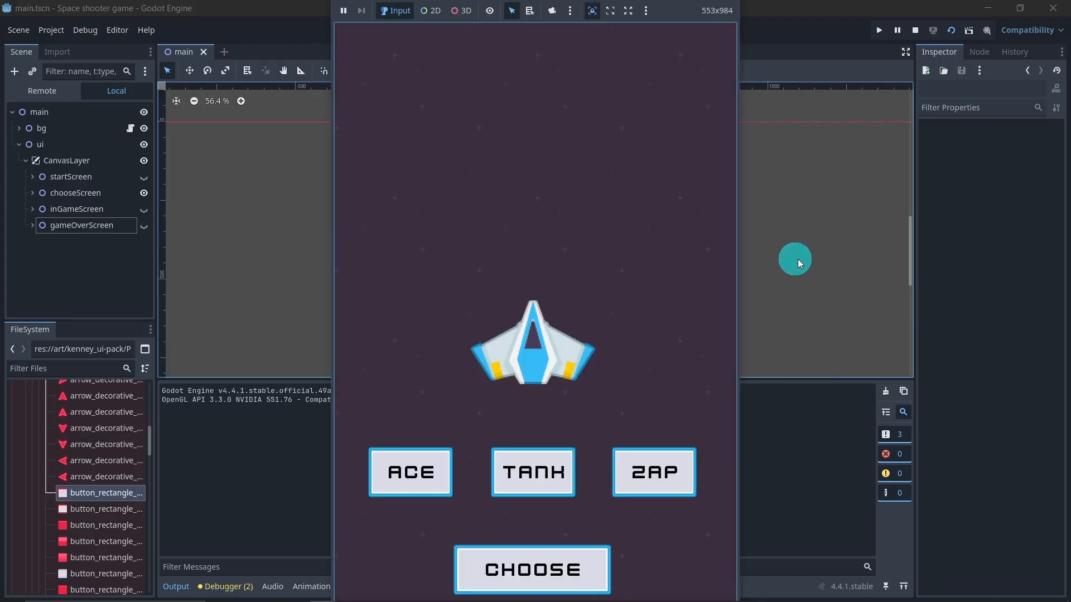
{"action": "left_click", "coordinate": [420, 460]}
{"action": "left_click", "coordinate": [563, 465]}
{"action": "left_click", "coordinate": [654, 474]}
{"action": "left_click", "coordinate": [561, 562]}
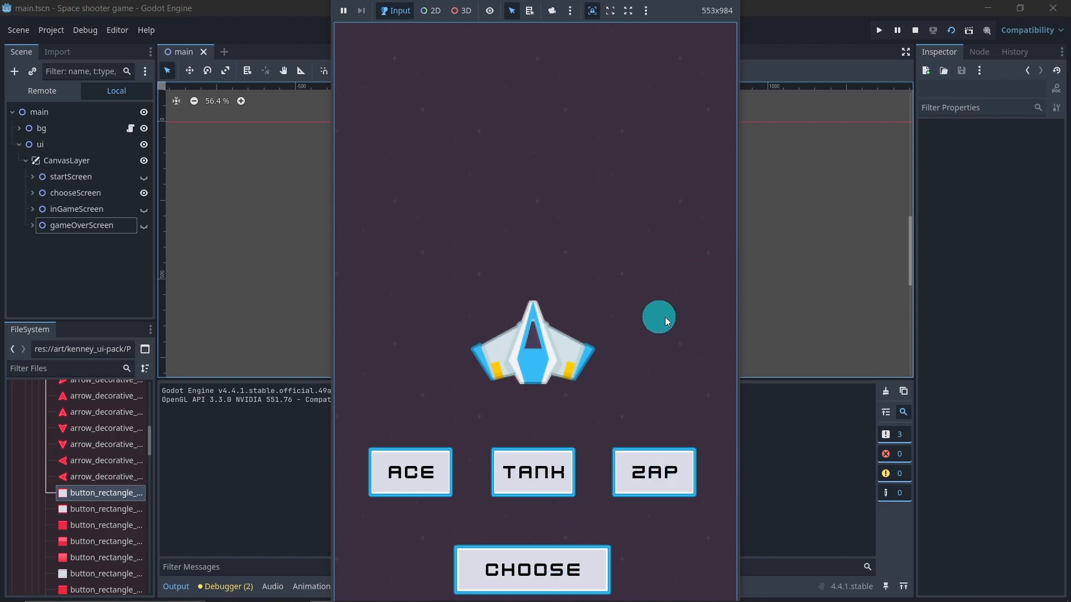
Step: Stop the running game and resize ButtonShipOne's button to about 153 by 90 pixels to fit the ACE frame
{"action": "left_click", "coordinate": [915, 35]}
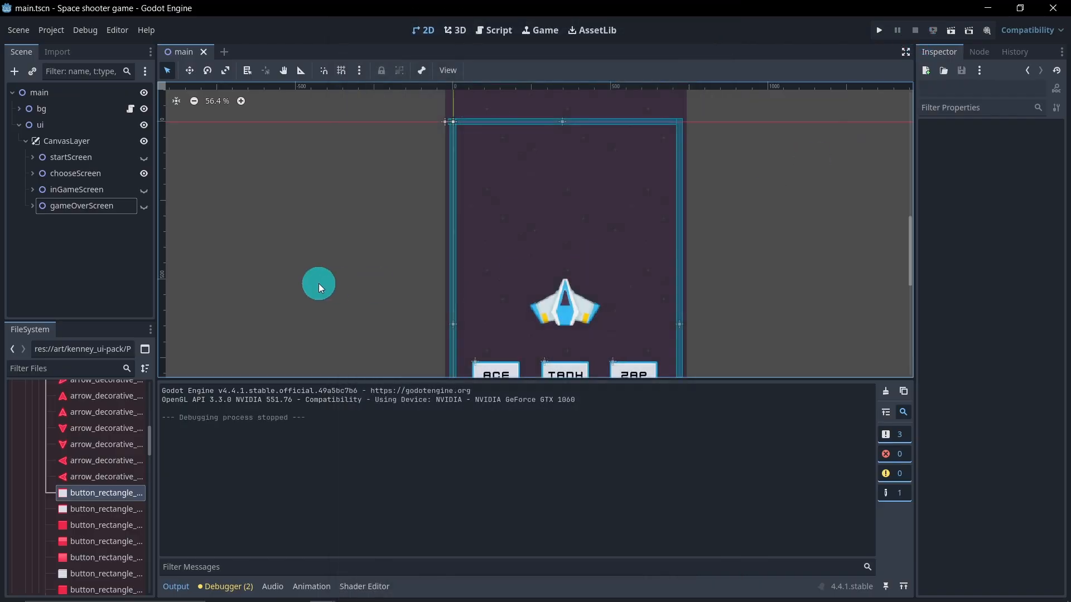
{"action": "left_click", "coordinate": [32, 172]}
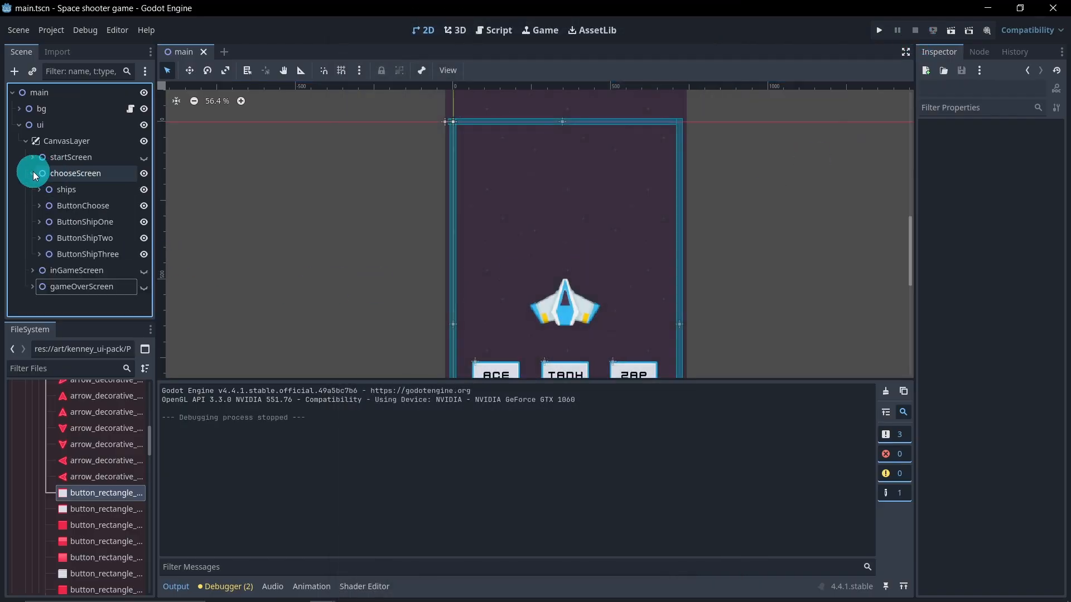
{"action": "left_click", "coordinate": [39, 222]}
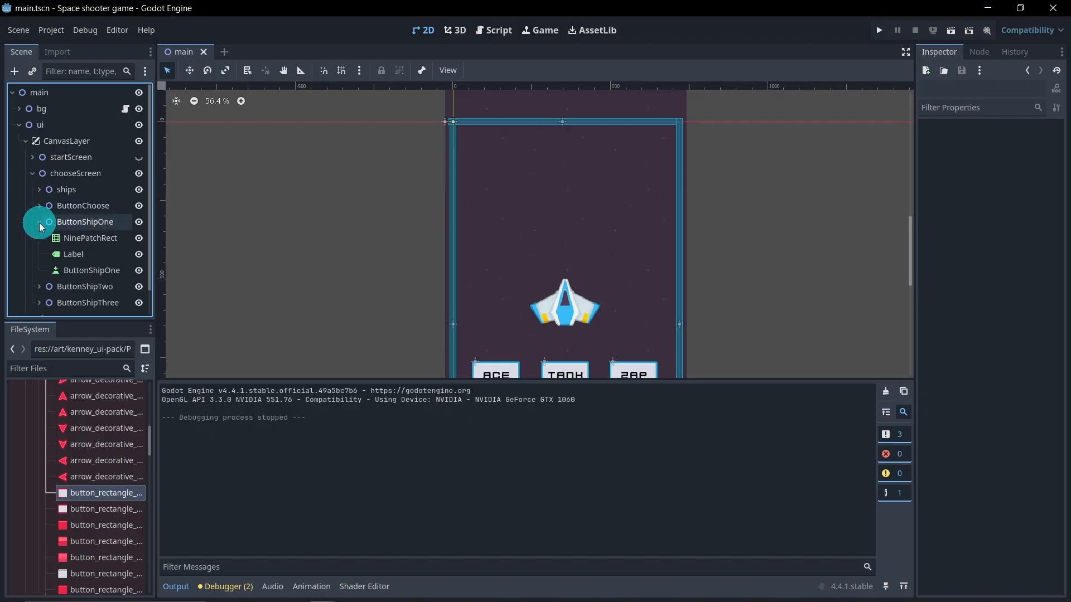
{"action": "left_click", "coordinate": [77, 273]}
{"action": "middle_click_drag", "start_coordinate": [322, 272], "coordinate": [327, 208]}
{"action": "scroll", "coordinate": [552, 325], "scroll_direction": "up", "scroll_amount": 3}
{"action": "scroll", "coordinate": [552, 325], "scroll_direction": "up", "scroll_amount": 3}
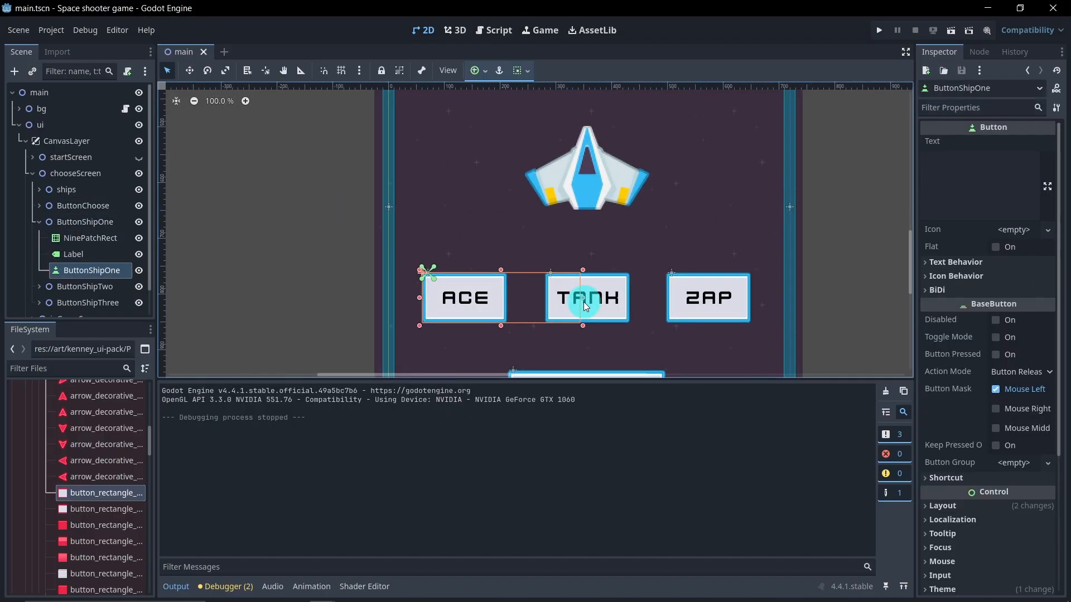
{"action": "left_click_drag", "start_coordinate": [583, 299], "coordinate": [511, 298]}
{"action": "scroll", "coordinate": [439, 319], "scroll_direction": "up", "scroll_amount": 1}
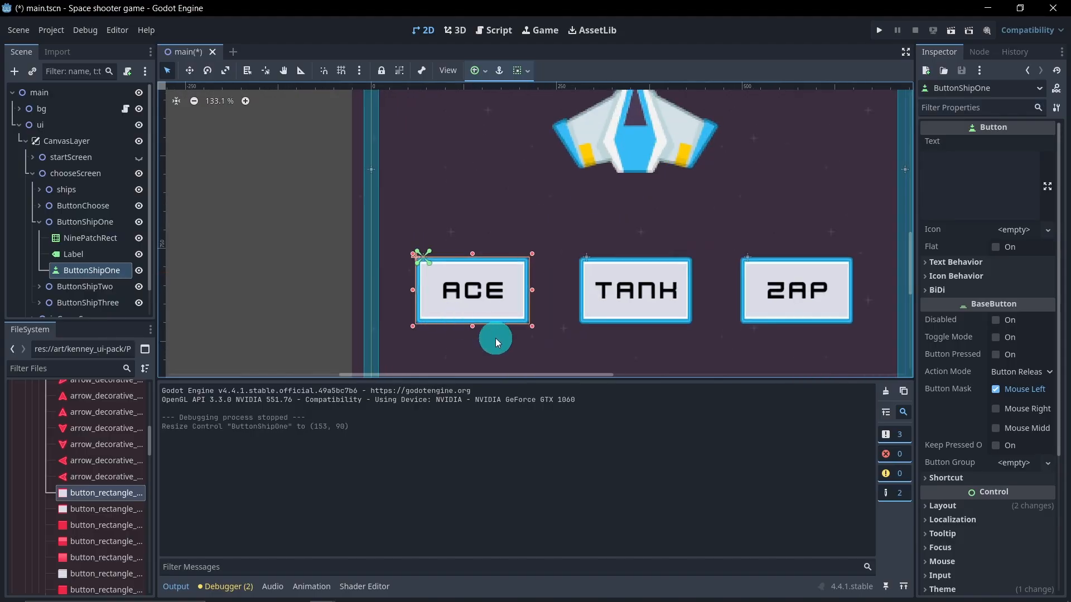
Step: Resize ButtonShipTwo's button to about 152 by 90 pixels to fit the TANK frame
{"action": "left_click", "coordinate": [40, 222]}
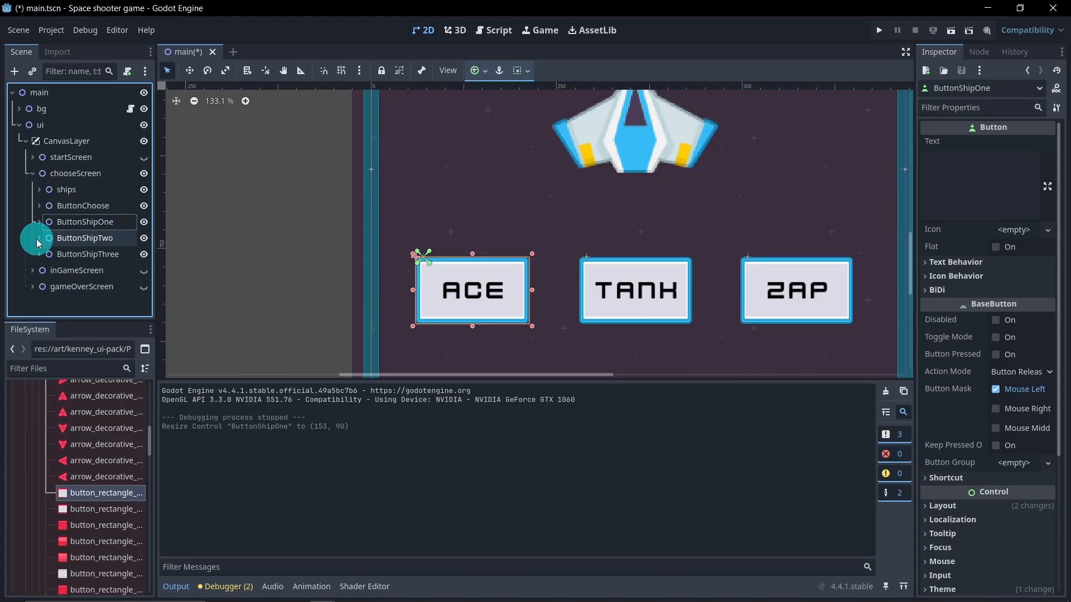
{"action": "left_click", "coordinate": [39, 239]}
{"action": "left_click", "coordinate": [87, 286]}
{"action": "left_click_drag", "start_coordinate": [736, 289], "coordinate": [695, 289]}
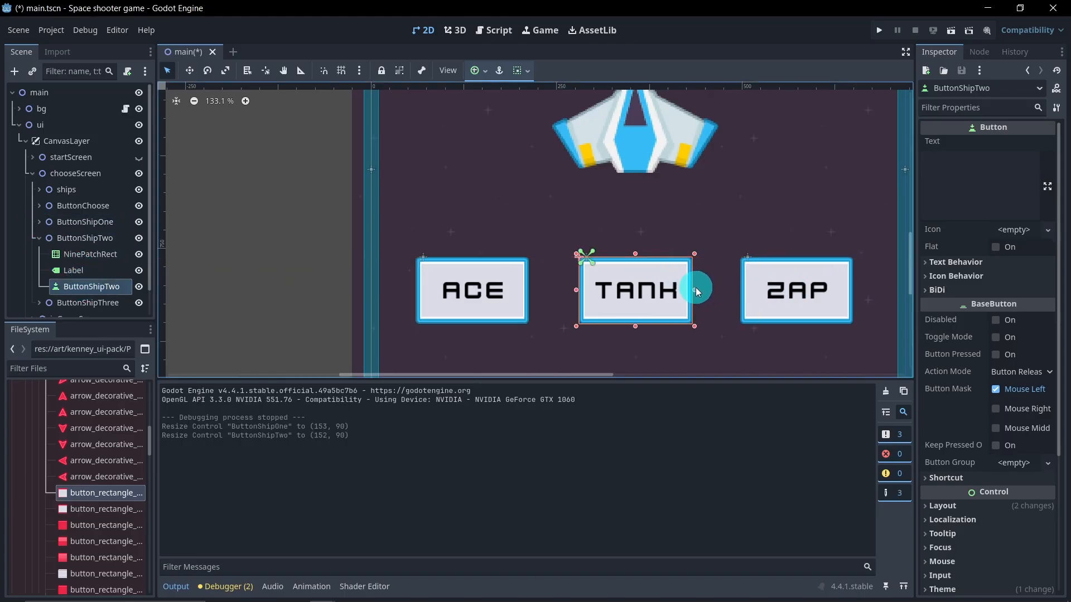
Step: Resize ButtonShipThree's button to about 152 by 90 pixels, then collapse the chooseScreen node
{"action": "left_click", "coordinate": [39, 238]}
{"action": "left_click", "coordinate": [39, 256]}
{"action": "left_click", "coordinate": [78, 302]}
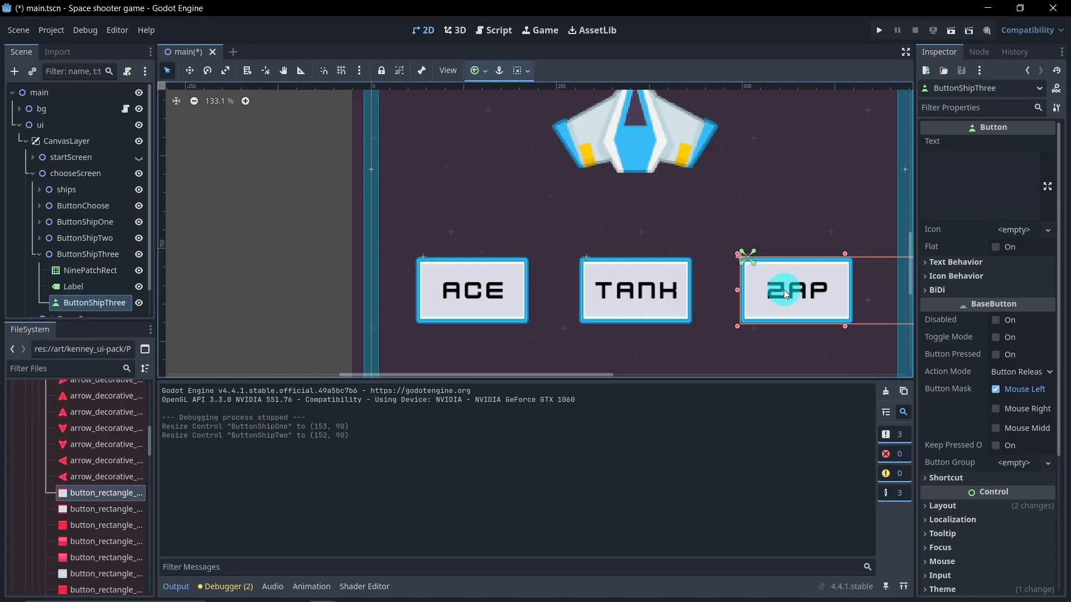
{"action": "middle_click_drag", "start_coordinate": [805, 280], "coordinate": [681, 270]}
{"action": "left_click_drag", "start_coordinate": [827, 276], "coordinate": [732, 279]}
{"action": "left_click", "coordinate": [38, 255]}
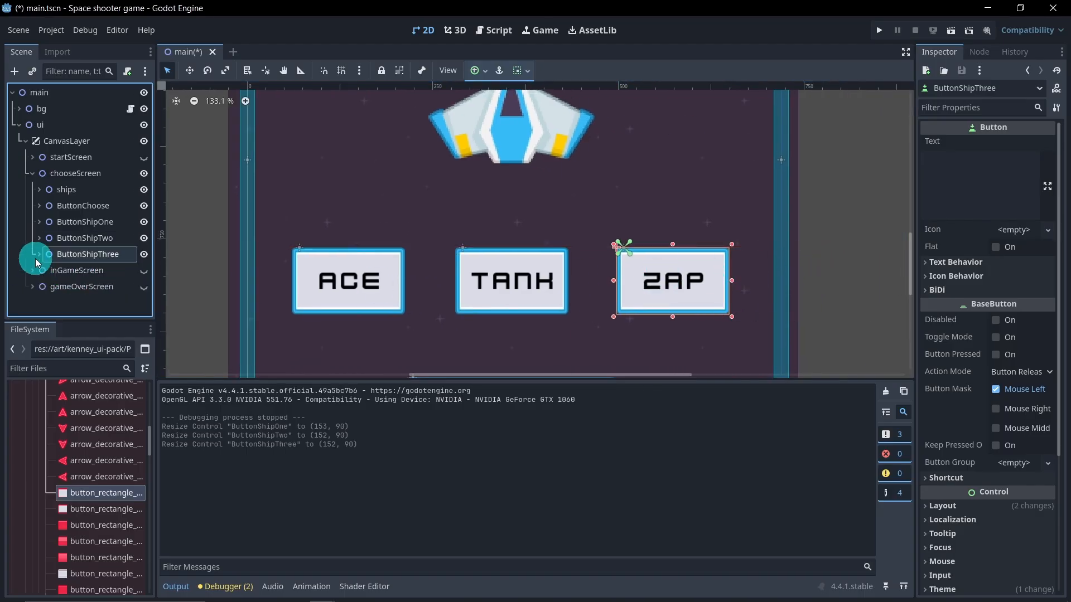
{"action": "left_click", "coordinate": [33, 174]}
Step: Hide chooseScreen, show inGameScreen, and run the project briefly to view it
{"action": "left_click", "coordinate": [132, 318]}
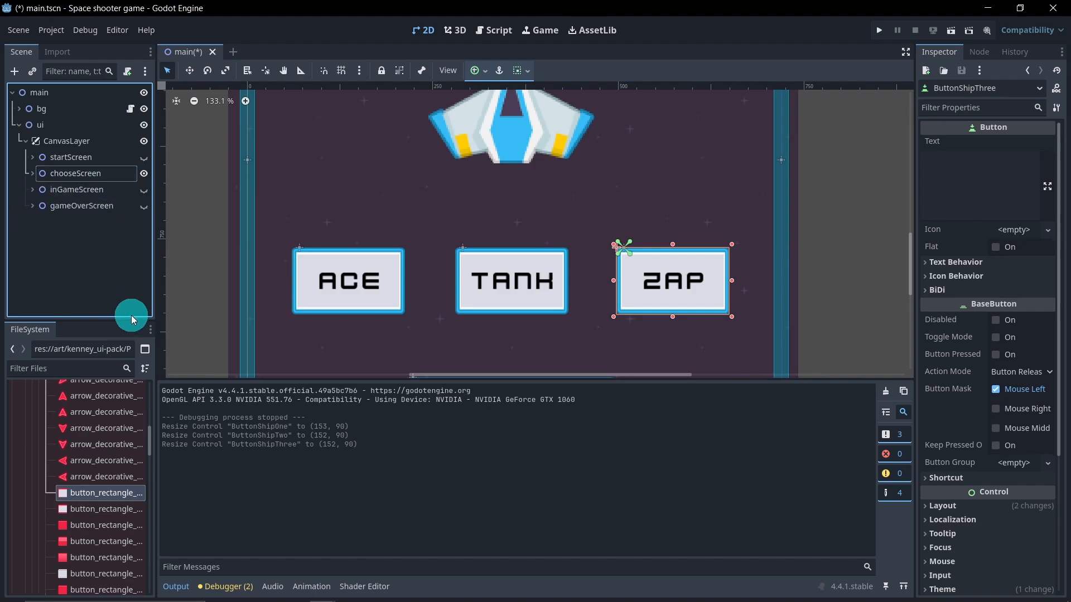
{"action": "left_click", "coordinate": [145, 173]}
{"action": "left_click", "coordinate": [144, 189]}
{"action": "scroll", "coordinate": [335, 238], "scroll_direction": "down", "scroll_amount": 6}
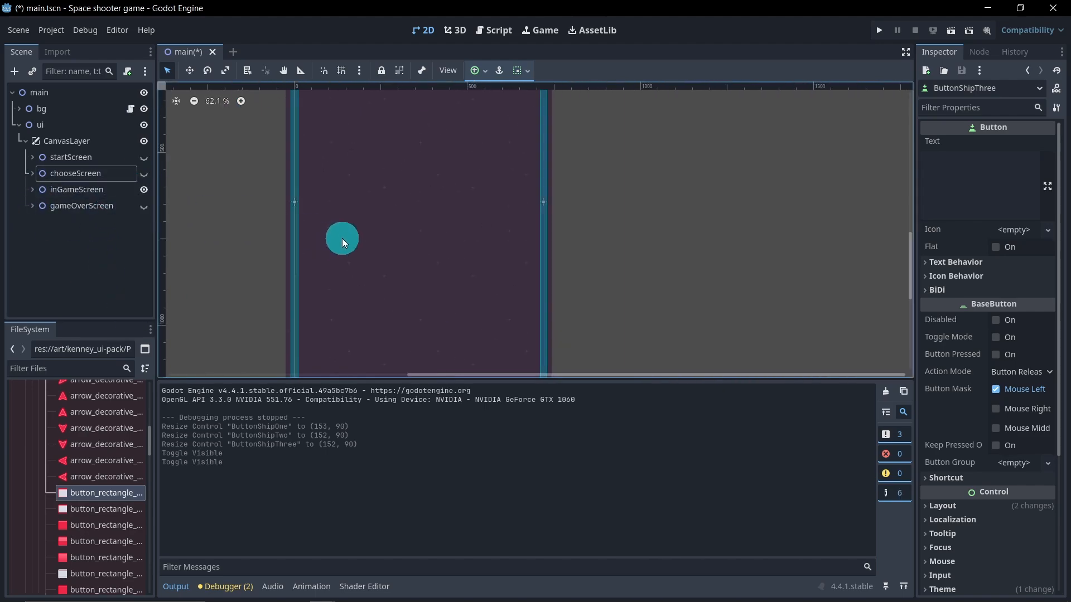
{"action": "left_click", "coordinate": [949, 32]}
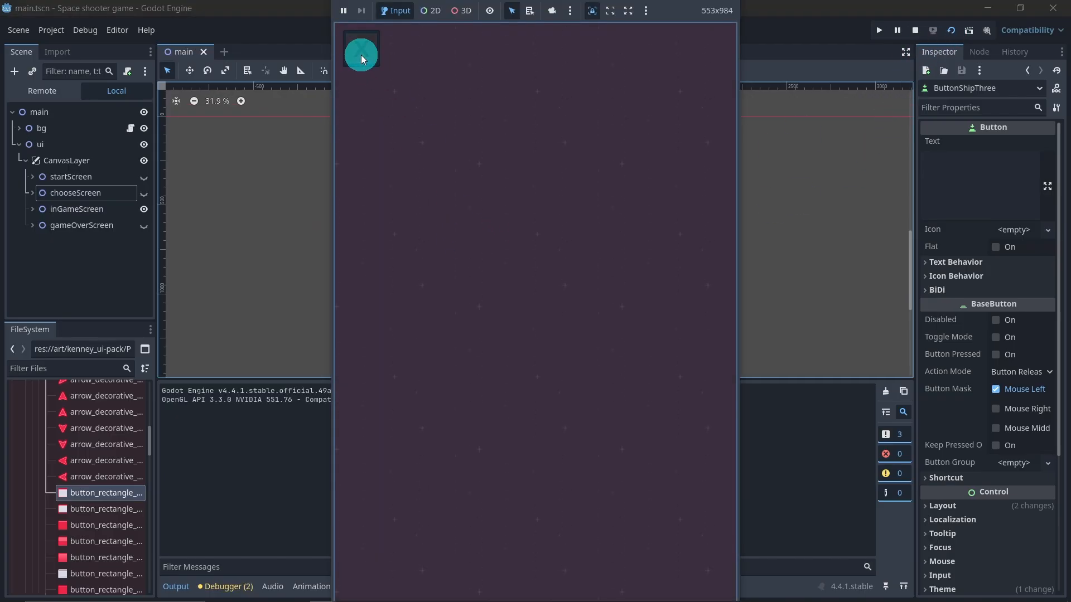
{"action": "left_click", "coordinate": [921, 34]}
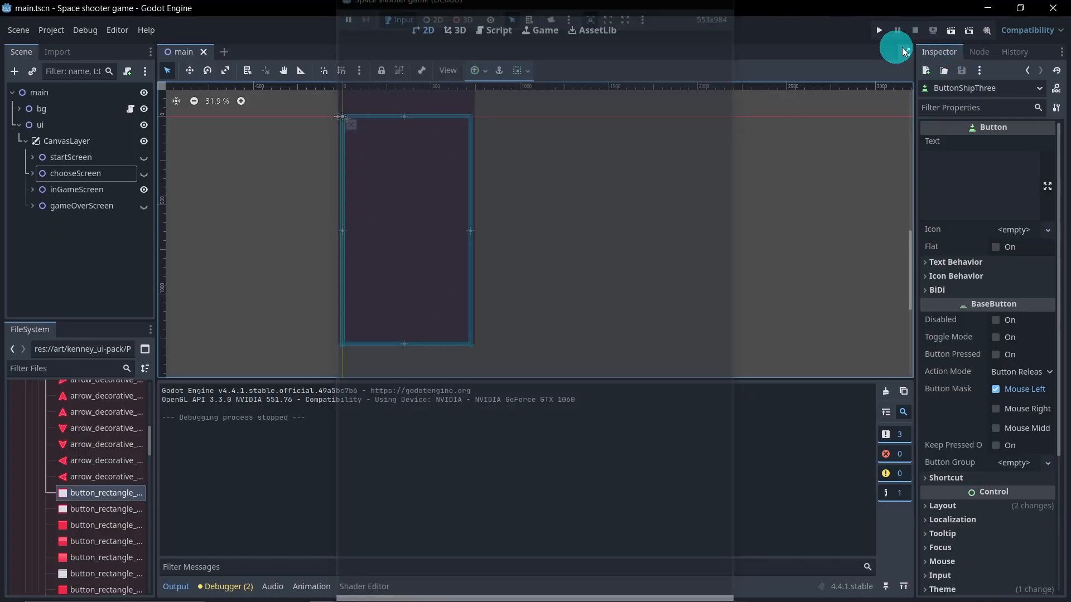
Step: Show gameOverScreen instead of inGameScreen and run the project to view the game over screen
{"action": "left_click", "coordinate": [145, 190]}
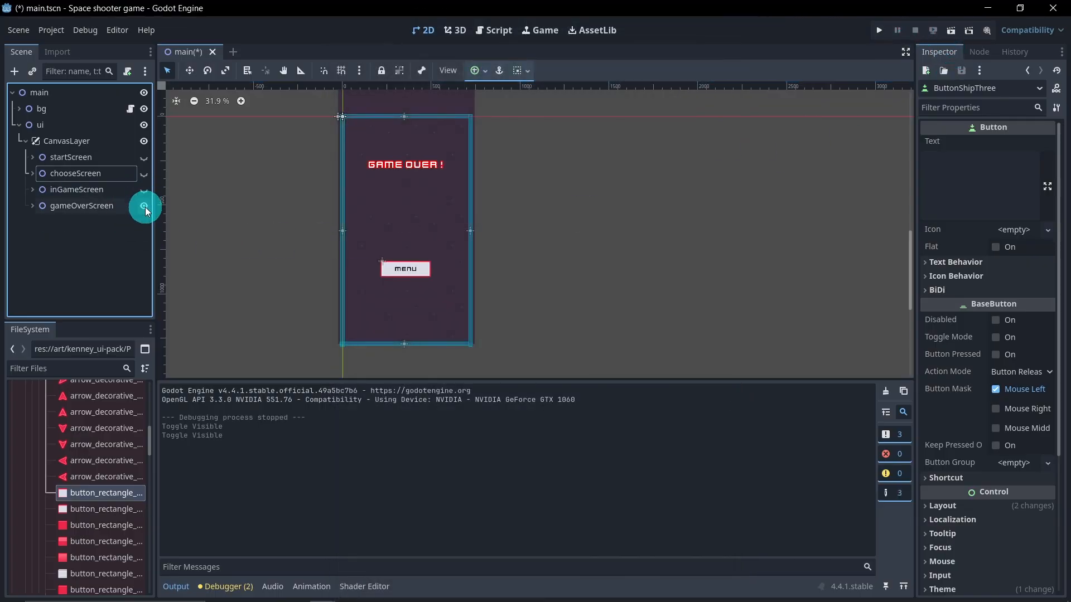
{"action": "middle_click_drag", "start_coordinate": [420, 229], "coordinate": [514, 232]}
{"action": "left_click", "coordinate": [949, 32]}
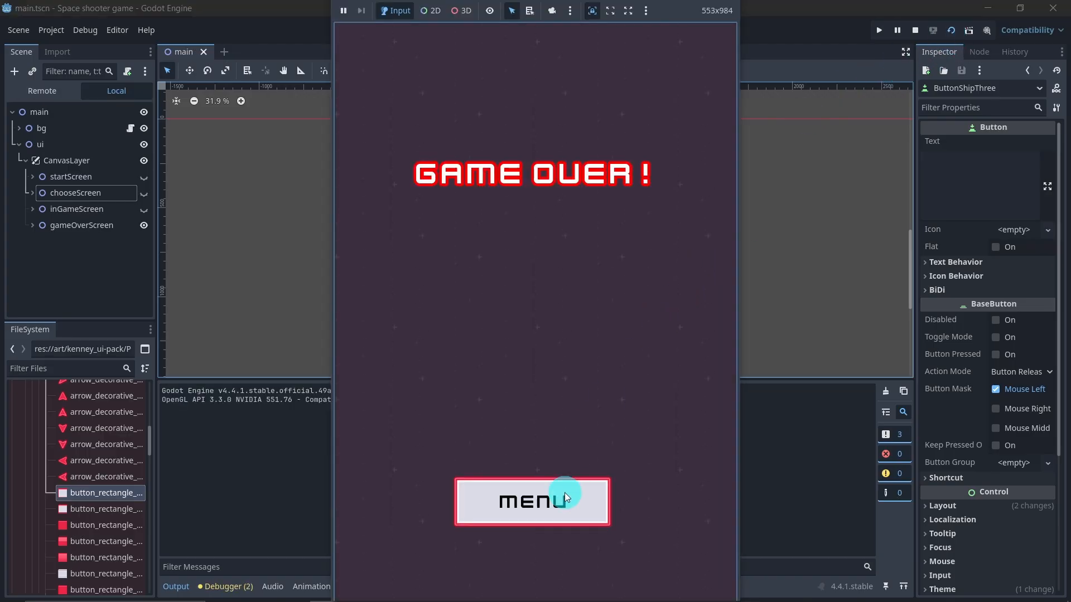
{"action": "left_click", "coordinate": [565, 493]}
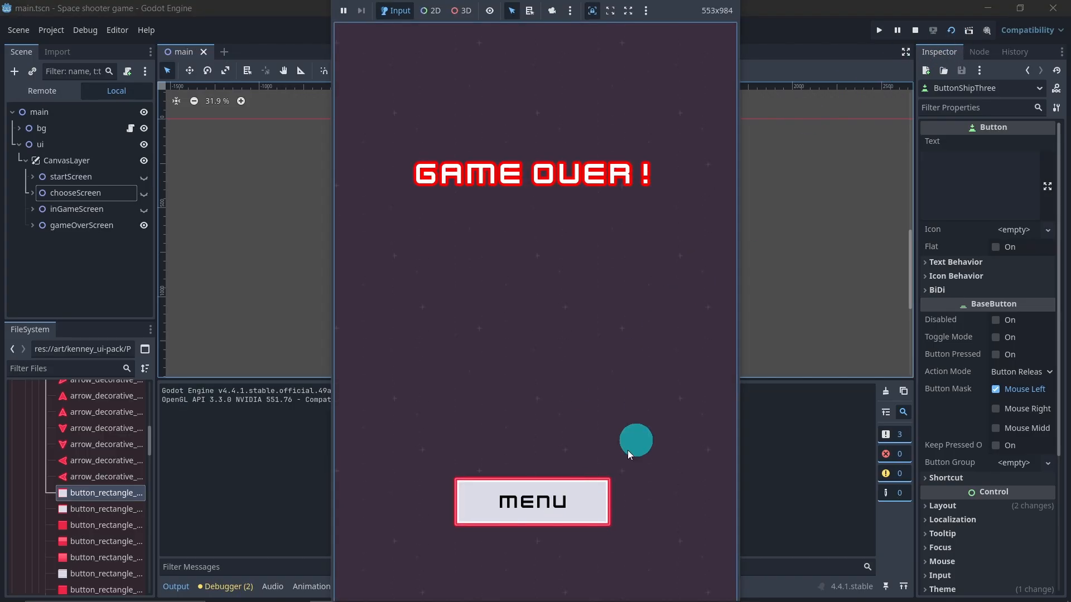
{"action": "left_click", "coordinate": [914, 32]}
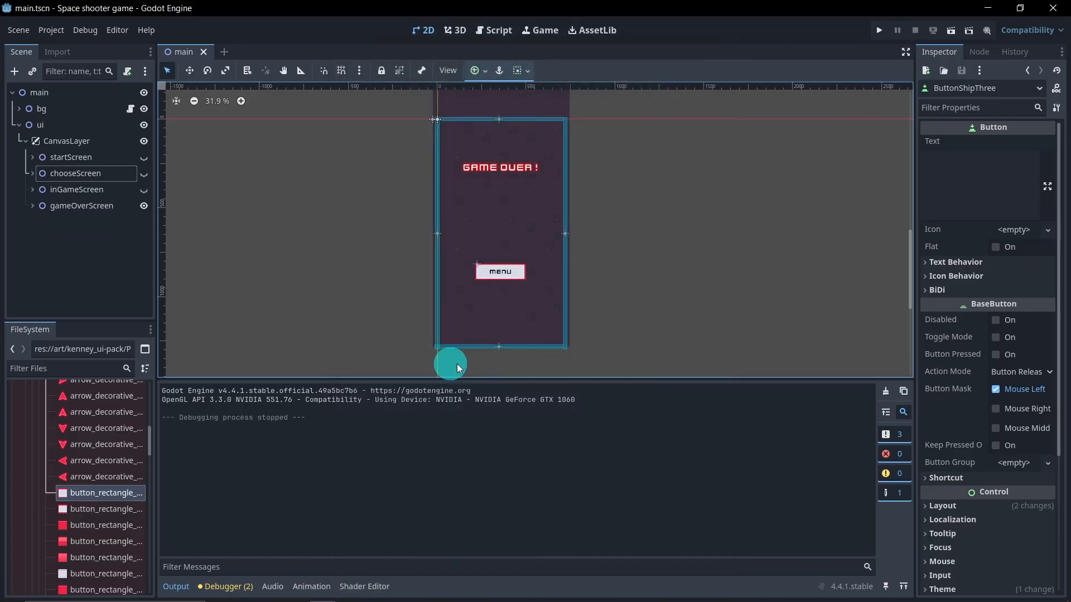
Step: Collapse the output panel and fold the kenney_ui-pack and art folders in the file browser
{"action": "left_click", "coordinate": [176, 586]}
{"action": "scroll", "coordinate": [79, 491], "scroll_direction": "up", "scroll_amount": 5}
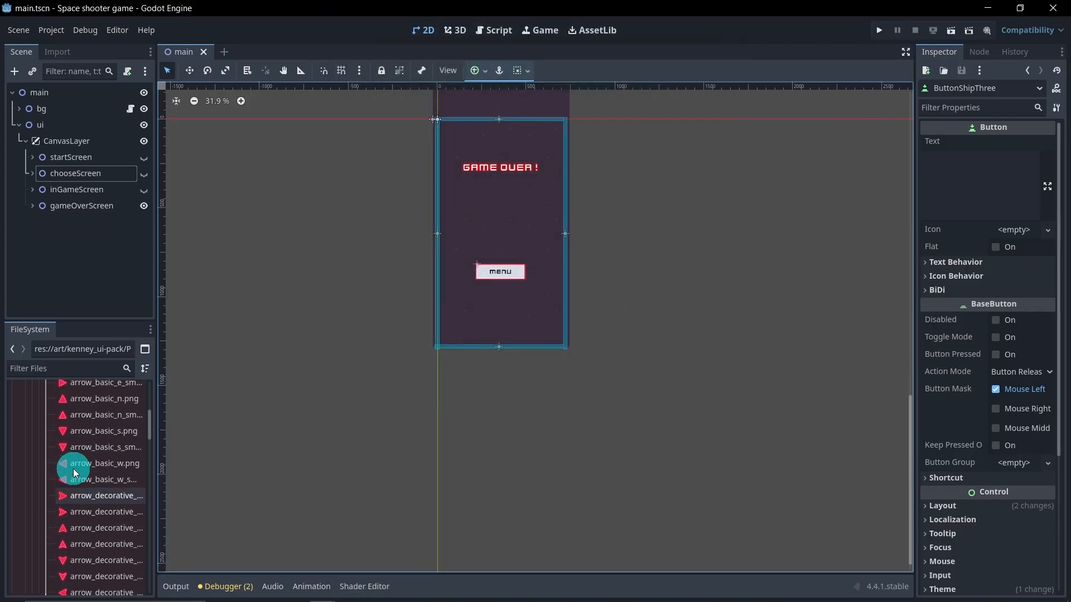
{"action": "left_click", "coordinate": [44, 482]}
{"action": "left_click", "coordinate": [38, 467]}
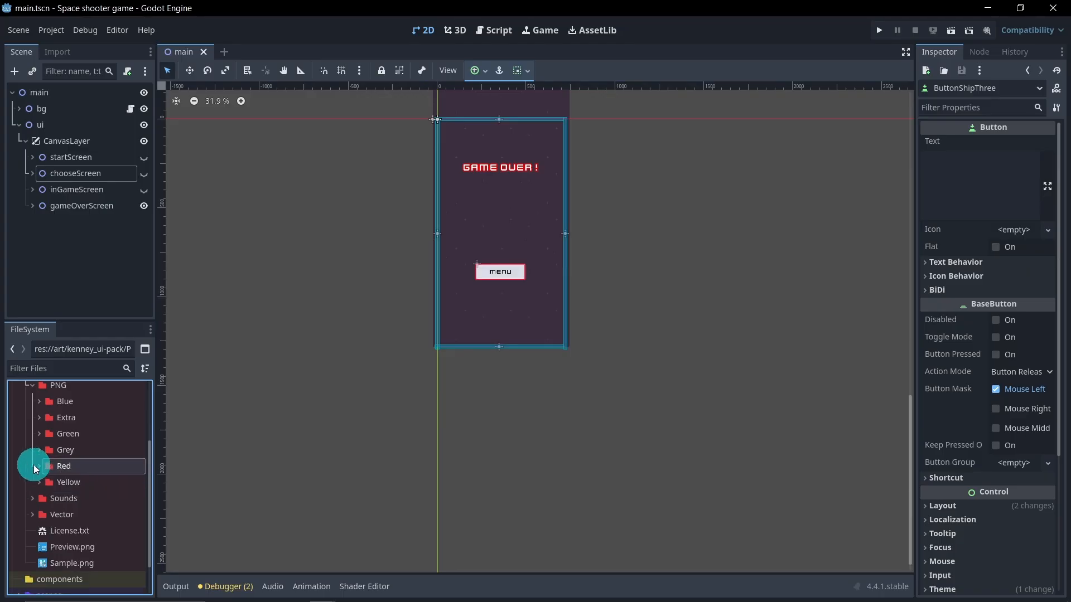
{"action": "scroll", "coordinate": [34, 438], "scroll_direction": "up", "scroll_amount": 1}
{"action": "left_click", "coordinate": [31, 413]}
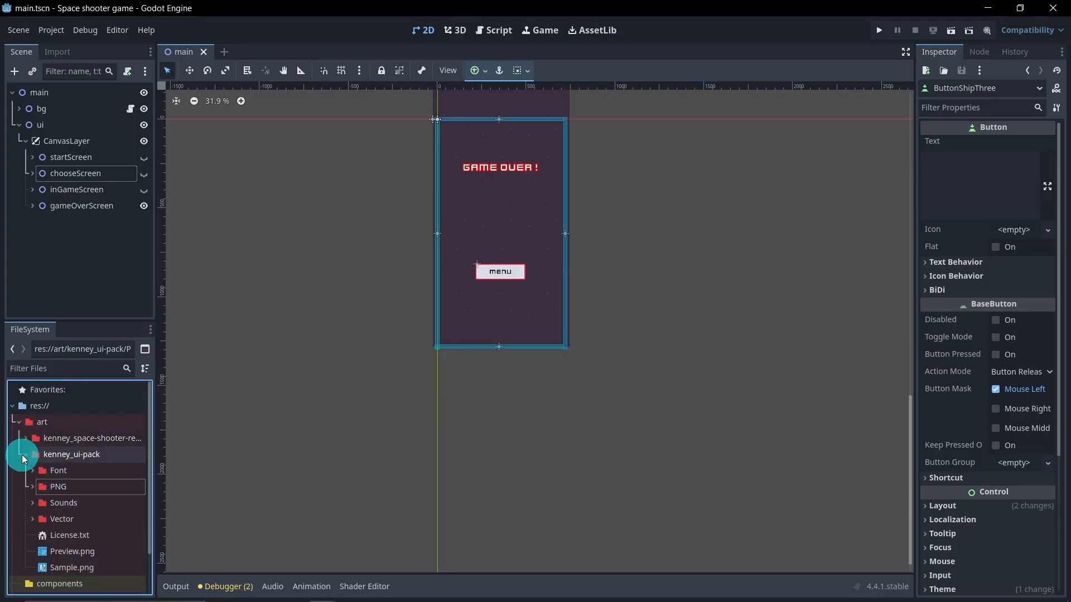
{"action": "left_click", "coordinate": [25, 452]}
{"action": "left_click", "coordinate": [17, 423]}
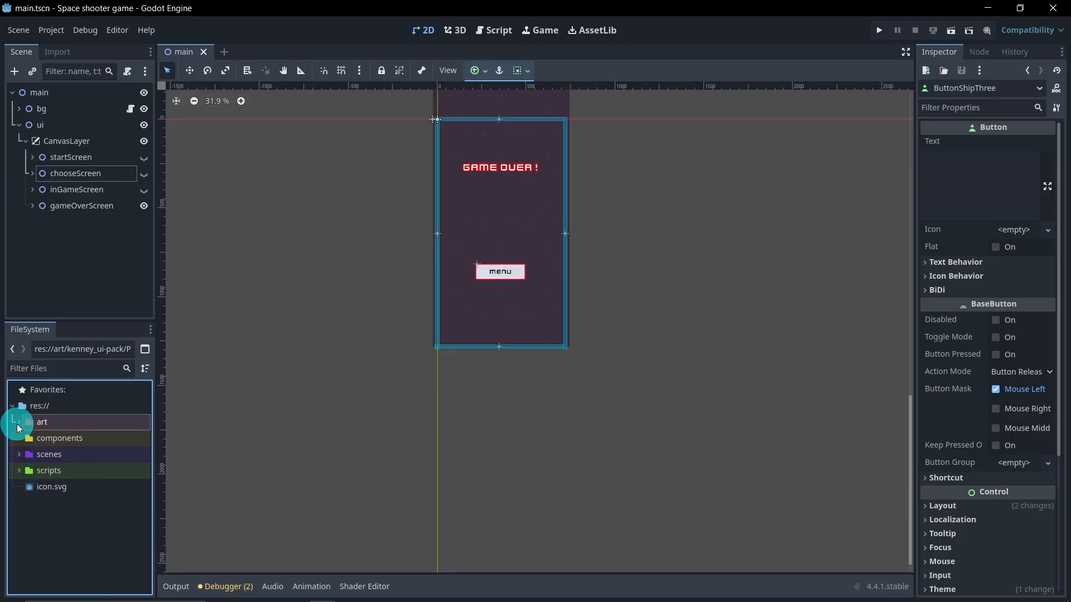
Step: Collapse the ui node in the scene tree and save the scene
{"action": "left_click", "coordinate": [97, 270]}
{"action": "middle_click_drag", "start_coordinate": [270, 300], "coordinate": [340, 383]}
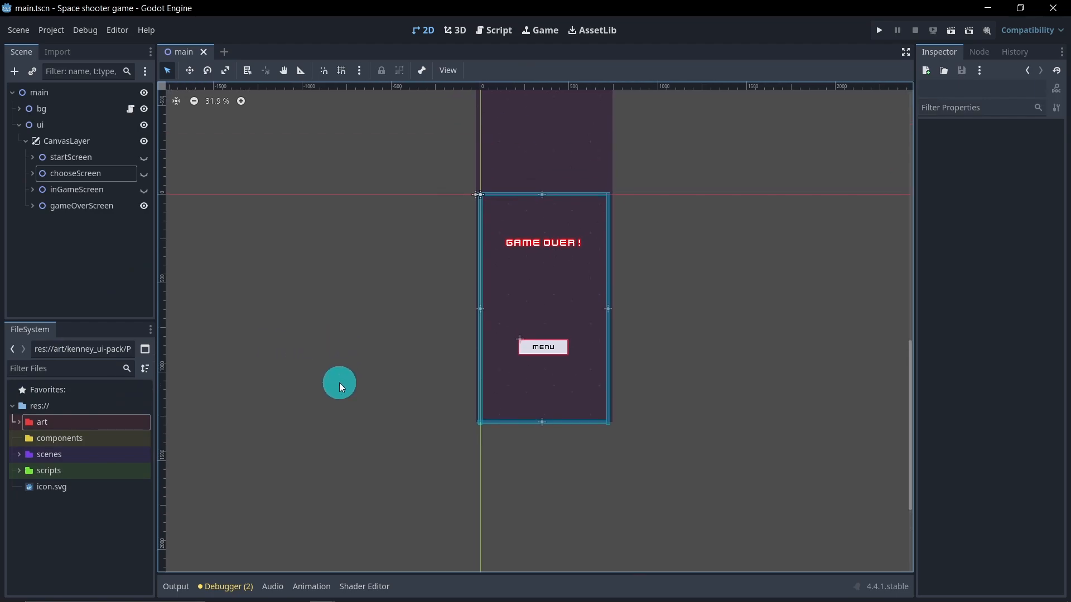
{"action": "left_click", "coordinate": [22, 130]}
{"action": "left_click", "coordinate": [20, 125]}
{"action": "middle_click_drag", "start_coordinate": [370, 347], "coordinate": [346, 350]}
{"action": "scroll", "coordinate": [365, 360], "scroll_direction": "up", "scroll_amount": 2}
{"action": "scroll", "coordinate": [367, 362], "scroll_direction": "up", "scroll_amount": 1}
{"action": "key", "text": "ctrl+s"}
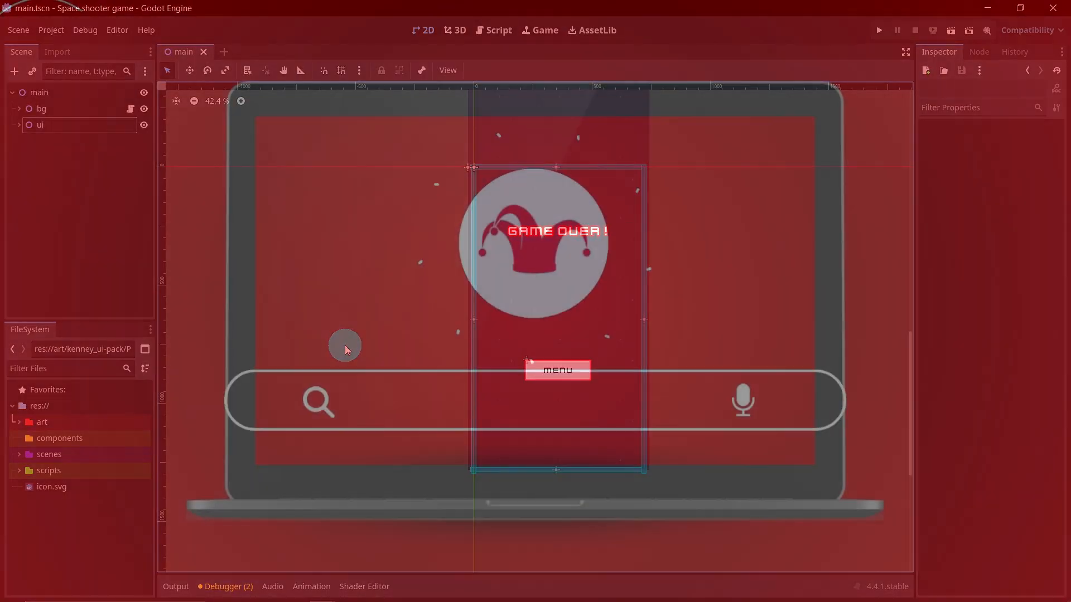